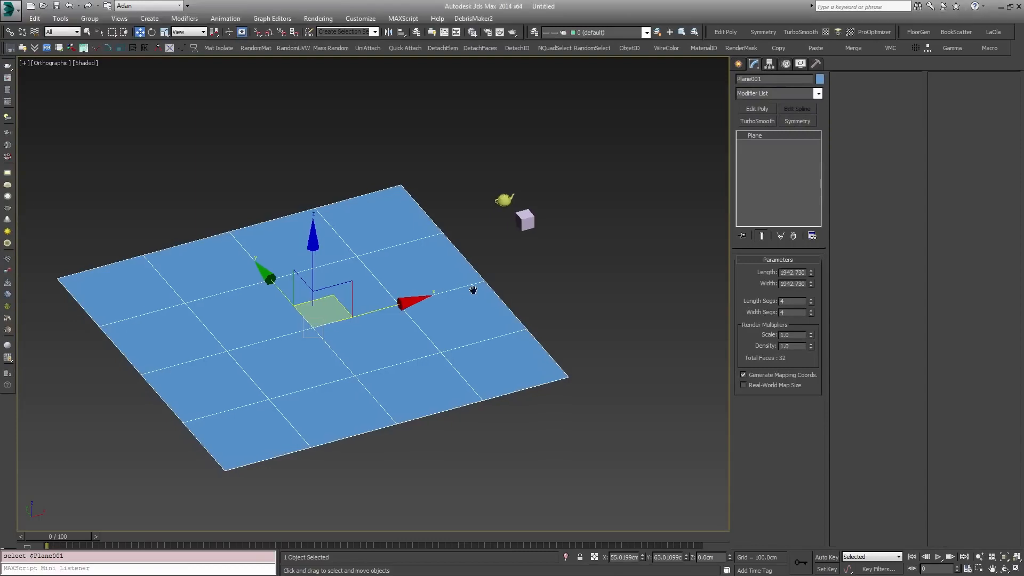
Step: Inspect the plane, teapot and box in the scene from far and close
middle_click_drag(473, 290, 493, 288)
left_click(599, 278)
left_click(526, 200)
left_click(411, 246)
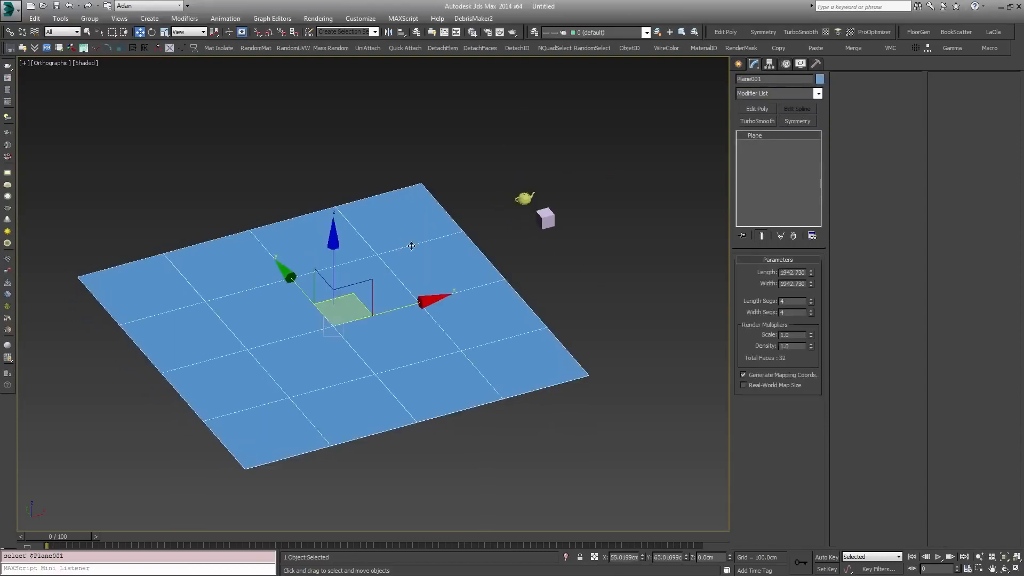
left_click(603, 235)
left_click(526, 198)
left_click(544, 217)
scroll(528, 194, "up", 3)
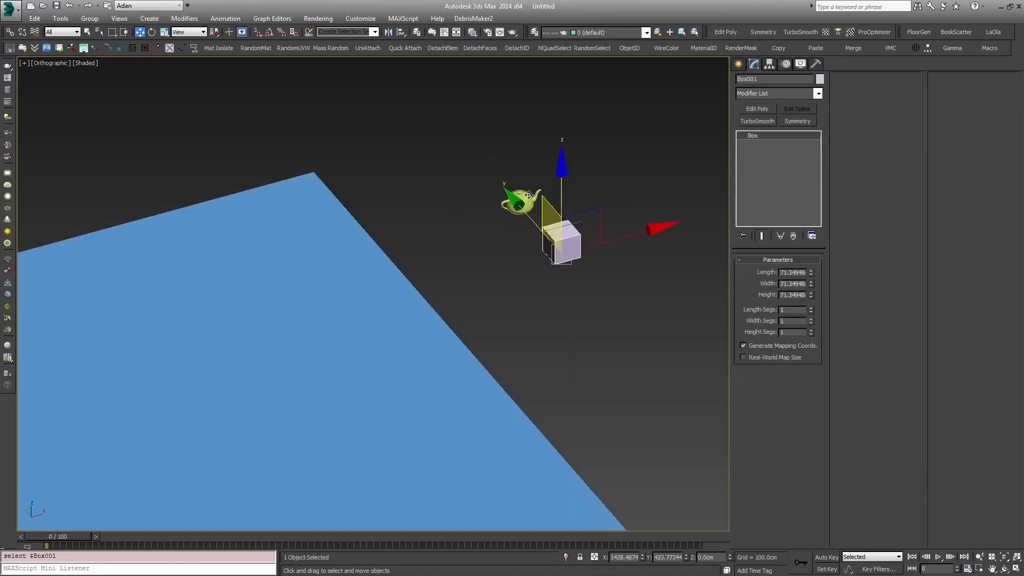
scroll(528, 195, "up", 3)
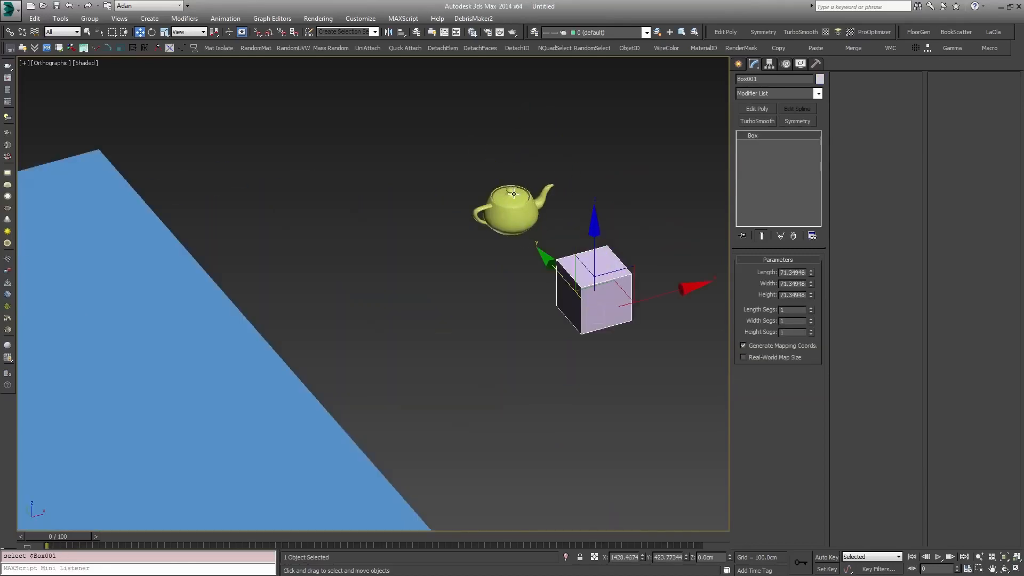
scroll(560, 275, "down", 5)
left_click(400, 347)
scroll(467, 250, "down", 3)
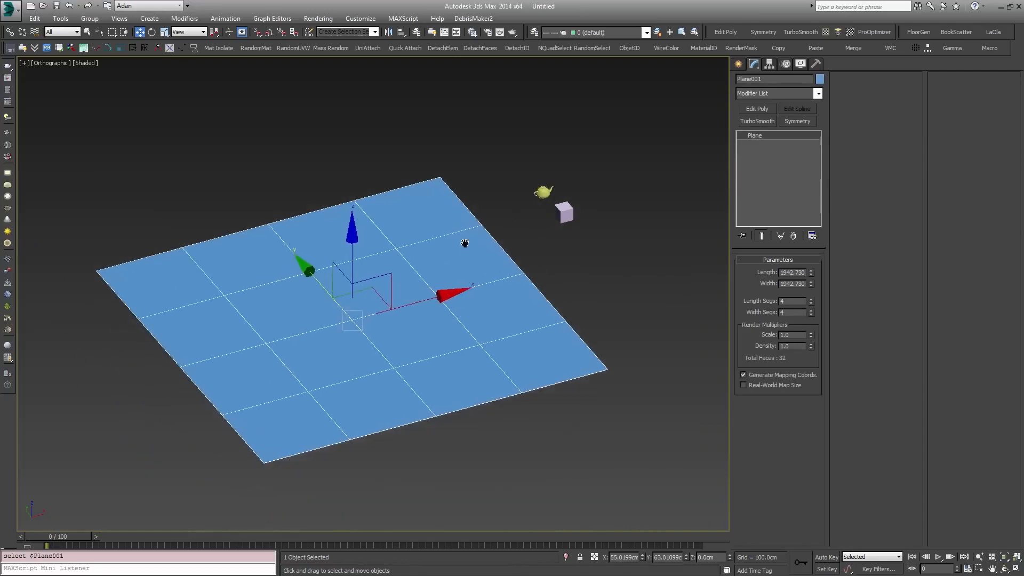
left_click_drag(528, 188, 617, 267)
left_click(474, 268)
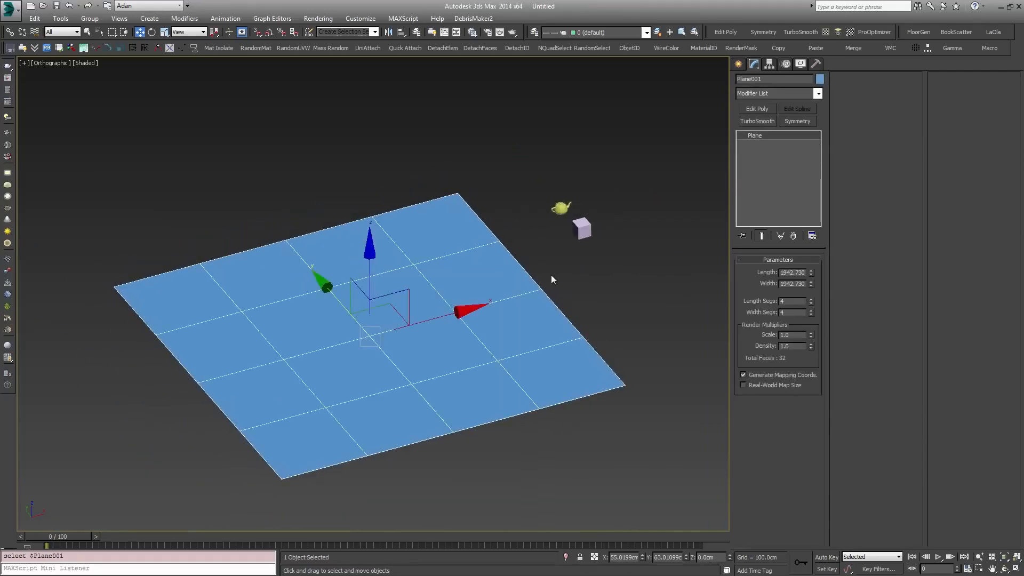
Step: Create a Forest Pro object in Generate mode using the blue plane as its scattering surface
left_click(738, 64)
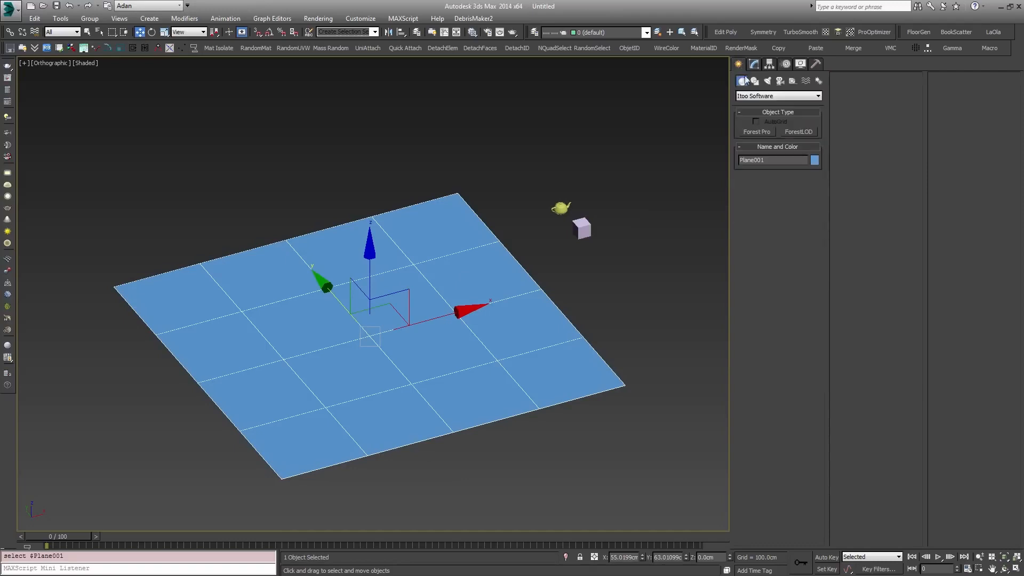
left_click(753, 97)
left_click(750, 203)
left_click(761, 131)
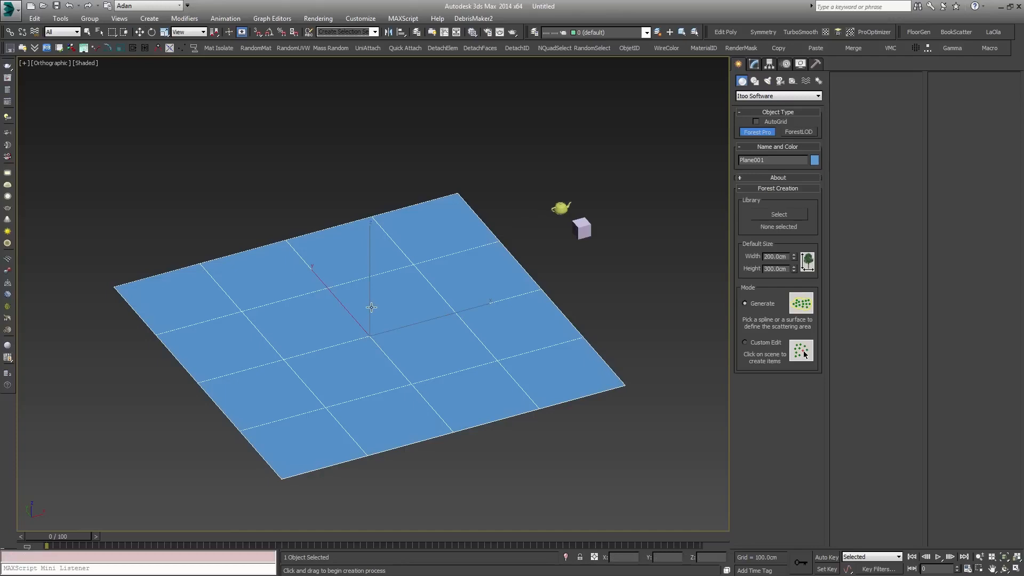
left_click(413, 312)
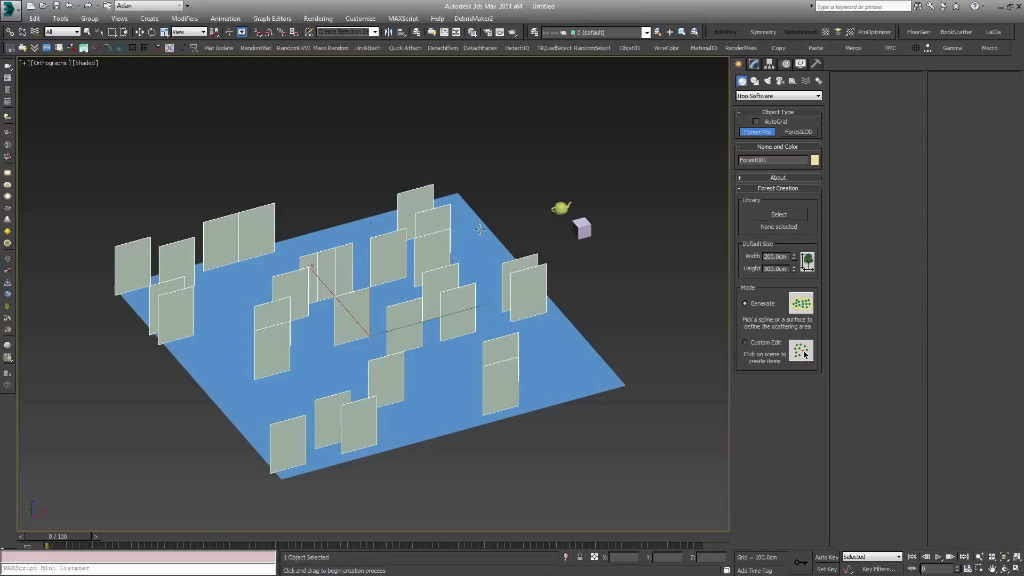
mouse_move(459, 261)
middle_mouse_down("alt")
mouse_move(463, 235)
mouse_move(469, 269)
middle_mouse_up("alt")
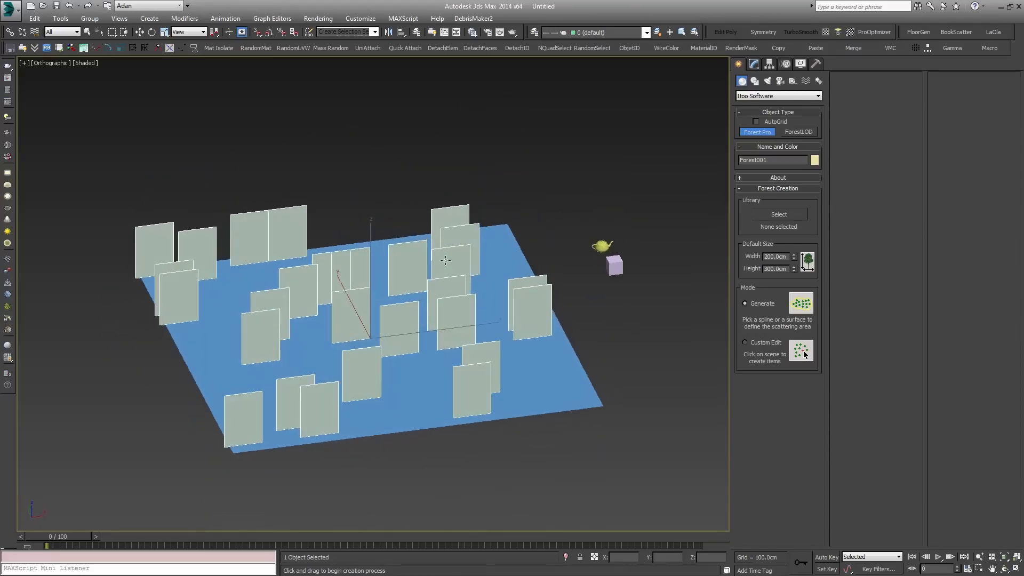
Step: Review the new forest object's parameter groups, including its Geometry settings
left_click(759, 65)
key("w")
mouse_move(469, 320)
middle_mouse_down("alt")
mouse_move(450, 299)
mouse_move(479, 307)
middle_mouse_up("alt")
left_click(872, 78)
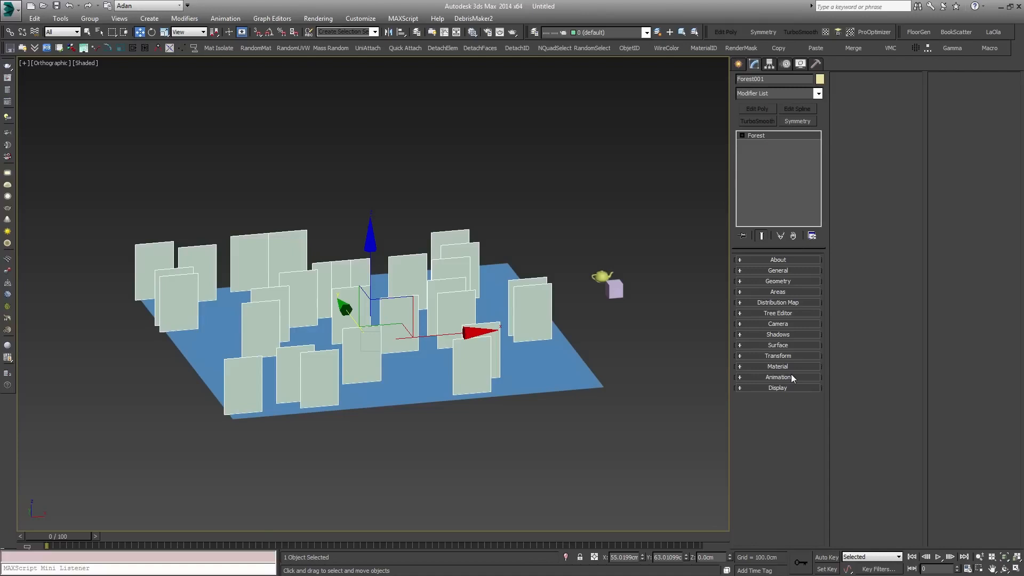
left_click(762, 282)
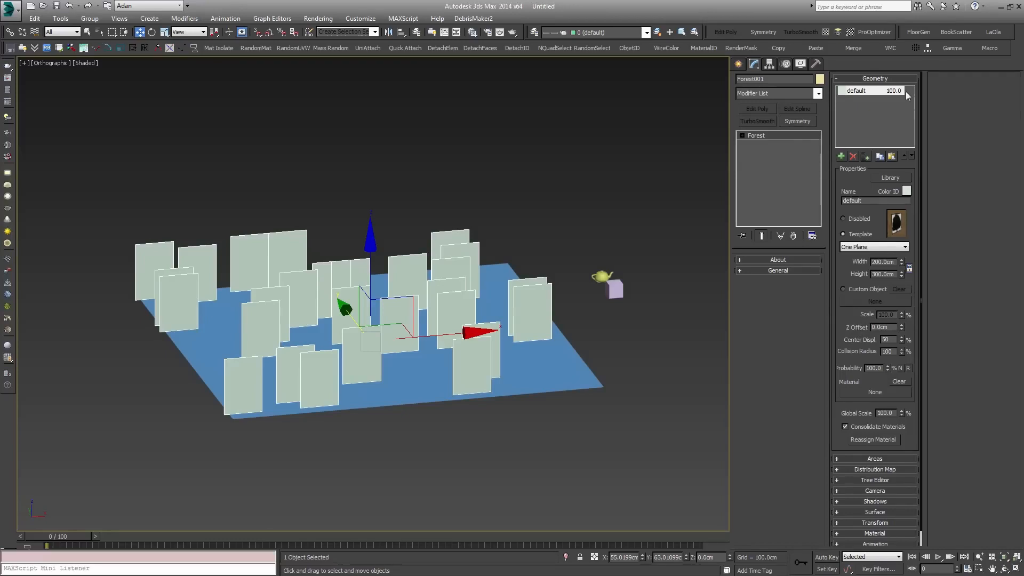
left_click(875, 79)
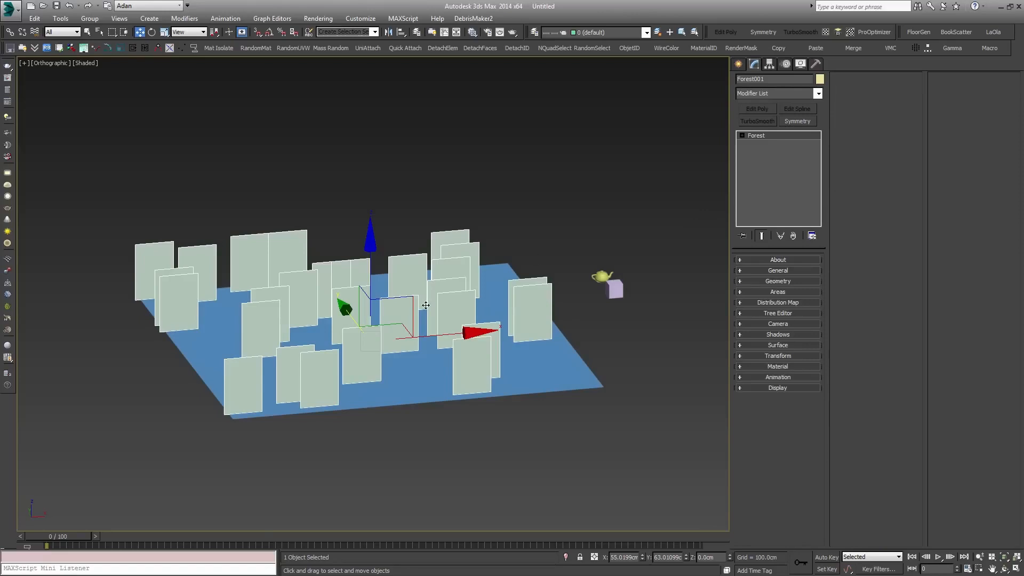
Step: Rename the forest object Forest_Base and check the name in the scene's object list
double_click(768, 78)
type("Forest_Base")
left_click_drag(776, 79, 695, 72)
left_click(497, 191)
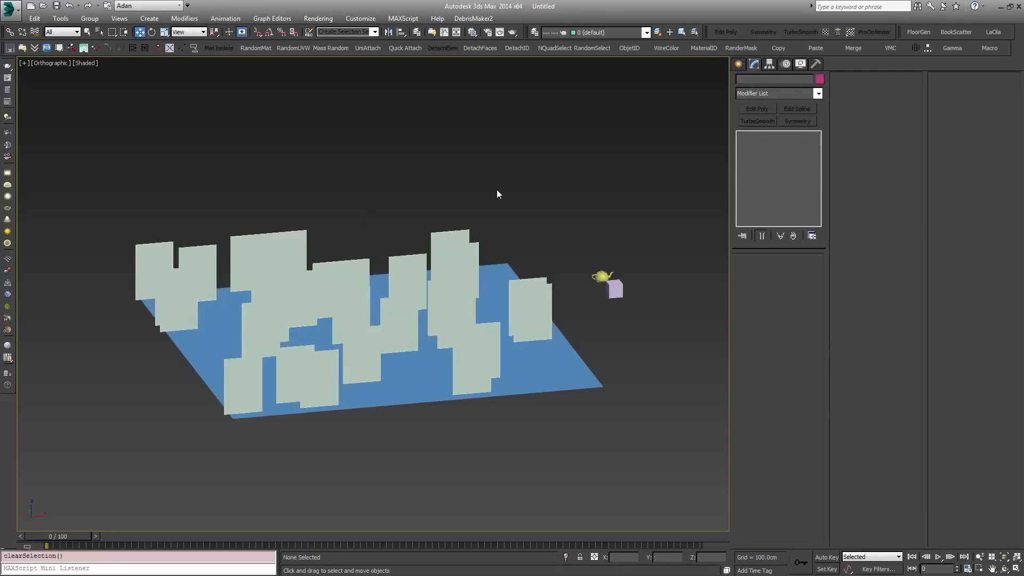
key("h")
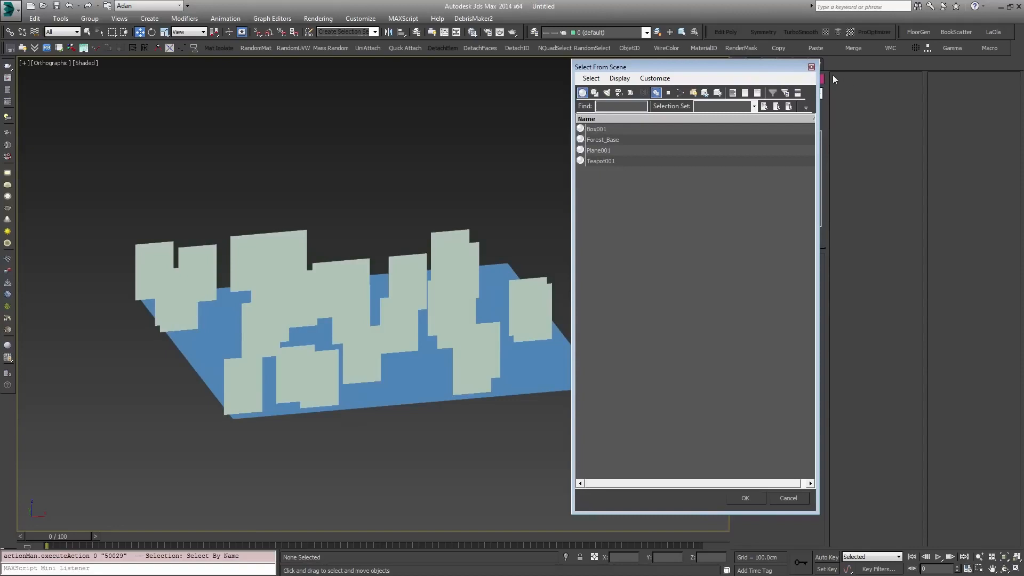
left_click(811, 67)
Step: Create a named selection set Forest_Base for the forest object and reselect the object through it
left_click(451, 245)
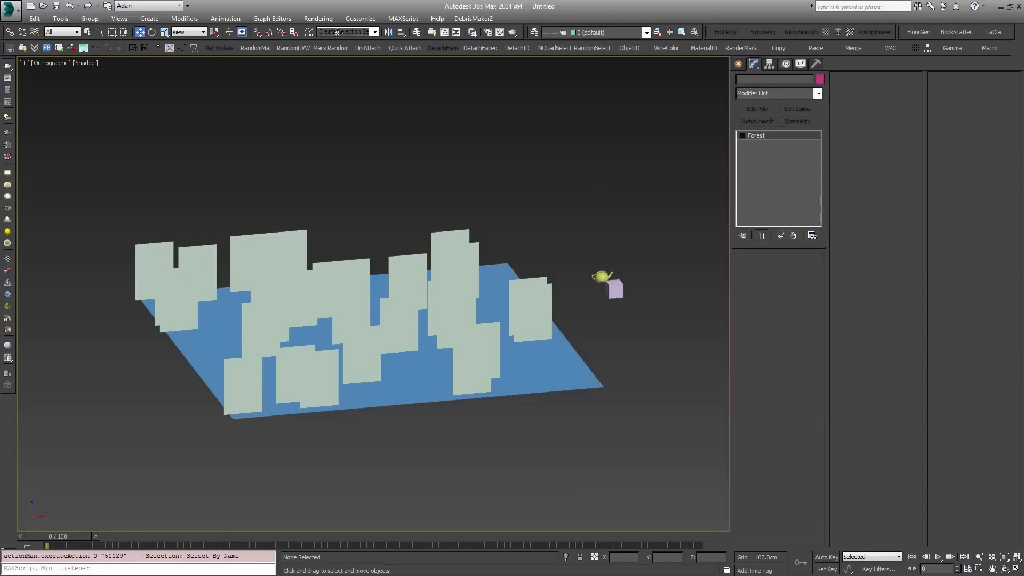
type("Forest_")
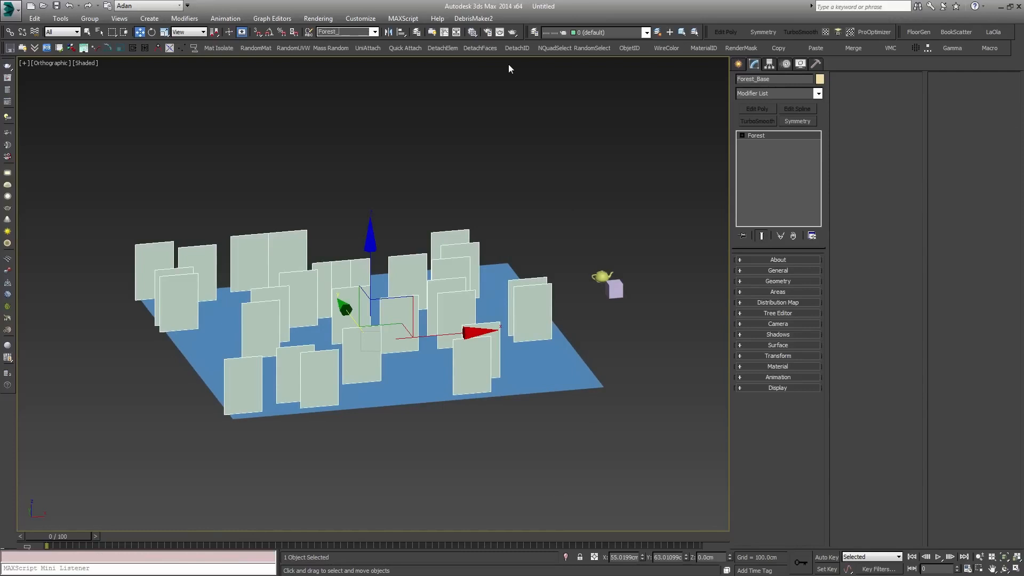
type("Base")
left_click(536, 160)
left_click(373, 33)
left_click(324, 42)
Step: Use Teapot001 as the forest's custom object and enable the recommended point-cloud display and render-time animation options
middle_click_drag(546, 337, 550, 335, "alt")
left_click(770, 280)
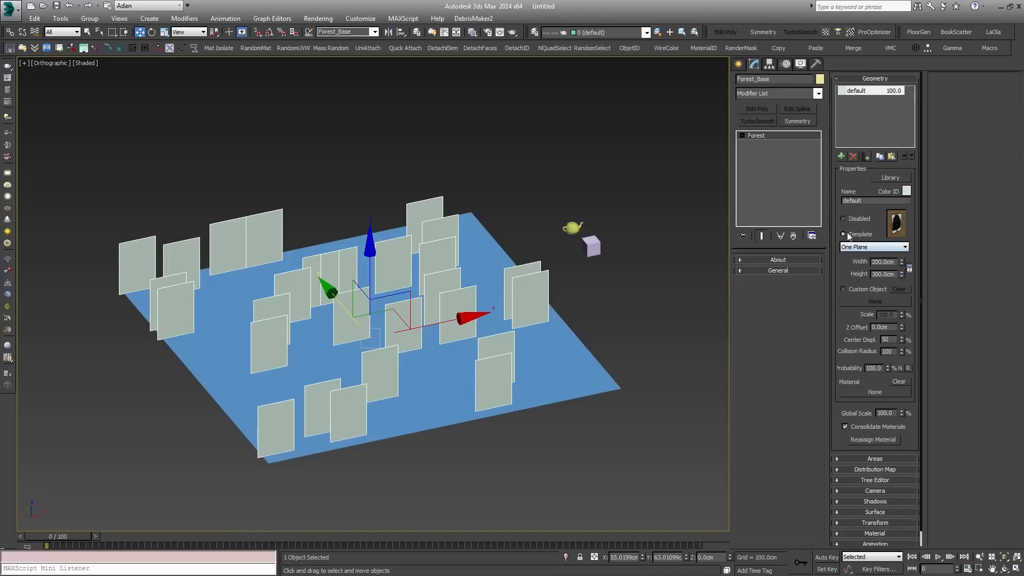
middle_click_drag(633, 320, 543, 331, "alt")
middle_click_drag(367, 320, 374, 313, "alt")
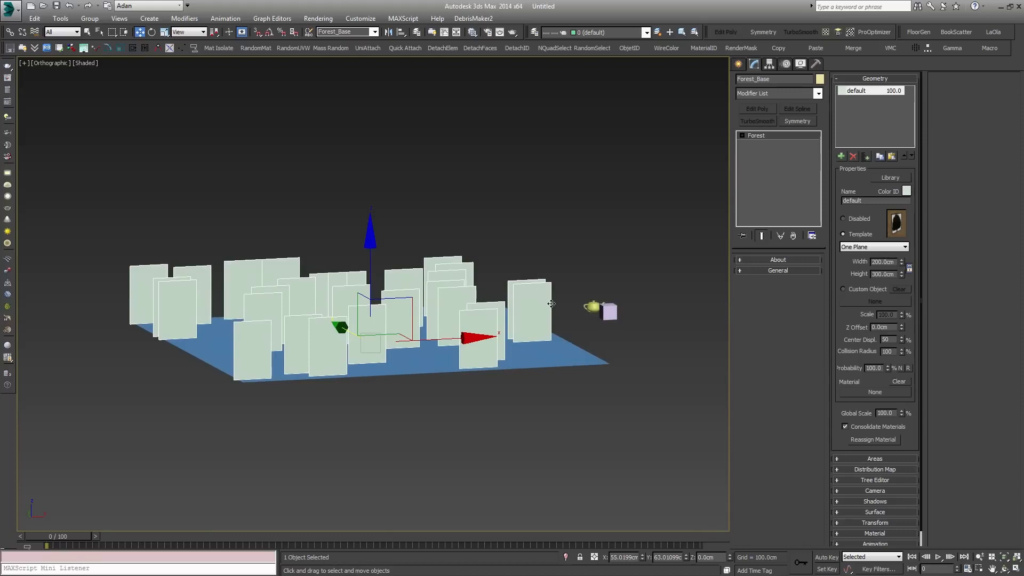
left_click(843, 289)
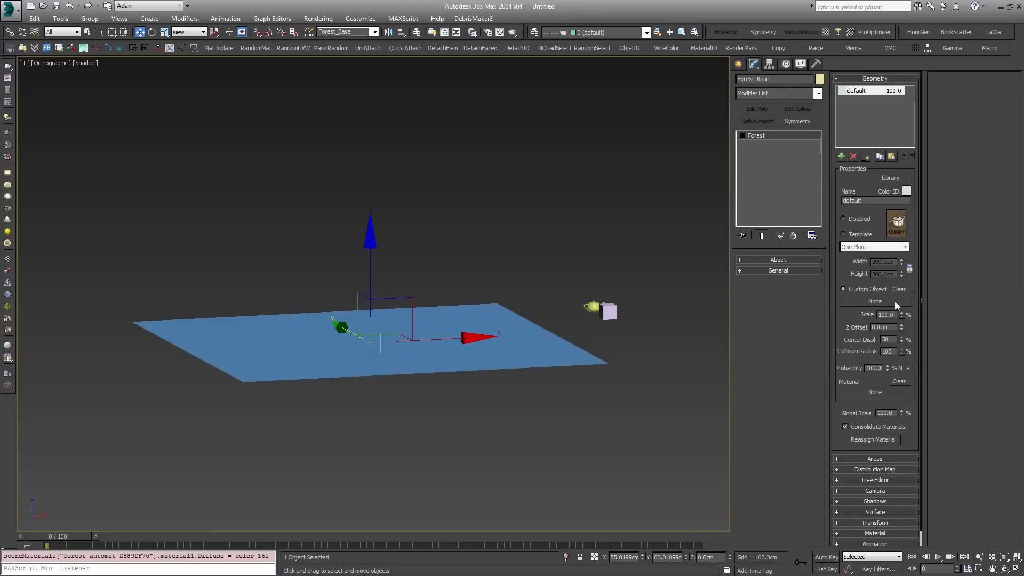
middle_click_drag(629, 322, 631, 346, "alt")
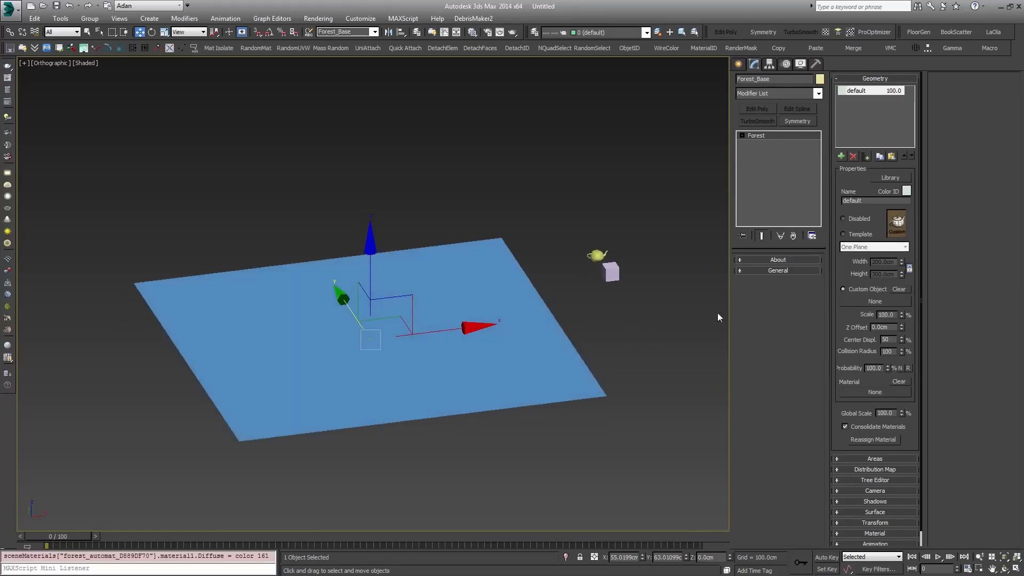
left_click(867, 302)
left_click(596, 252)
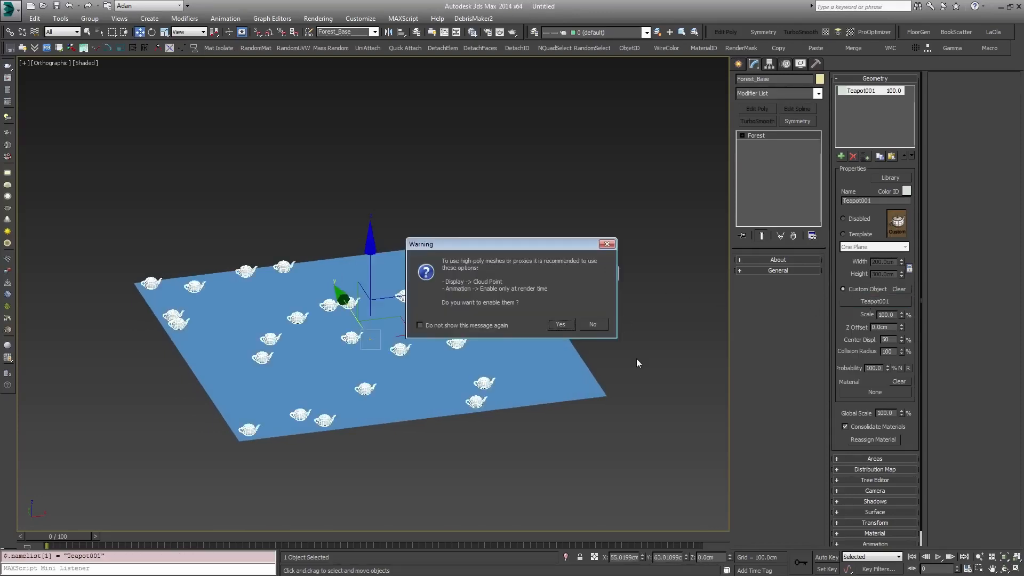
left_click(560, 325)
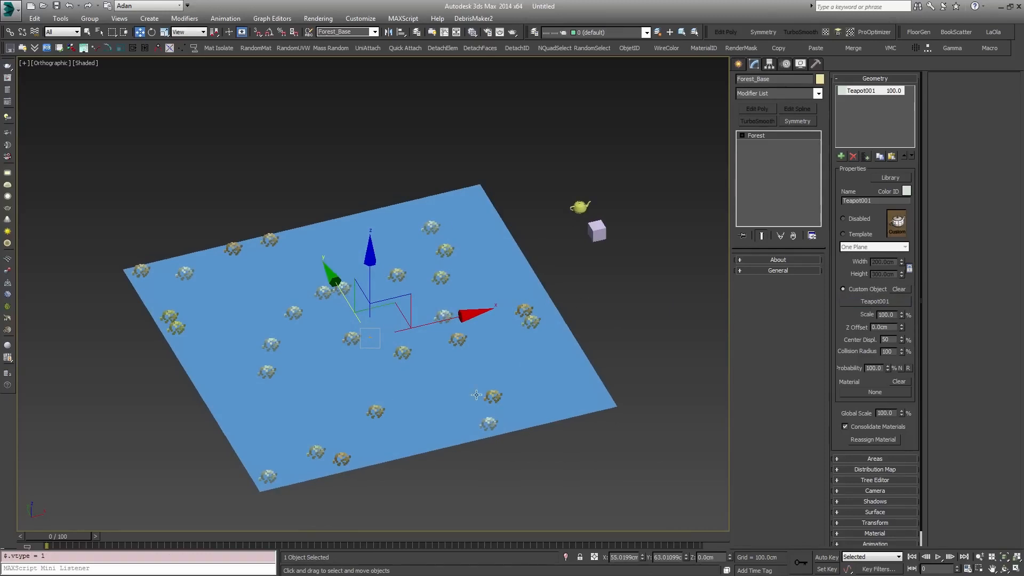
Step: Set the forest's viewport display mode to Mesh
left_click_drag(921, 315, 921, 330)
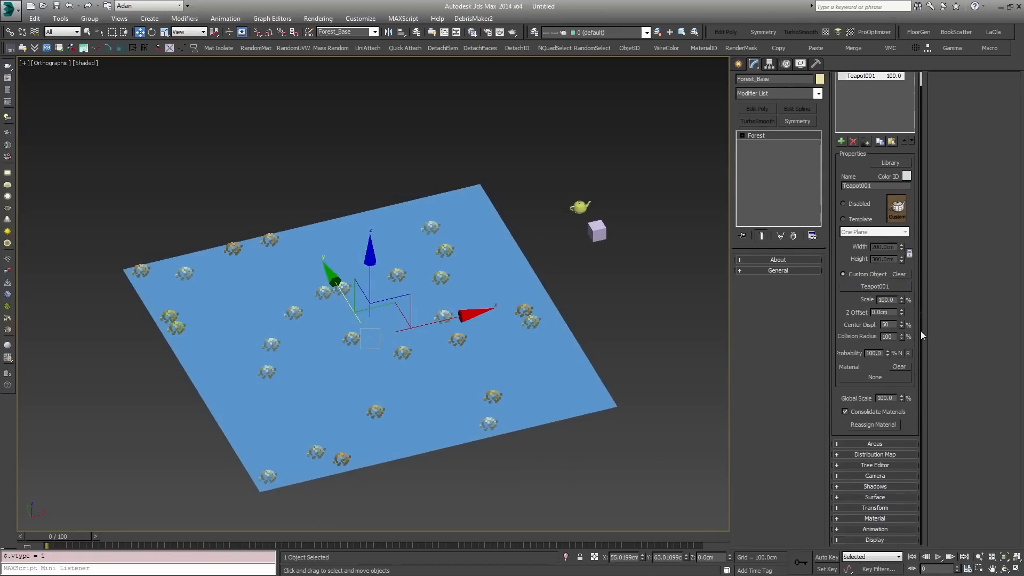
left_click(880, 540)
left_click(954, 102)
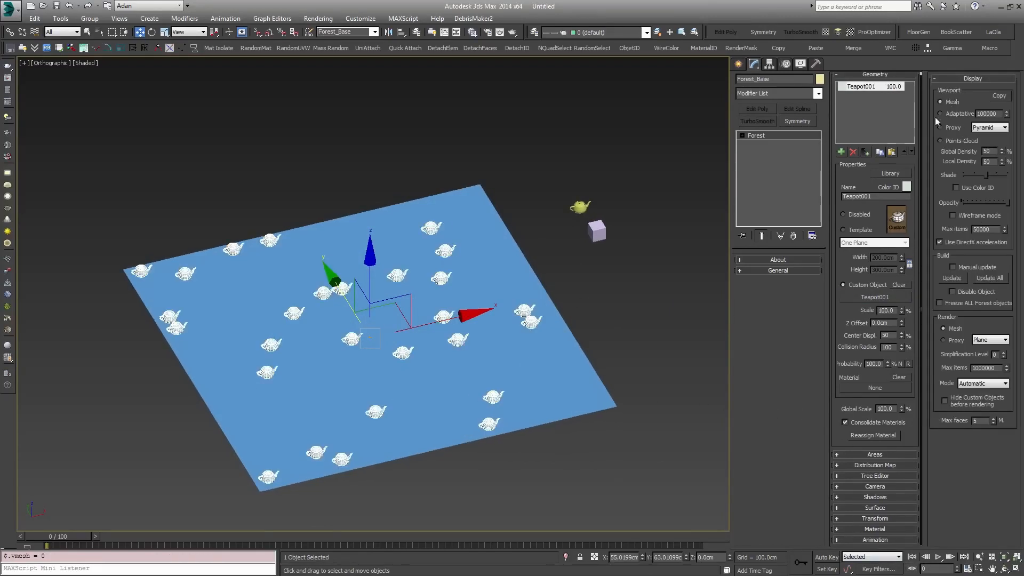
left_click(966, 78)
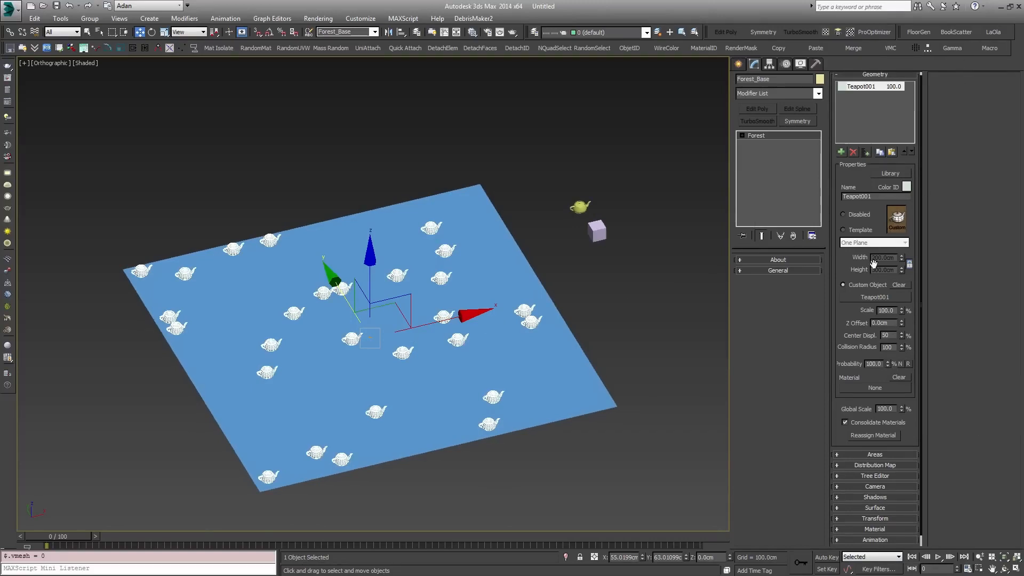
Step: Try out the teapot item's Scale, Z Offset and Collision Radius values
middle_click_drag(531, 368, 517, 371)
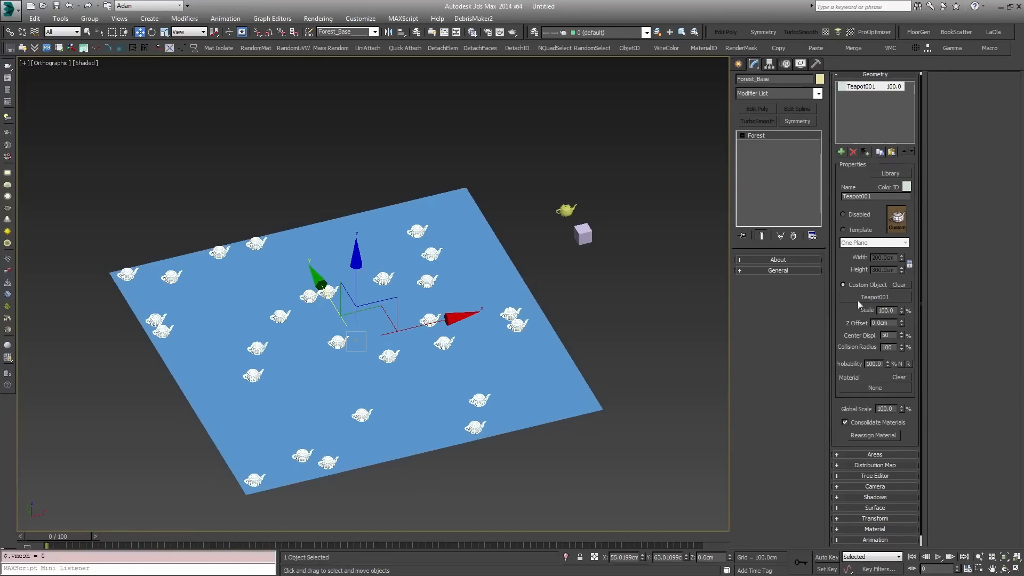
scroll(511, 325, "up", 3)
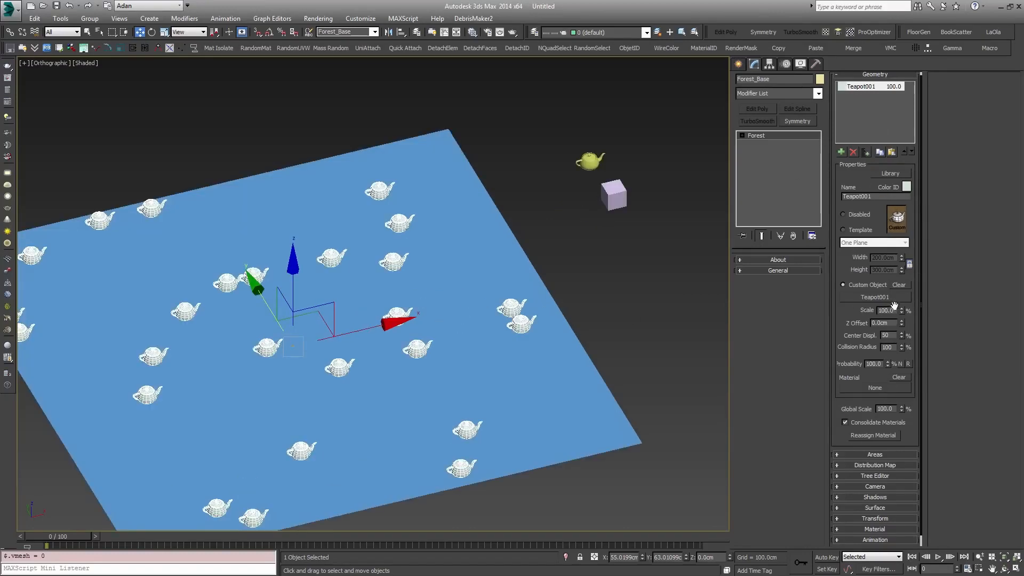
left_click_drag(901, 311, 910, 278)
left_click_drag(901, 325, 803, 50)
right_click(803, 49)
left_click_drag(905, 344, 905, 330)
left_click(901, 337)
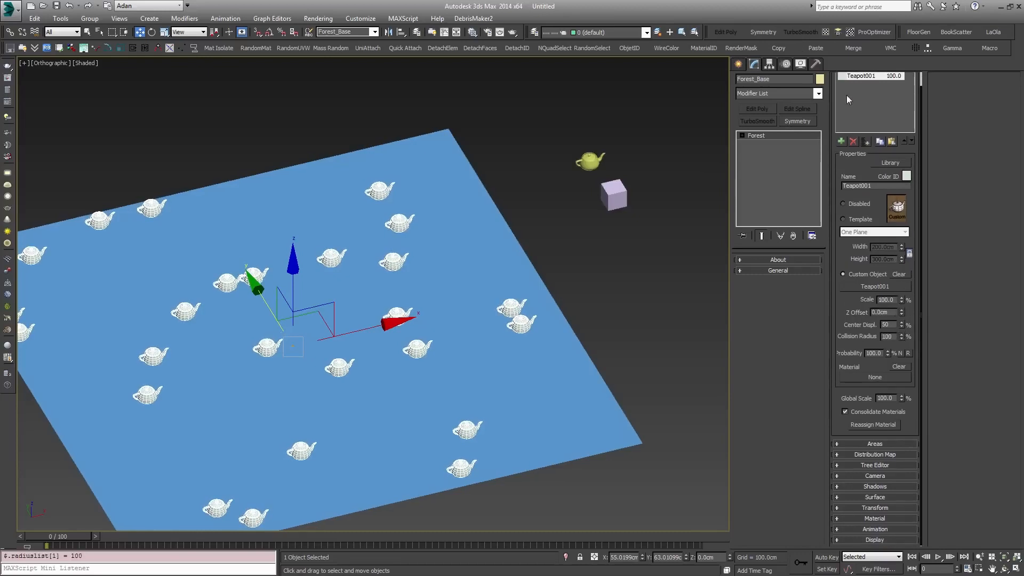
left_click_drag(862, 171, 859, 240)
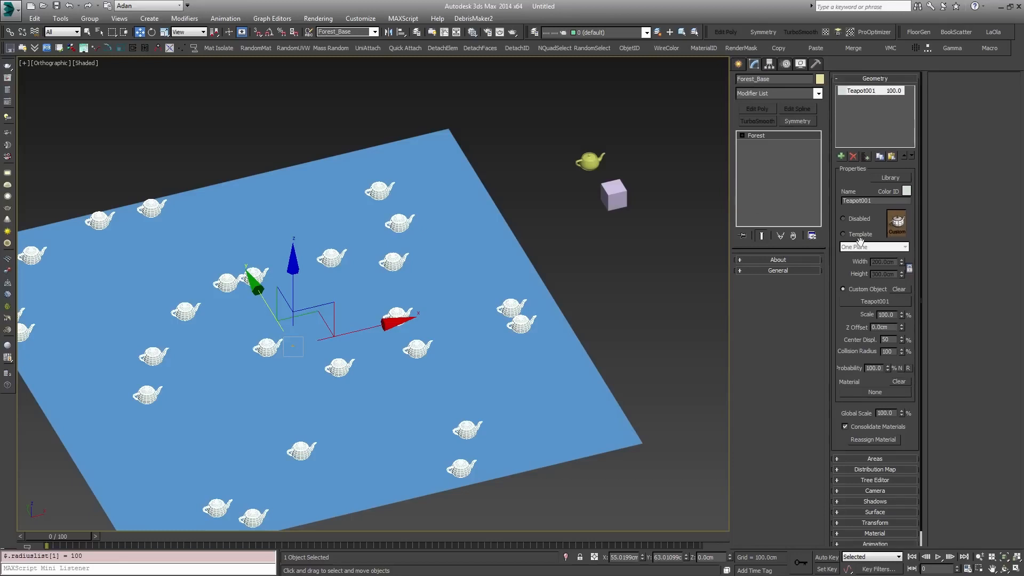
Step: Add a second geometry item to the forest and assign Box001 as its custom object
left_click(840, 156)
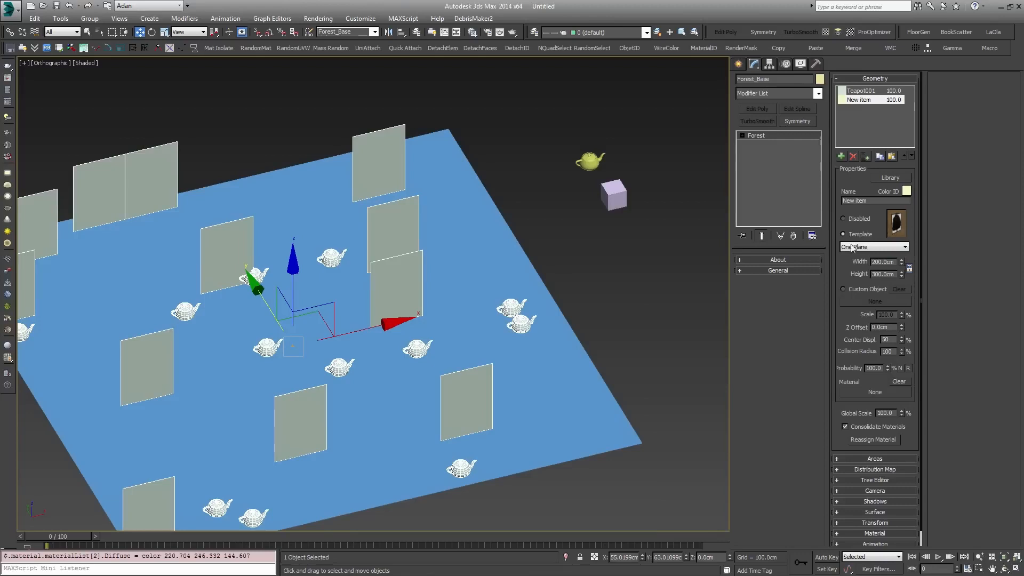
left_click(853, 289)
left_click(873, 301)
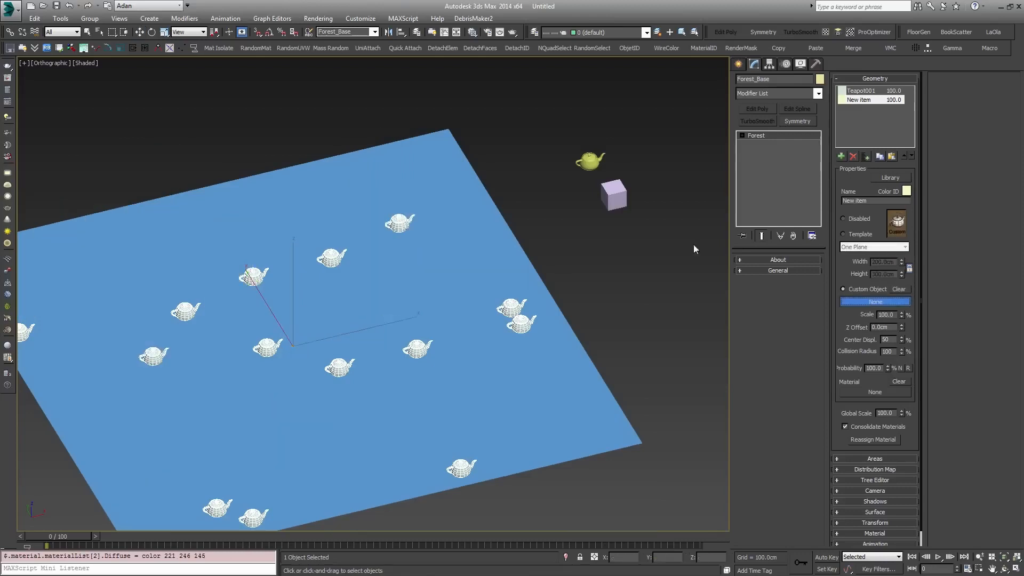
left_click(621, 198)
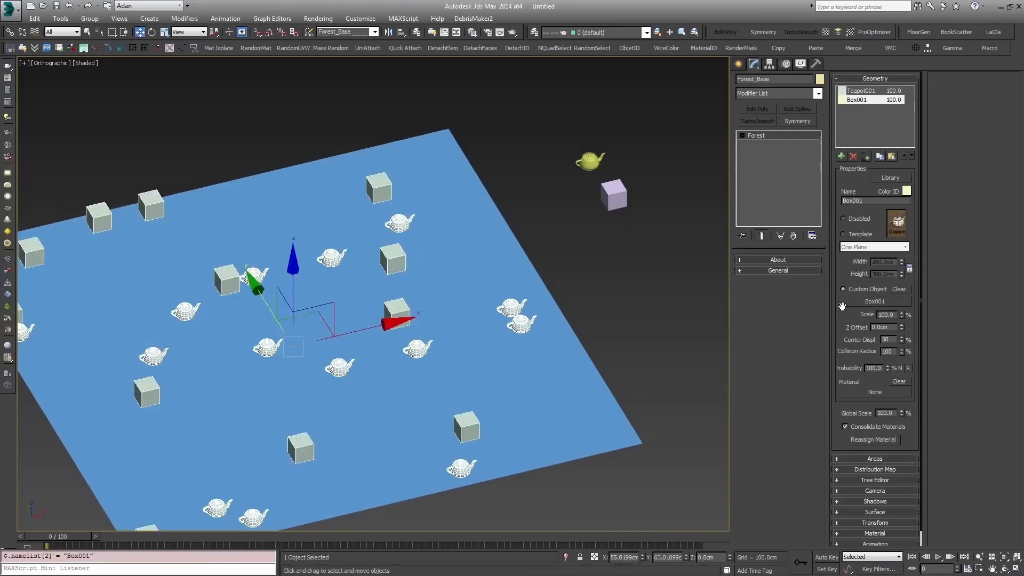
Step: Try out the individual item scale and the Global Scale of the scattered teapots and boxes
mouse_move(900, 319)
left_mouse_down()
mouse_move(900, 291)
mouse_move(899, 320)
left_mouse_up()
left_click(860, 90)
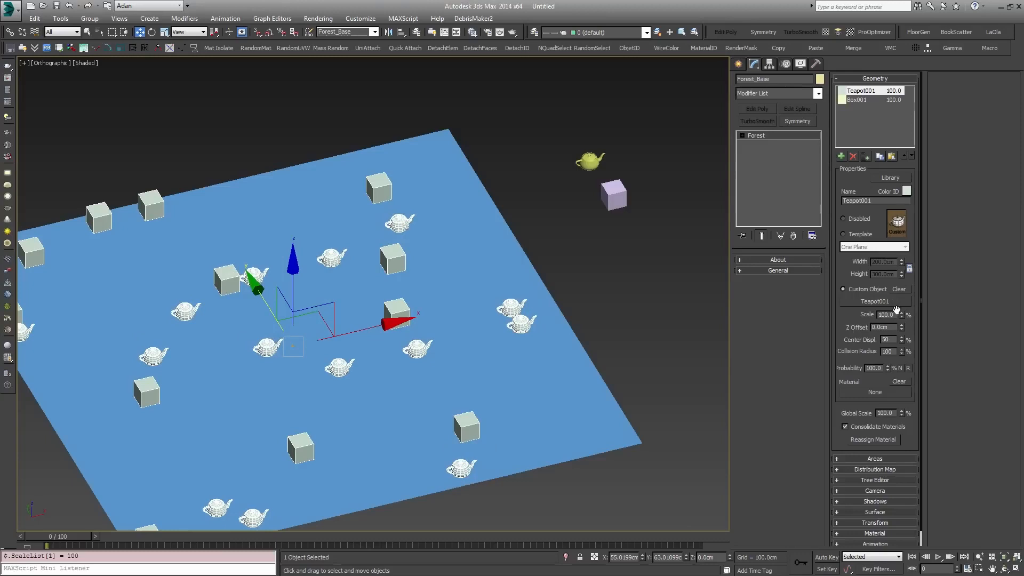
left_click_drag(900, 414, 898, 365)
right_click(899, 365)
middle_click_drag(473, 318, 486, 310)
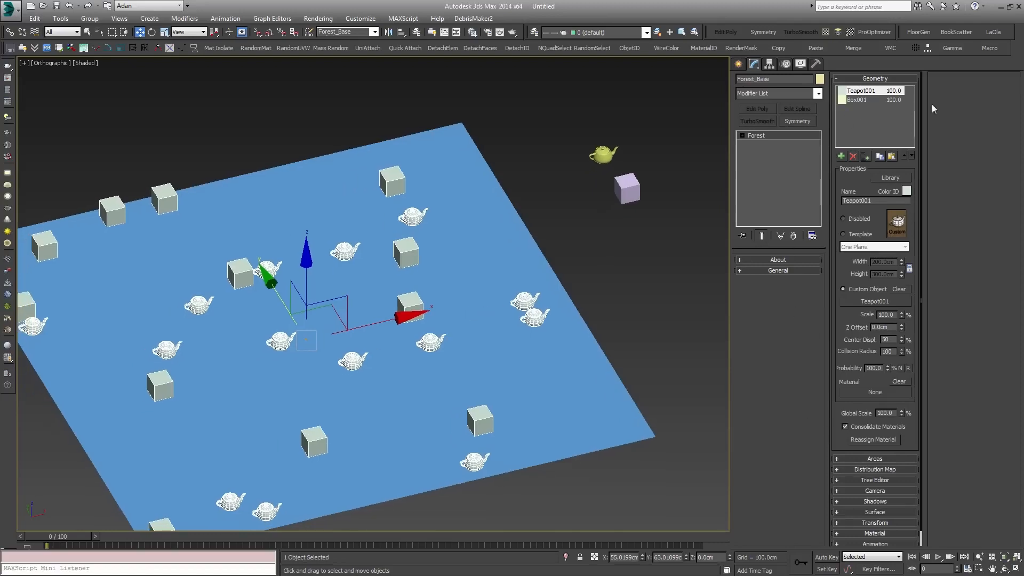
left_click(879, 79)
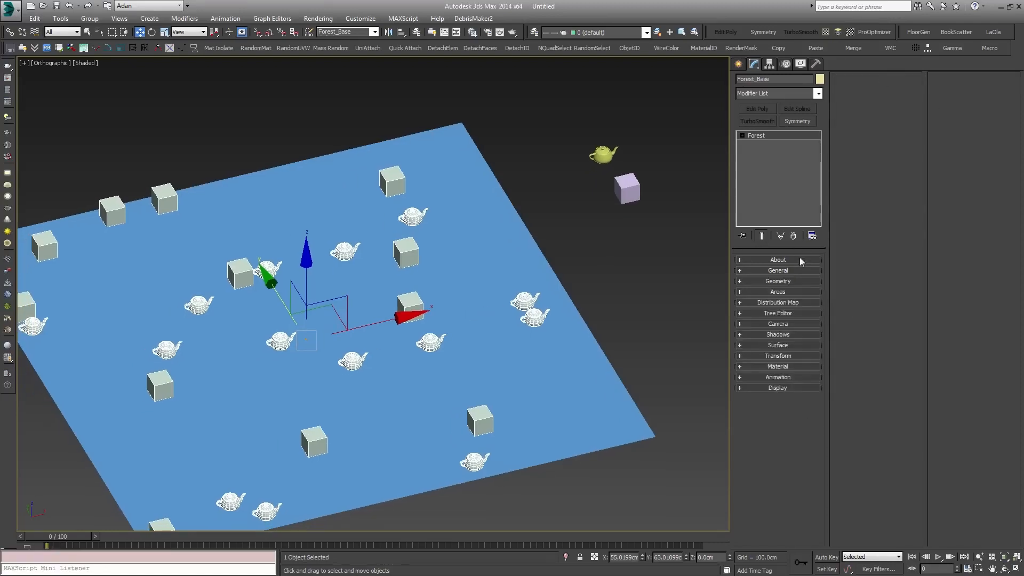
Step: Open the forest's Distribution Map settings and try out the Full and Groups 2 distribution images
left_click_drag(769, 299, 791, 292)
left_click(783, 293)
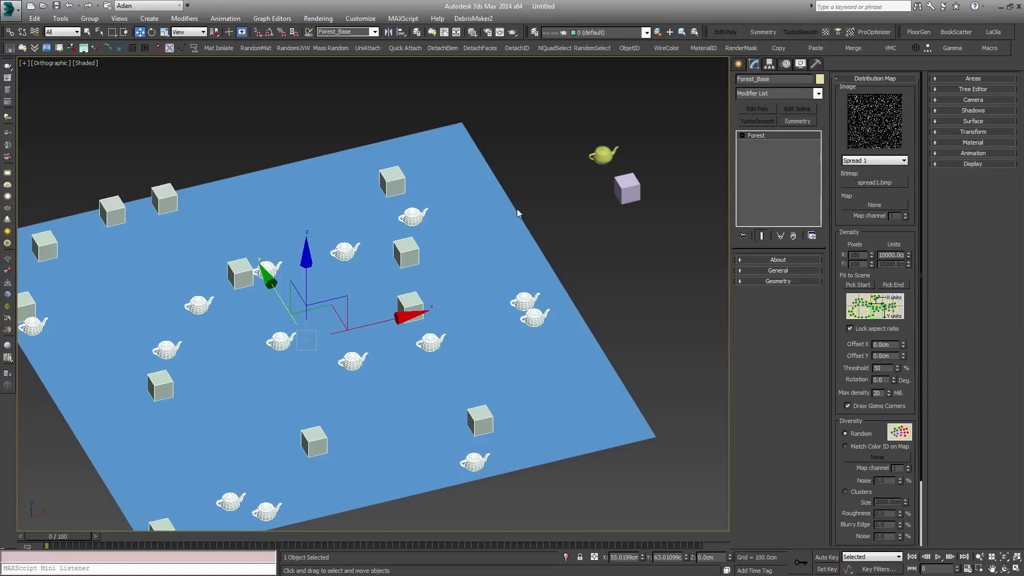
left_click(869, 161)
left_click(869, 161)
left_click(868, 161)
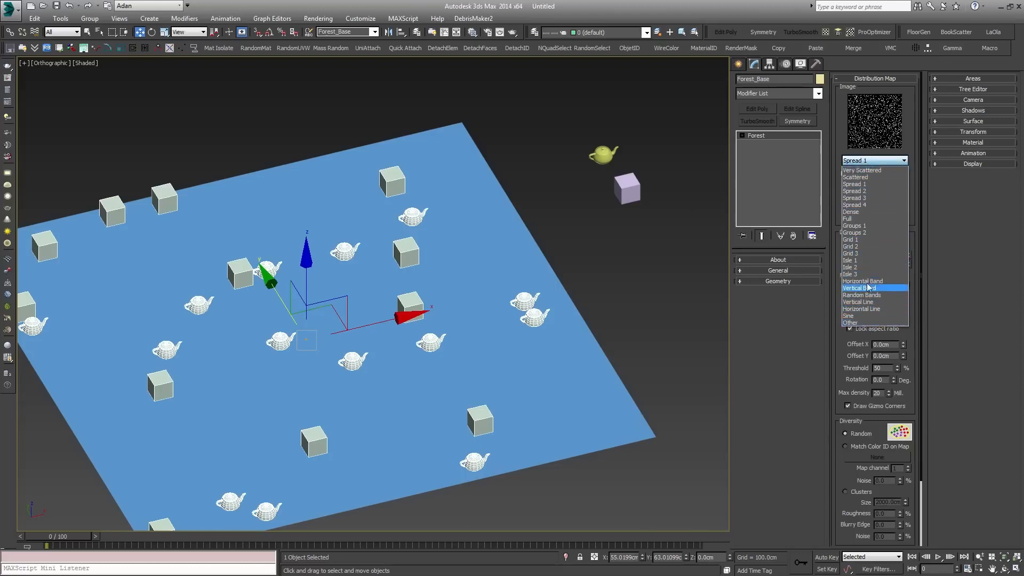
left_click(859, 219)
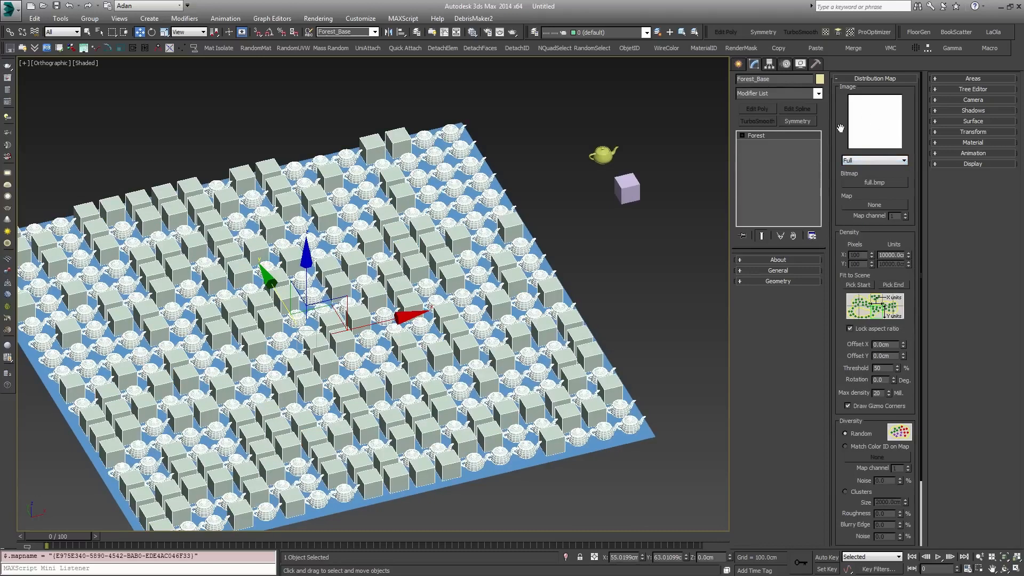
middle_click_drag(435, 278, 458, 315, "alt")
scroll(459, 315, "down", 2)
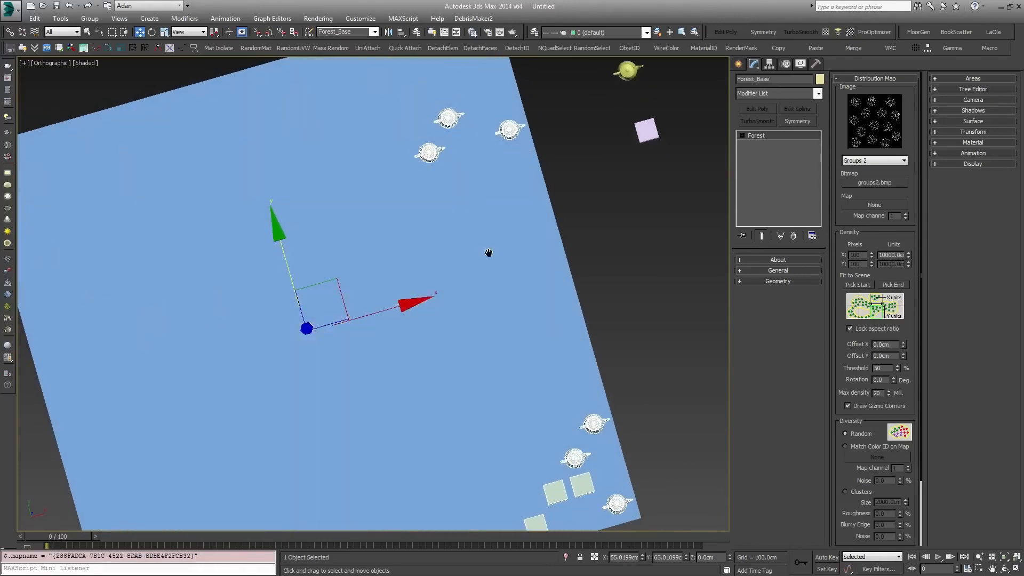
Step: Compare the Full distribution image once more and return the distribution image to Spread 1
left_click(881, 162)
left_click(848, 218)
middle_click_drag(488, 297, 473, 306, "alt")
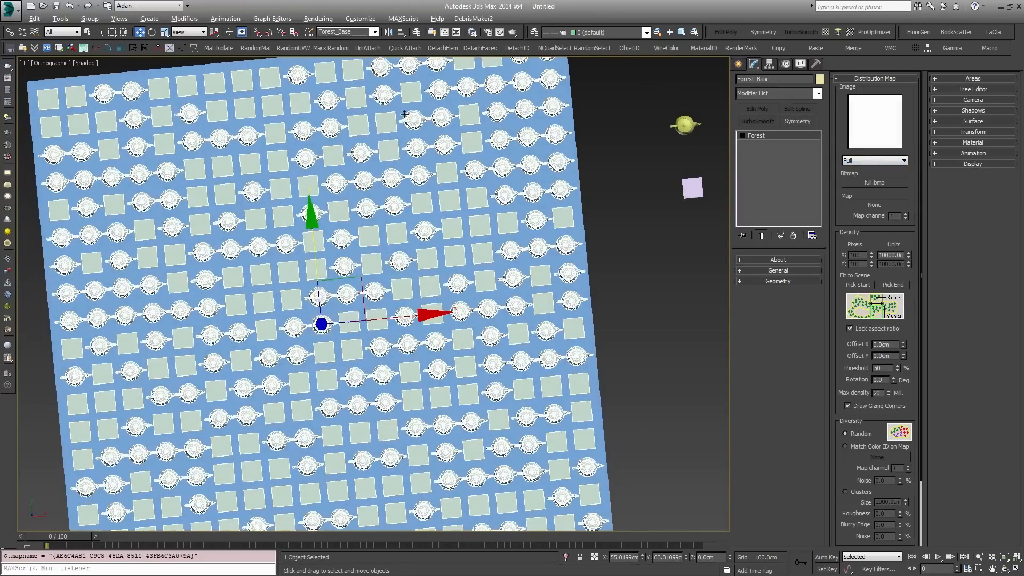
middle_click_drag(431, 376, 651, 195)
scroll(433, 313, "down", 3)
left_click(856, 161)
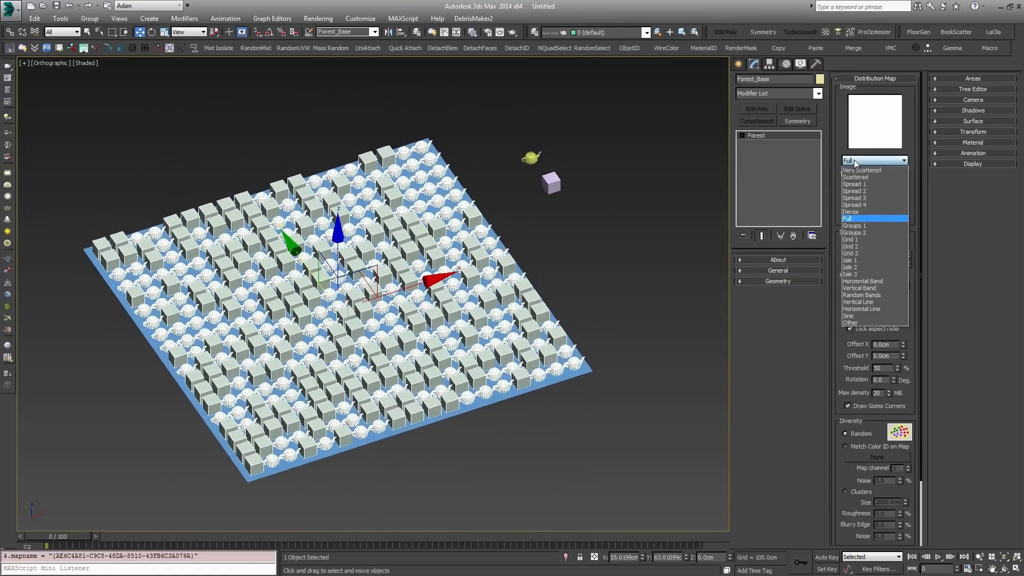
left_click(859, 184)
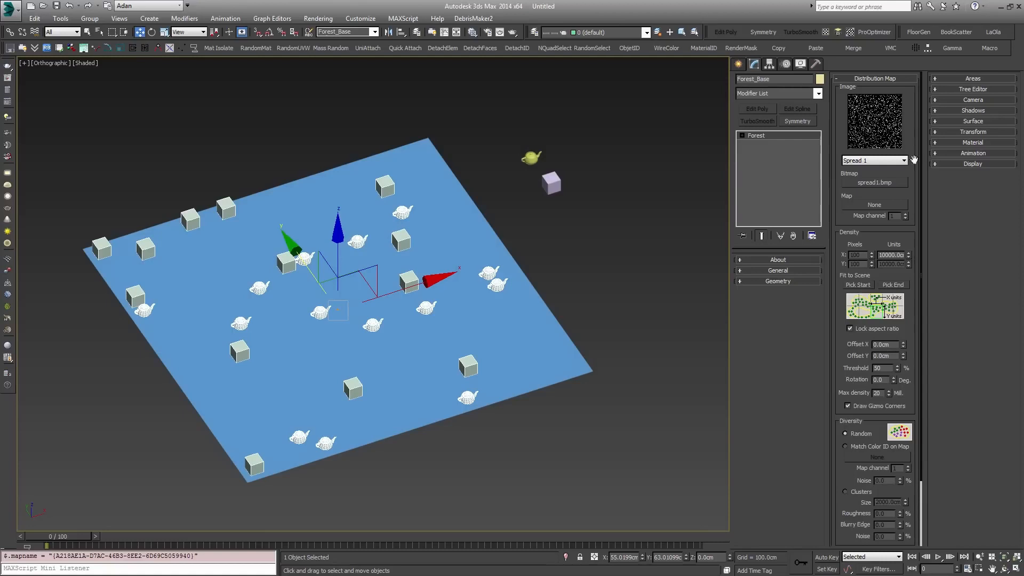
Step: Set the distribution map's density X units to 2400 cm and inspect the scatter
left_click_drag(909, 255, 908, 293)
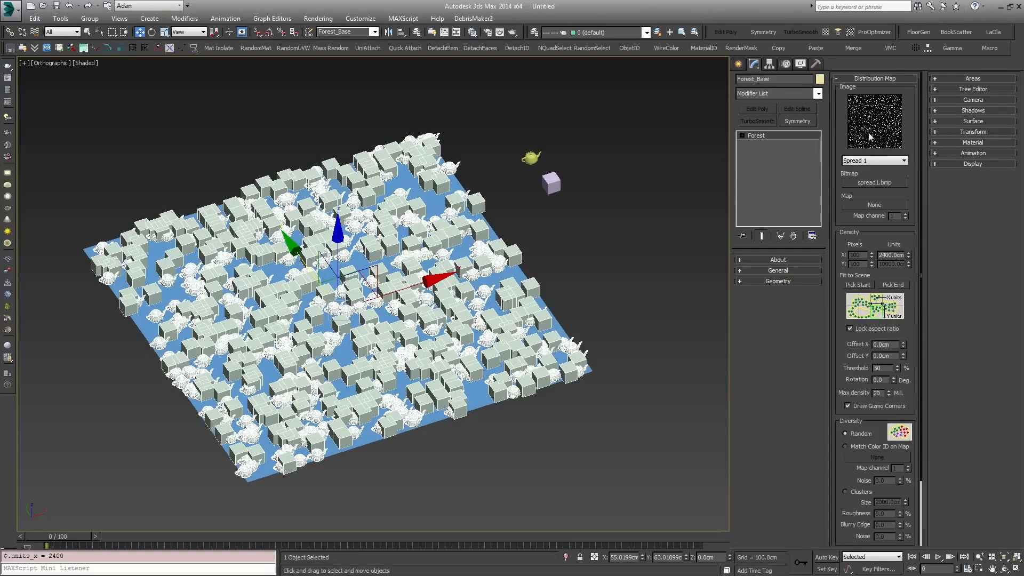
middle_click_drag(557, 270, 557, 306, "alt")
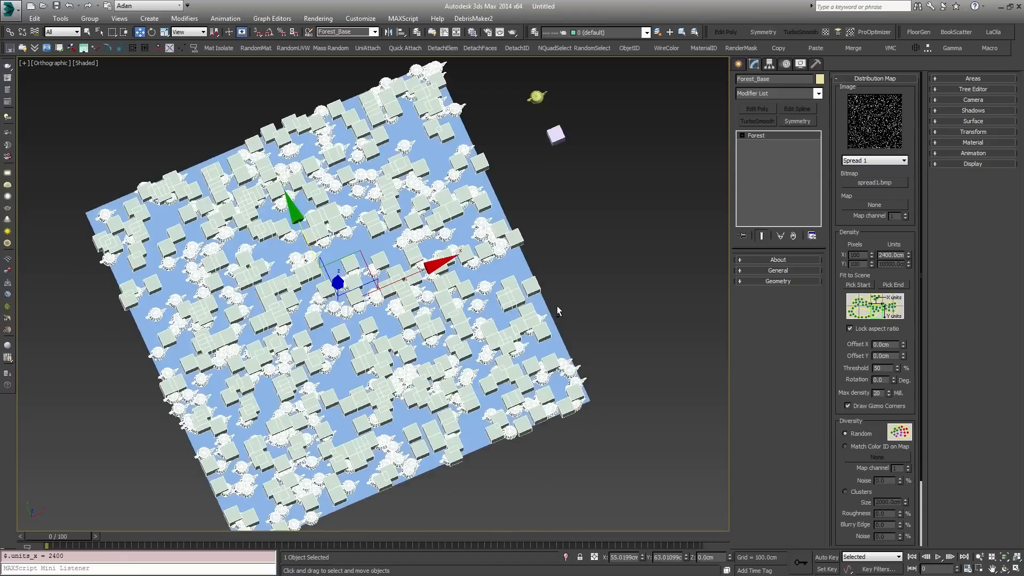
scroll(475, 309, "up", 5)
mouse_move(475, 310)
middle_mouse_down("alt")
mouse_move(453, 300)
mouse_move(465, 296)
middle_mouse_up("alt")
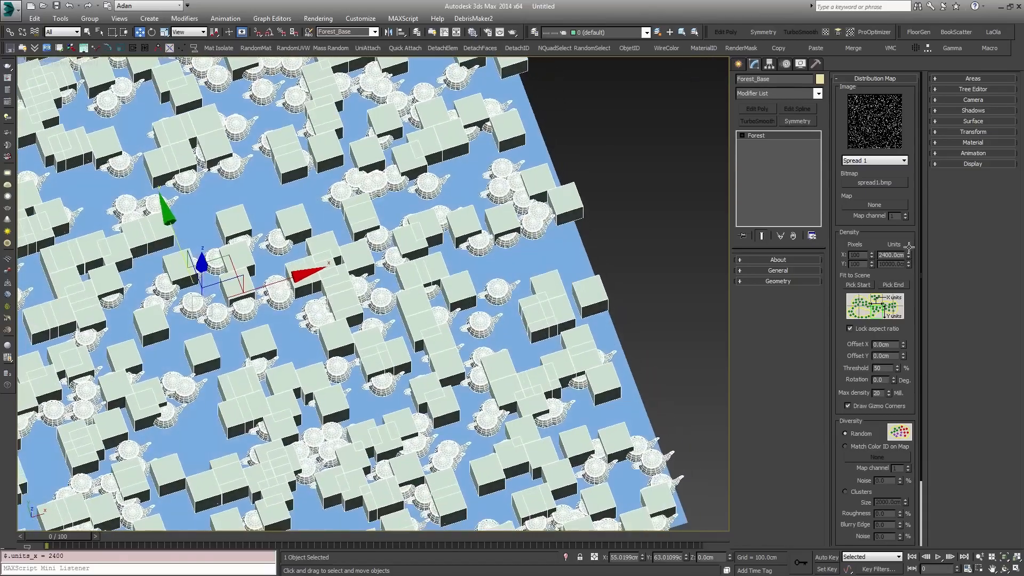
Step: Try density X units of 12576 cm and reduce them to about 2766.7 cm
left_click_drag(908, 255, 872, 28)
scroll(510, 207, "down", 3)
middle_click_drag(493, 169, 486, 195)
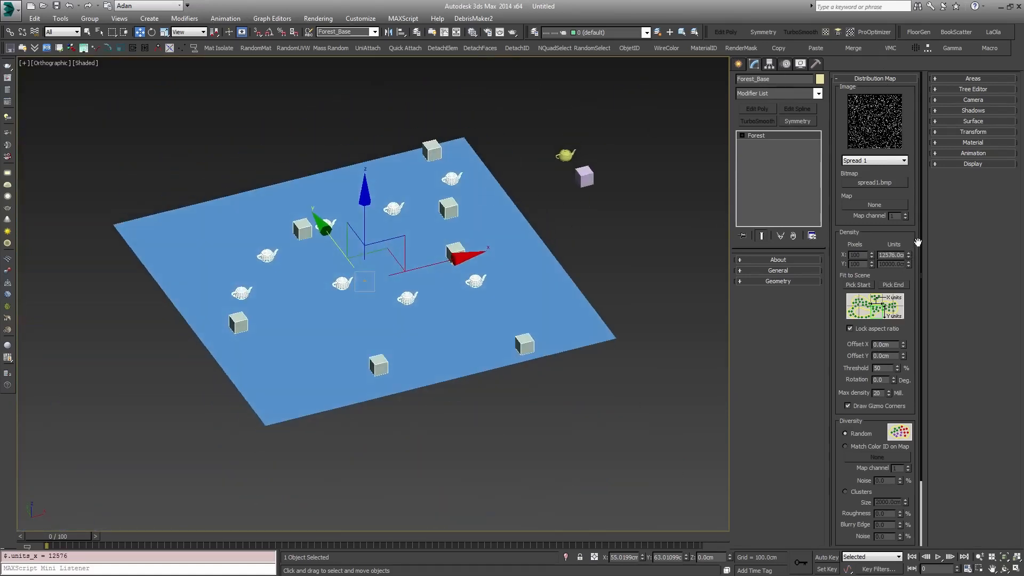
left_click_drag(907, 257, 908, 298)
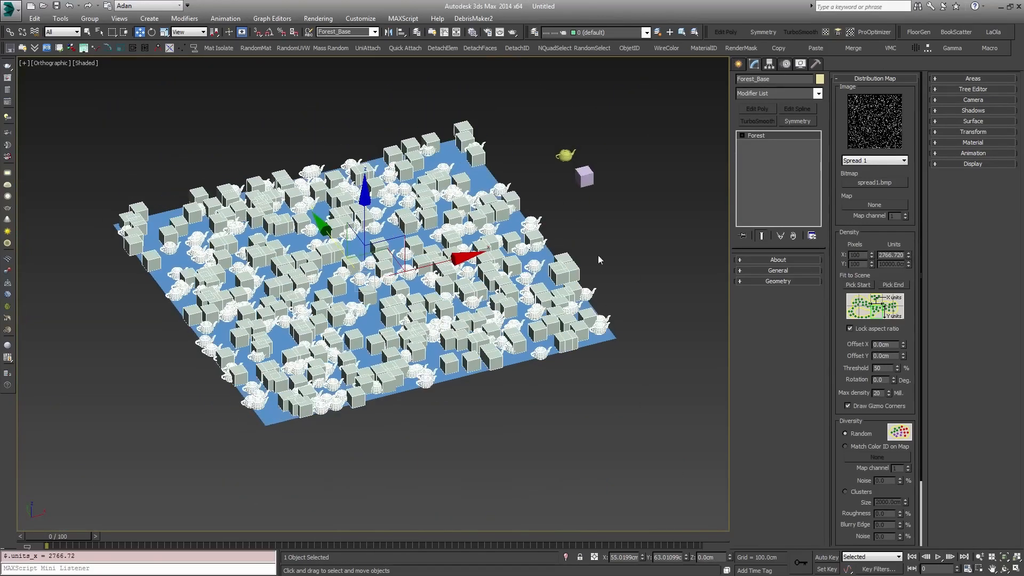
middle_click_drag(598, 256, 602, 276, "alt")
Step: Compare the Spread 2 and Grid 2 distribution images and settle on Spread 2
left_click(874, 161)
left_click(865, 191)
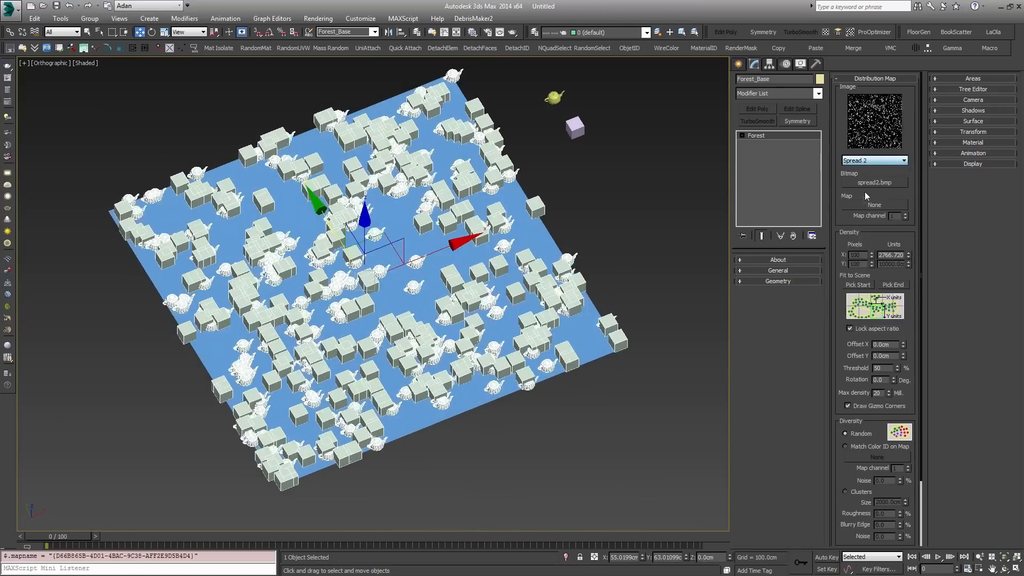
left_click(872, 158)
scroll(865, 247, "down", 1)
left_click(859, 244)
left_click(874, 162)
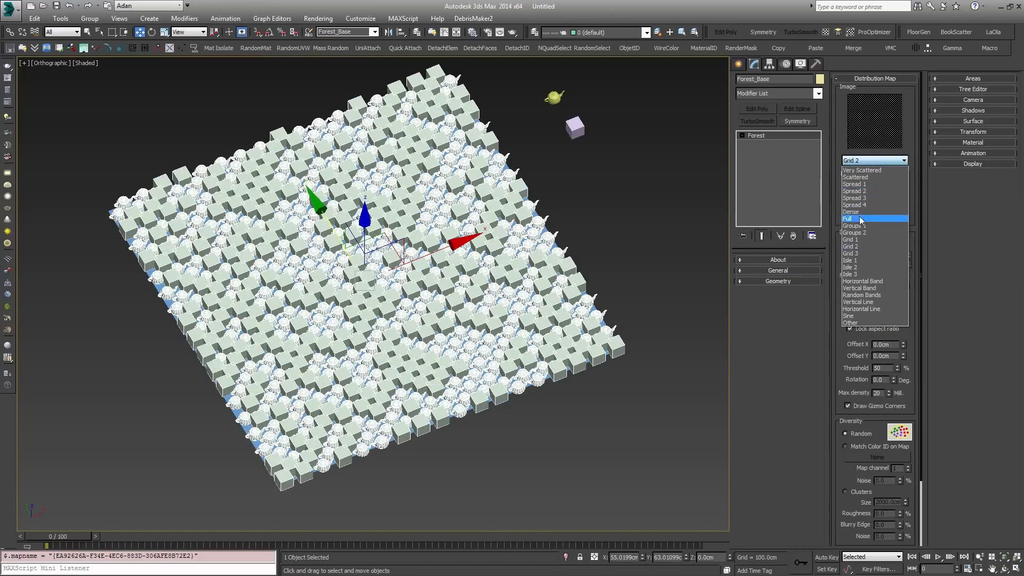
left_click(865, 190)
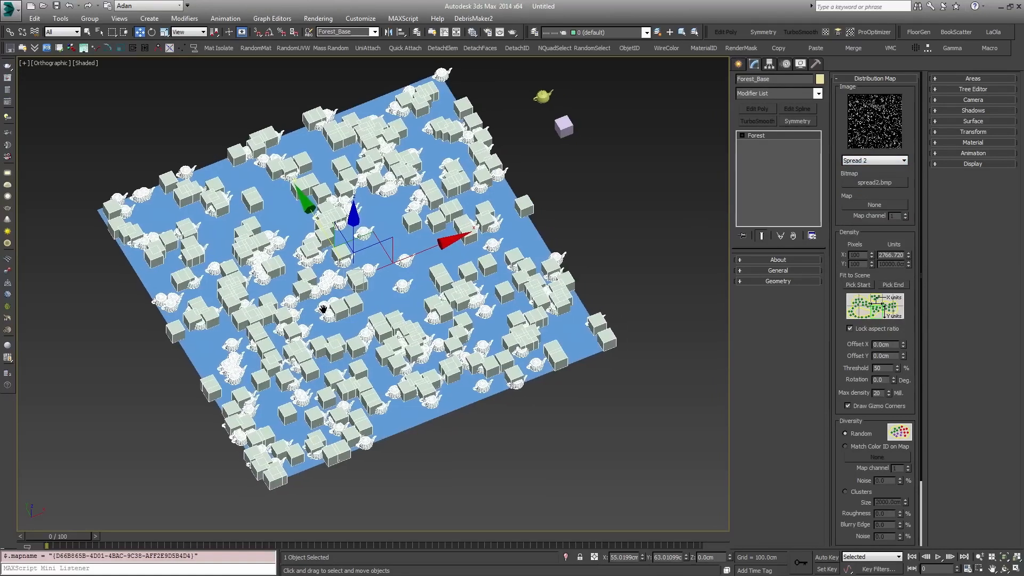
Step: Assign the Checker map from the Slate Material Editor as the forest's distribution map and inspect the resulting pattern
key("m")
left_click_drag(280, 42, 431, 66)
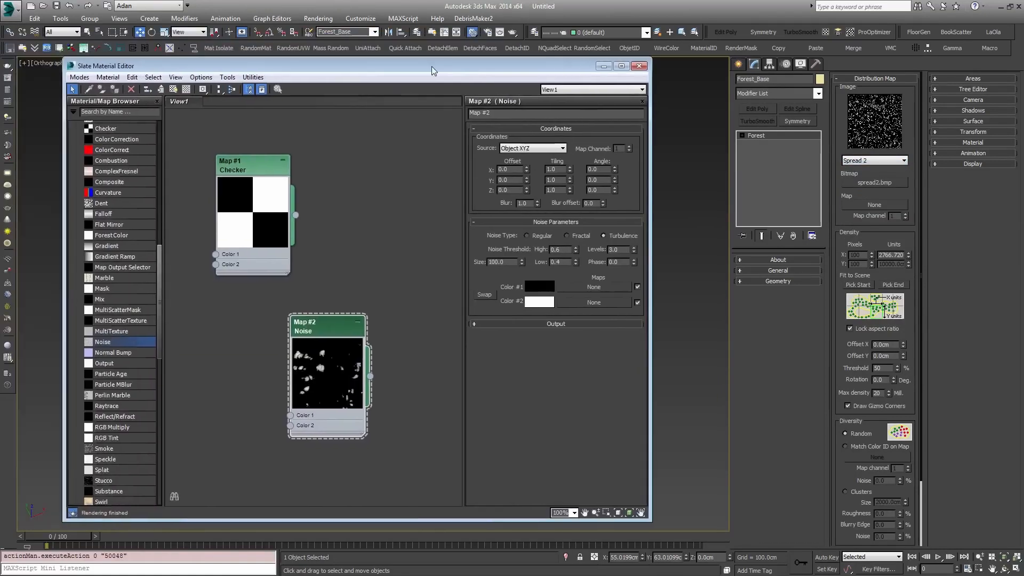
left_click(249, 163)
left_click_drag(295, 216, 867, 206)
left_click(487, 322)
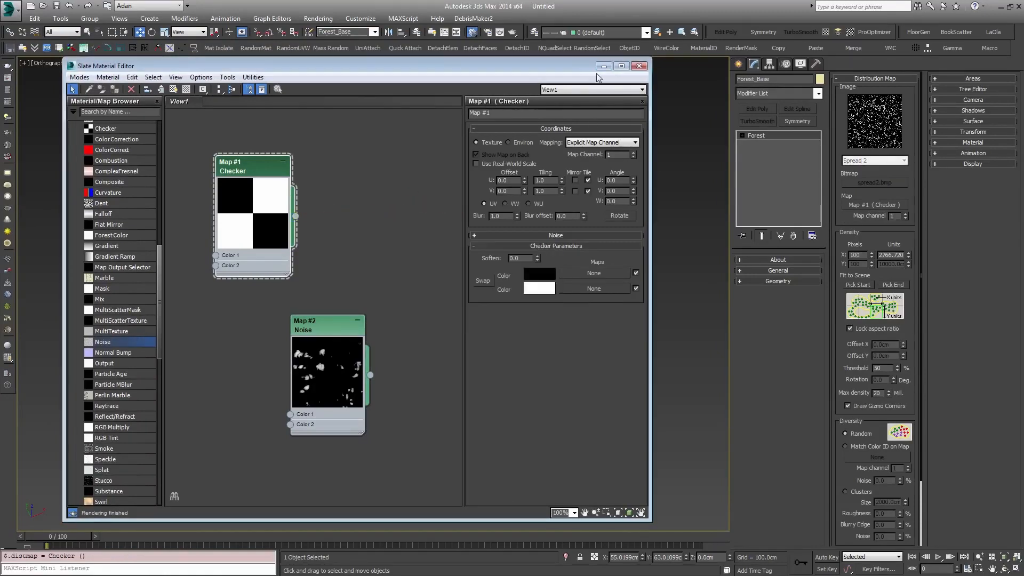
left_click(603, 67)
left_click(638, 193)
middle_click_drag(467, 234, 416, 268, "alt")
scroll(581, 155, "up", 3)
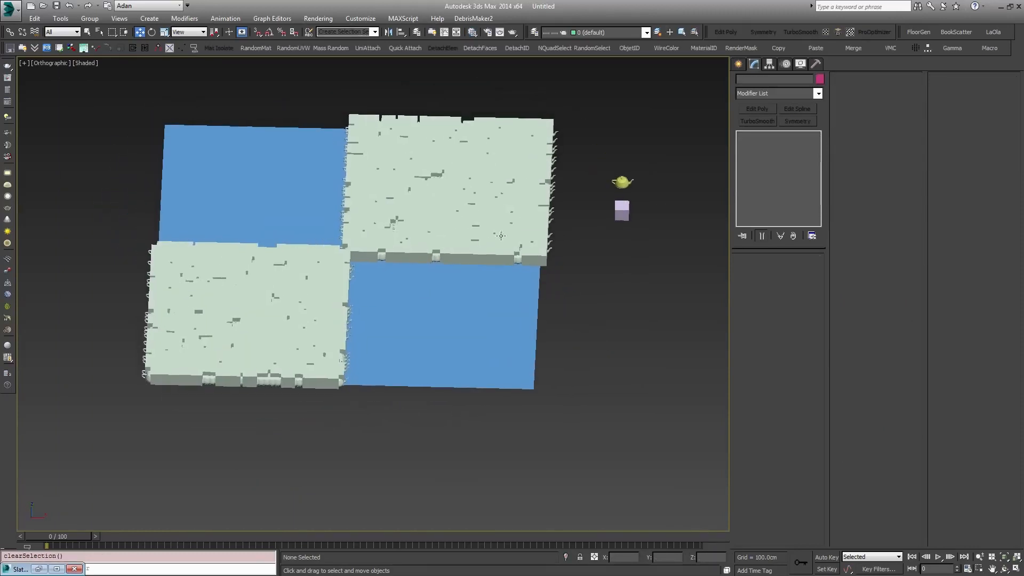
Step: Reselect the forest and set its checker-driven density X units to about 9821.9 cm
left_click(511, 267)
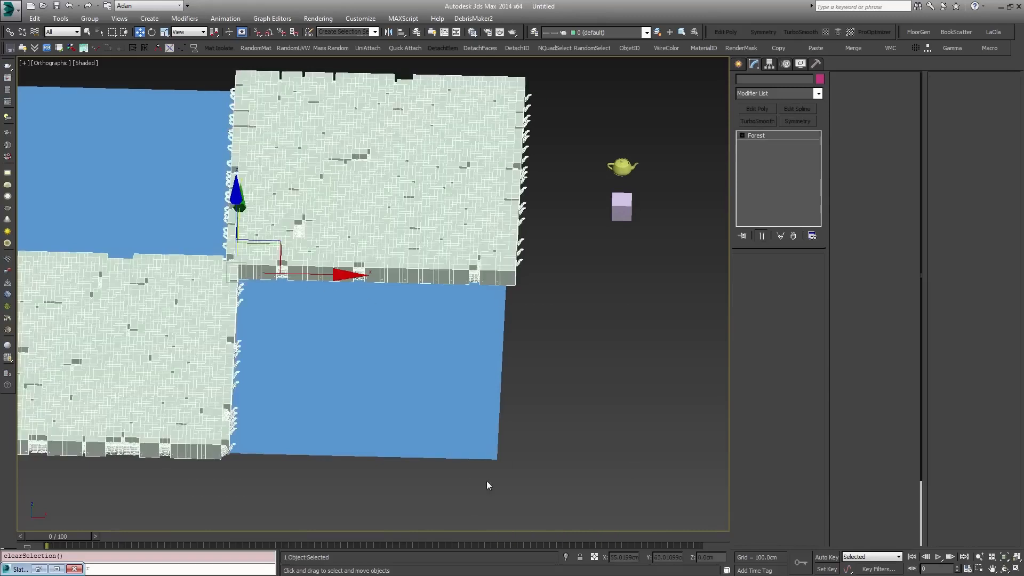
left_click_drag(909, 243, 854, 126)
middle_click_drag(515, 252, 589, 282, "alt")
middle_click_drag(601, 317, 574, 297, "alt")
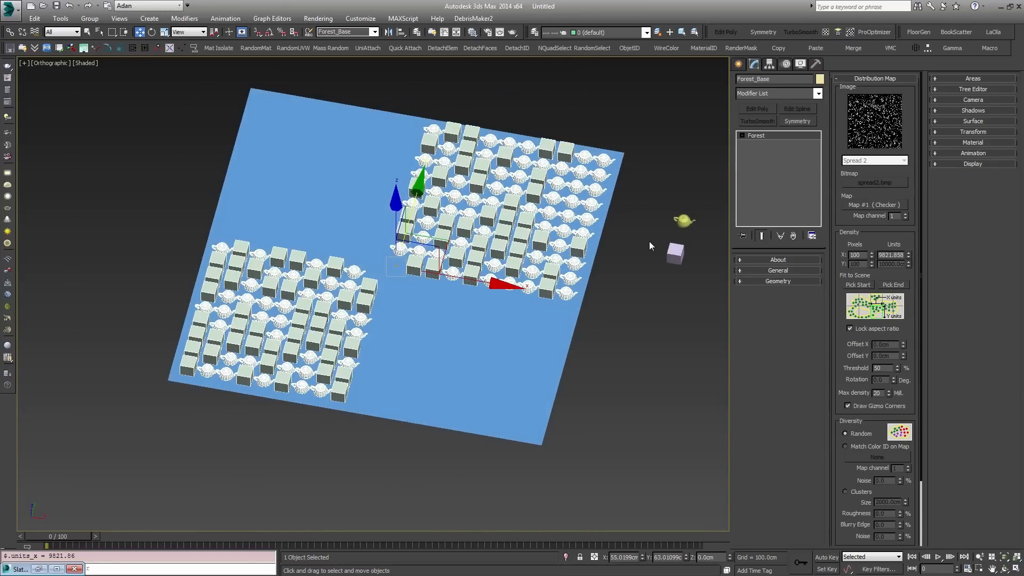
Step: Clear the Checker map from the distribution map slot and set the density X units to about 1866.2 cm
right_click(891, 203)
left_click(913, 233)
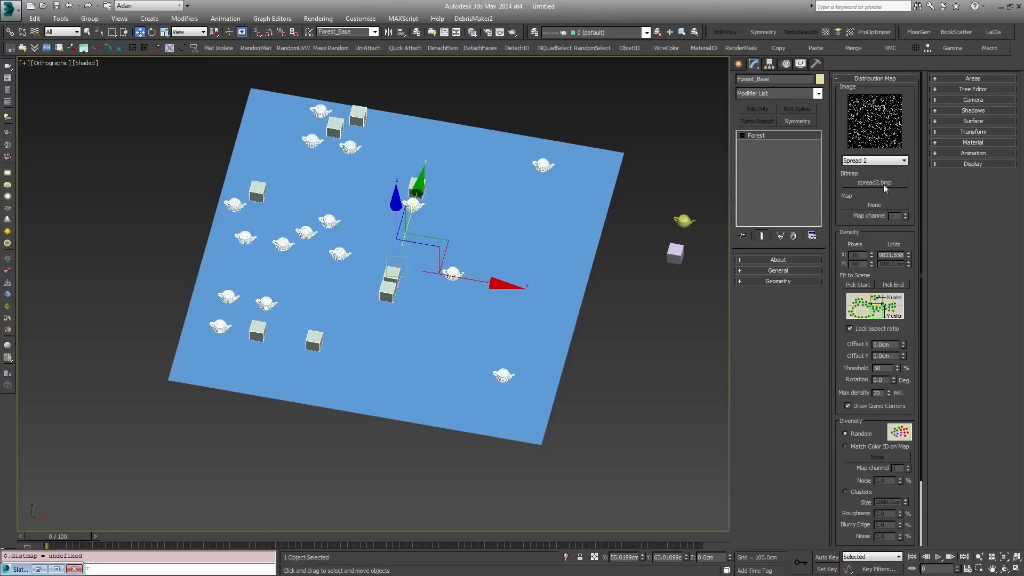
left_click_drag(908, 255, 903, 296)
middle_click_drag(559, 307, 725, 275, "alt")
scroll(575, 288, "up", 2)
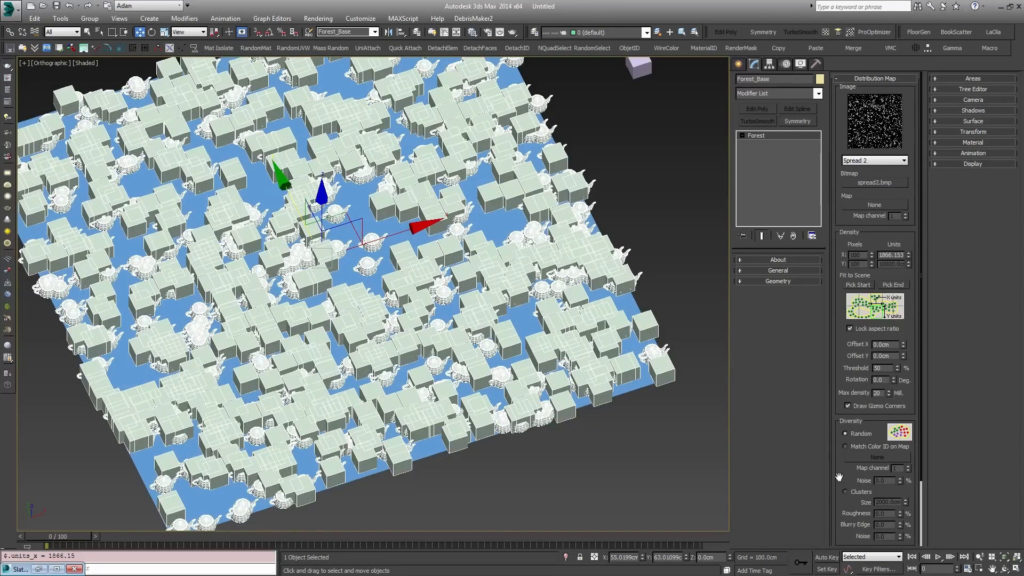
Step: Inspect the overlapping items, enable collision detection for the forest and preview the collisions in the viewport
scroll(844, 302, "down", 3)
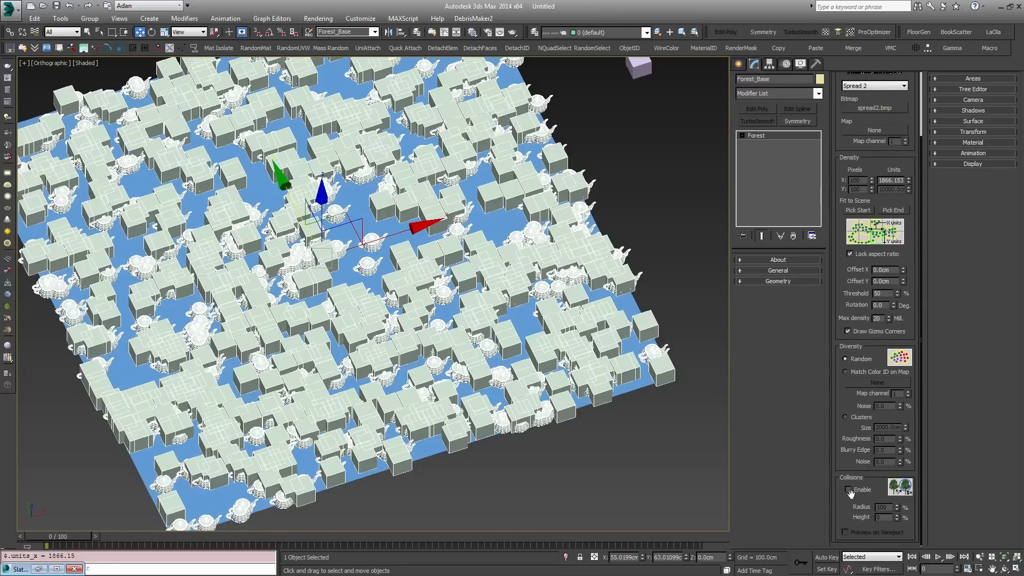
scroll(592, 382, "up", 6)
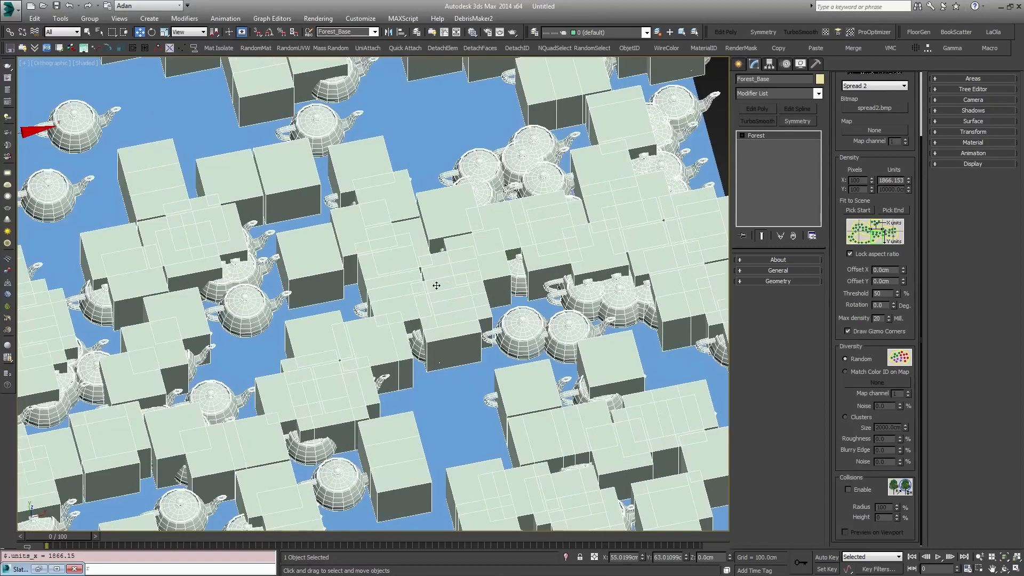
scroll(463, 301, "up", 3)
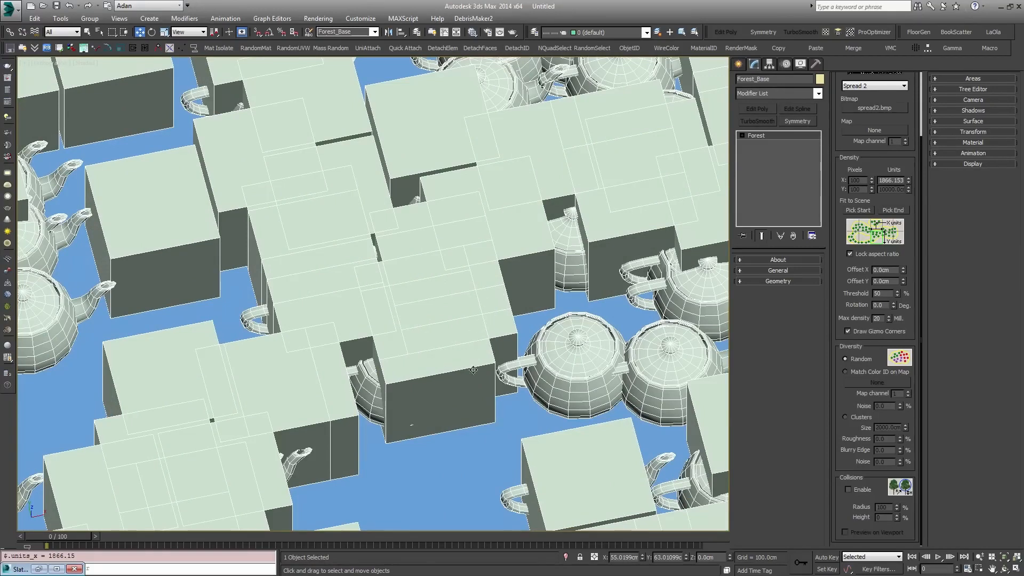
scroll(439, 325, "down", 5)
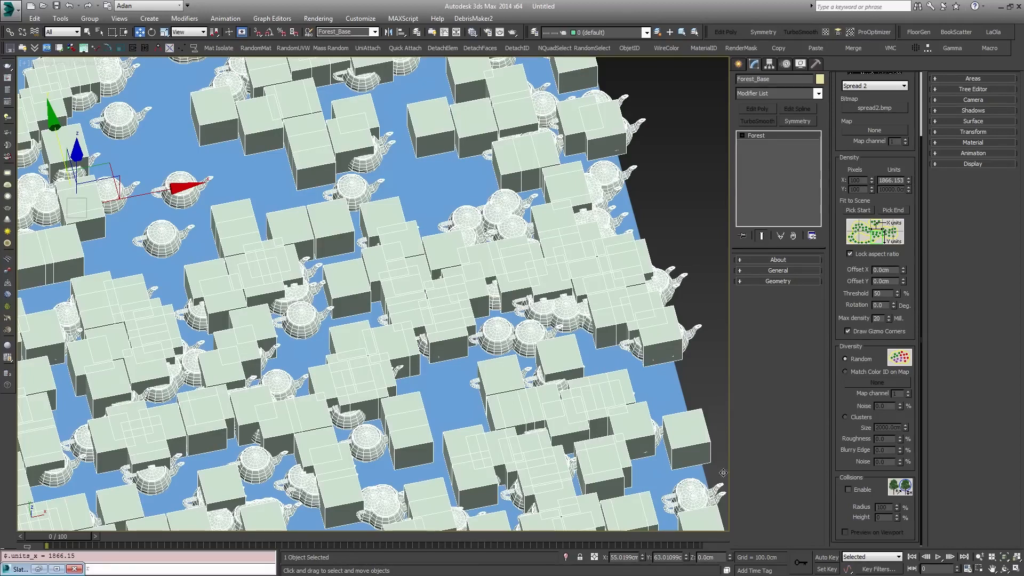
left_click(855, 491)
middle_click_drag(595, 189, 481, 279)
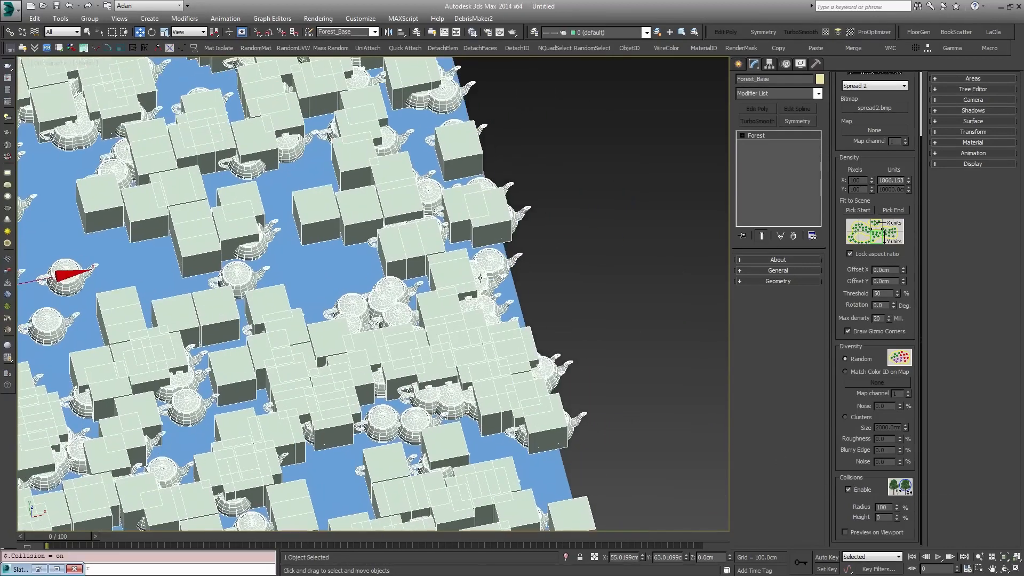
scroll(504, 313, "down", 3)
middle_click_drag(504, 313, 516, 296, "alt")
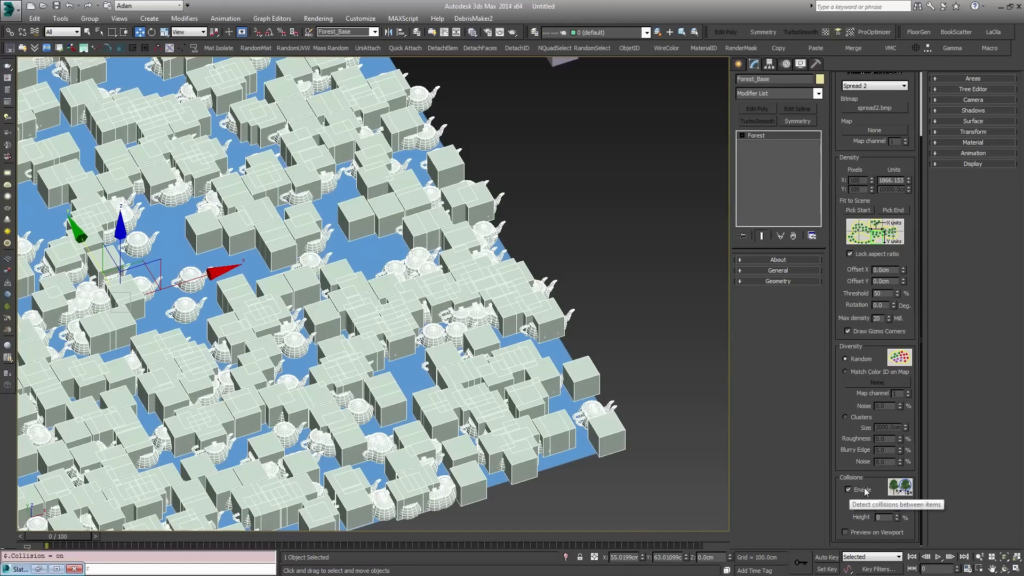
left_click(846, 531)
middle_click_drag(396, 359, 512, 338, "alt")
Step: Tighten the forest's distribution by setting the density X units to 500 cm, dismissing the viewport item-limit warning
left_click_drag(908, 180, 911, 222)
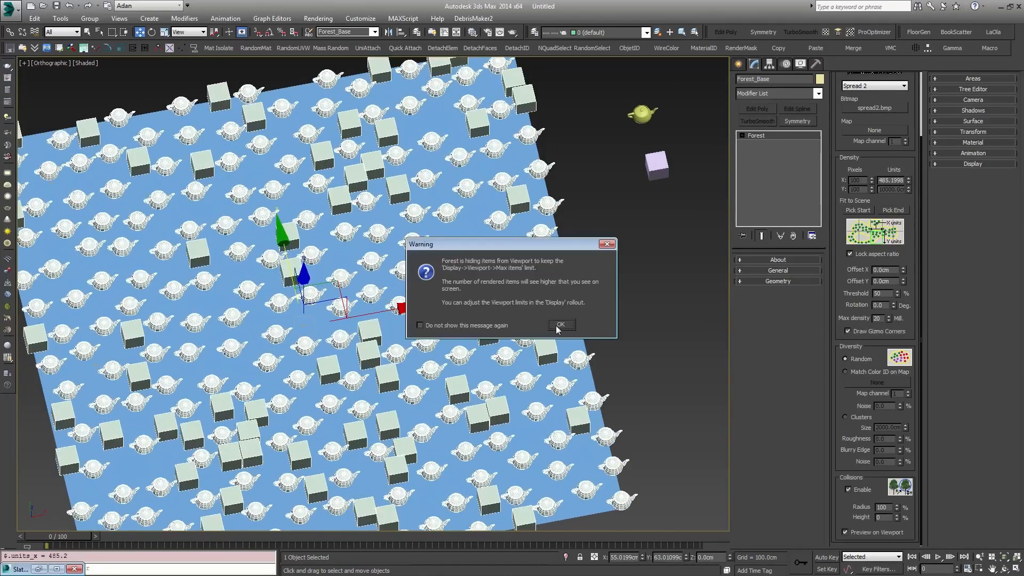
left_click(560, 325)
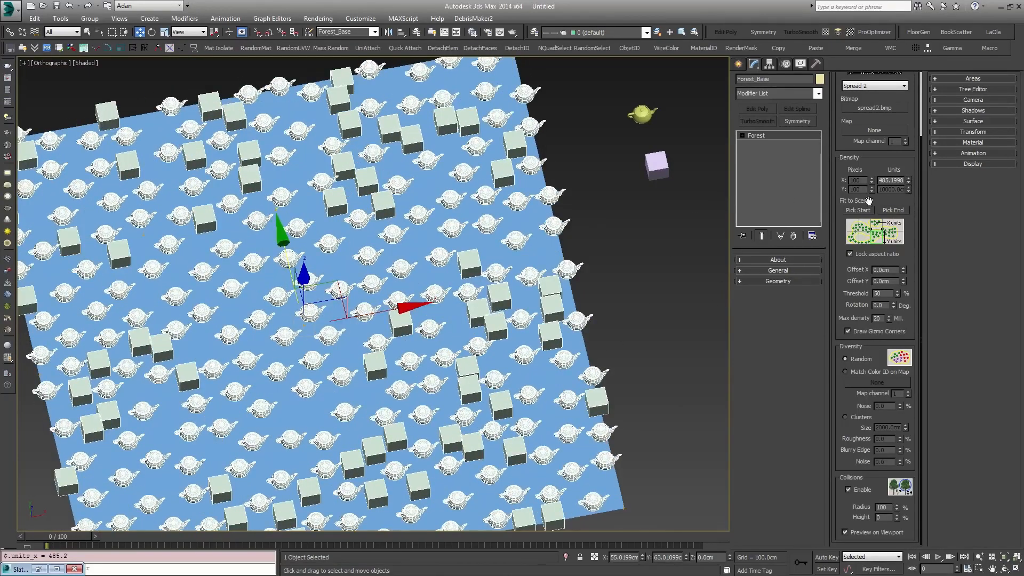
double_click(893, 180)
type("500")
key("Return")
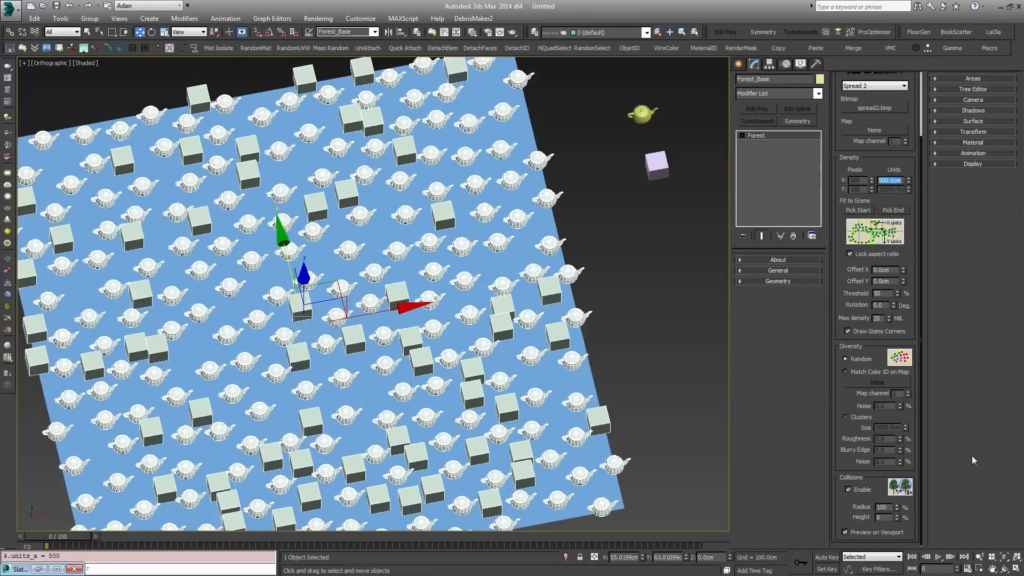
Step: Set the collision radius to 50% and inspect the spacing between teapots and boxes up close
middle_click_drag(491, 363, 379, 305, "alt")
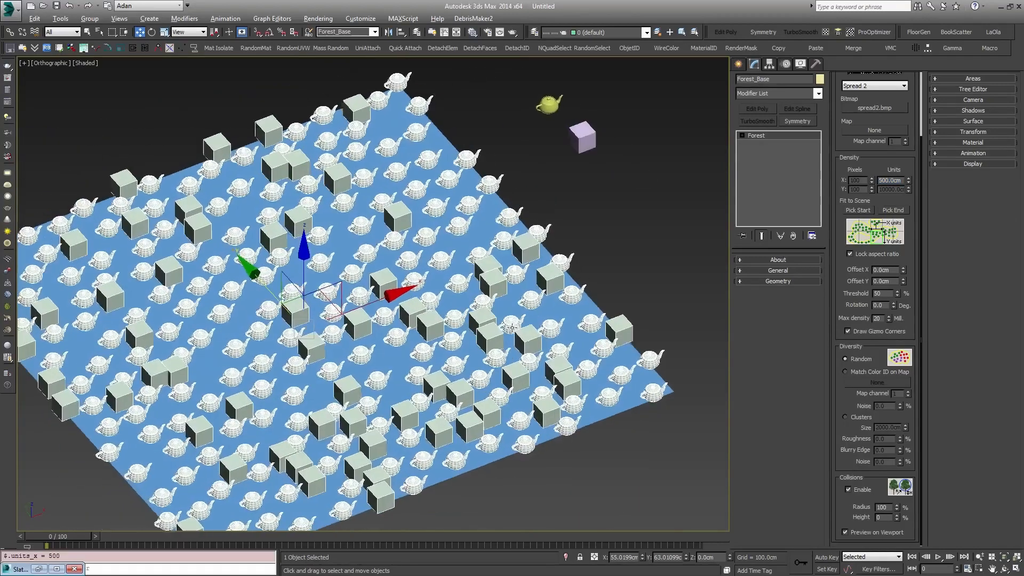
scroll(379, 305, "up", 5)
scroll(379, 305, "up", 2)
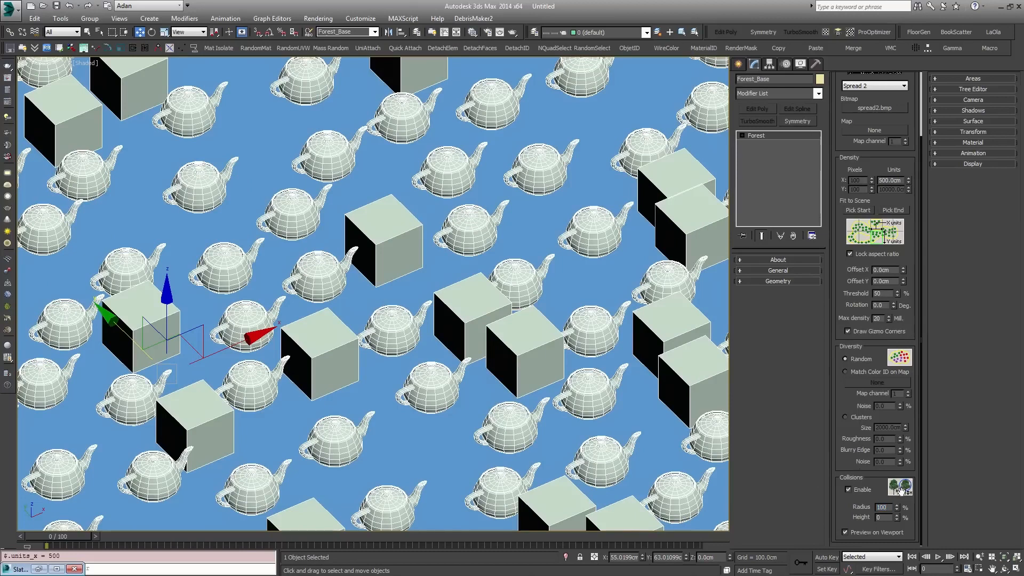
double_click(889, 506)
key("Return")
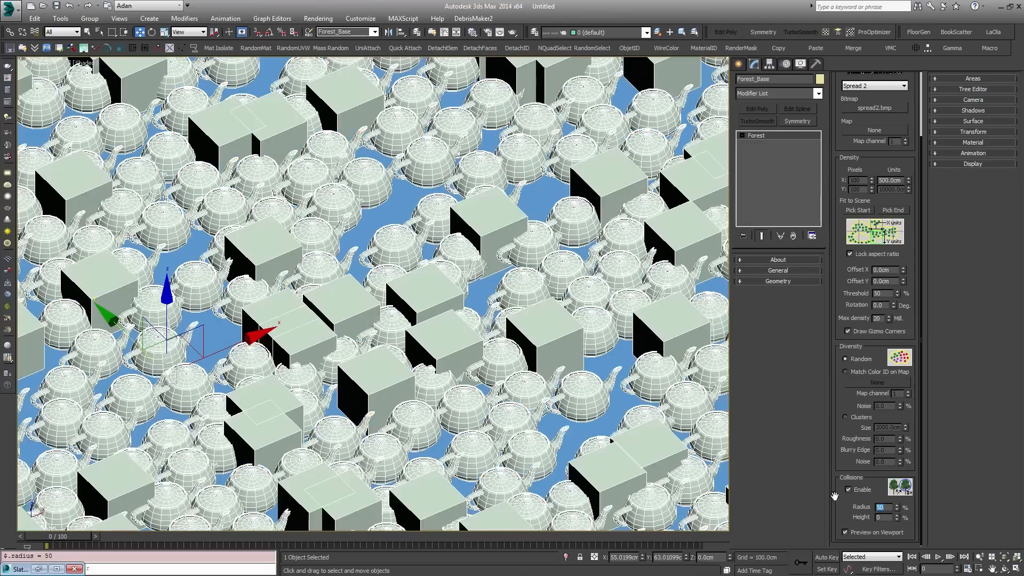
middle_click_drag(494, 323, 524, 330, "alt")
scroll(525, 329, "up", 5)
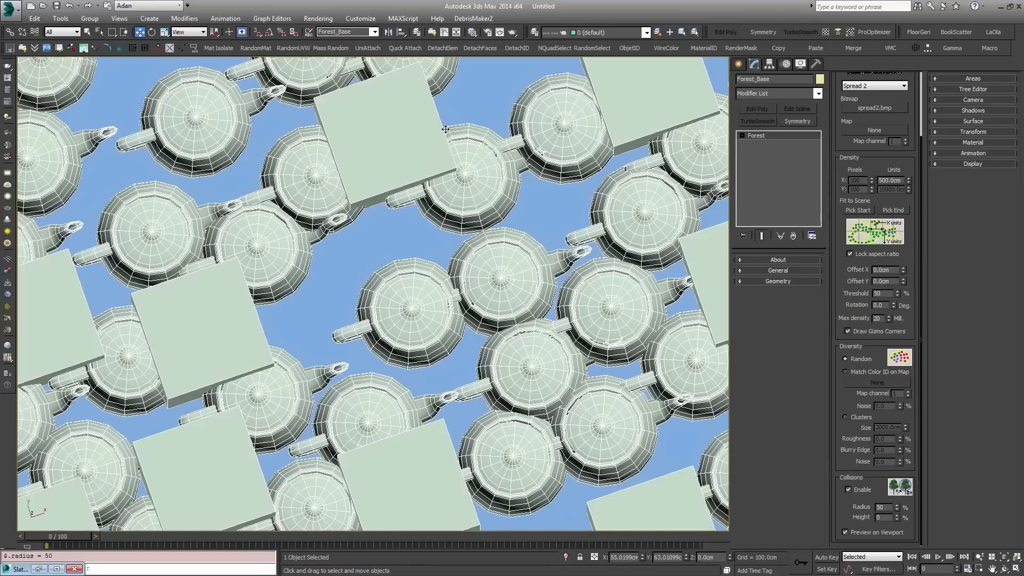
Step: Set the collision radius to 75% and examine the item spacing across the whole plane
double_click(883, 507)
type("75")
key("Return")
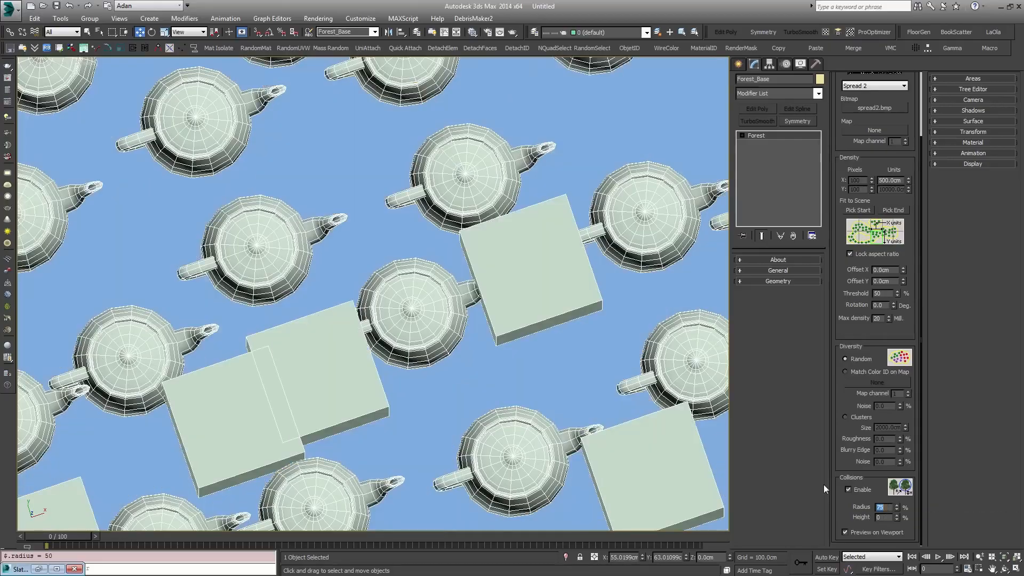
scroll(374, 294, "down", 5)
middle_click_drag(428, 313, 439, 267, "alt")
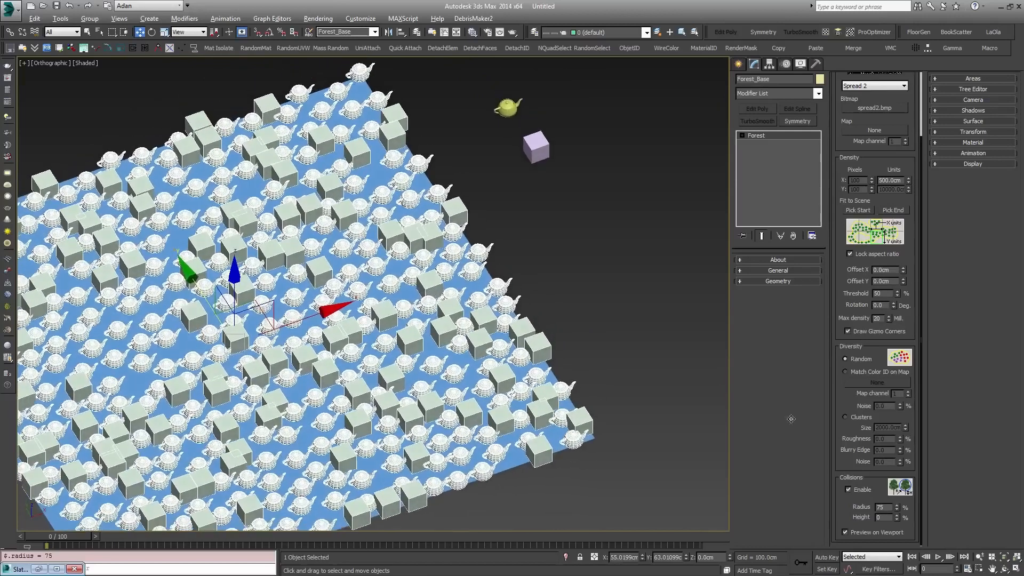
Step: Turn collision detection off to compare the crowded scatter, and re-enable it
left_click(848, 488)
middle_click_drag(440, 407, 509, 398)
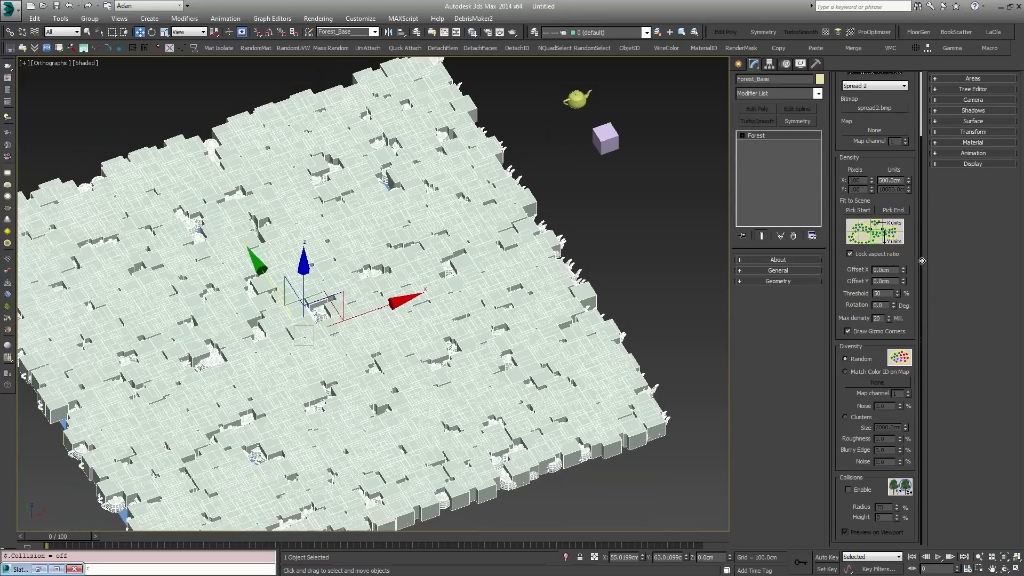
double_click(889, 181)
left_click(421, 331)
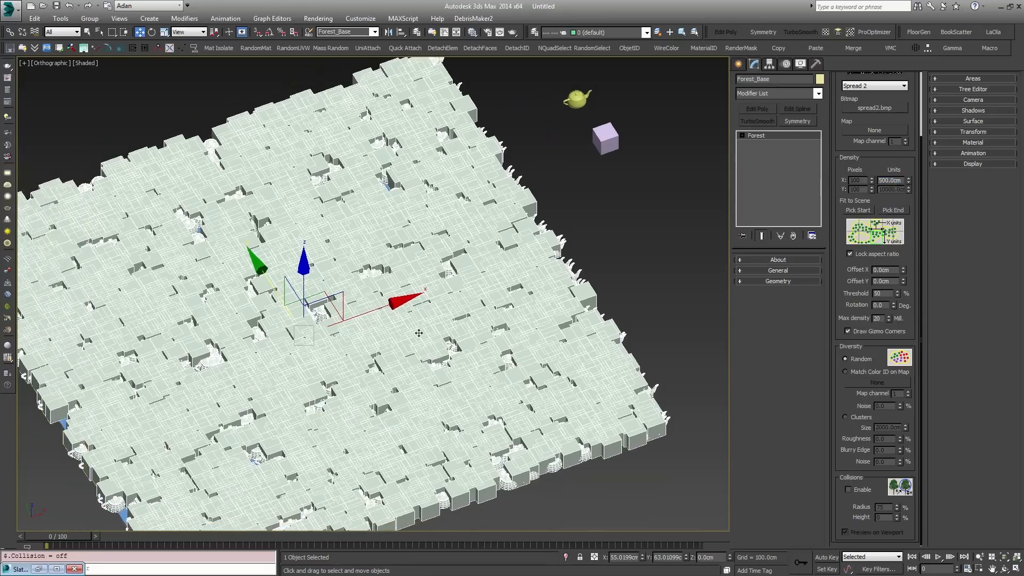
left_click(848, 489)
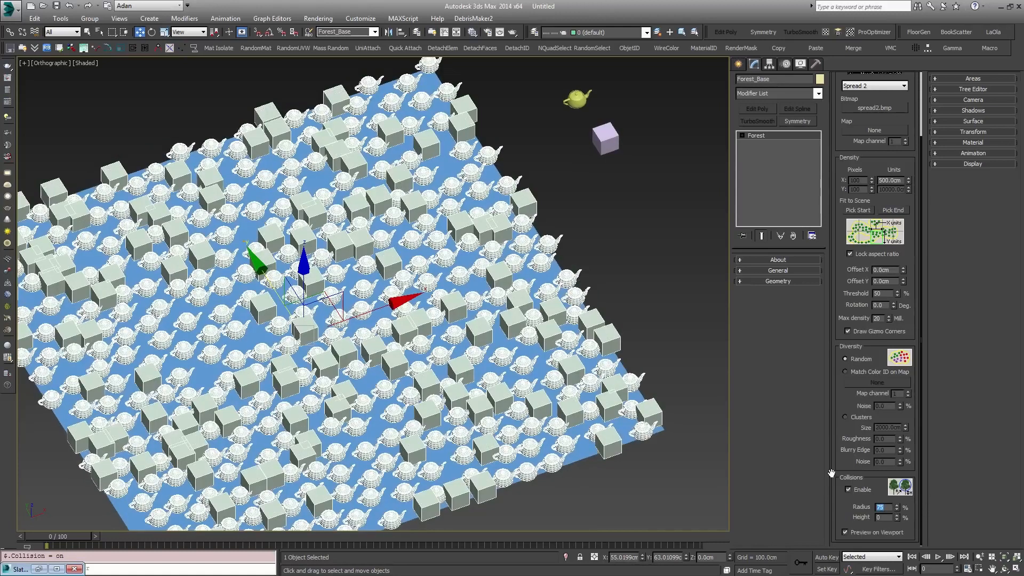
Step: Try collision radii of 10%, 20% and 30%, and settle the radius at 50%
key("Return")
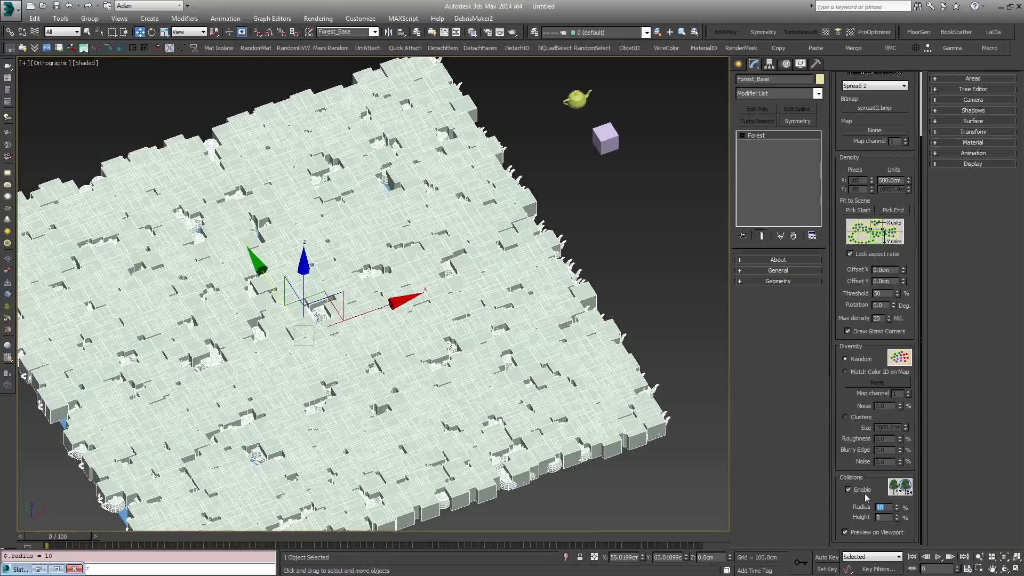
type("20")
key("Return")
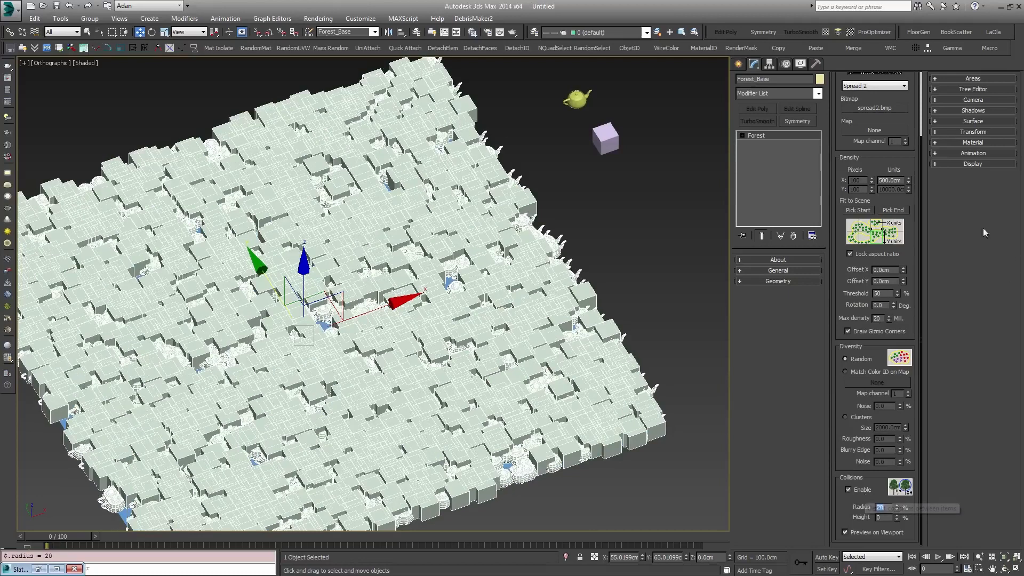
left_click(900, 180)
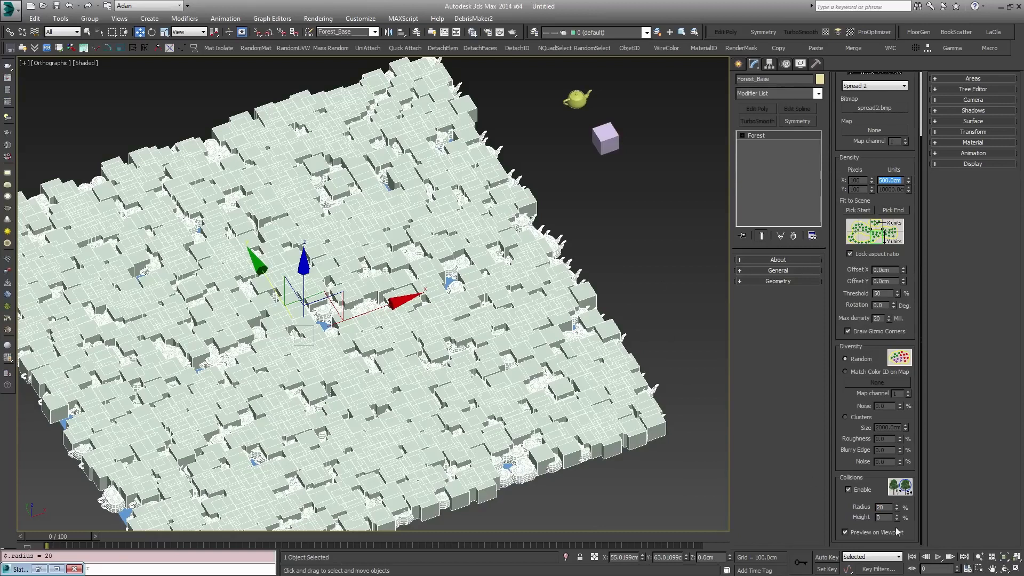
left_click(882, 507)
key("Return")
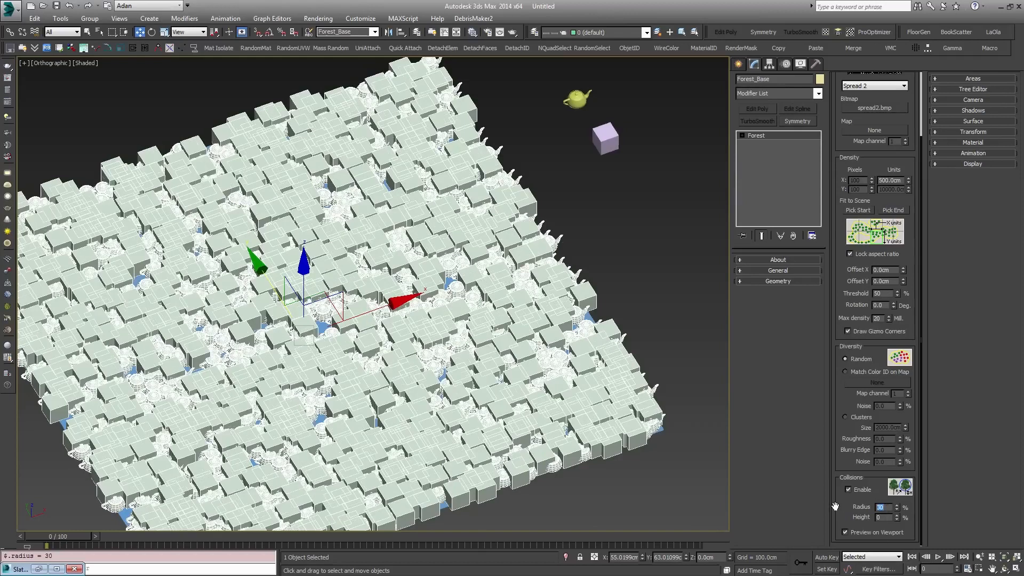
key("Return")
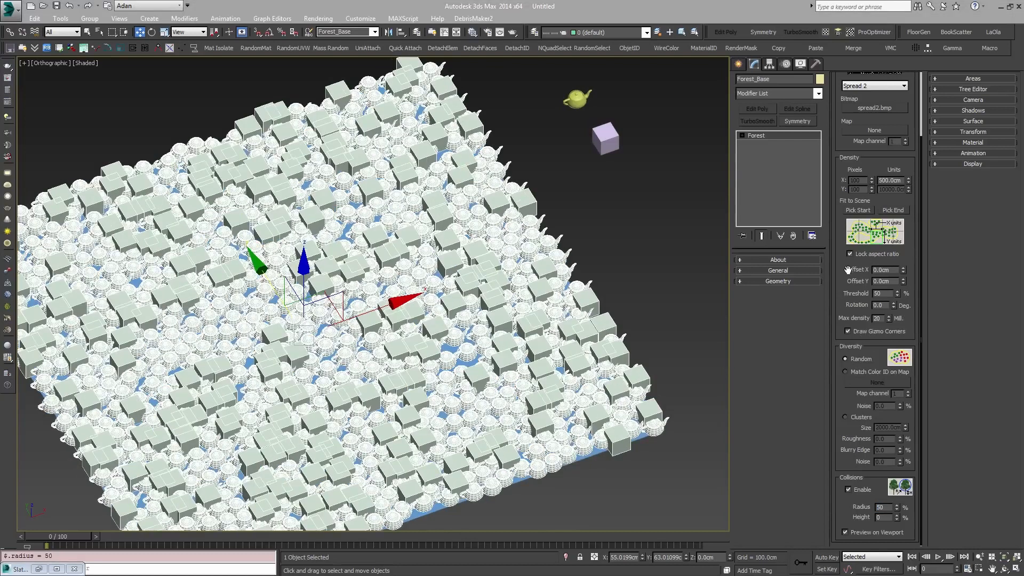
Step: Set the distribution map's density X units to 2000 cm
left_click_drag(876, 166, 878, 229)
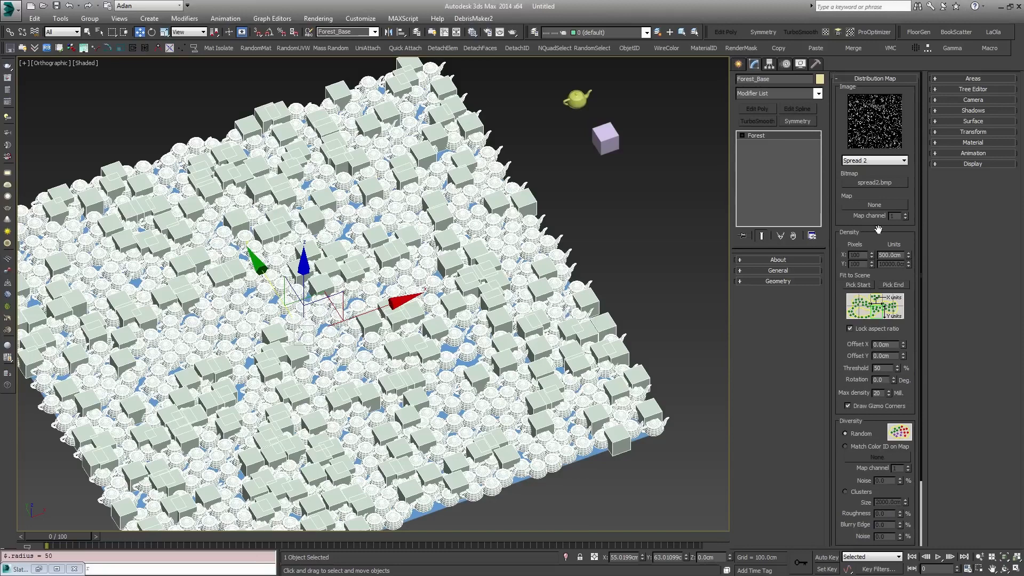
left_click_drag(901, 320, 904, 240)
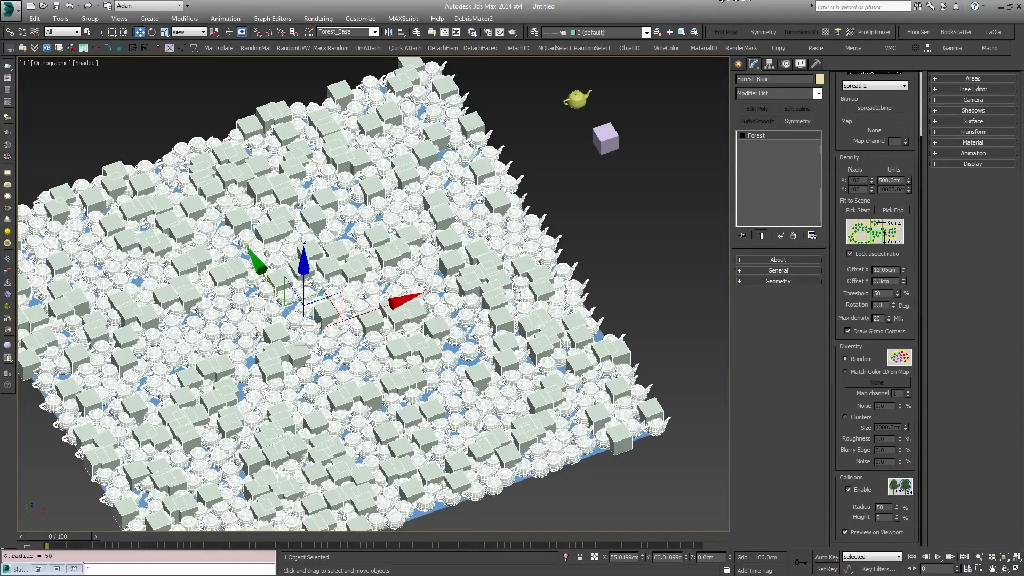
left_click_drag(721, 1, 705, 1)
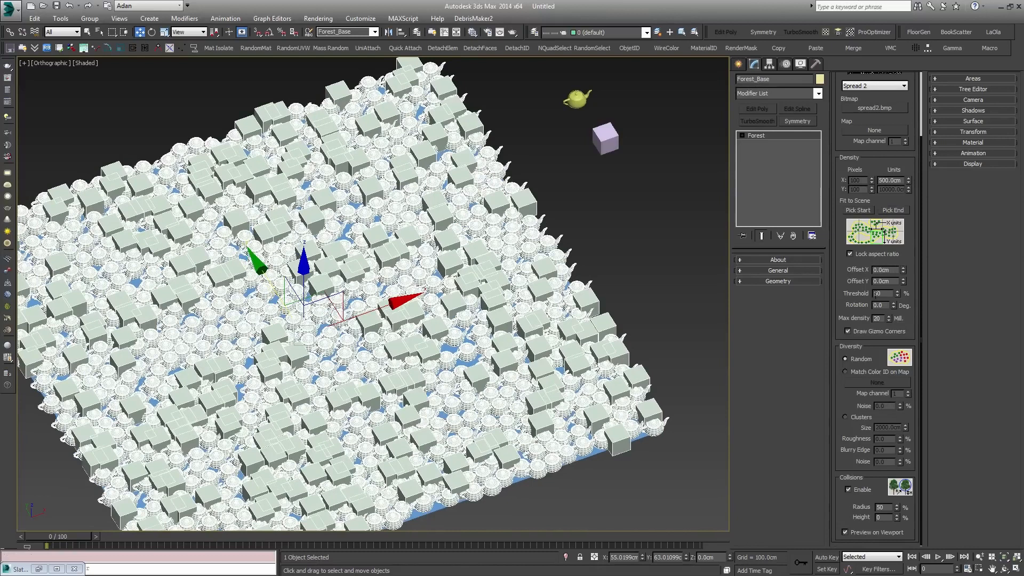
left_click_drag(902, 180, 765, 171)
type("2000")
key("Return")
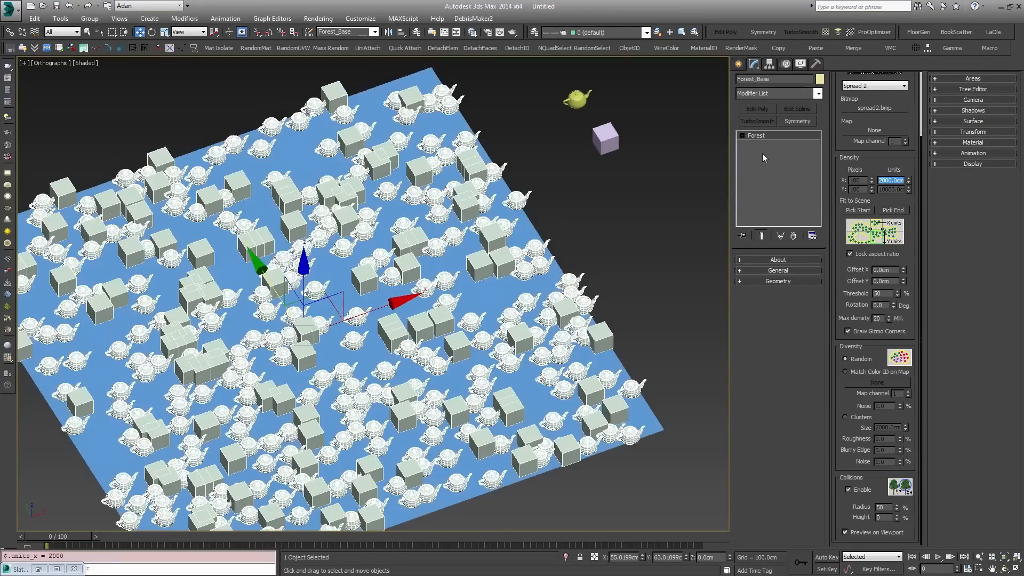
Step: Try shifting the distribution pattern with the X offset and turning it with the rotation value
left_click_drag(902, 270, 630, 257)
right_click(630, 257)
left_click_drag(893, 305, 814, 74)
right_click(814, 74)
Step: Try distribution thresholds of 10% and 90%, and return the threshold to 50%
double_click(882, 293)
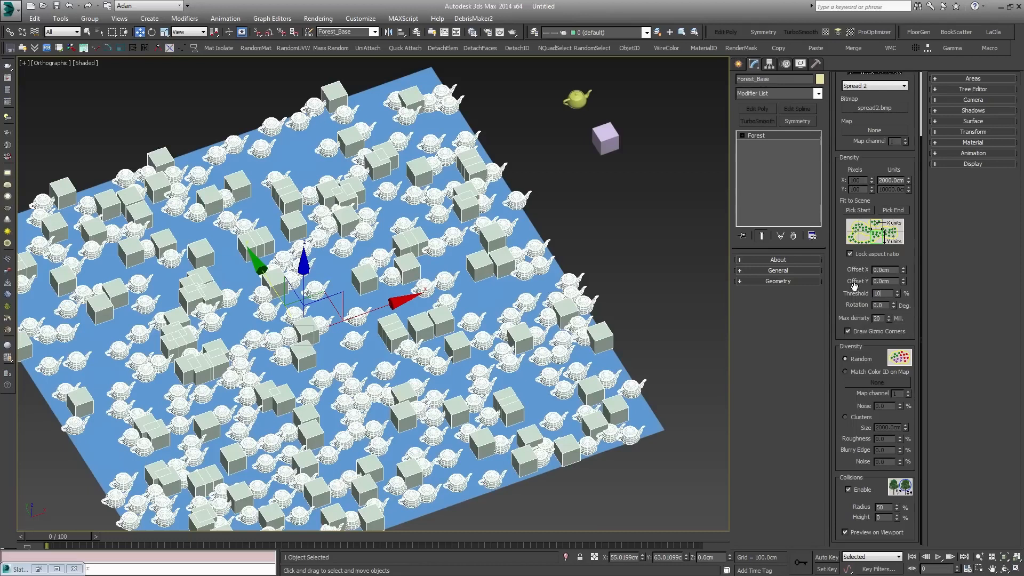
key("Return")
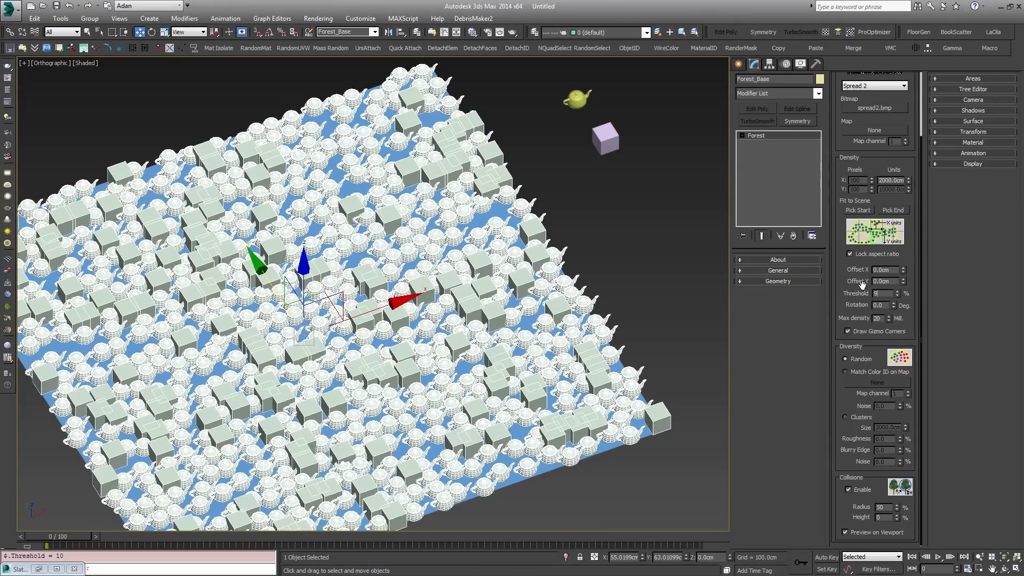
type("90")
key("Return")
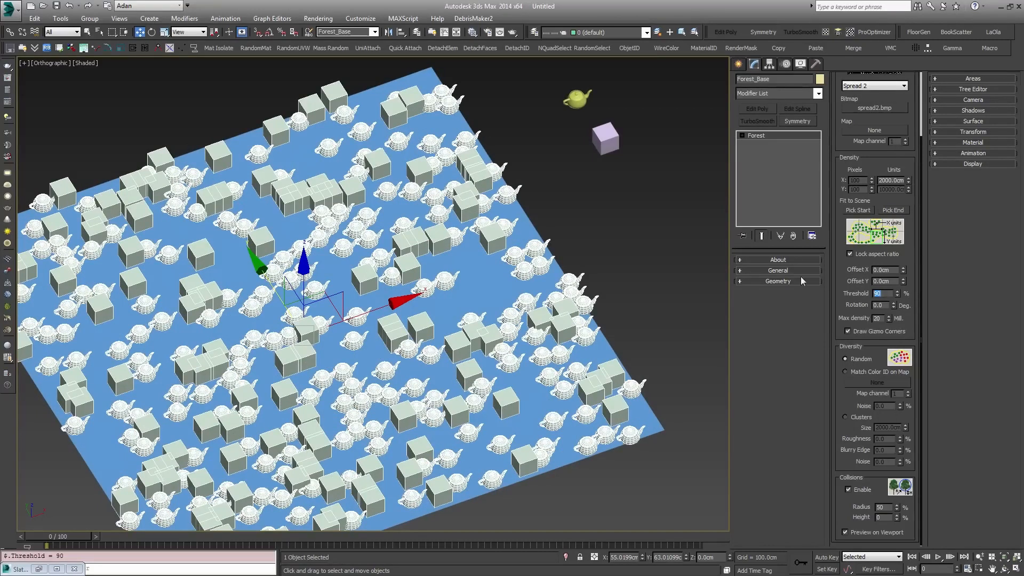
scroll(847, 134, "up", 3)
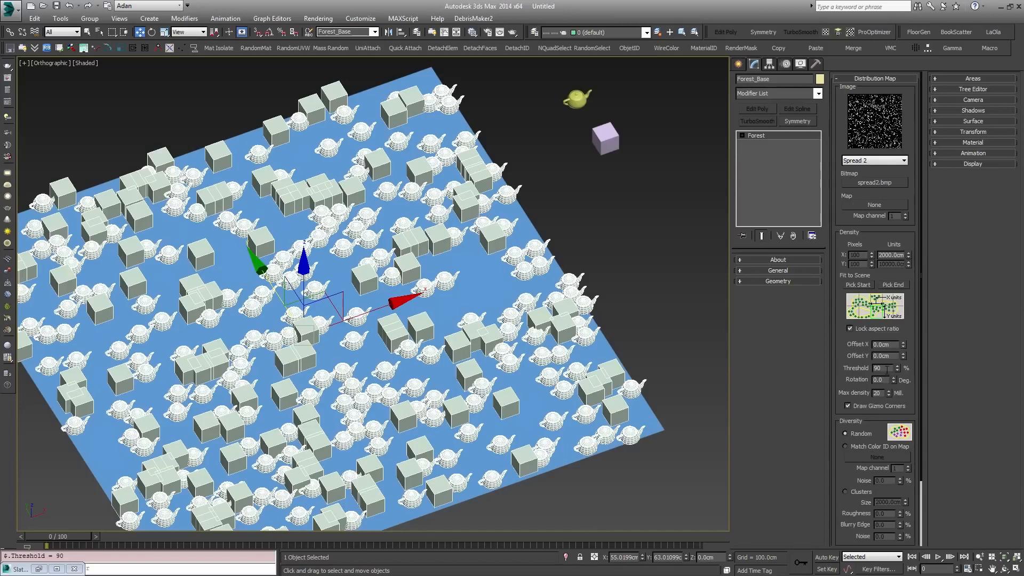
type("50")
key("Return")
Step: Switch the forest's diversity mode to Clusters with a cluster size of 580 cm
scroll(844, 276, "down", 3)
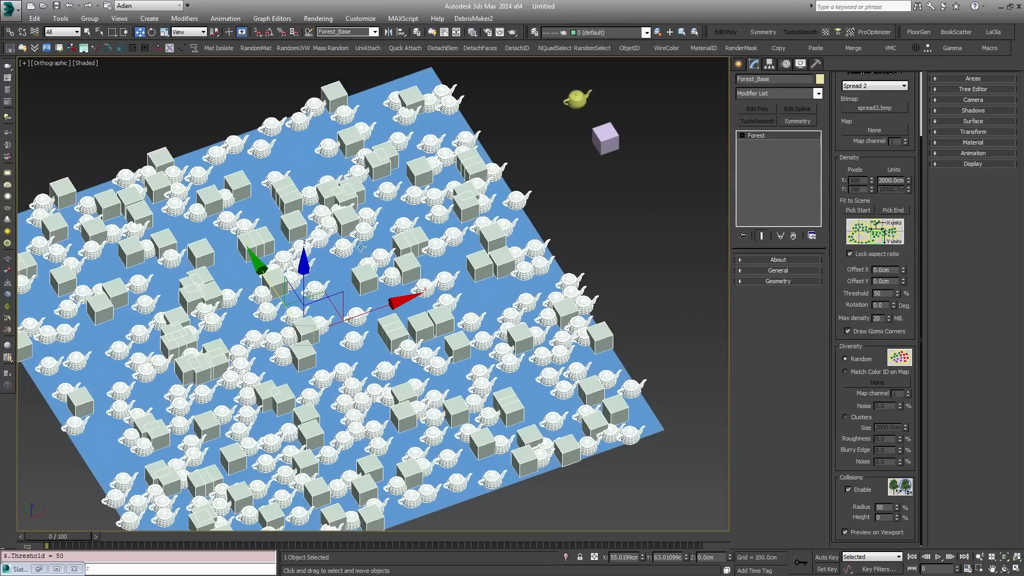
left_click_drag(853, 154, 851, 88)
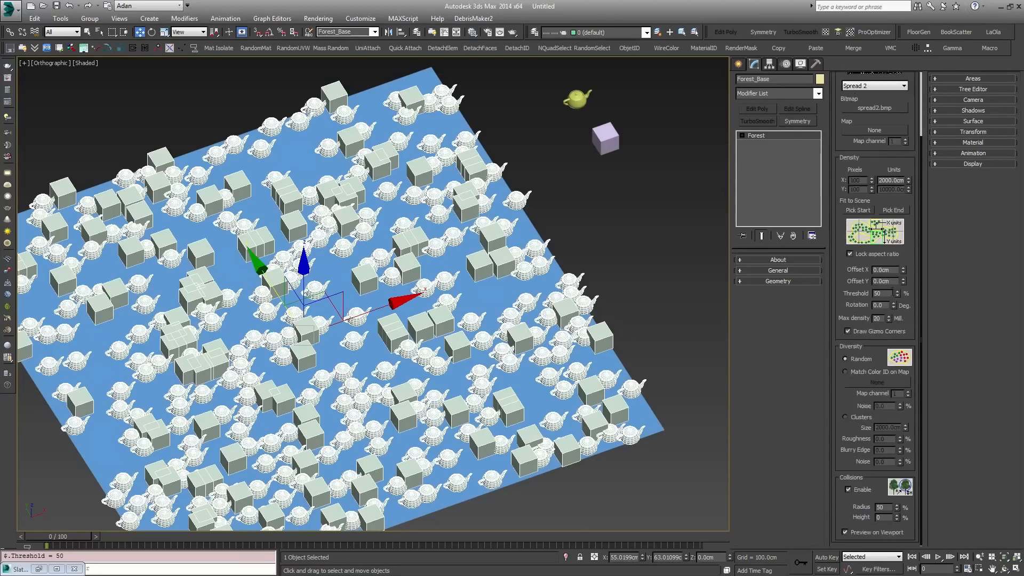
left_click(851, 416)
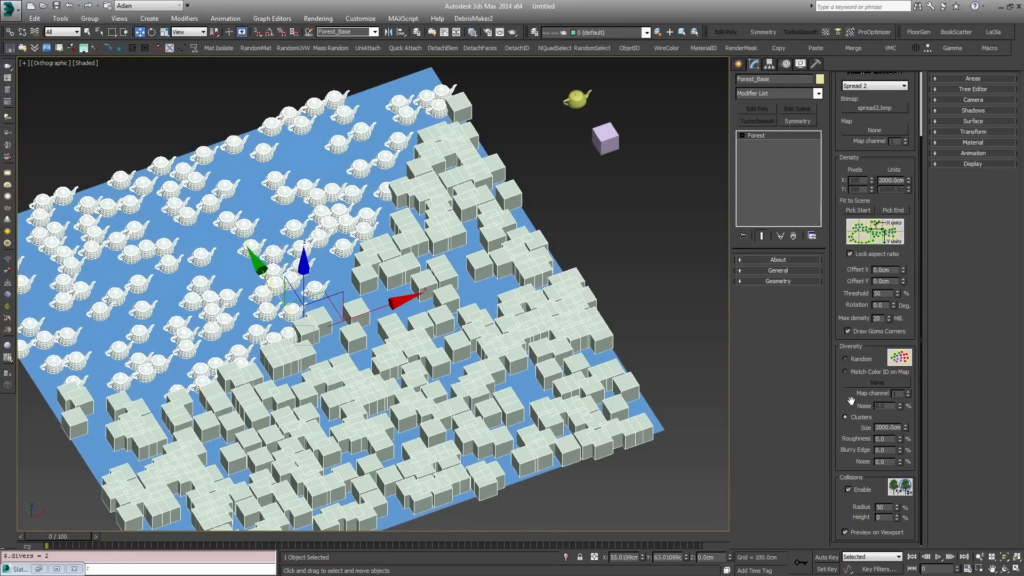
left_click_drag(904, 430, 906, 462)
middle_click_drag(437, 352, 512, 334, "alt")
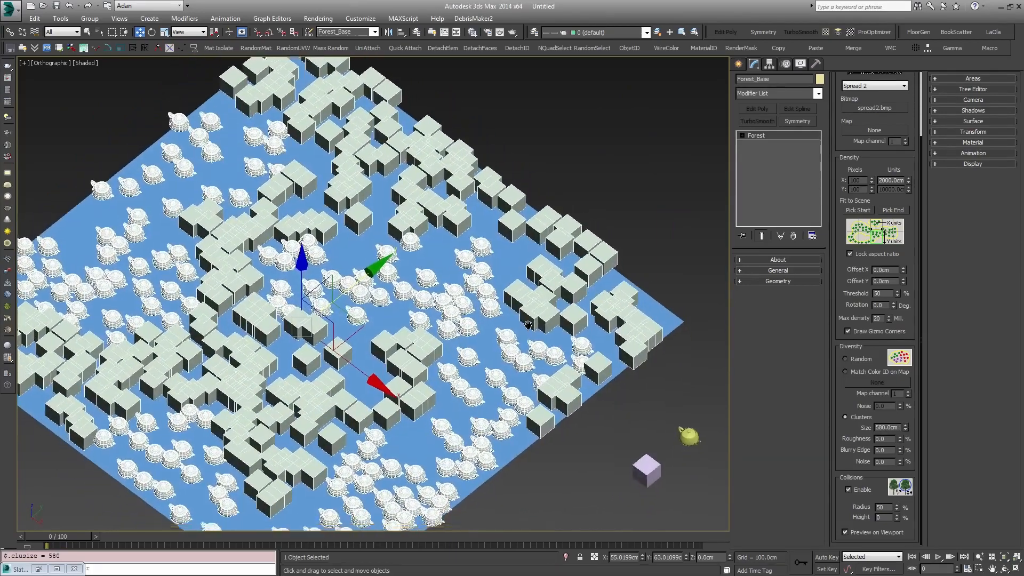
Step: Create a standard primitive sphere beside the source box and teapot, outside the plane
scroll(530, 332, "down", 3)
middle_click_drag(421, 283, 570, 335, "alt")
left_click(738, 65)
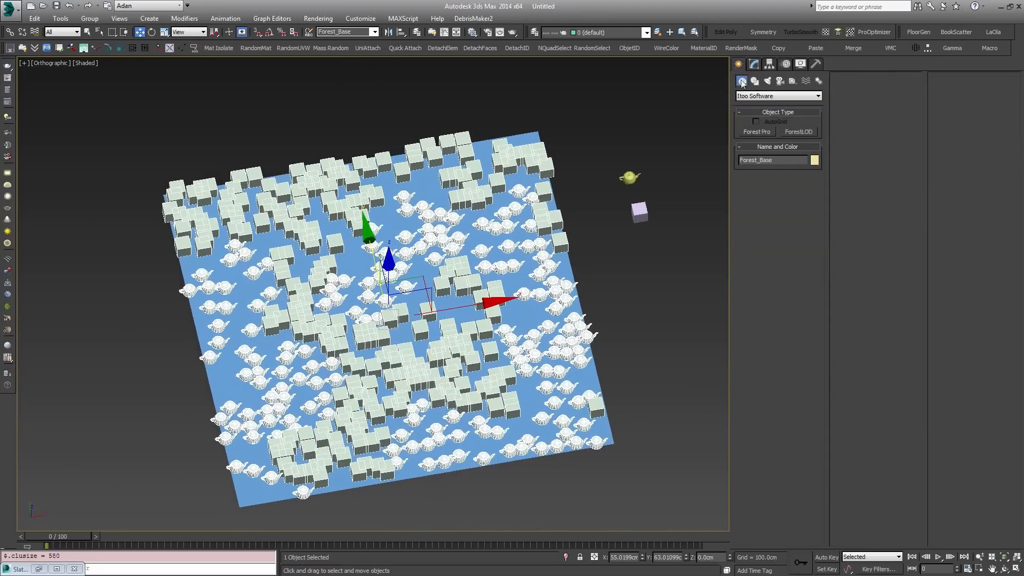
left_click(745, 98)
left_click(757, 104)
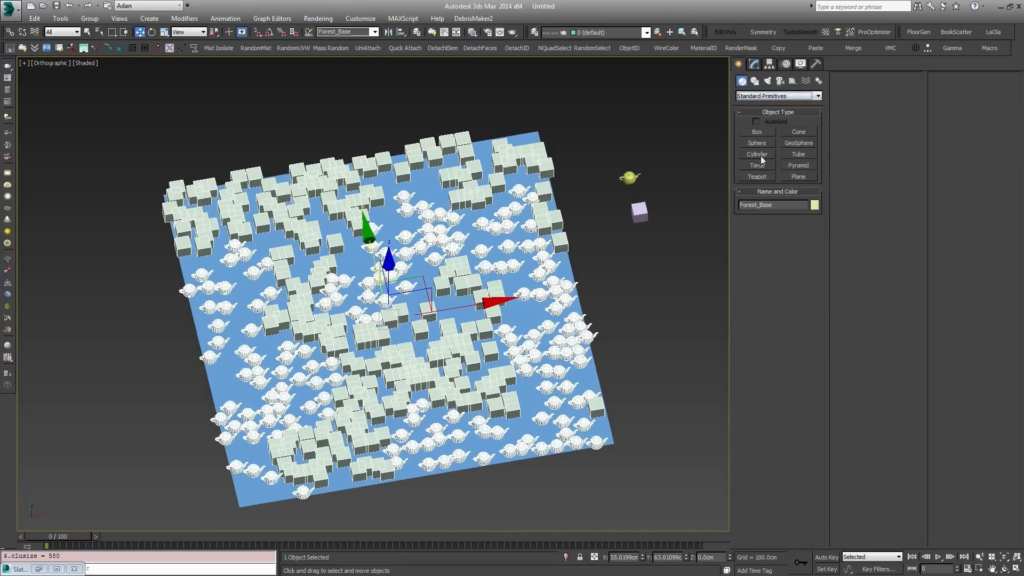
left_click(757, 144)
left_click_drag(653, 253, 683, 219)
middle_click_drag(667, 199, 629, 215)
Step: Add a new geometry item to the forest as a custom object and assign the sphere to it
left_click(414, 148)
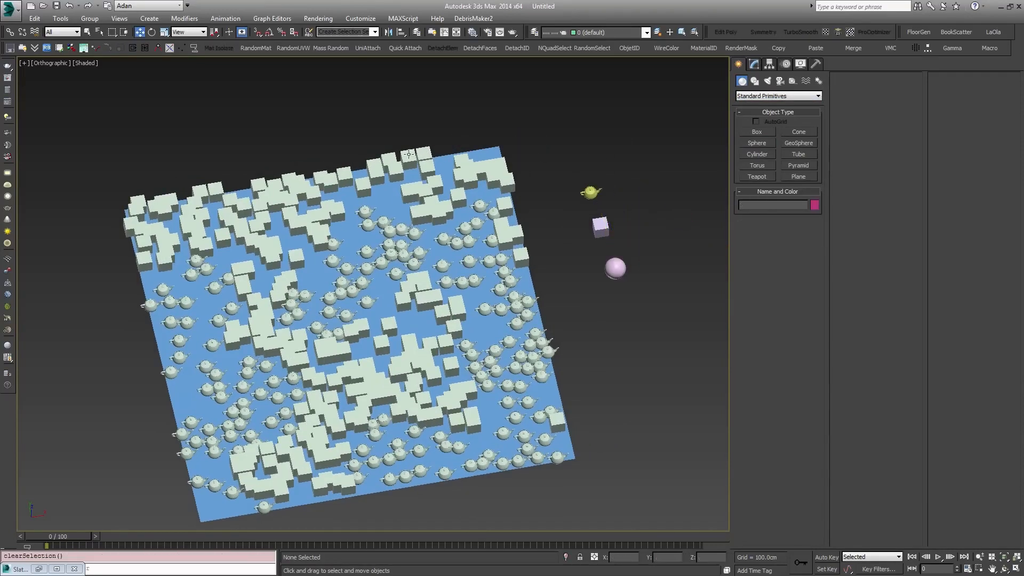
left_click(408, 153)
left_click(752, 65)
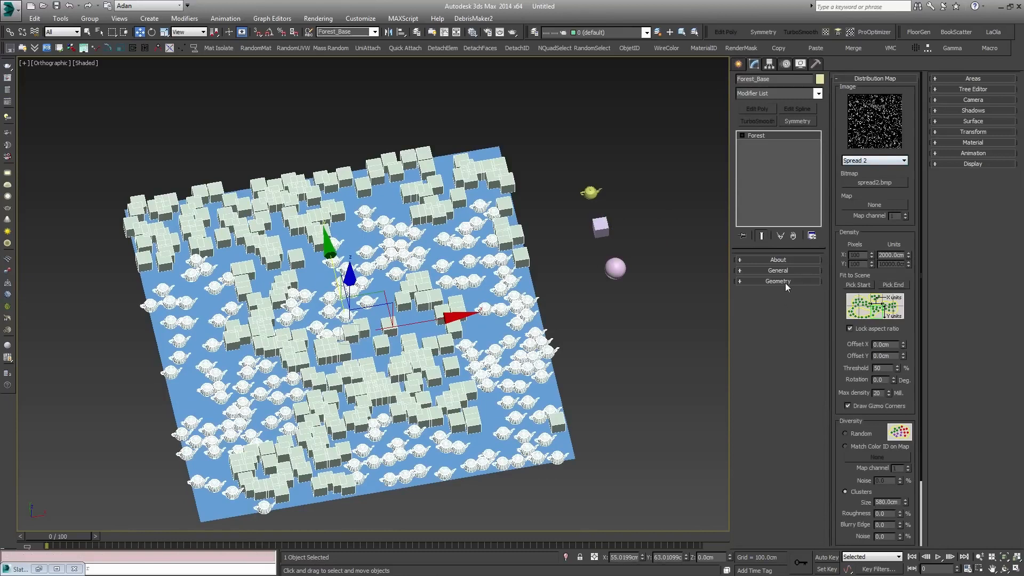
left_click(785, 281)
left_click(841, 156)
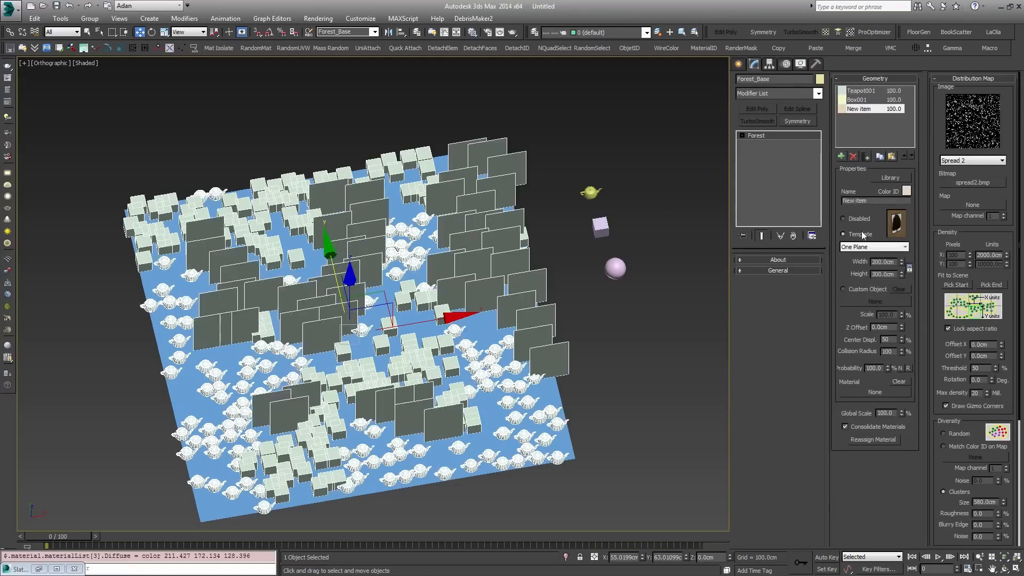
left_click(857, 288)
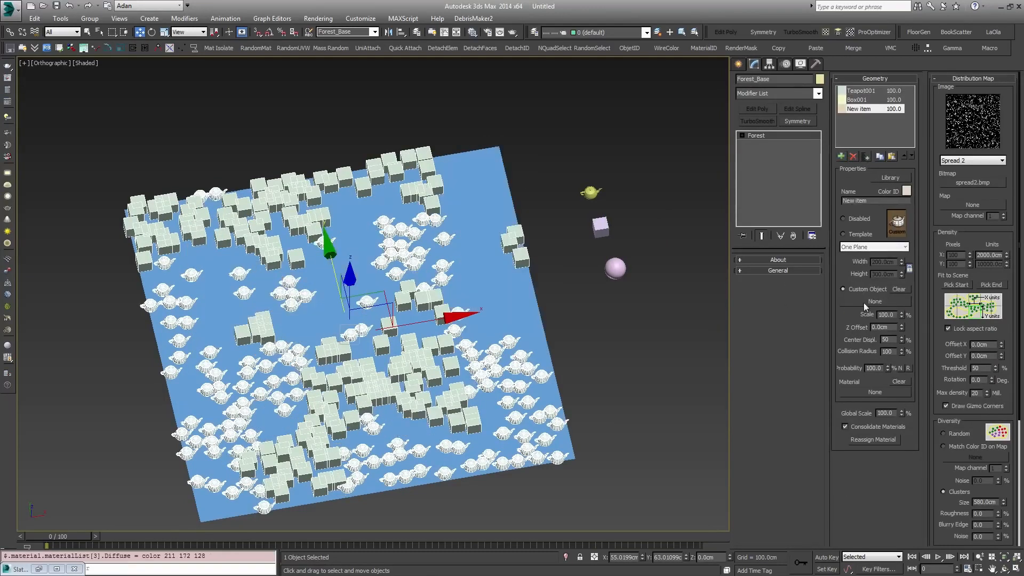
left_click(863, 302)
left_click(618, 271)
middle_click_drag(622, 277, 587, 347, "alt")
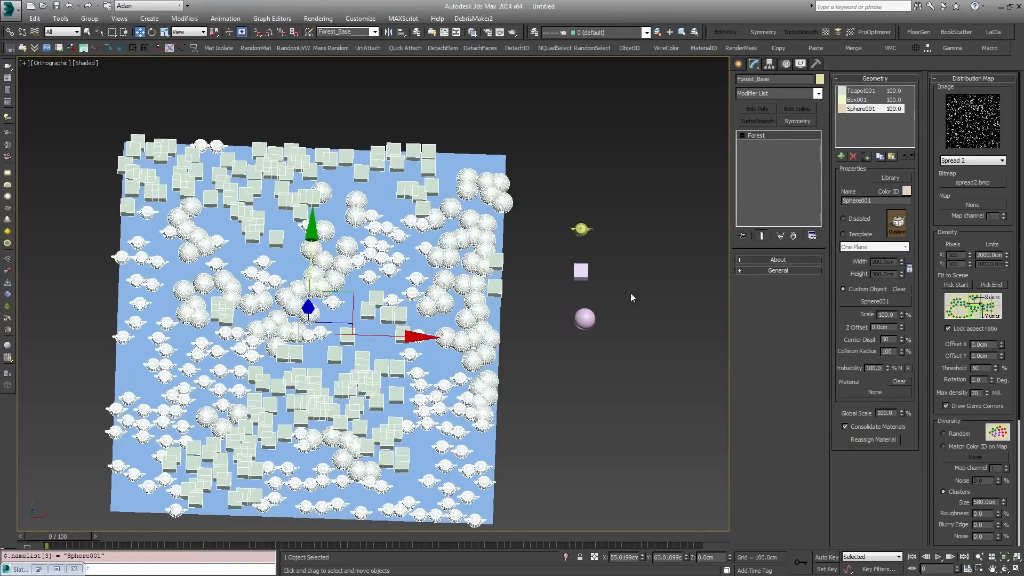
Step: Set the cluster size to 725 cm and try out blurred cluster edges
mouse_move(586, 323)
middle_mouse_down("alt")
mouse_move(539, 350)
mouse_move(560, 327)
mouse_move(571, 330)
middle_mouse_up("alt")
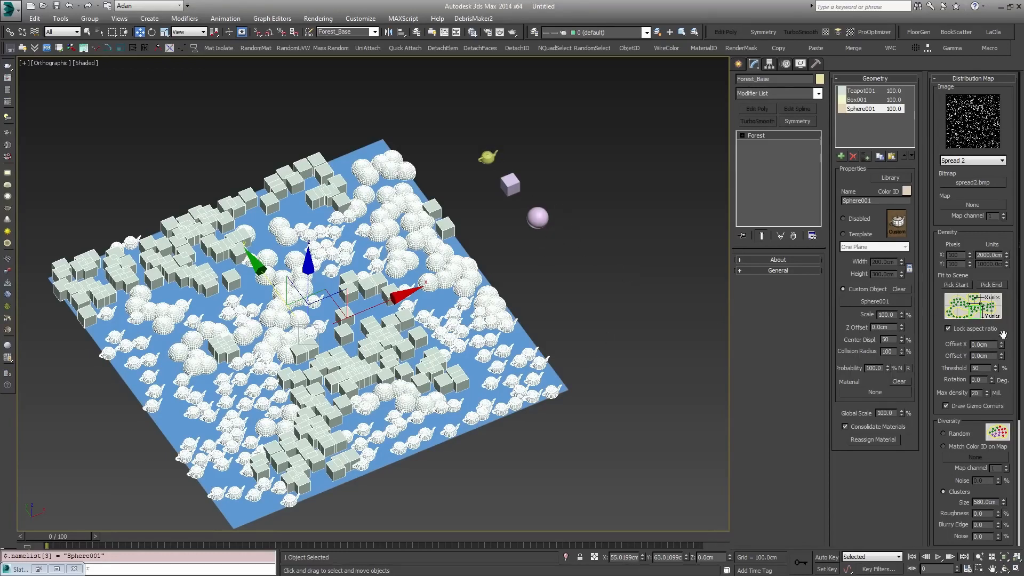
scroll(975, 288, "down", 5)
left_click_drag(1003, 331, 962, 320)
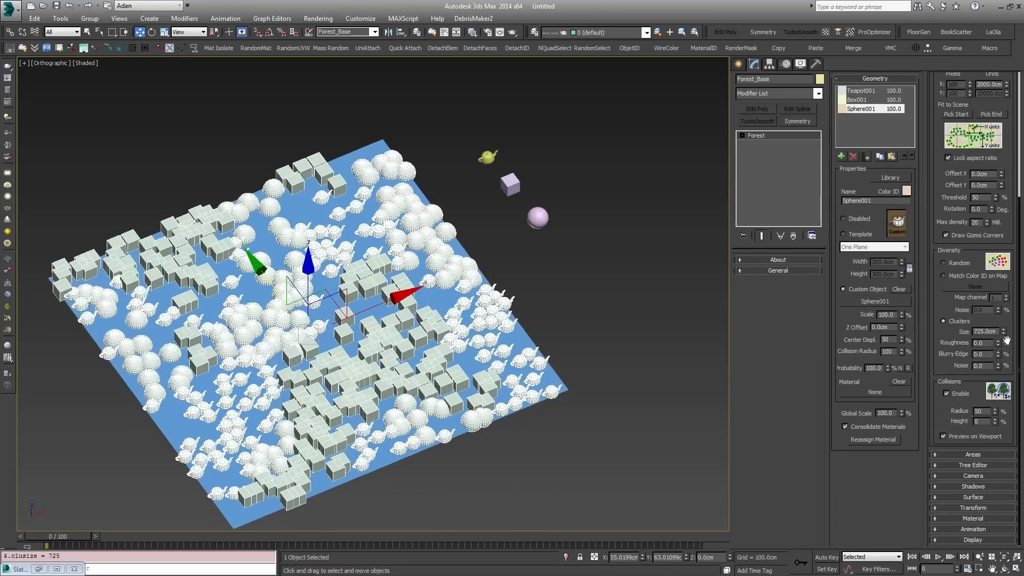
left_click_drag(998, 357, 707, 419)
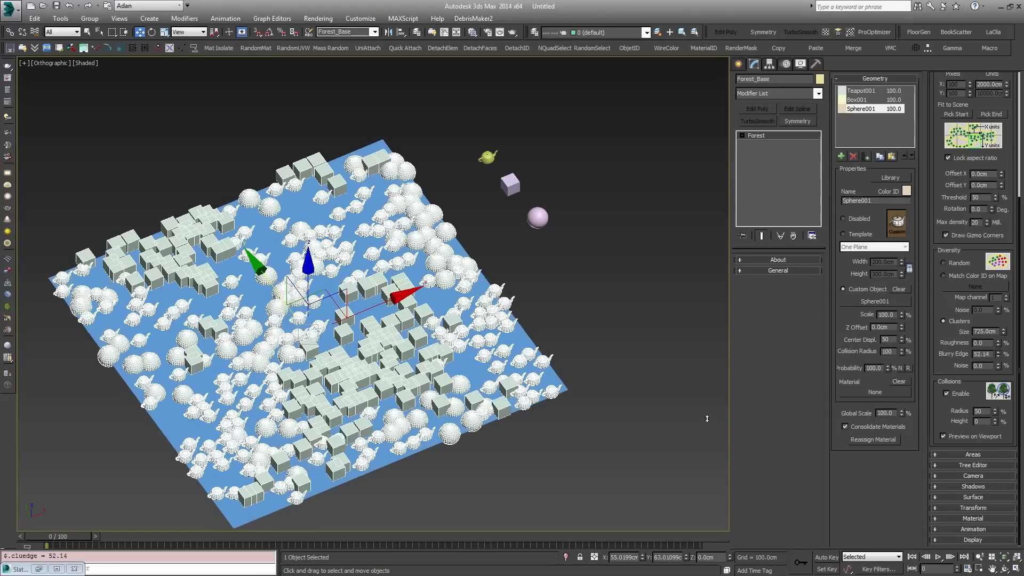
right_click(707, 419)
Step: Set the cluster noise to 50% and inspect the mixed teapots, boxes and spheres
left_click_drag(990, 366, 903, 362)
type("5")
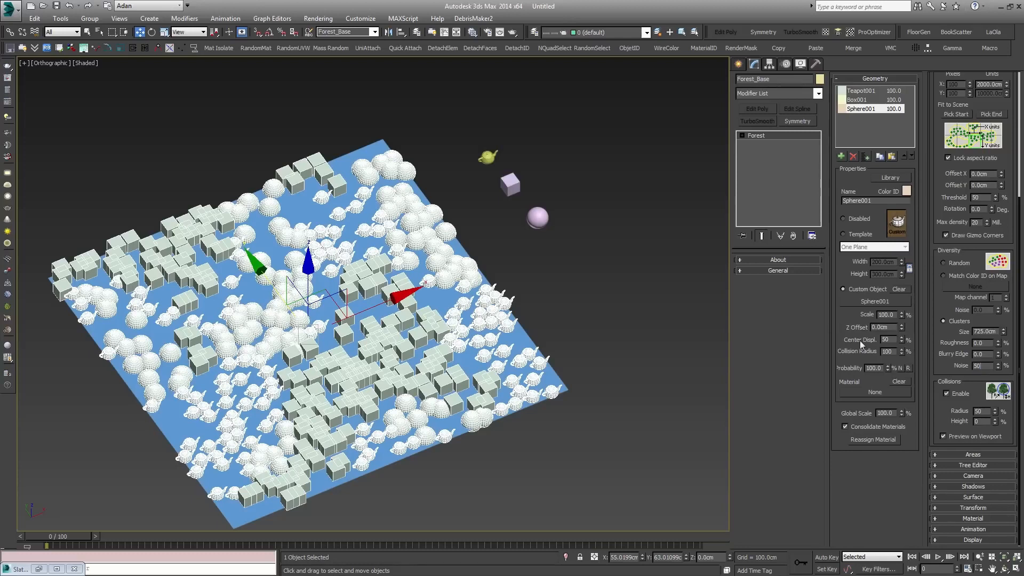
type("0")
key("Return")
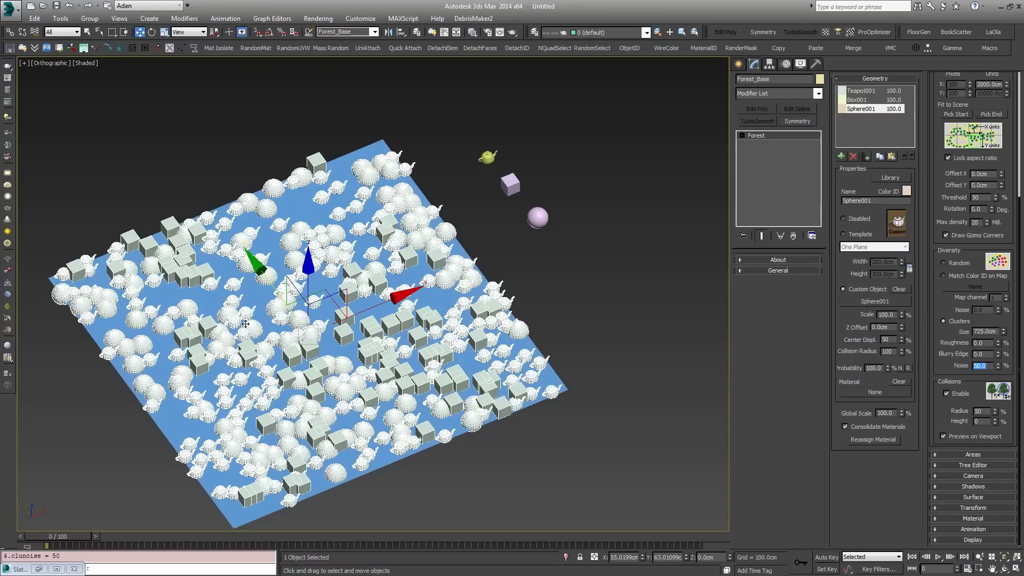
scroll(355, 278, "up", 2)
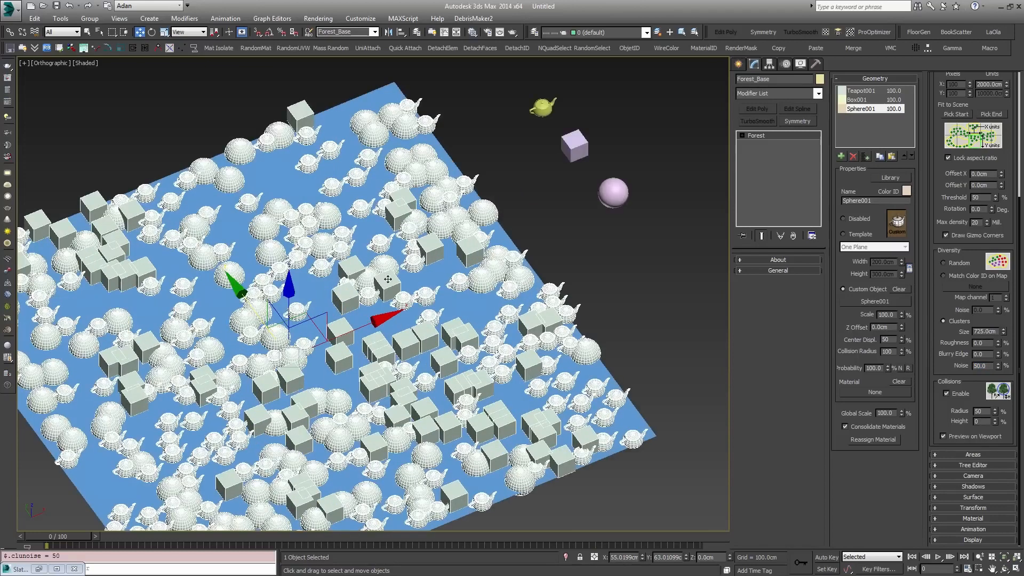
Step: Set the forest's cluster noise to 100%
middle_click_drag(355, 279, 341, 302, "alt")
left_click_drag(996, 367, 975, 253)
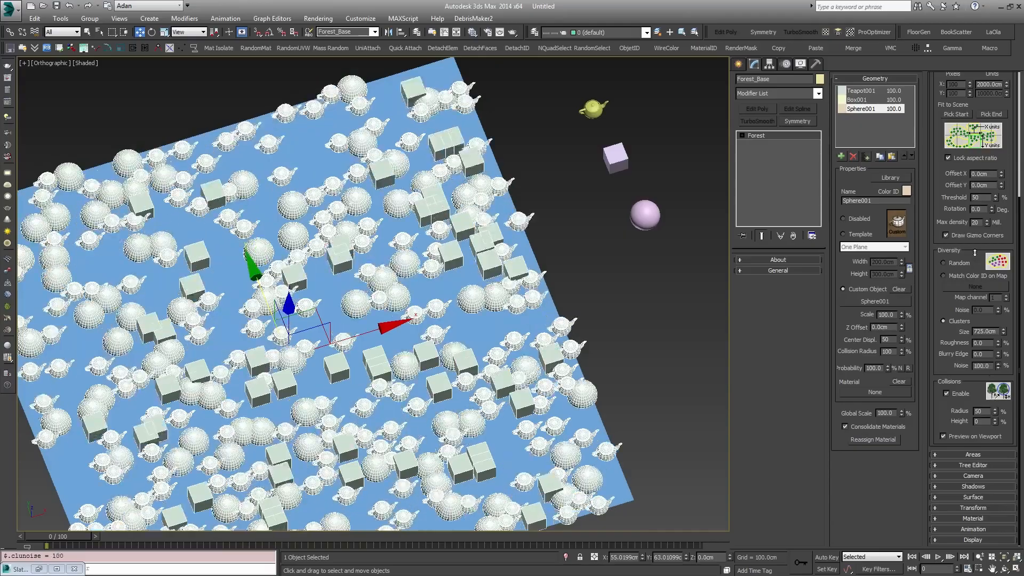
mouse_move(549, 335)
middle_mouse_down("alt")
mouse_move(561, 398)
mouse_move(544, 312)
mouse_move(547, 321)
middle_mouse_up("alt")
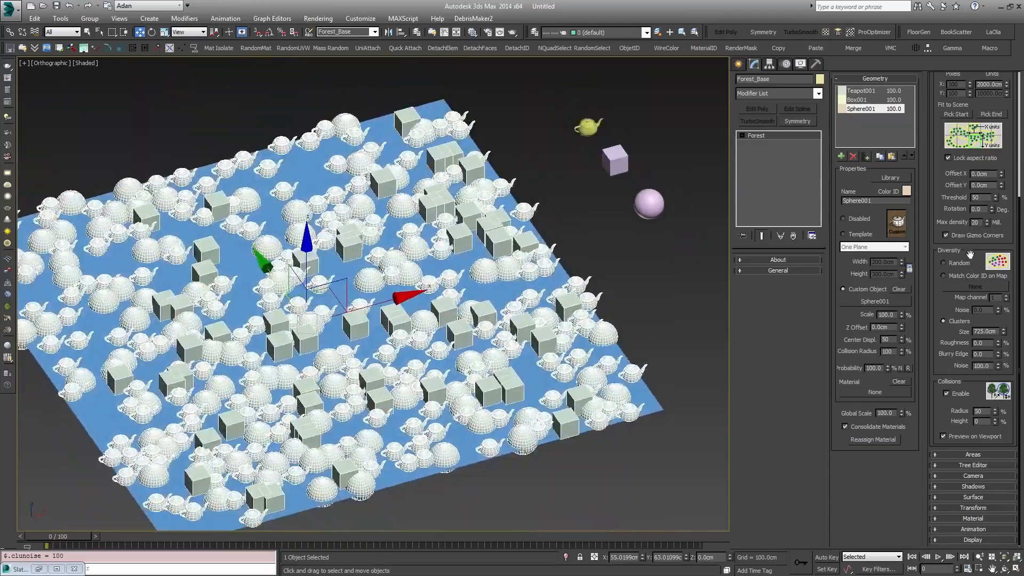
Step: Set the diversity mode to Match Color ID on Map and recolor the Checker map's two colors to pure red and pure green
left_click(947, 277)
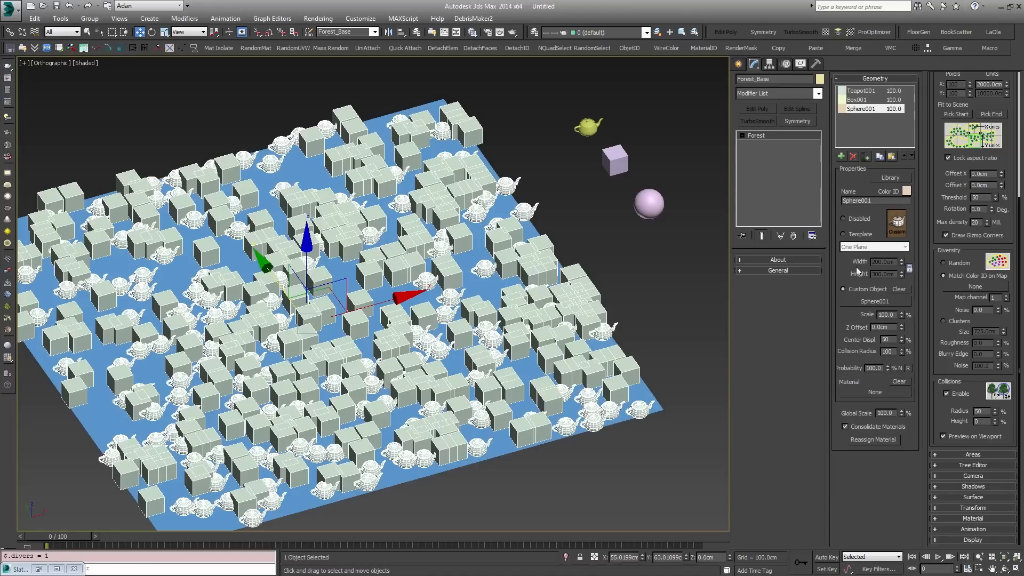
key("m")
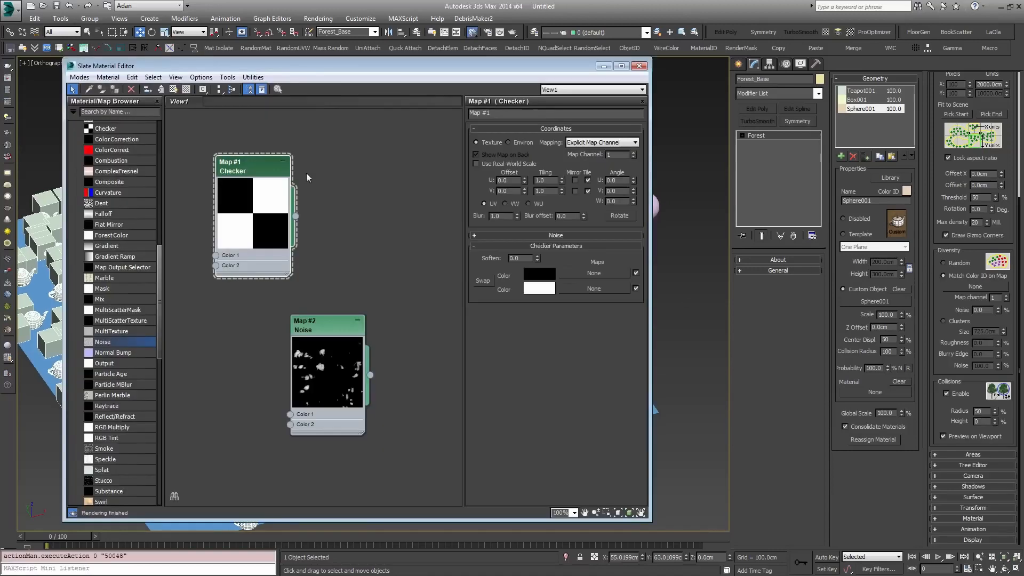
left_click(540, 274)
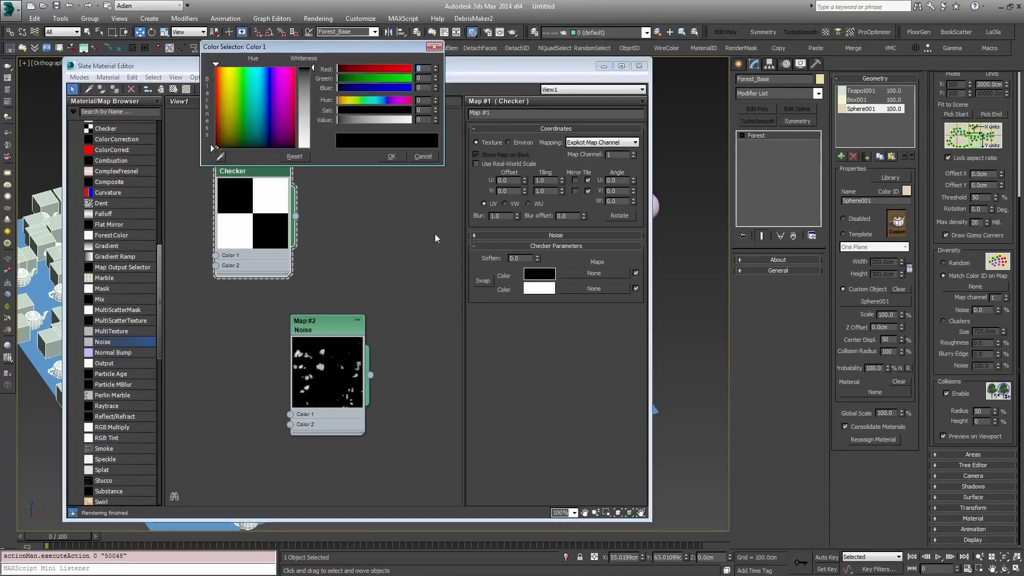
left_click_drag(279, 100, 242, 67)
left_click(391, 157)
left_click(539, 289)
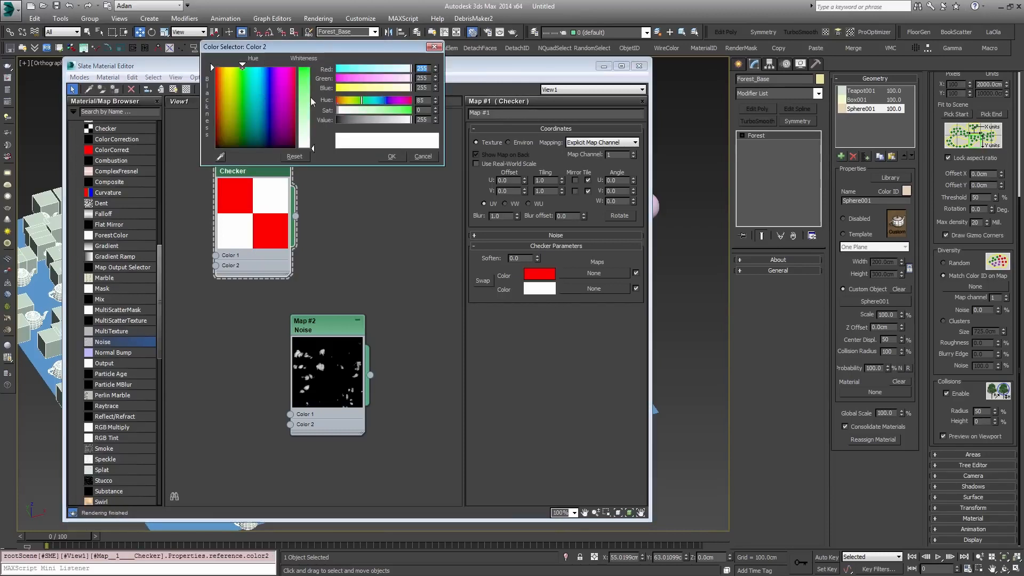
left_click_drag(311, 99, 312, 67)
left_click(391, 156)
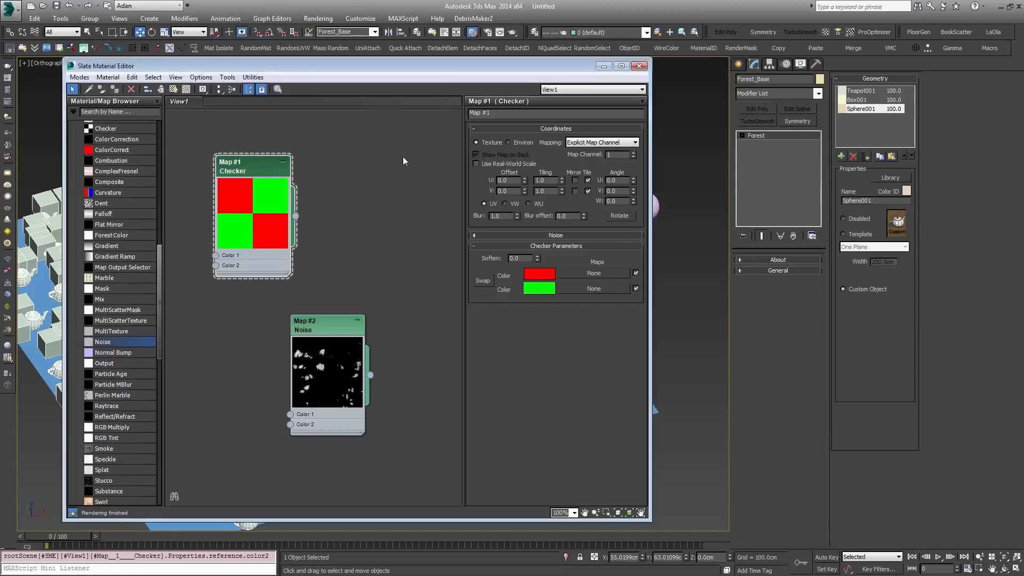
Step: Assign the red and green Checker map as the forest's diversity map and close the material editor
left_click_drag(296, 216, 991, 286)
left_click(493, 322)
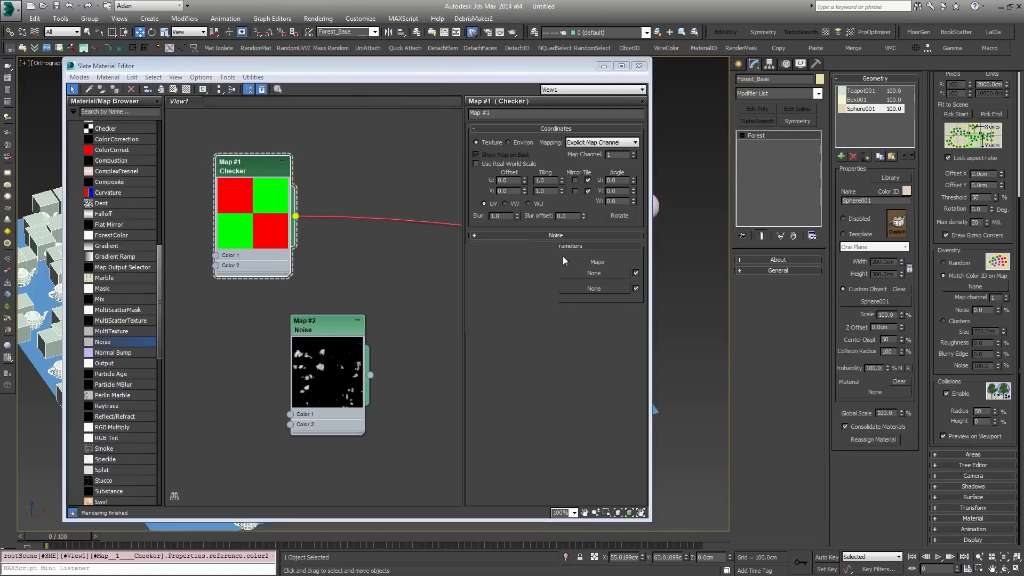
left_click(639, 66)
mouse_move(678, 253)
middle_mouse_down("alt")
mouse_move(667, 262)
mouse_move(667, 252)
middle_mouse_up("alt")
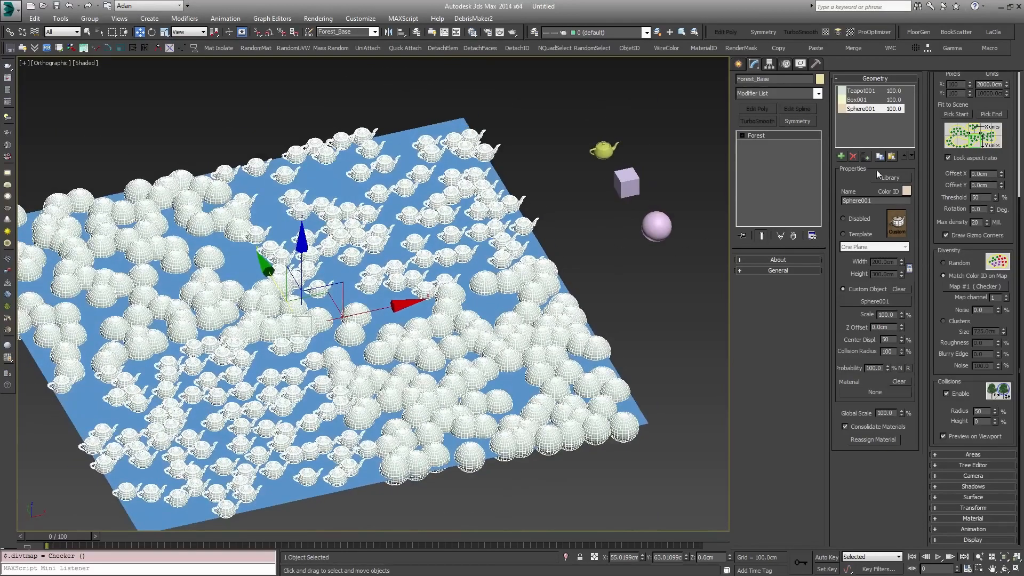
Step: Set the color ID of the teapot and box geometry items to pure red
left_click(853, 98)
left_click(906, 191)
left_click_drag(257, 81, 299, 64)
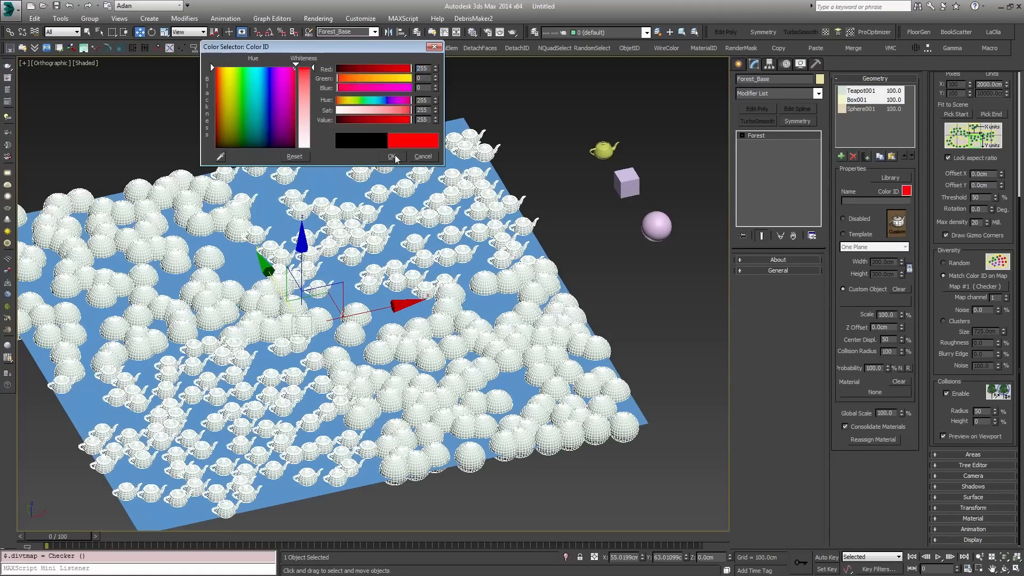
left_click(392, 156)
Step: Set the sphere geometry item's color ID to bright green and inspect the scatter from above
left_click(861, 109)
left_click(906, 191)
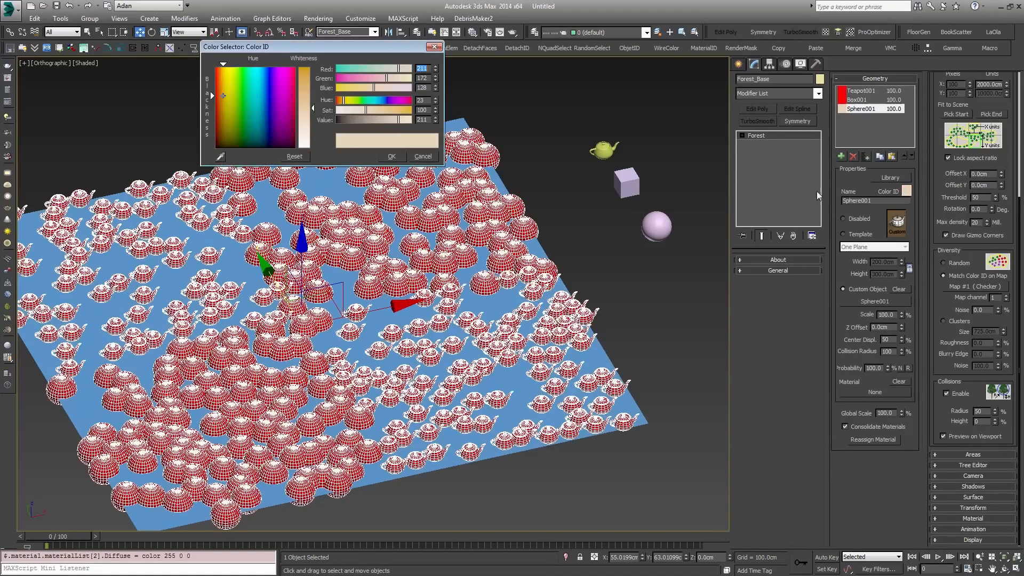
left_click_drag(262, 91, 241, 65)
left_click_drag(308, 106, 306, 64)
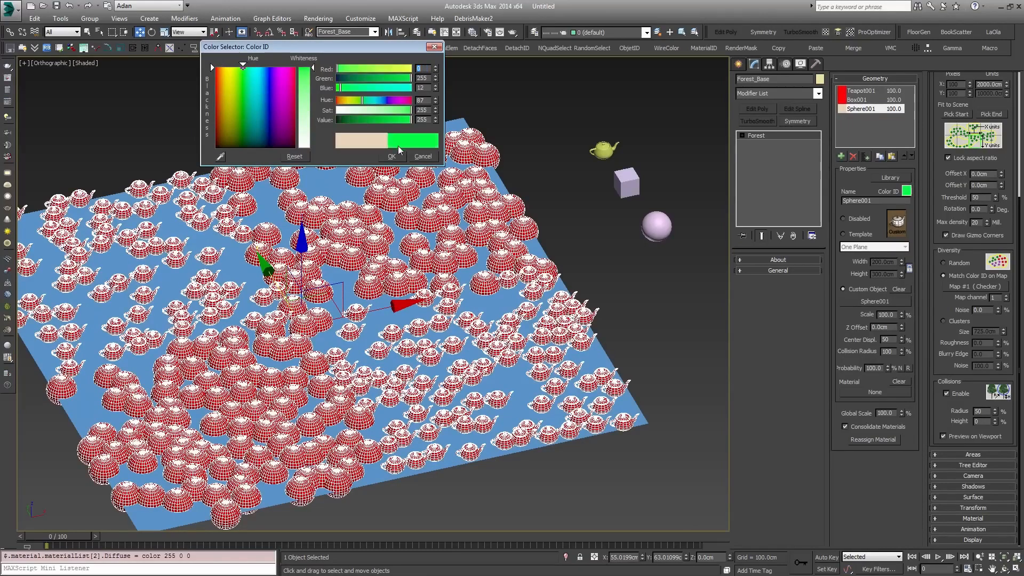
left_click(394, 157)
middle_click_drag(484, 193, 489, 239, "alt")
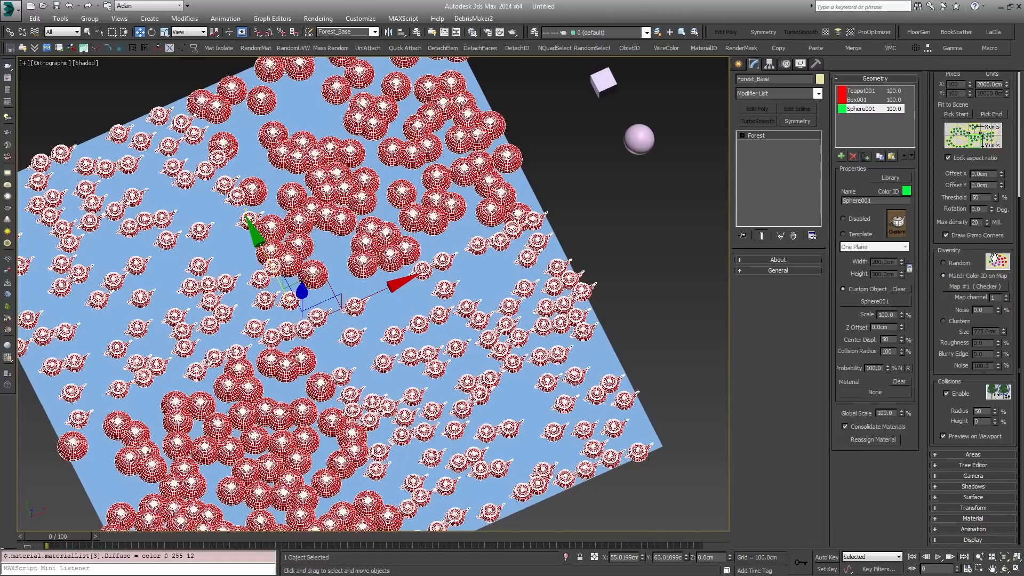
Step: Return the diversity mode to Random and give the teapot, box and sphere items one shared teal color ID
left_click(955, 263)
middle_click_drag(592, 267, 629, 261, "alt")
left_click(861, 91)
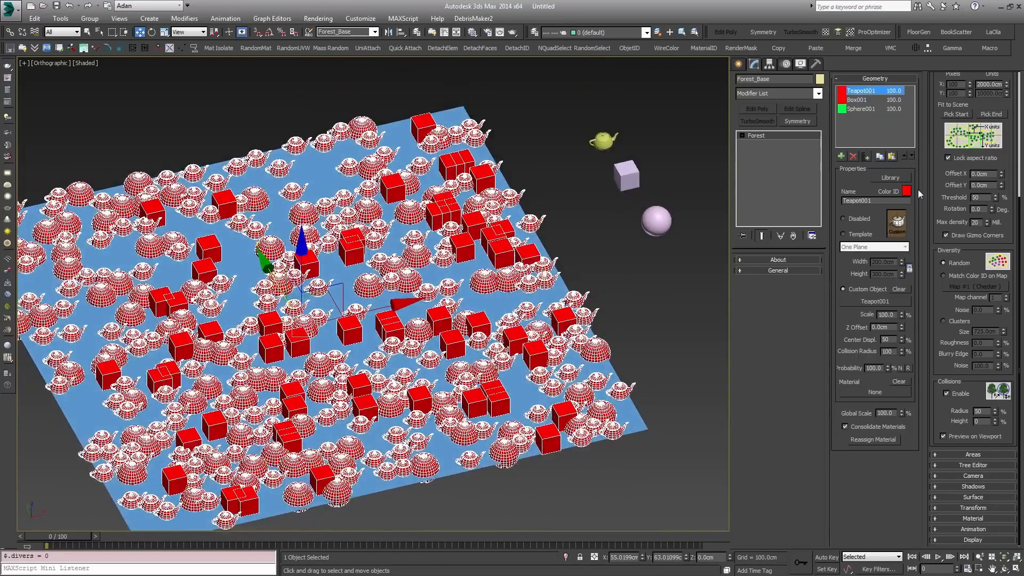
left_click(853, 108, "shift")
left_click(906, 190)
left_click(257, 119)
left_click_drag(257, 118, 255, 127)
left_click(397, 155)
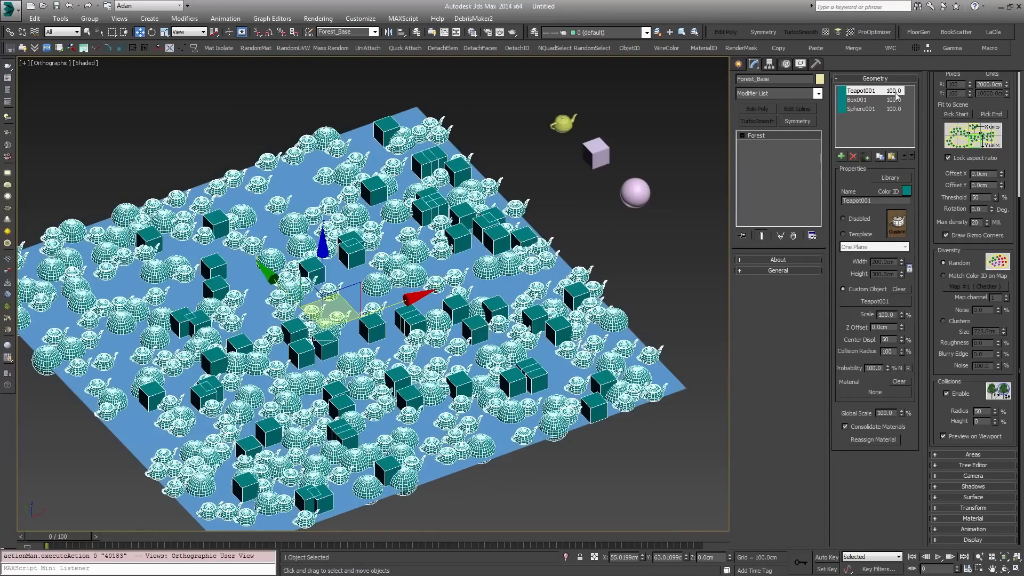
Step: Collapse the forest's Geometry and Distribution Map settings and bring up its Areas settings
left_click_drag(1016, 195, 1016, 366)
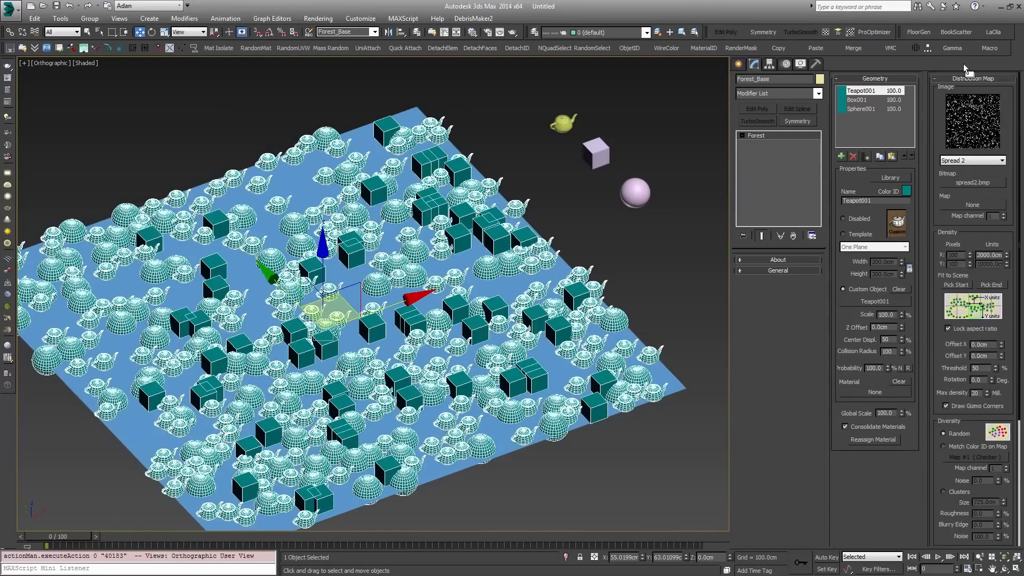
left_click(895, 81)
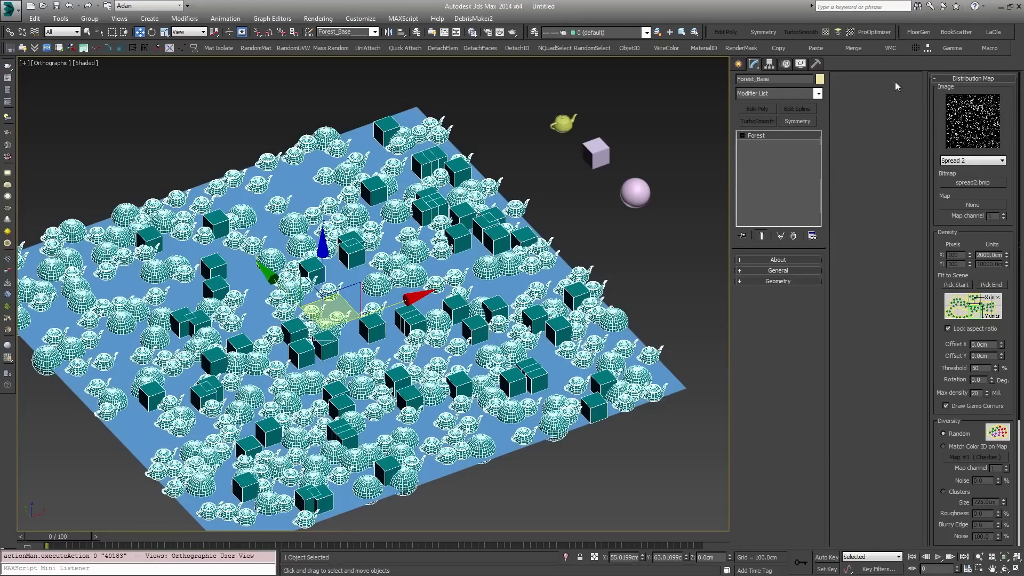
left_click(969, 80)
left_click(778, 303)
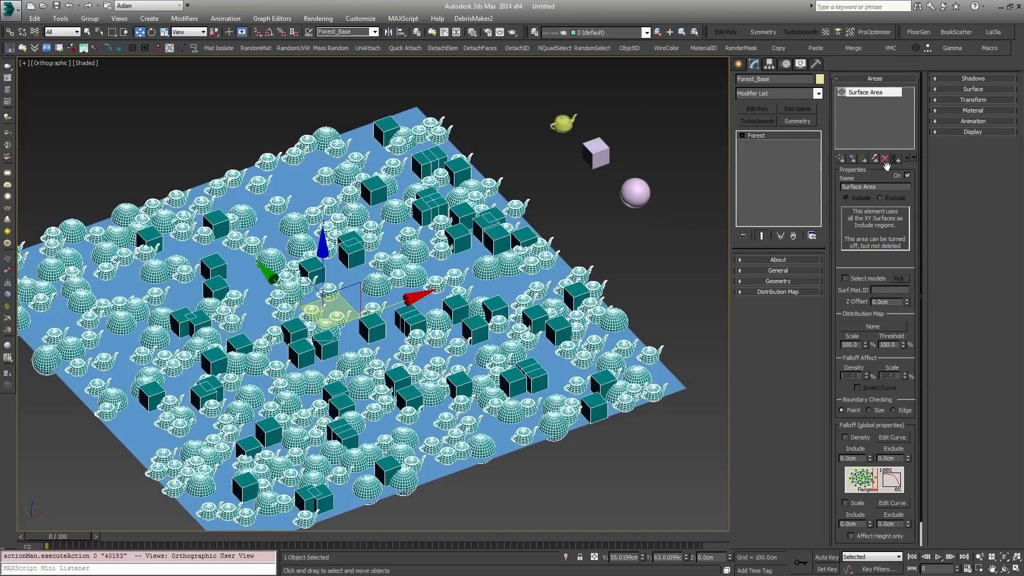
Step: Draw a circle spline with a radius of about 514 cm near the plane's center and raise it about 604 cm
left_click(841, 160)
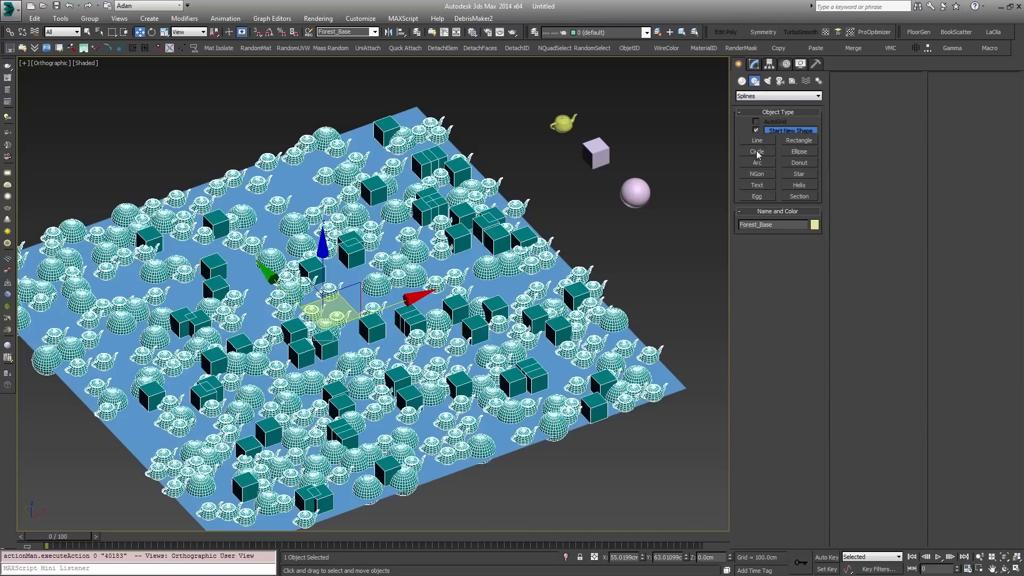
left_click(757, 152)
left_click_drag(334, 320, 448, 363)
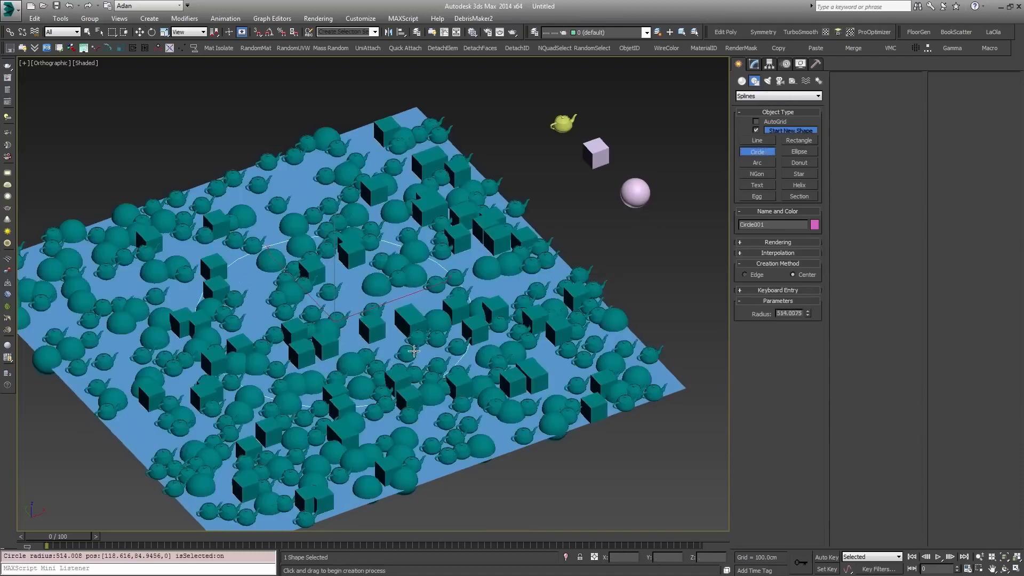
key("w")
left_click_drag(335, 253, 335, 124)
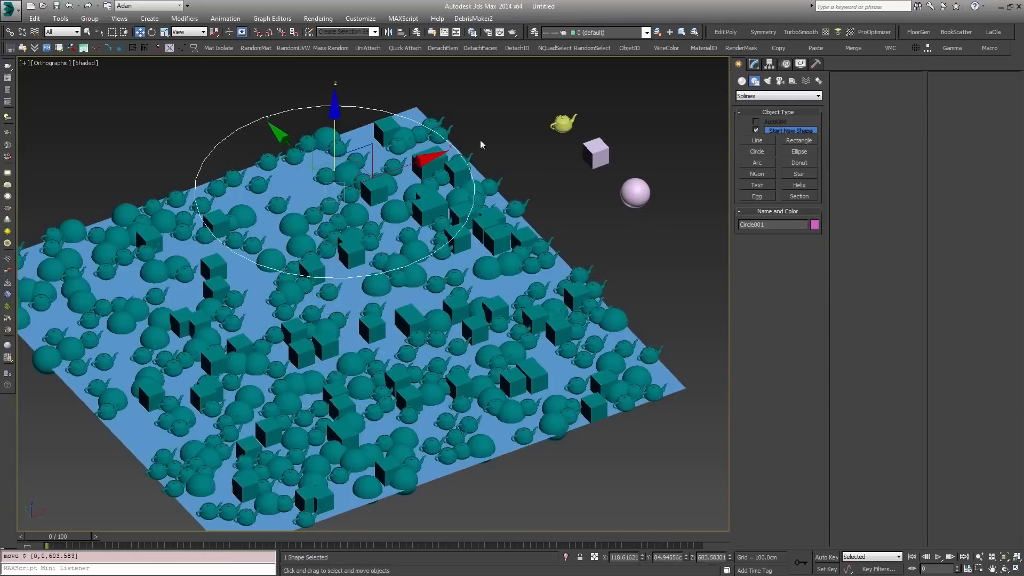
Step: Reselect the Forest_Base object and add a new spline area to it that uses the circle
left_click(377, 33)
left_click(345, 40)
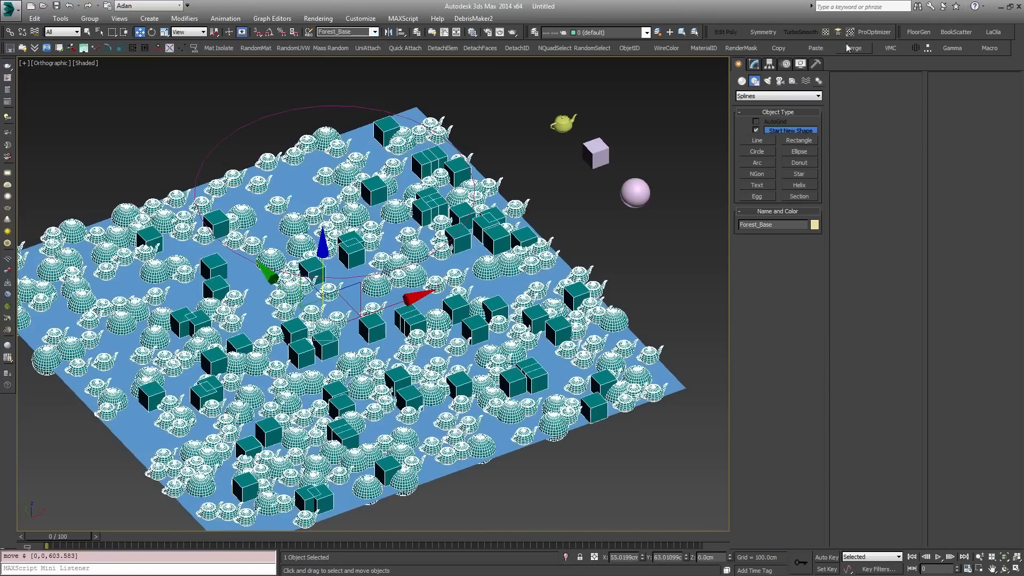
left_click(757, 65)
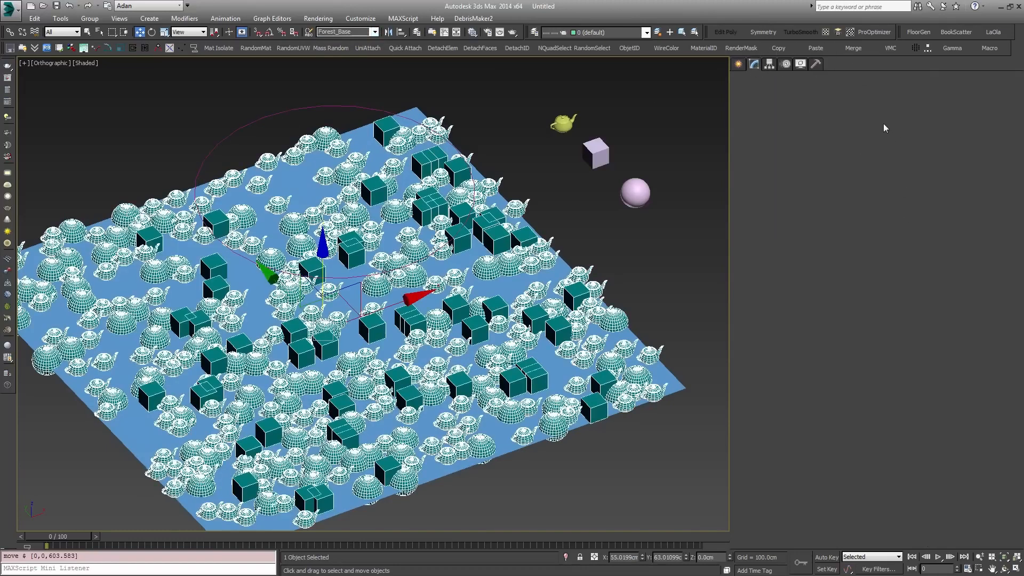
left_click(840, 158)
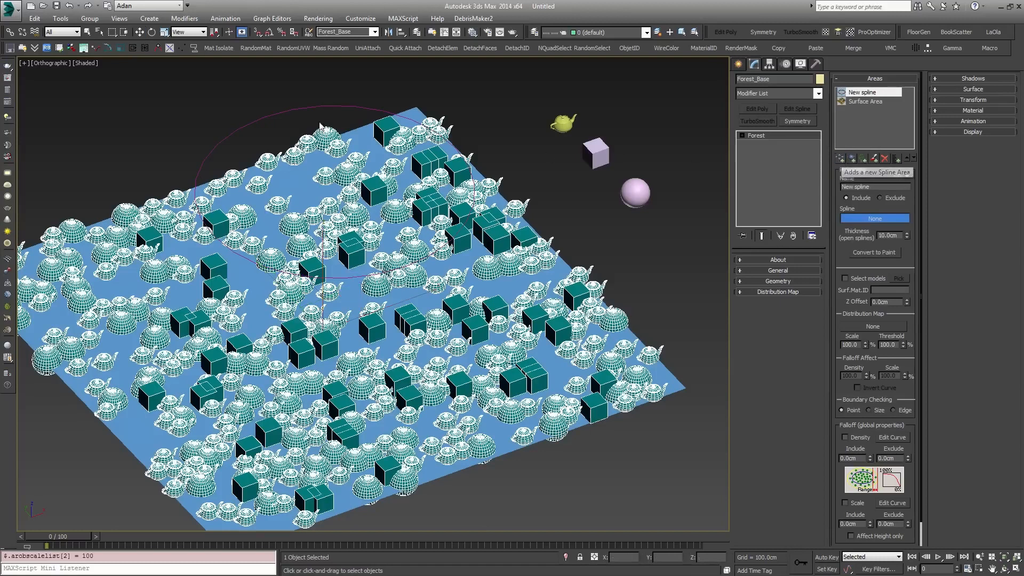
left_click(290, 110)
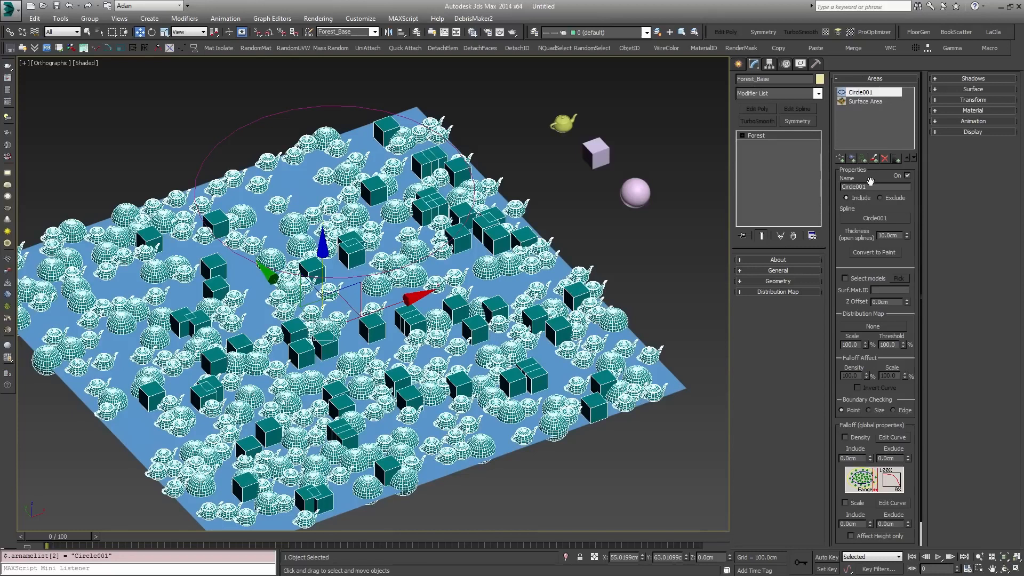
Step: Try the circle area in Exclude mode, inspect the scatter, and return it to Include
left_click(890, 199)
middle_click_drag(711, 229, 577, 276, "alt")
middle_click_drag(575, 268, 582, 217, "alt")
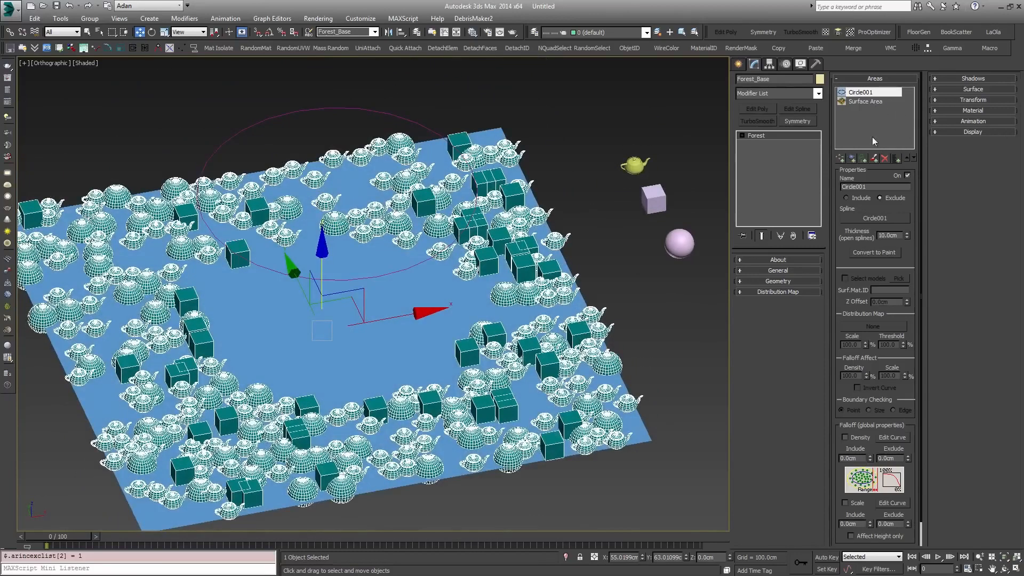
left_click(852, 198)
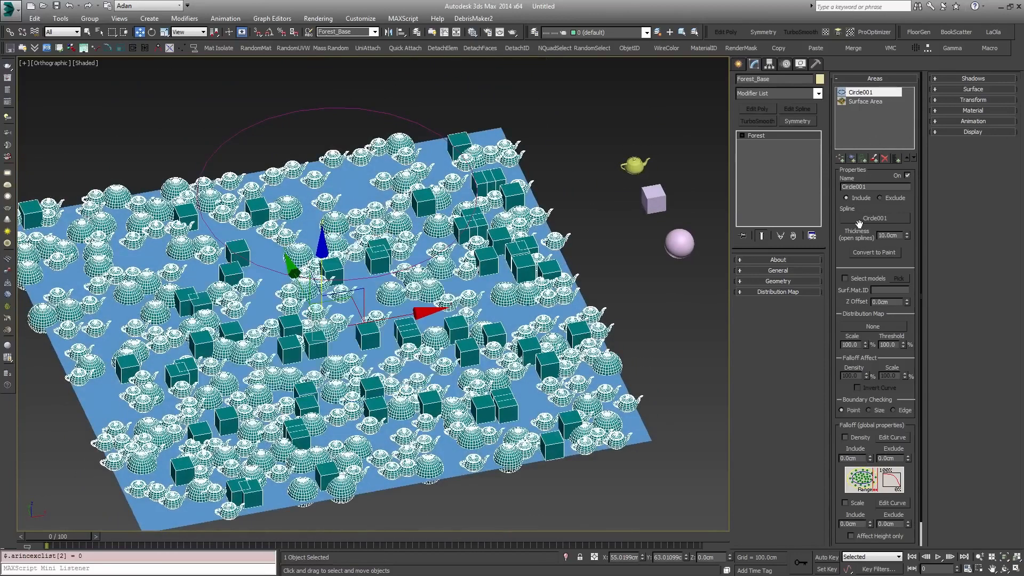
Step: Turn off the forest's default Surface Area and reselect the circle area
left_click(854, 102)
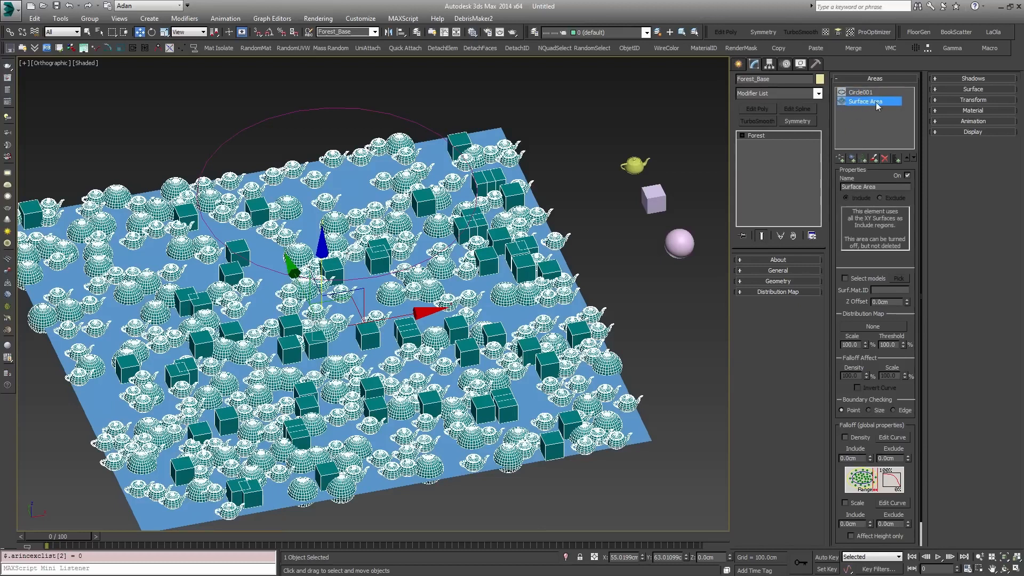
left_click(907, 176)
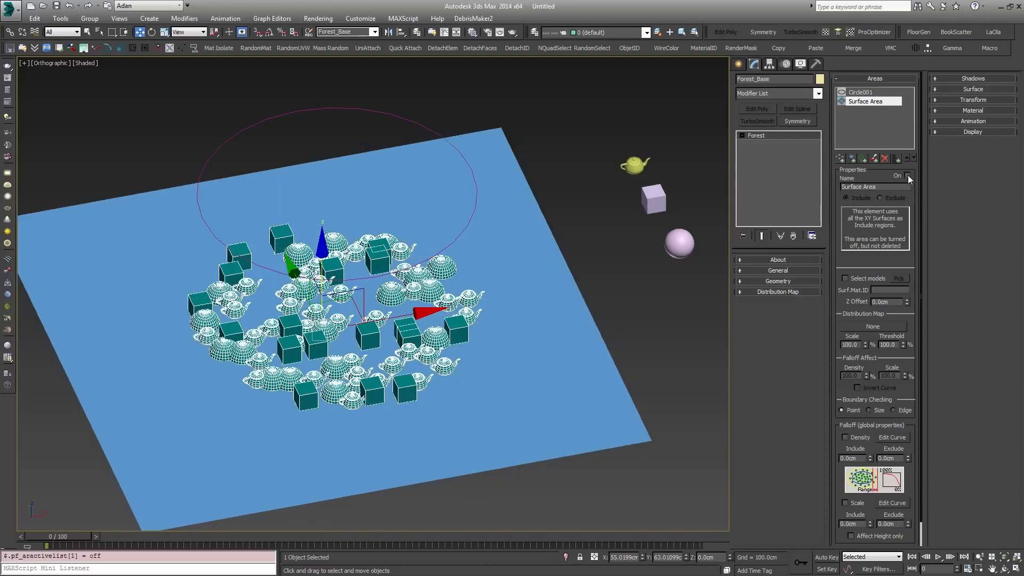
left_click(861, 93)
mouse_move(487, 238)
middle_mouse_down("alt")
mouse_move(491, 196)
mouse_move(491, 244)
middle_mouse_up("alt")
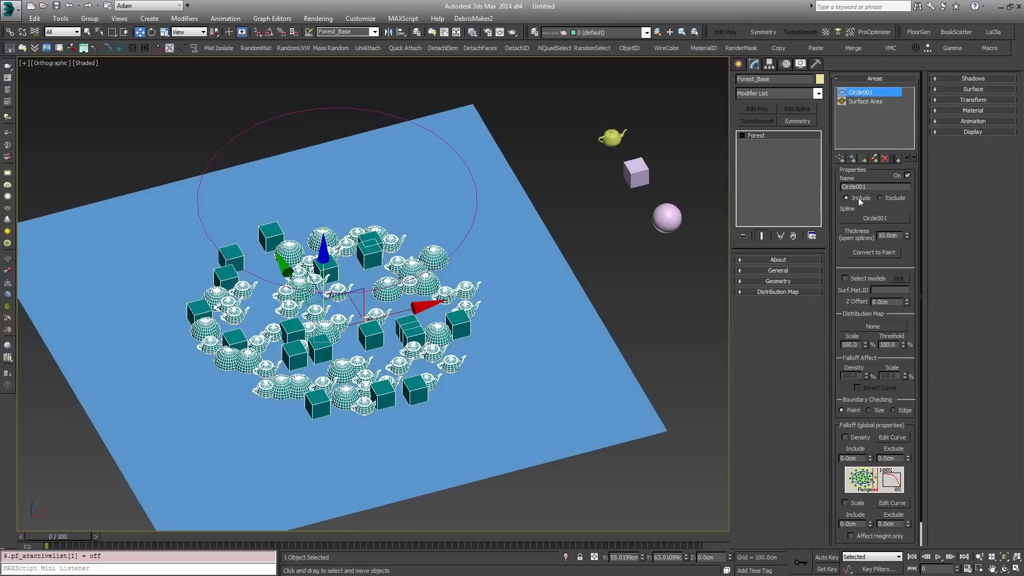
Step: Try the circle at different positions above the plane and place it at about X 4 cm, Y 85 cm
left_click(377, 113)
middle_click_drag(443, 139, 440, 183, "alt")
left_click_drag(355, 165, 418, 67)
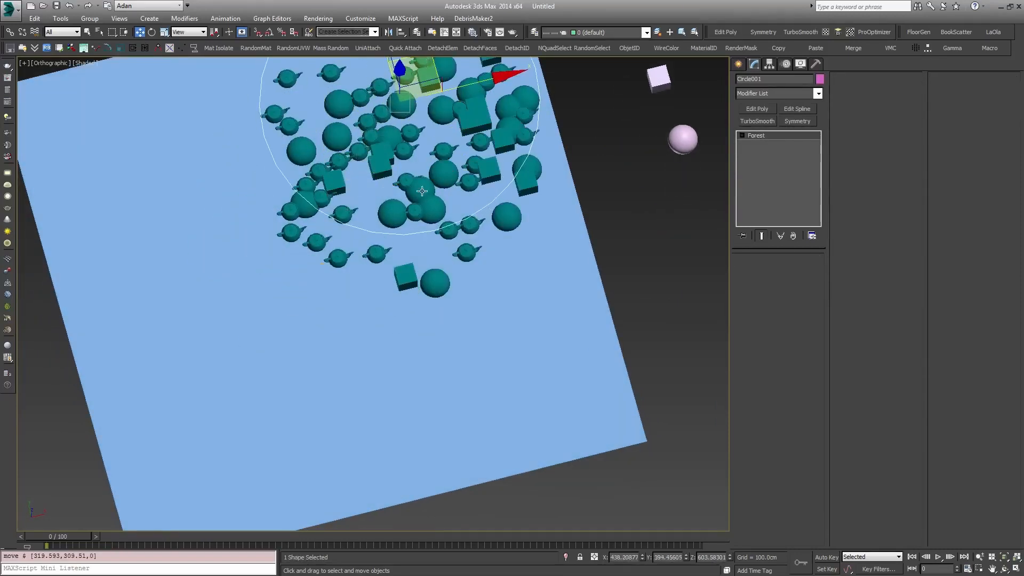
left_click(453, 231)
scroll(453, 201, "down", 3)
middle_click_drag(466, 175, 466, 241)
mouse_move(466, 240)
middle_mouse_down("alt")
mouse_move(469, 185)
mouse_move(475, 254)
middle_mouse_up("alt")
scroll(468, 185, "up", 1)
left_click(473, 181)
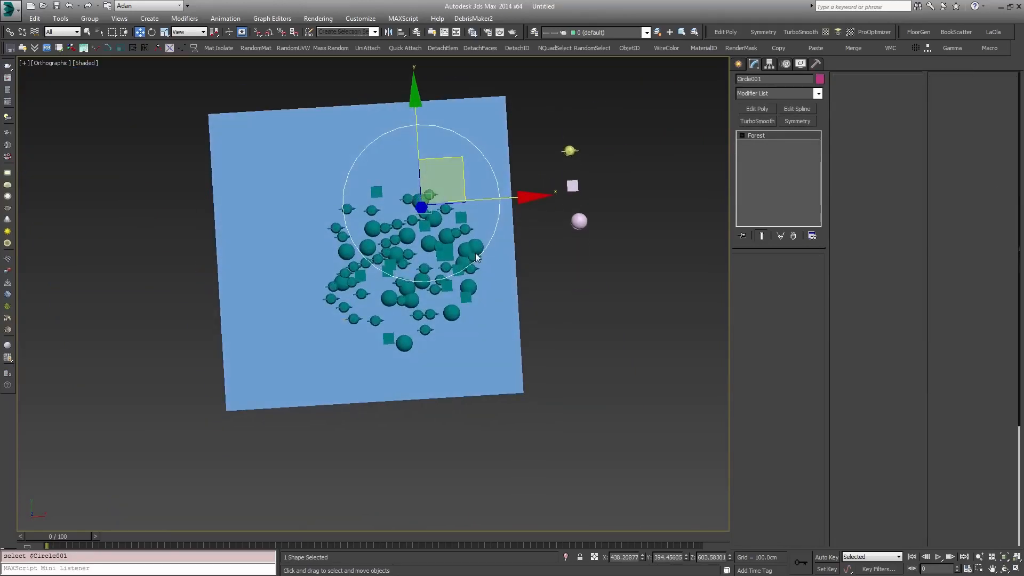
key("ctrl+z")
left_click_drag(463, 175, 415, 295)
Step: Convert the circle to an editable spline and try out moving its vertices
key("1")
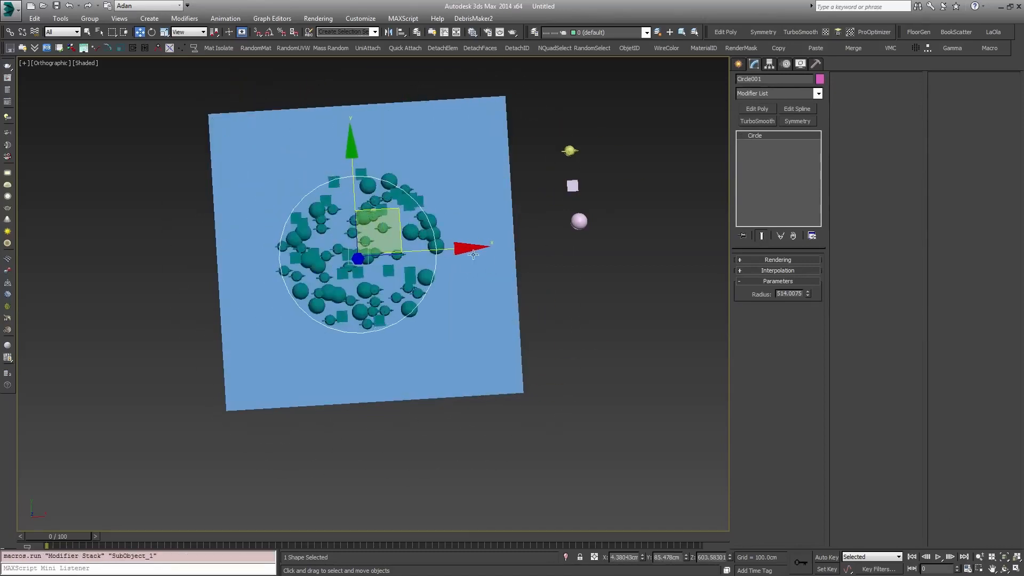
right_click(761, 137)
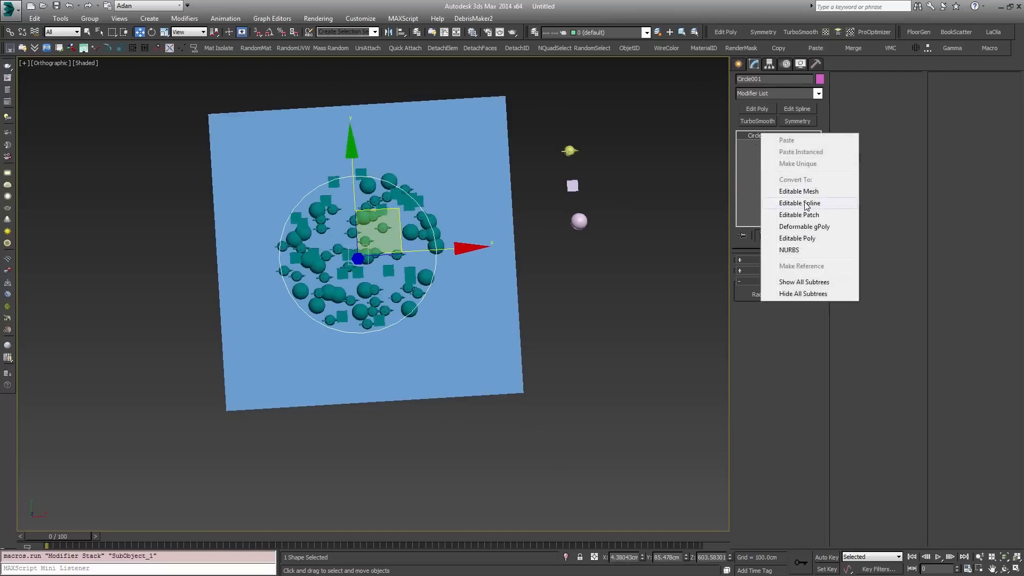
left_click(799, 205)
left_click_drag(396, 233, 393, 232)
mouse_move(485, 246)
left_mouse_down()
mouse_move(574, 236)
mouse_move(497, 247)
left_mouse_up()
right_click(496, 248)
middle_click_drag(474, 299, 496, 250, "alt")
left_click(765, 298)
Step: Delete the Circle001 area from the Forest_Base object and turn its Surface Area back on
left_click(375, 32)
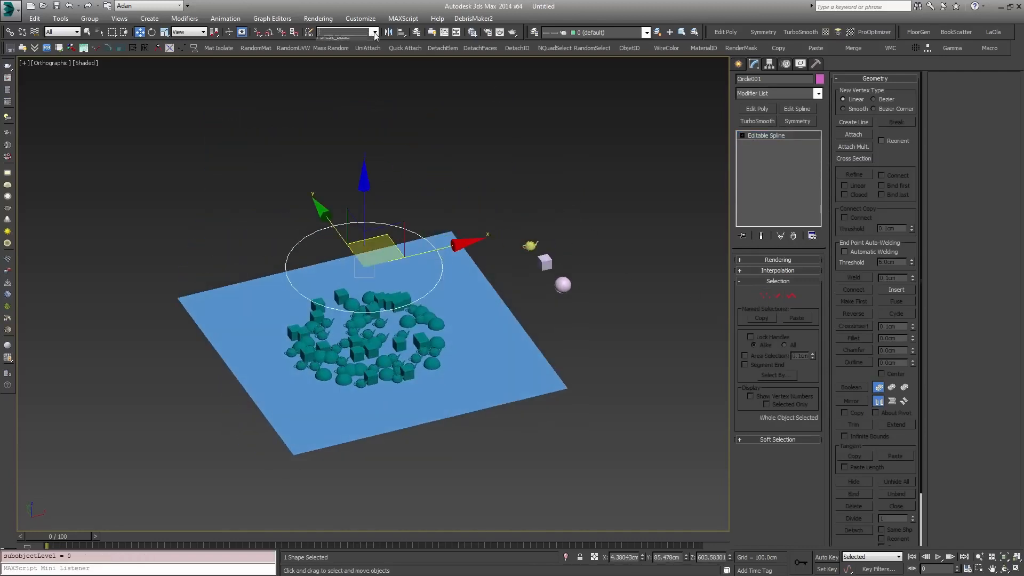
left_click(358, 43)
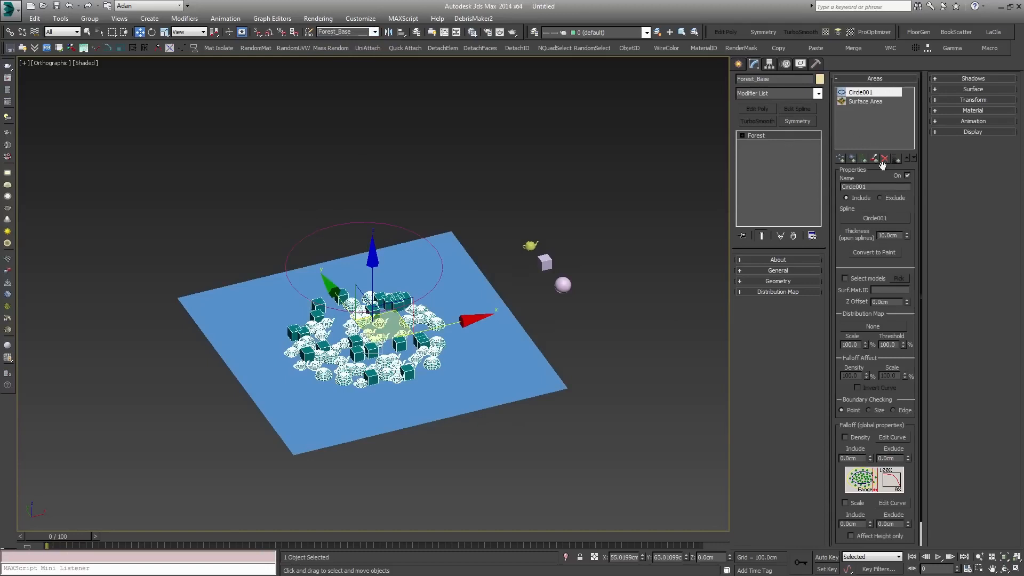
left_click(858, 102)
left_click(859, 92)
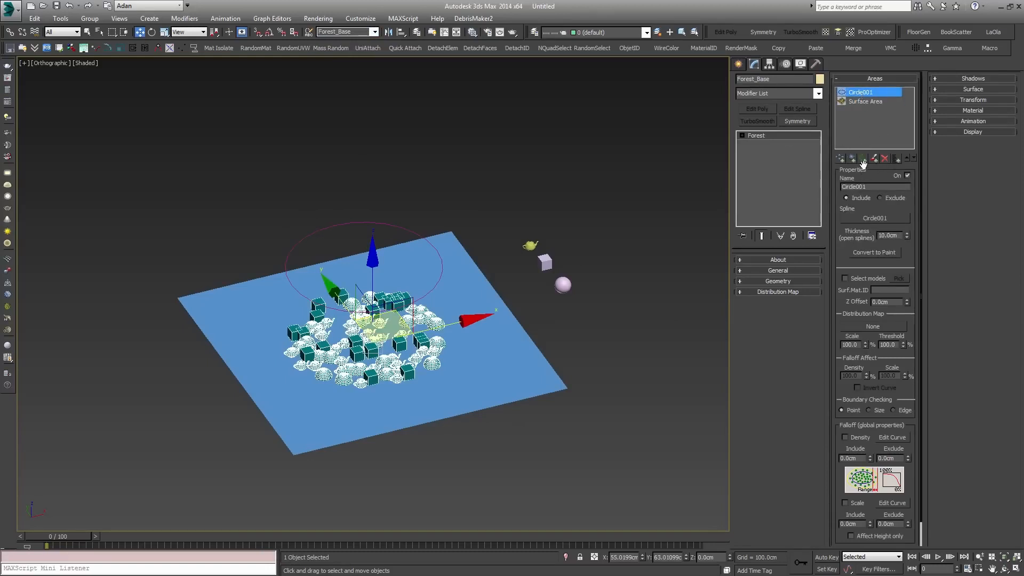
left_click(884, 158)
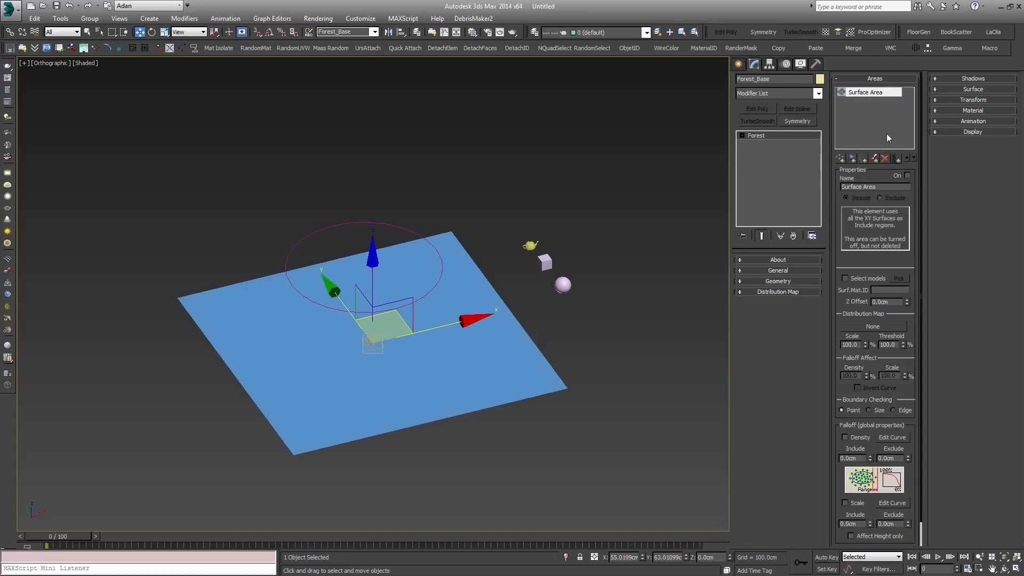
key("ctrl+z")
left_click(885, 158)
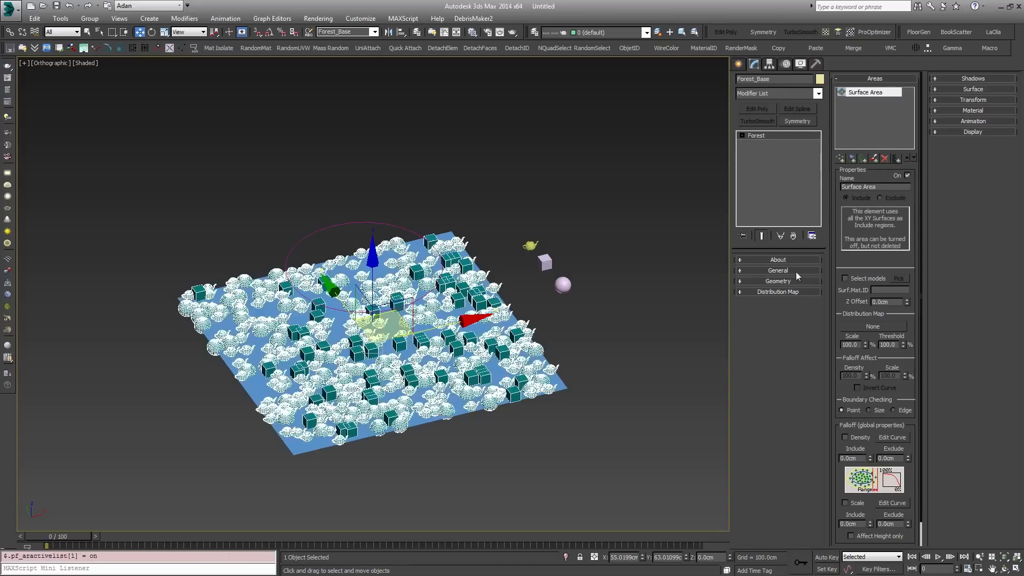
Step: Create a cube about 542 cm in size beside the plane and move it along X into the scatter, to about X 95 cm
left_click(738, 63)
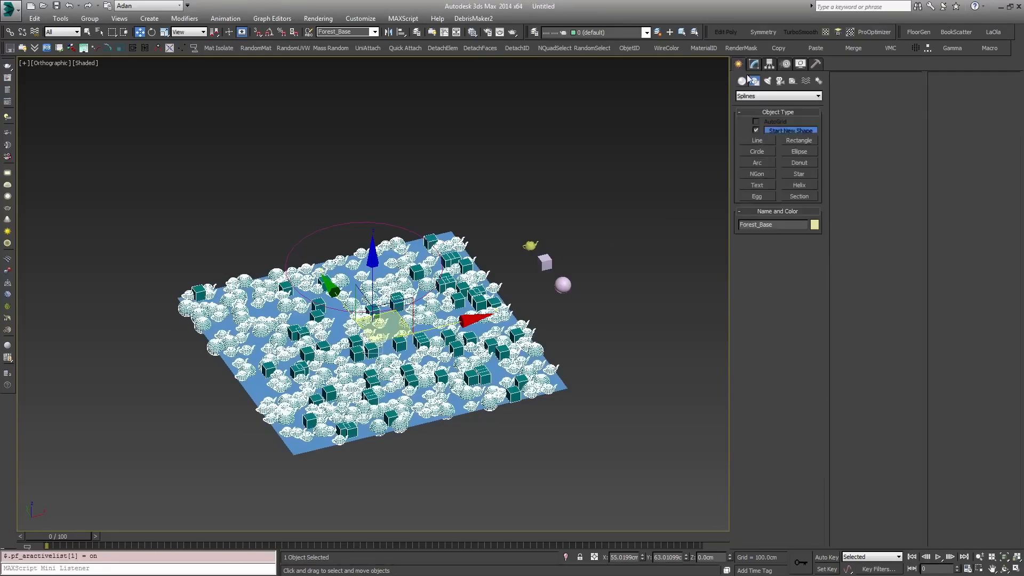
left_click(741, 81)
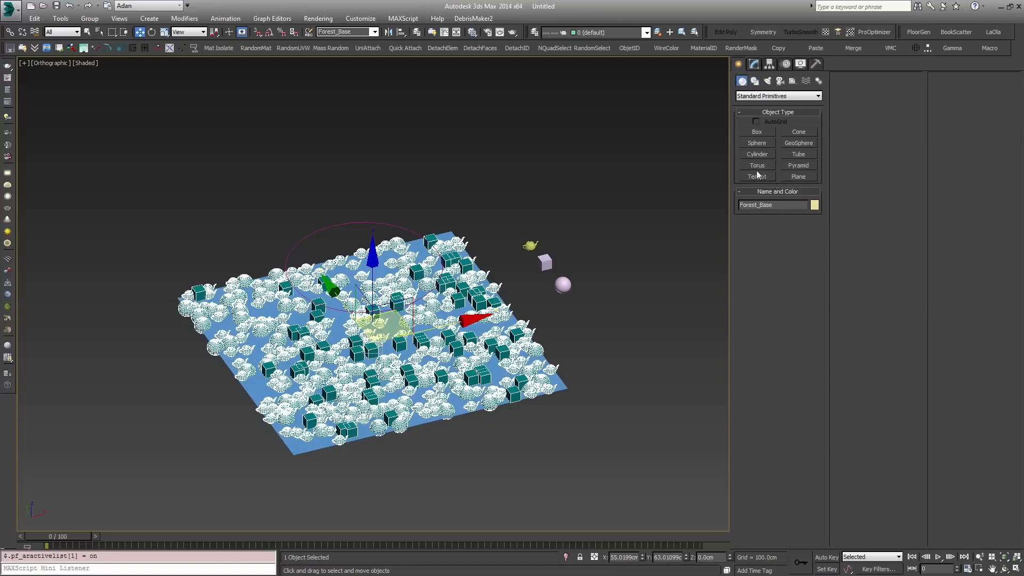
left_click(757, 131)
left_click_drag(552, 261, 592, 281)
key("w")
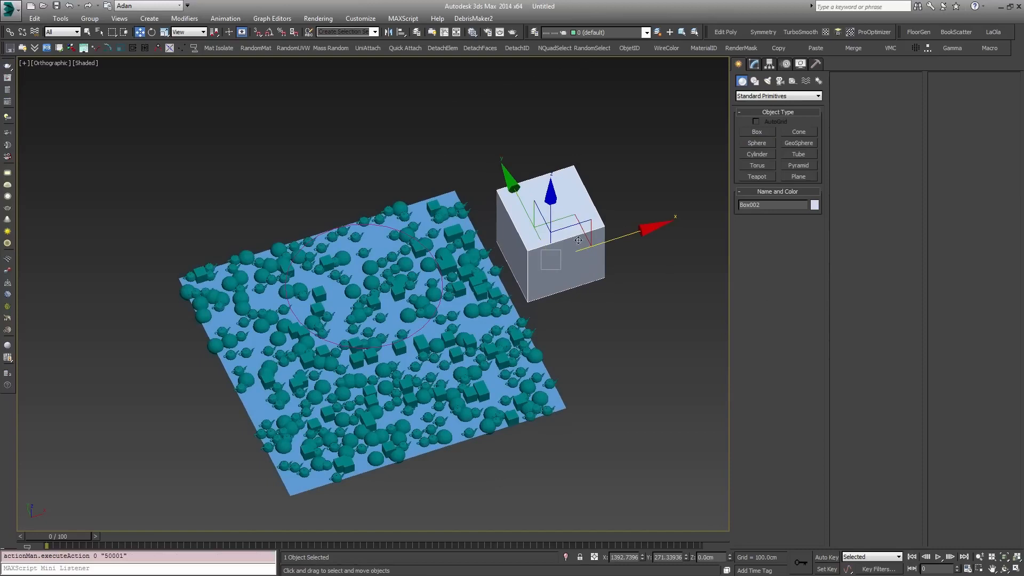
left_click_drag(610, 242, 417, 284)
middle_click_drag(418, 284, 463, 296, "alt")
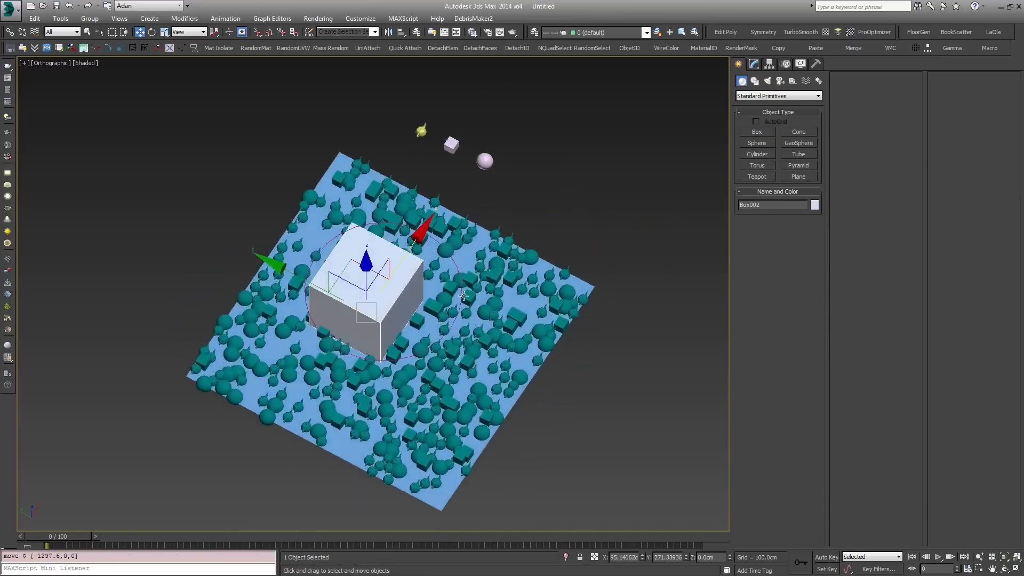
Step: Add an object area to the forest that uses the large box to exclude scattered items
left_click(481, 271)
left_click(753, 64)
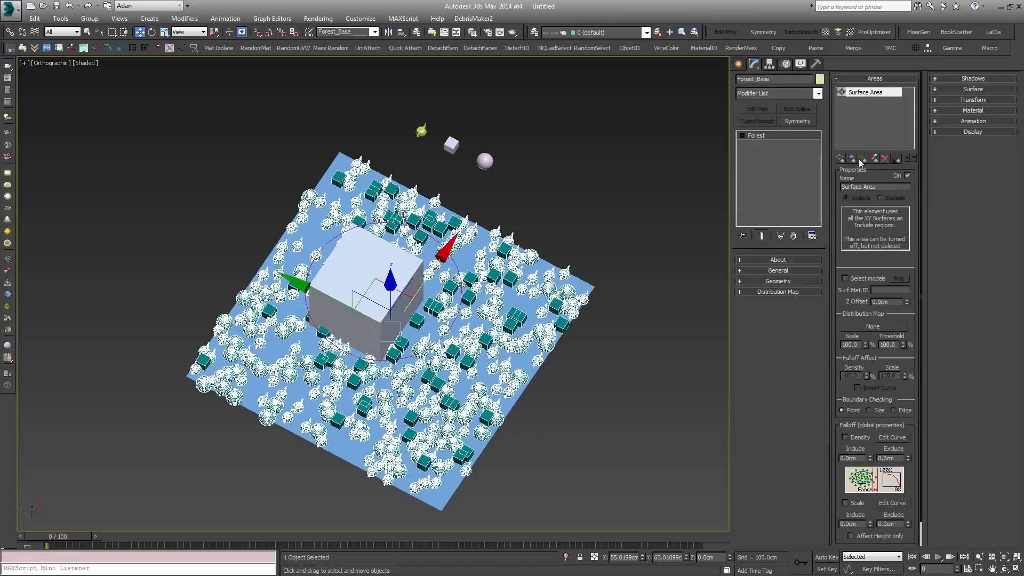
left_click(851, 158)
left_click(422, 264)
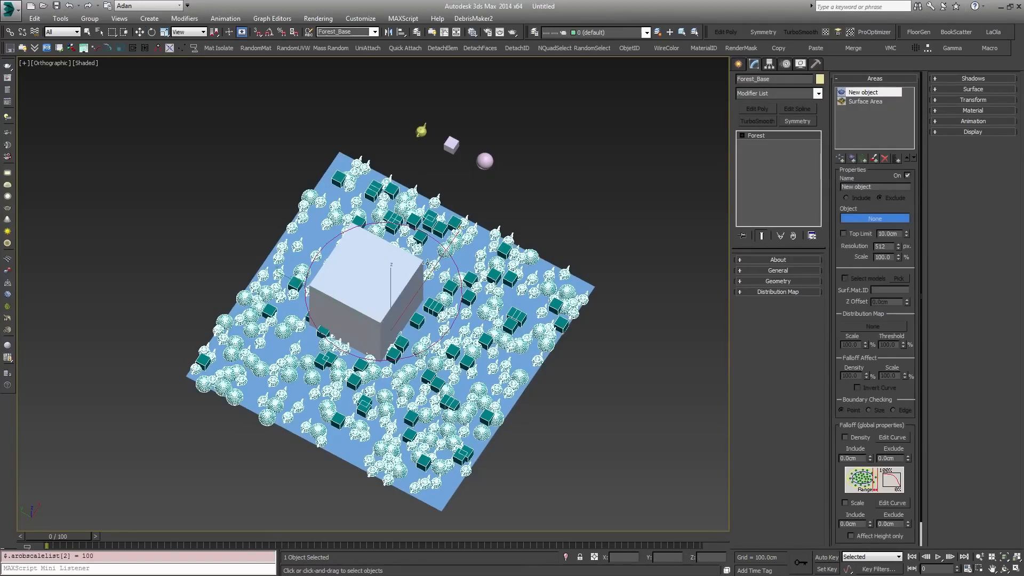
middle_click_drag(370, 283, 405, 267, "alt")
scroll(453, 251, "up", 4)
key("F3")
middle_click_drag(409, 331, 443, 305)
middle_click_drag(444, 306, 429, 309, "alt")
left_click(475, 290)
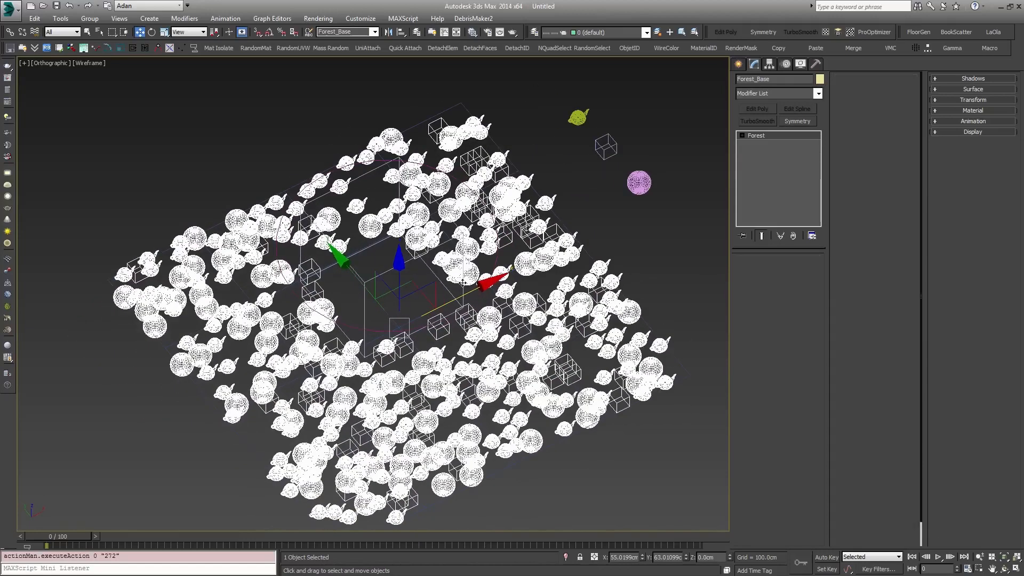
Step: Move the large box along X to about X 144 cm and inspect the scatter around it in shaded view
left_click_drag(473, 250, 312, 263)
key("F3")
mouse_move(423, 274)
middle_mouse_down("alt")
mouse_move(435, 309)
mouse_move(443, 255)
mouse_move(433, 271)
middle_mouse_up("alt")
scroll(566, 280, "up", 2)
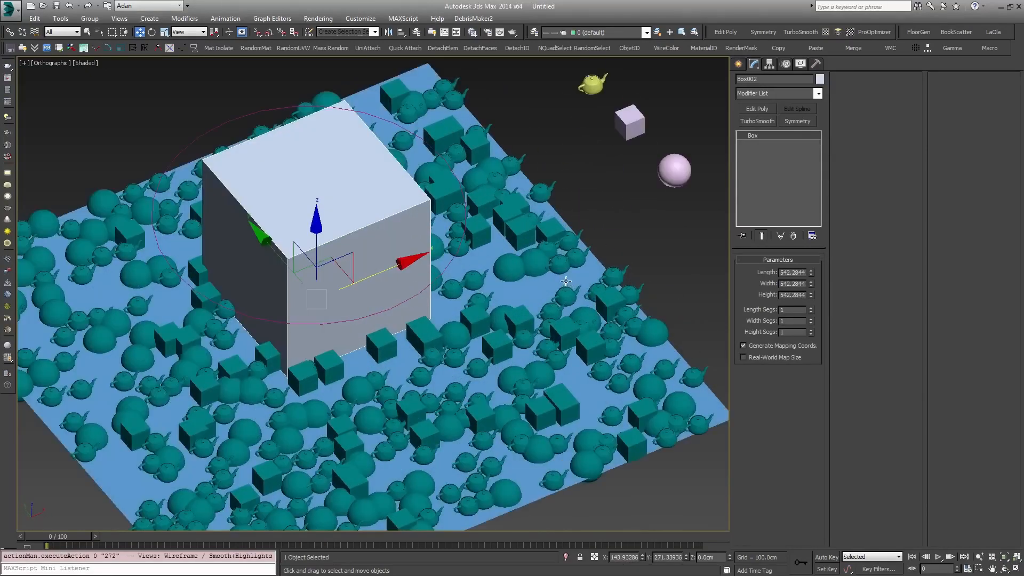
scroll(543, 207, "up", 2)
Step: Enable the forest areas' density falloff and set its Exclude distance to about 230 cm
left_click(513, 238)
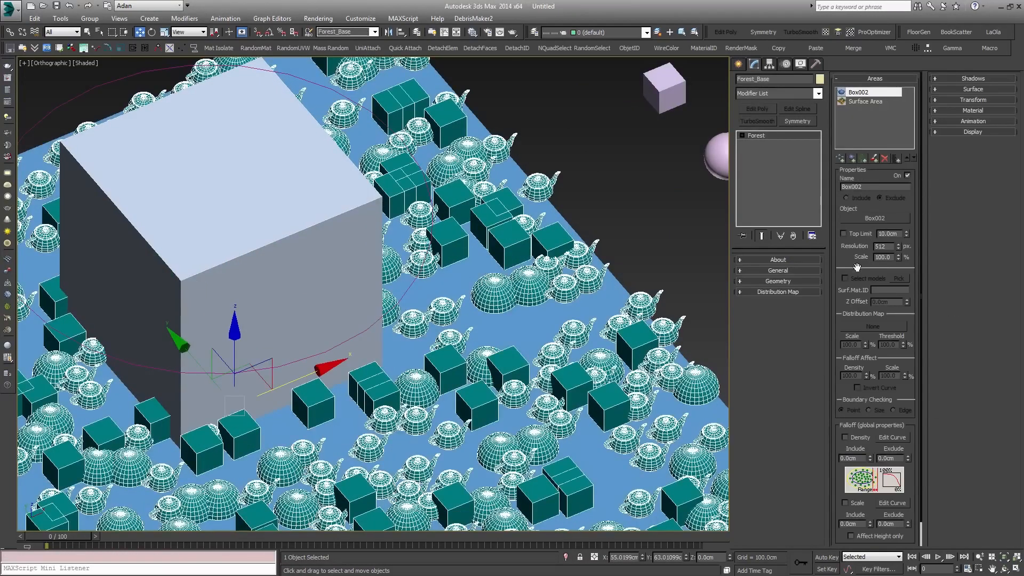
left_click_drag(877, 343, 883, 267)
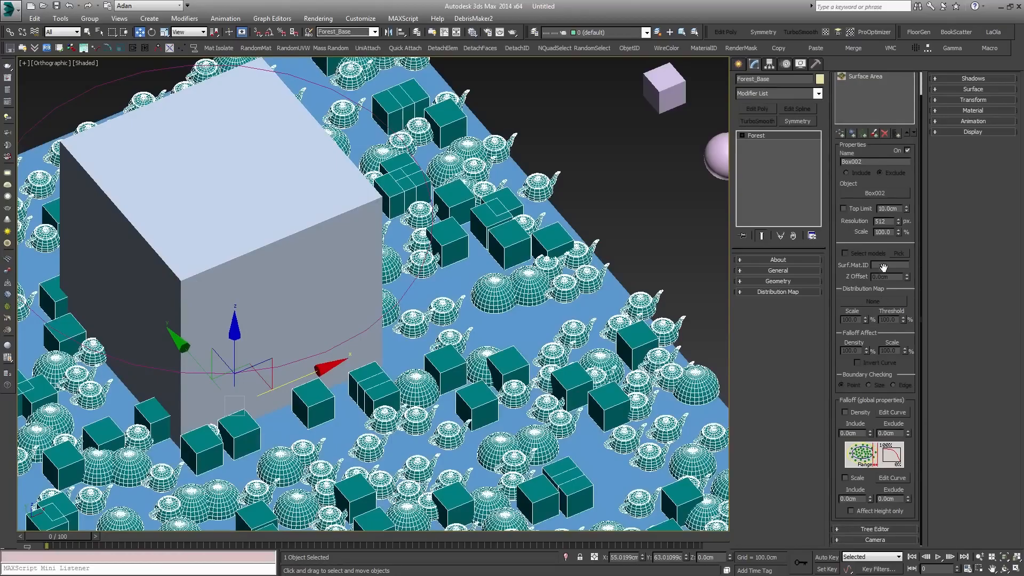
middle_click_drag(412, 375, 451, 376)
scroll(451, 376, "down", 3)
mouse_move(456, 329)
middle_mouse_down("alt")
mouse_move(477, 299)
mouse_move(467, 332)
middle_mouse_up("alt")
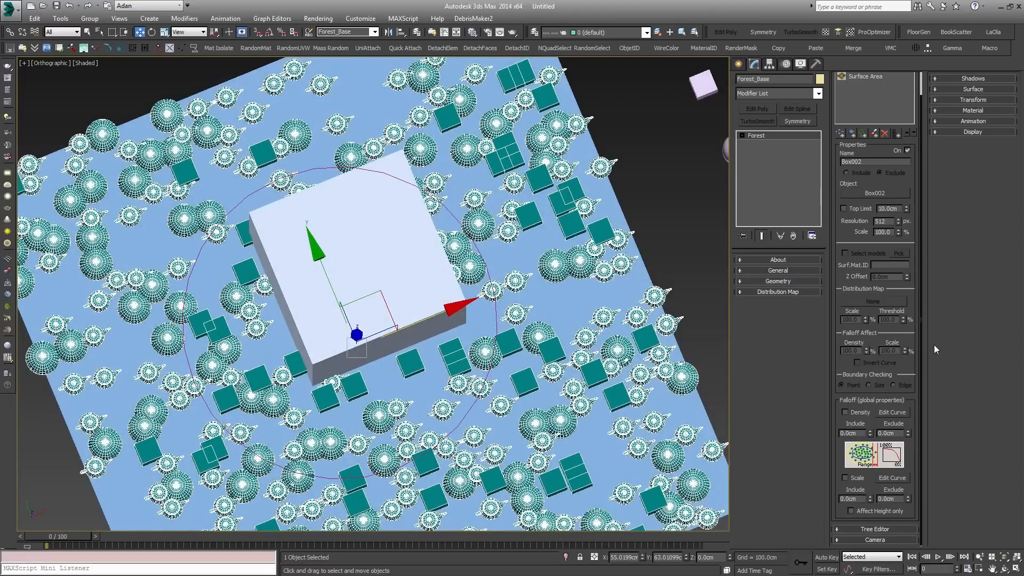
left_click(857, 414)
left_click_drag(908, 434, 814, 137)
left_click_drag(932, 515, 905, 133)
left_click_drag(811, 481, 601, 393)
left_click_drag(908, 433, 885, 421)
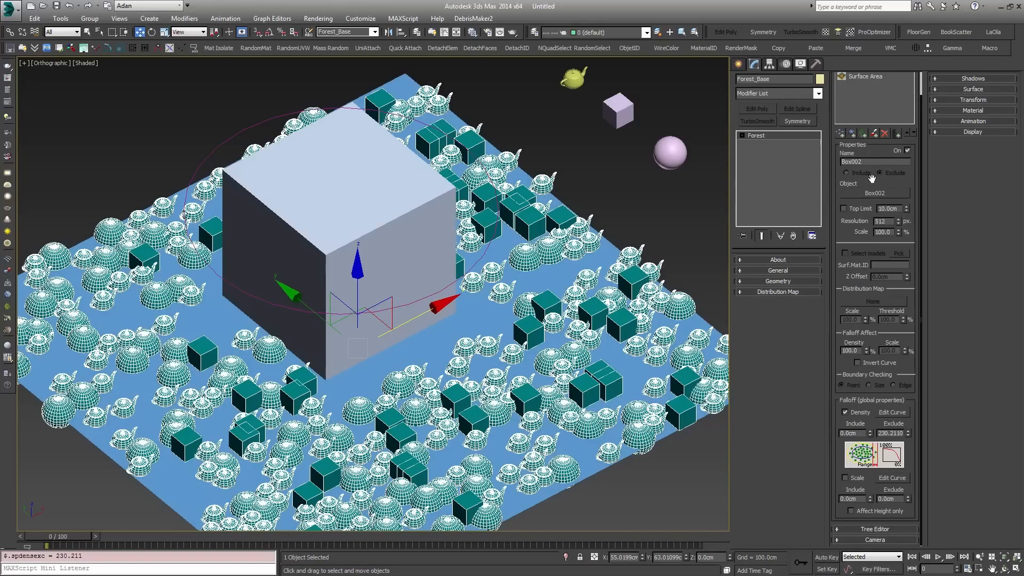
Step: Scale the circle down and move it away from the large box, over the scatter near the plane's edge
scroll(867, 139, "up", 1)
middle_click_drag(521, 210, 490, 295, "alt")
key("F3")
left_click(496, 311)
scroll(496, 311, "down", 4)
key("w")
left_click_drag(408, 318, 493, 350)
left_click(472, 353)
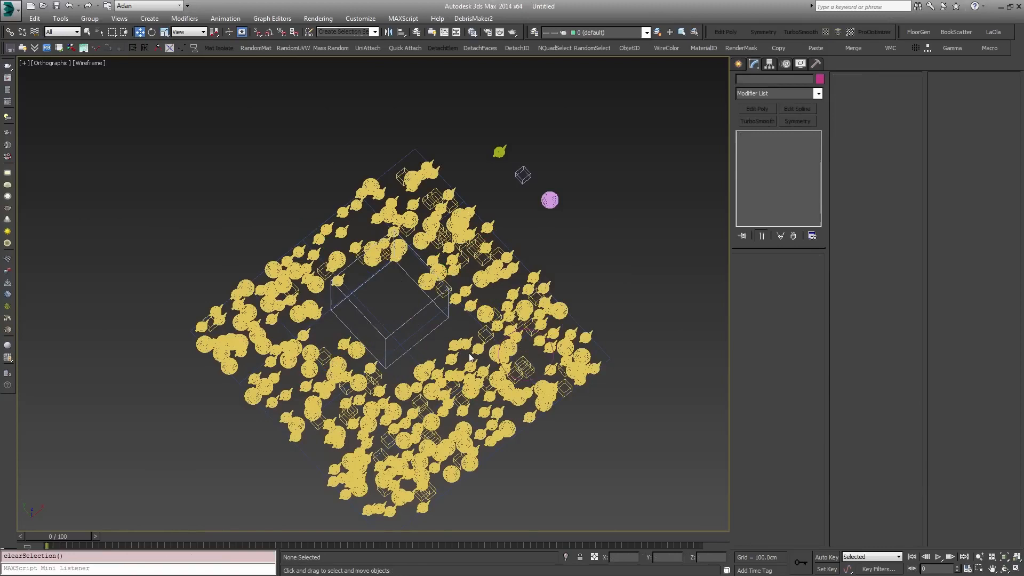
Step: Add the circle to the forest as a spline area and set it to Exclude
left_click(474, 351)
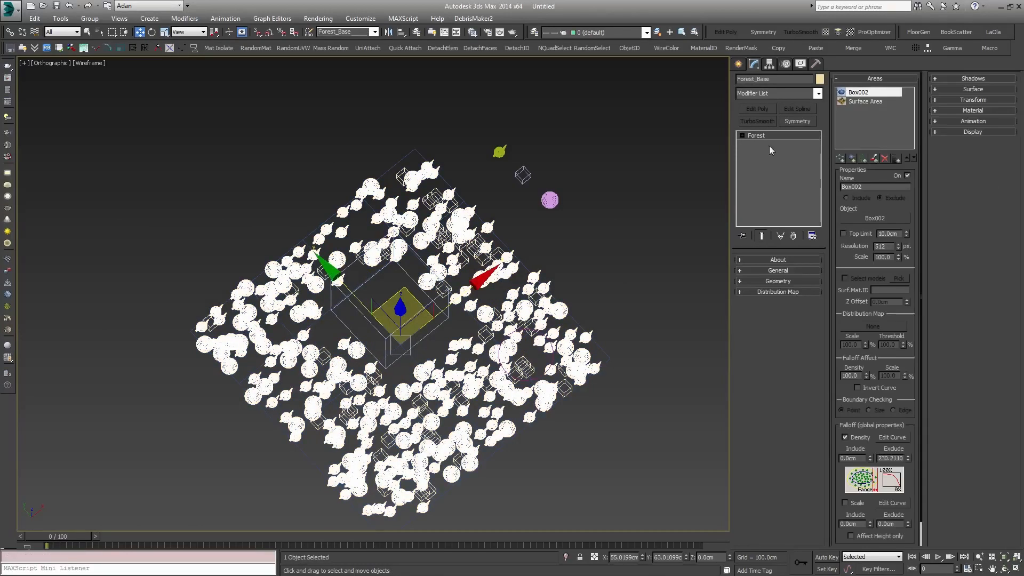
left_click(840, 159)
left_click(532, 330)
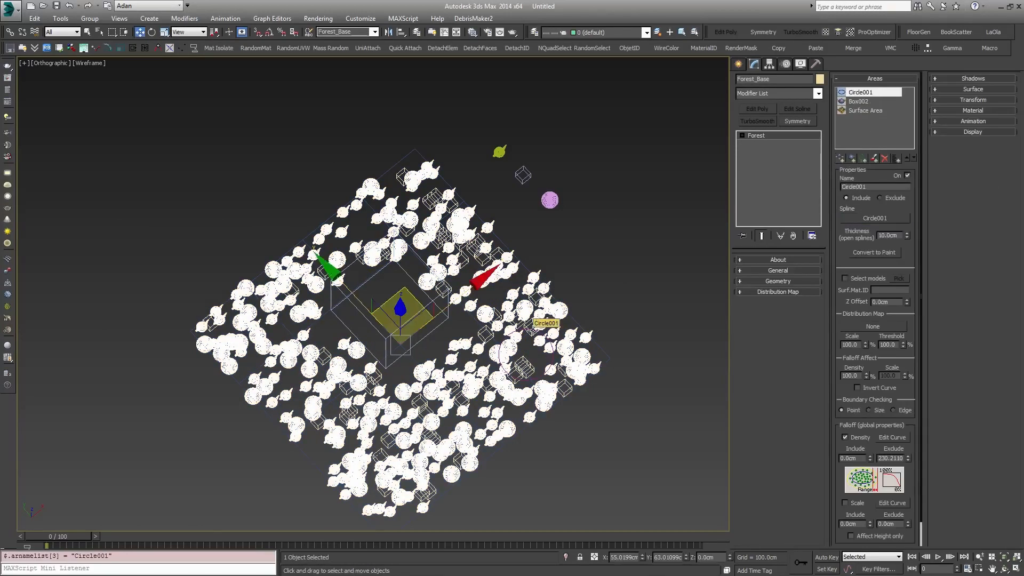
left_click(888, 199)
key("F3")
middle_click_drag(612, 338, 623, 308, "alt")
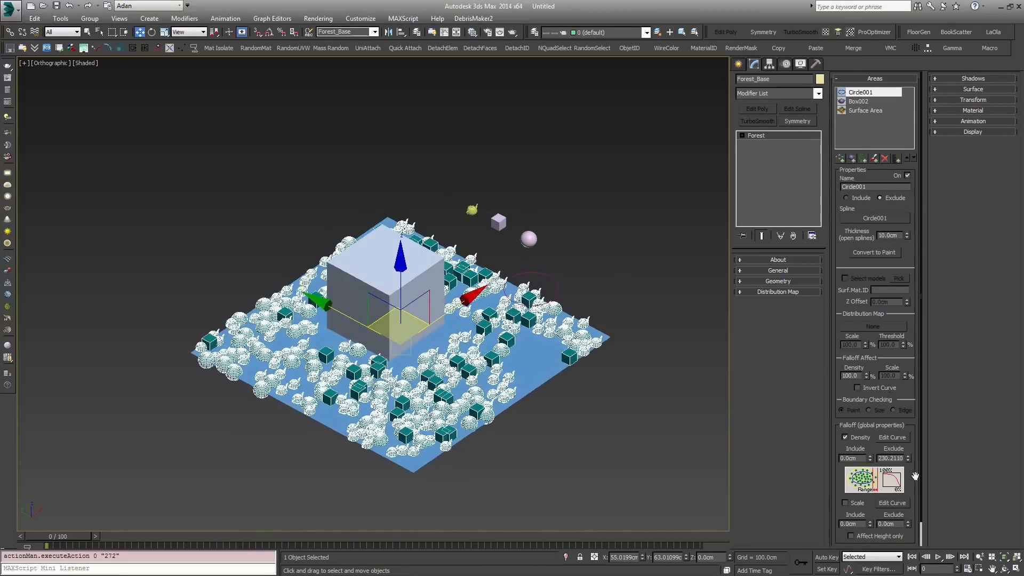
Step: Examine the density falloff settings and their curve against the scatter around the box, then close the curve
scroll(915, 475, "down", 2)
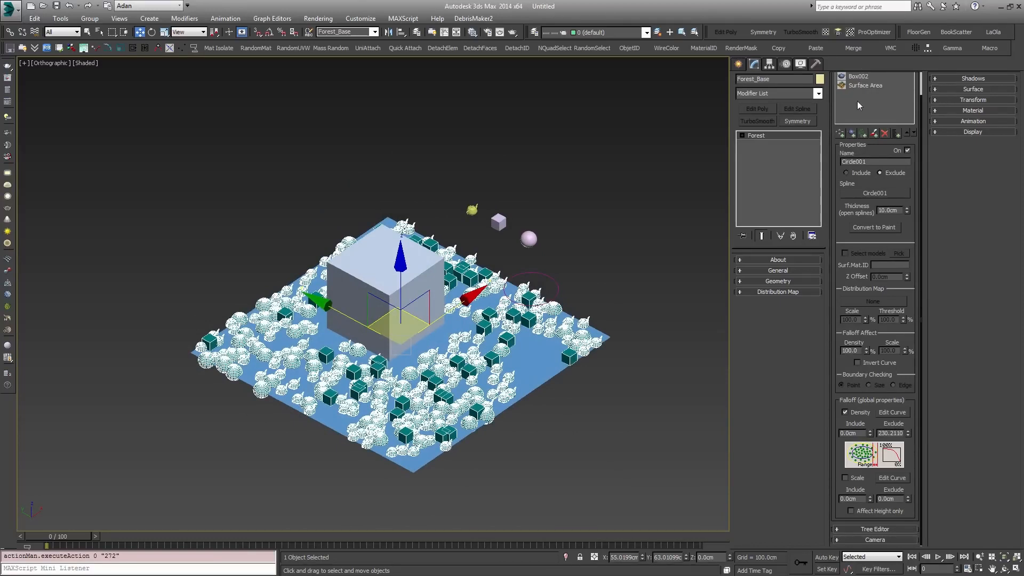
mouse_move(908, 433)
left_mouse_down()
mouse_move(911, 450)
mouse_move(896, 362)
mouse_move(904, 285)
mouse_move(903, 437)
left_mouse_up()
right_click(904, 437)
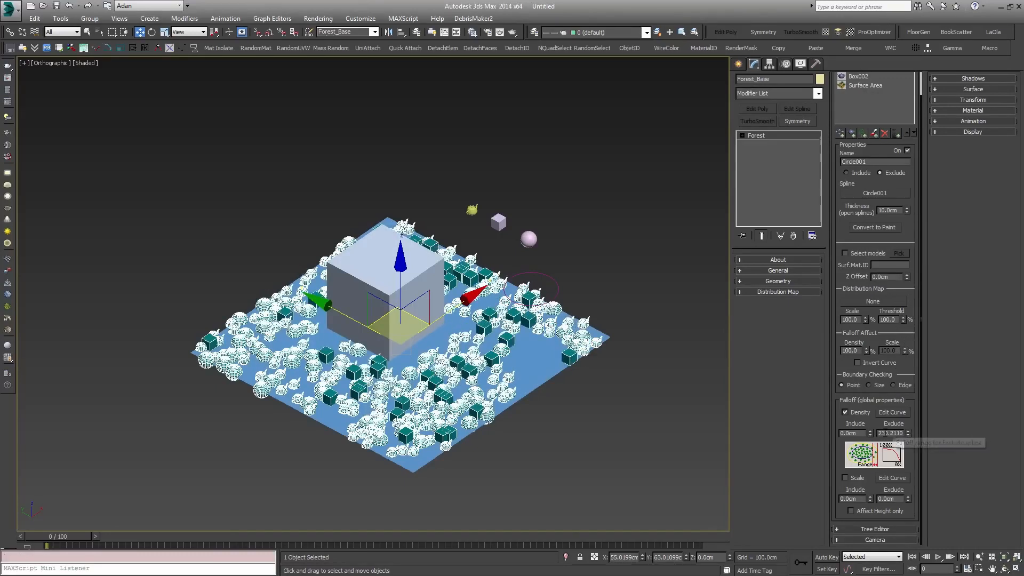
left_click(893, 415)
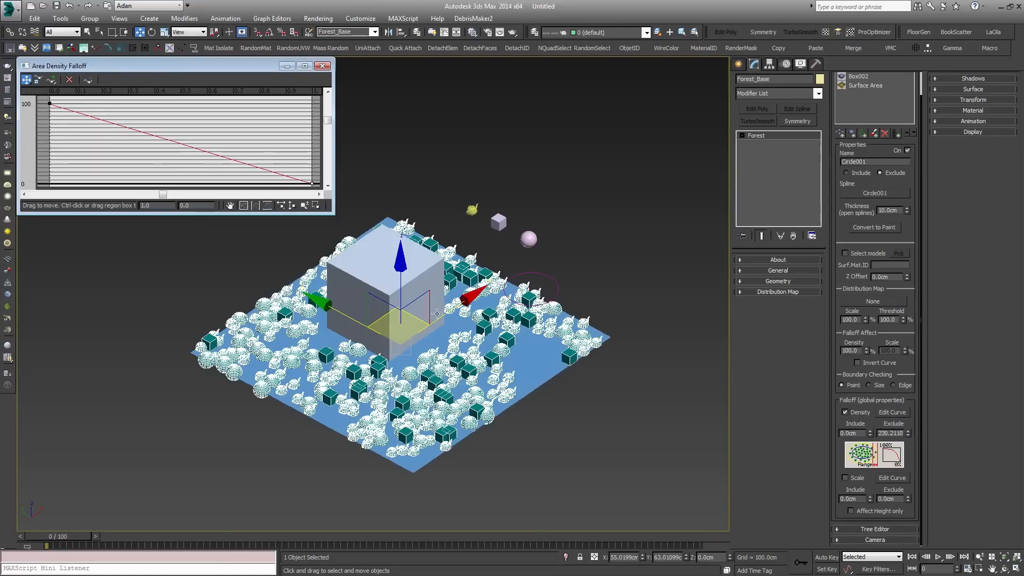
scroll(443, 316, "up", 5)
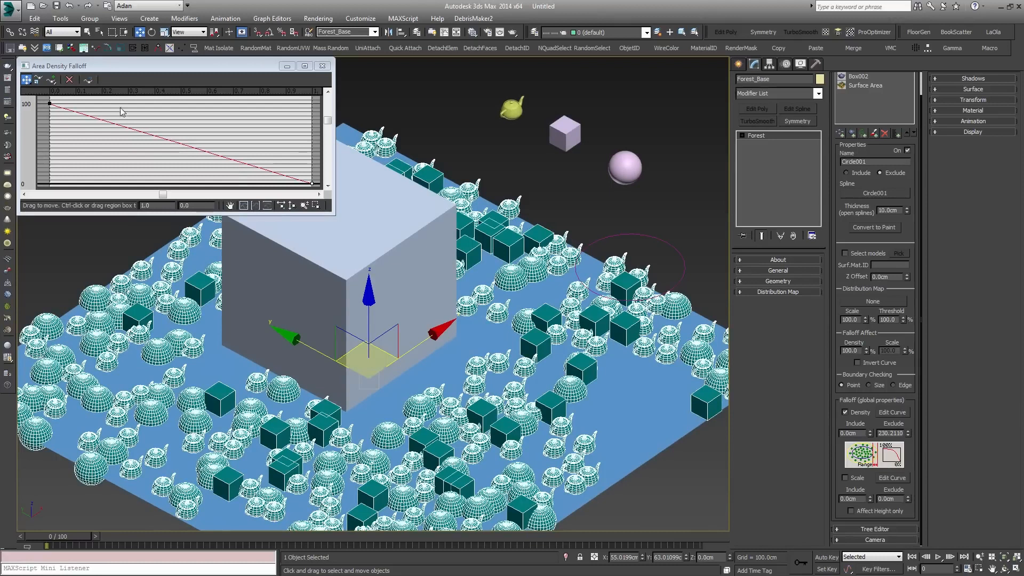
left_click(321, 65)
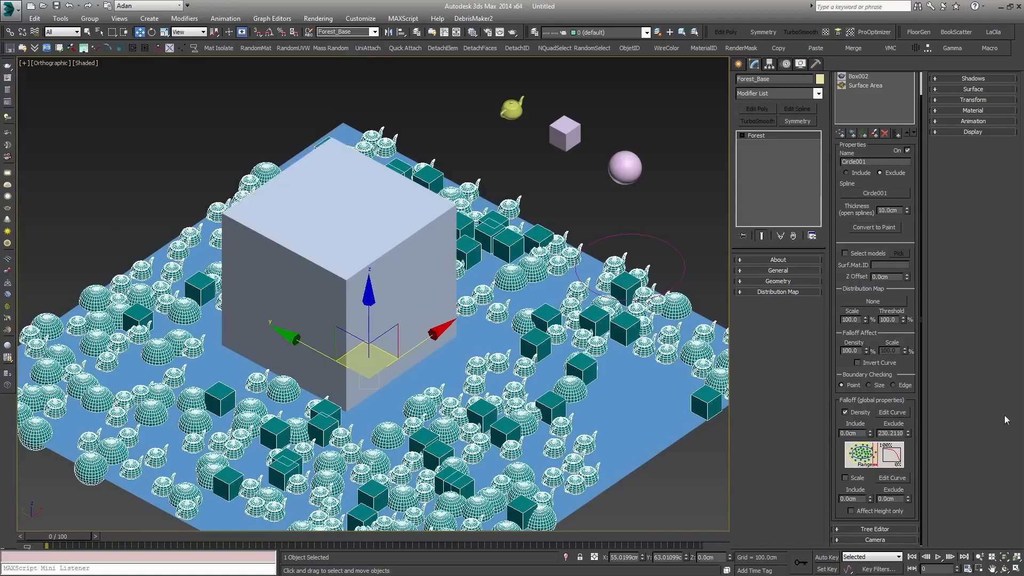
Step: Turn off the density falloff, enable the scale falloff and set its Exclude distance to 100 cm
left_click(852, 412)
left_click(854, 479)
left_click_drag(908, 499, 829, 1)
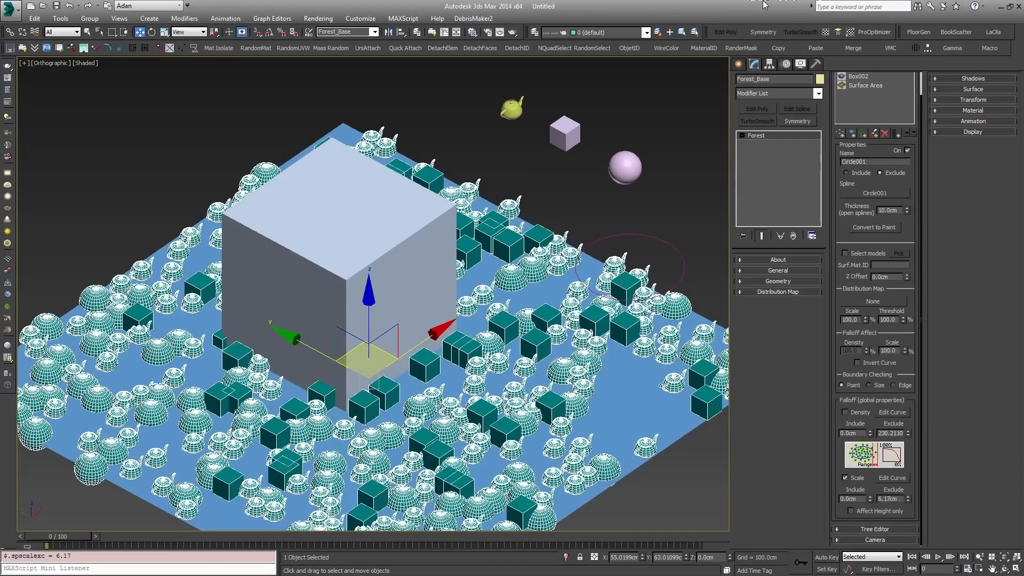
left_click(908, 497)
left_click(908, 497)
double_click(894, 498)
type("100")
key("Return")
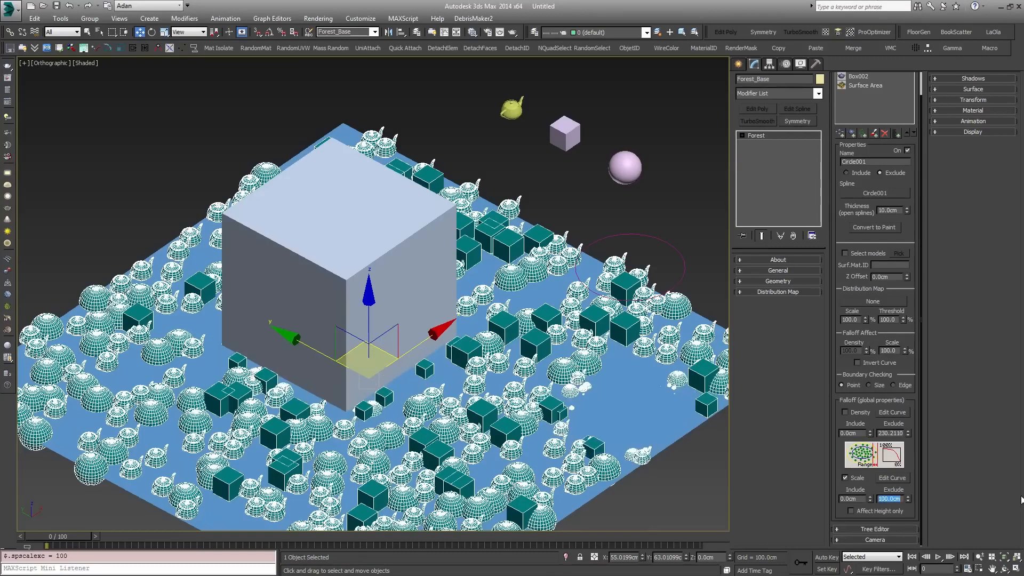
Step: Set the scale falloff's Exclude distance to 500 cm and inspect the item sizes around the box
type("500")
key("Return")
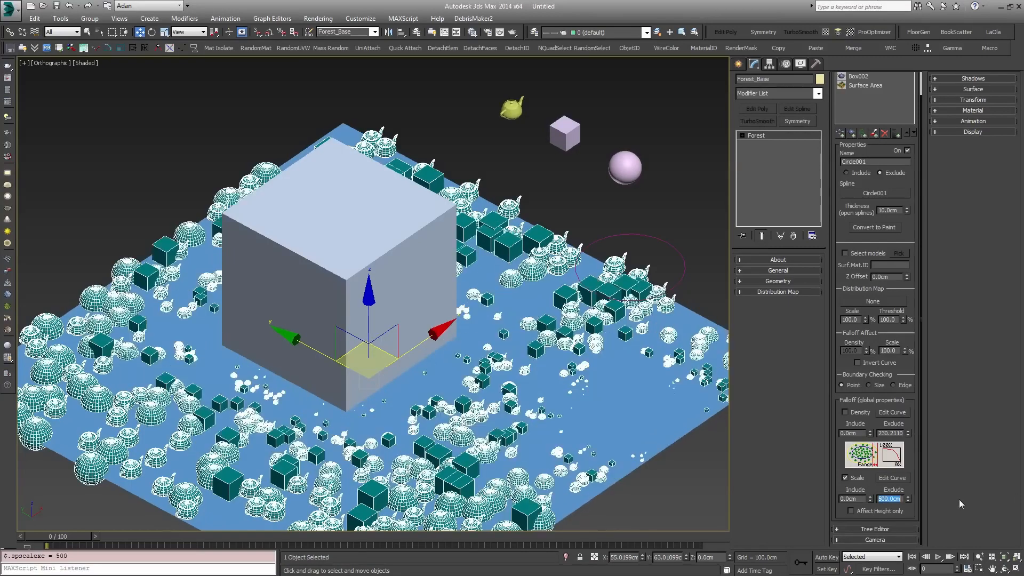
middle_click_drag(472, 387, 392, 353, "alt")
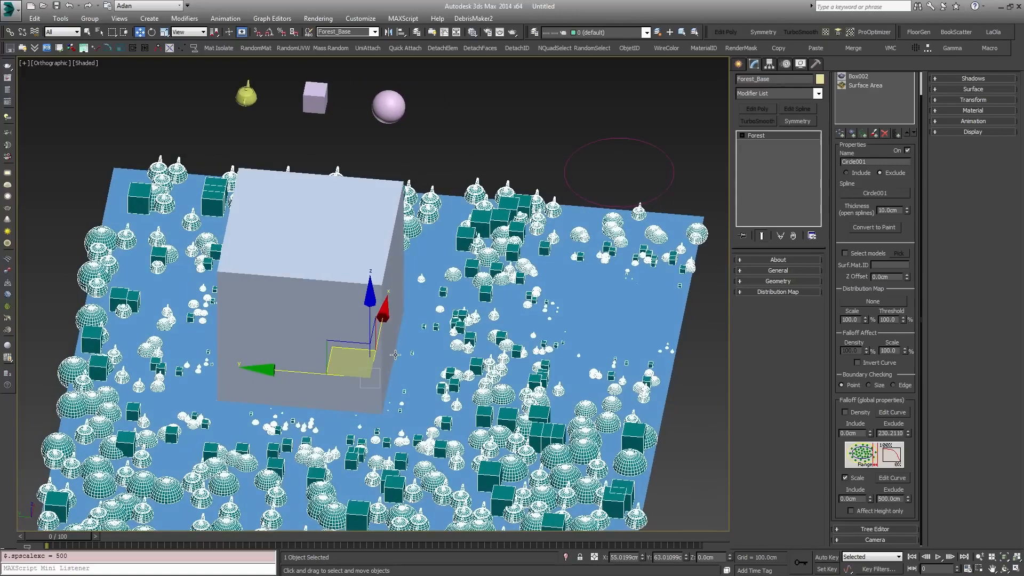
middle_click_drag(485, 340, 416, 369, "alt")
scroll(442, 366, "up", 5)
Step: Add a point to the area scale falloff curve and place it at about 0.195 with a value of 100
left_click(900, 479)
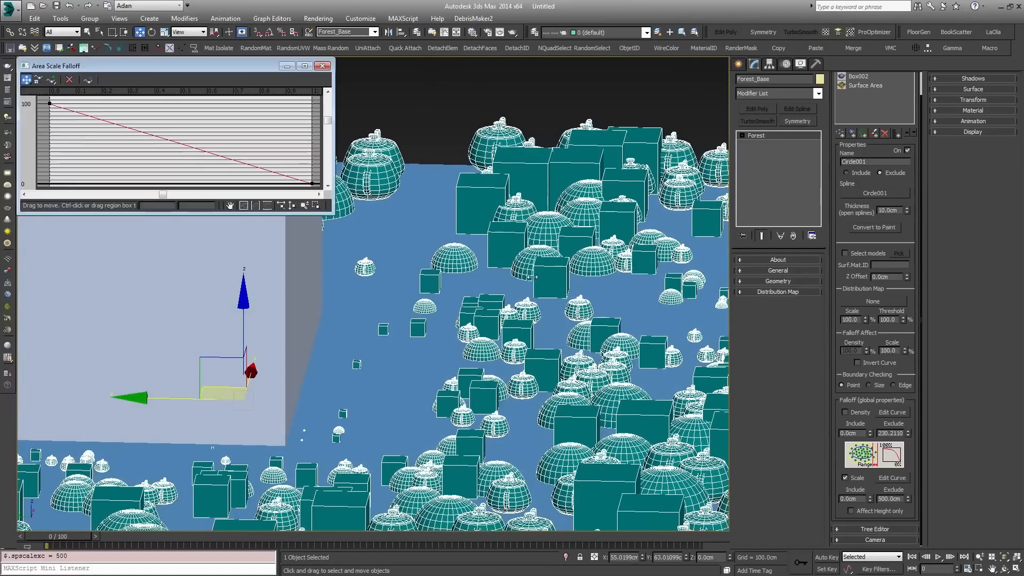
left_click(195, 147)
left_click(28, 81)
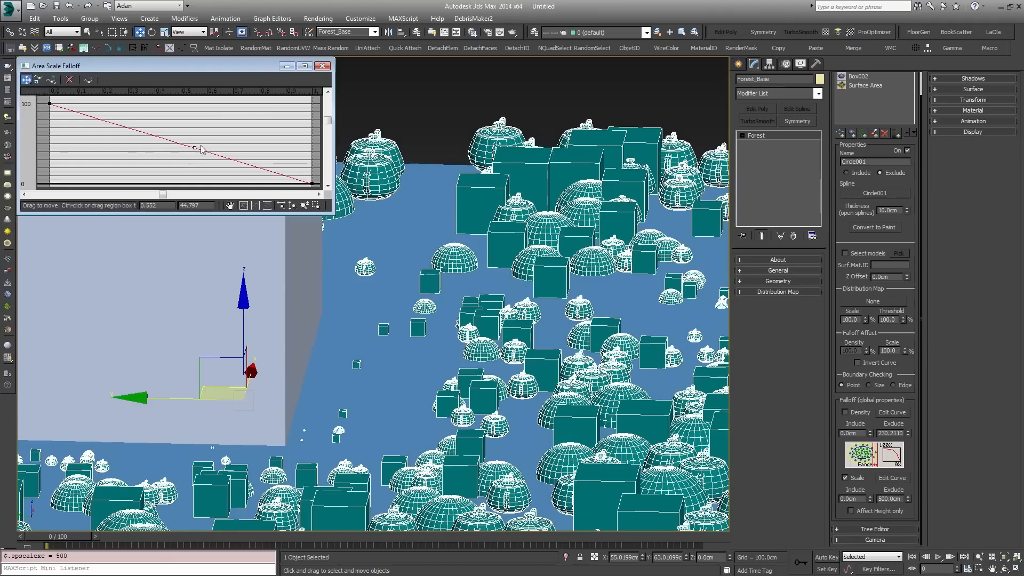
left_click_drag(196, 144, 206, 108)
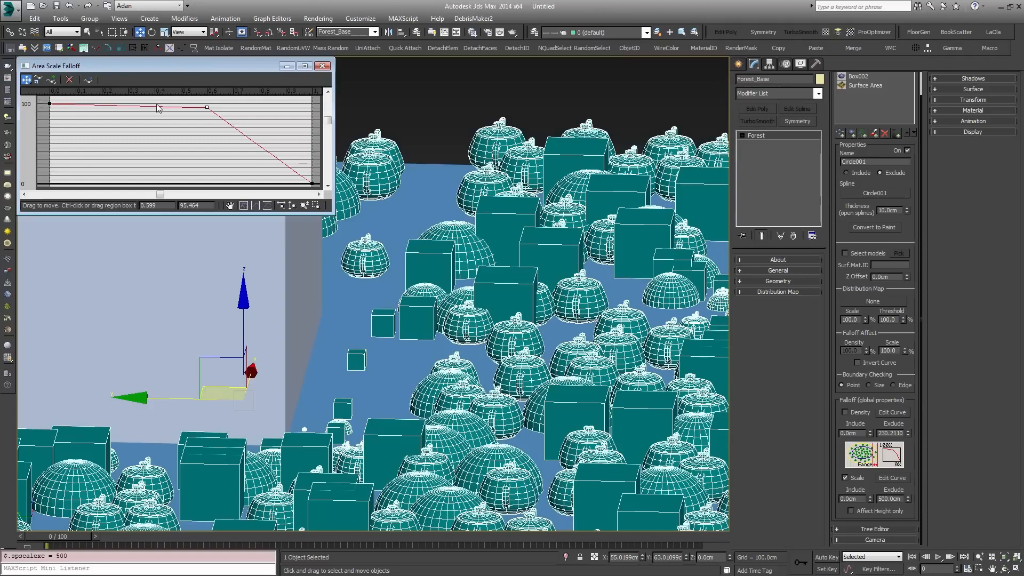
left_click_drag(208, 106, 101, 104)
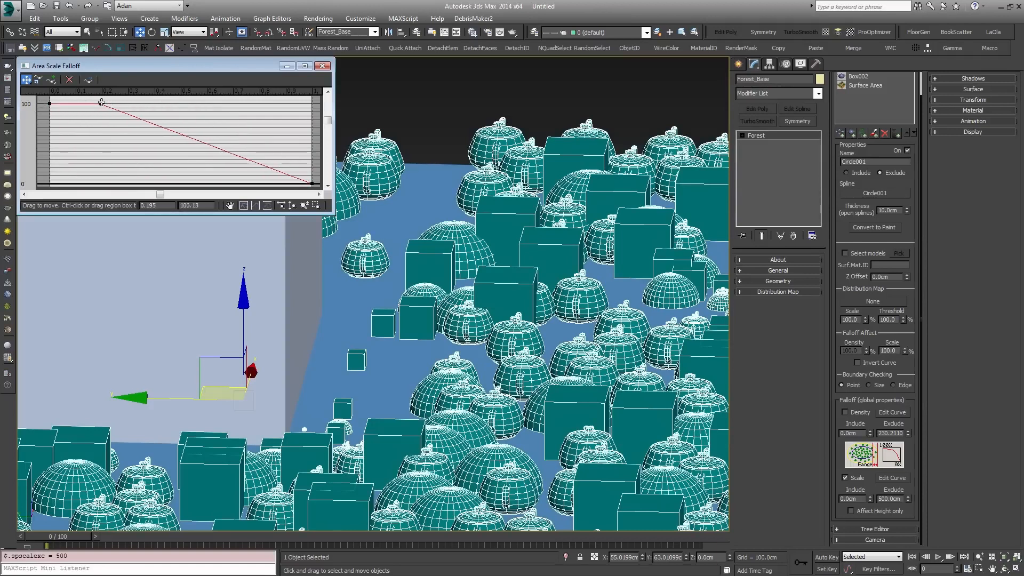
Step: Add a second point to the area scale falloff curve at about 0.343 with a value of about 28, then close the curve
left_click(51, 80)
left_click(156, 125)
right_click(166, 123)
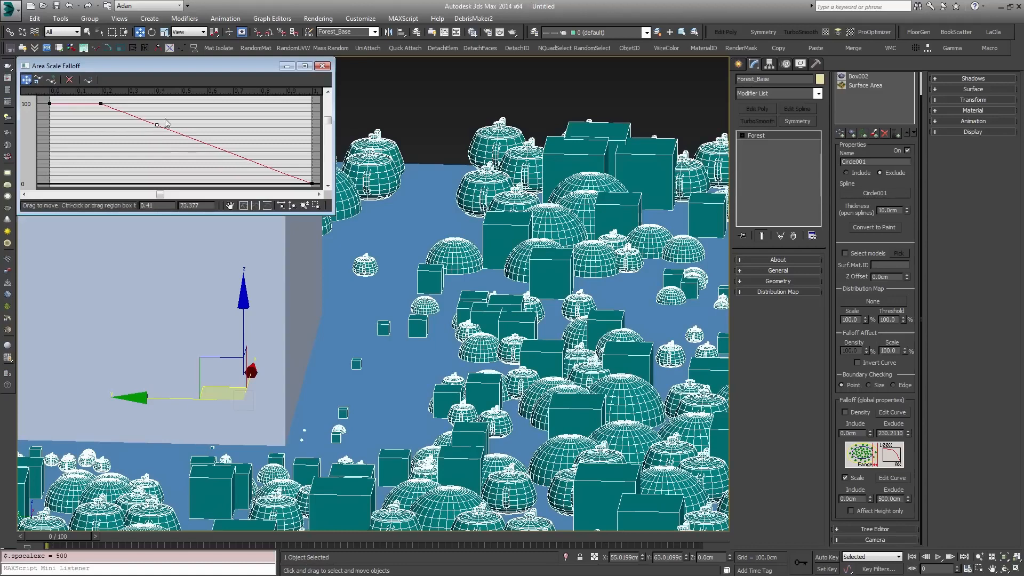
left_click_drag(158, 125, 139, 161)
middle_click_drag(555, 288, 334, 292, "alt")
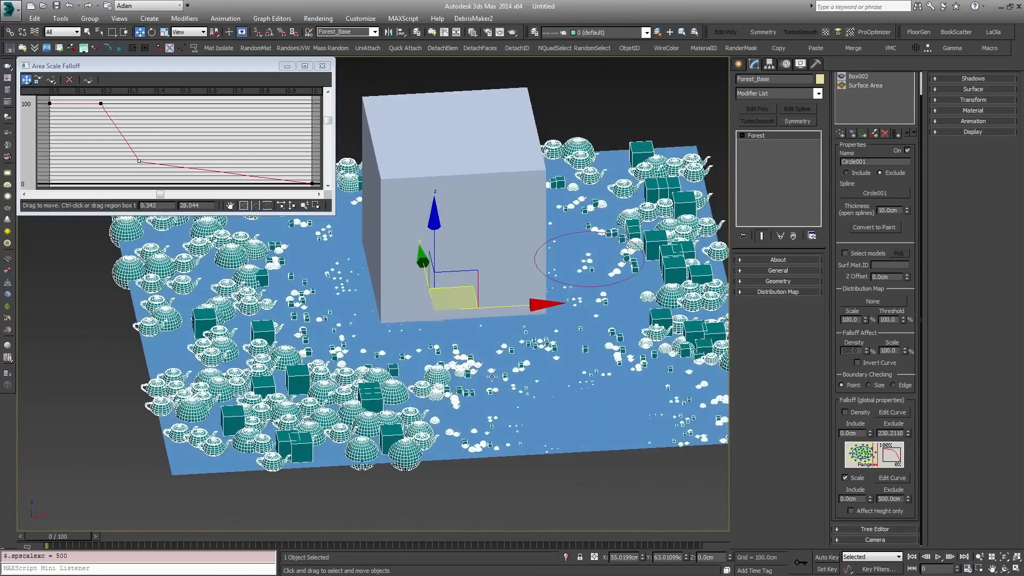
middle_click_drag(468, 234, 496, 242, "alt")
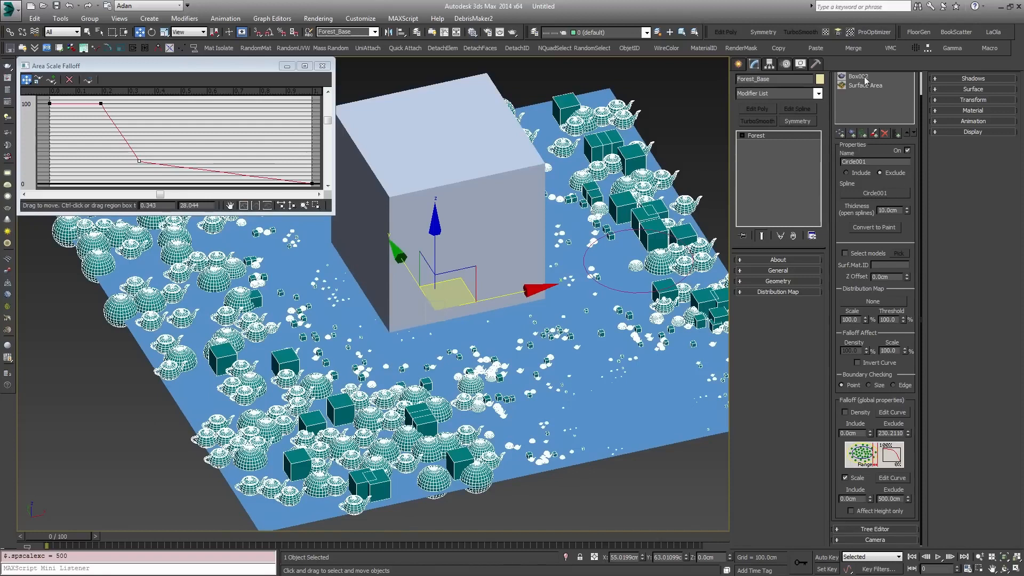
left_click(322, 65)
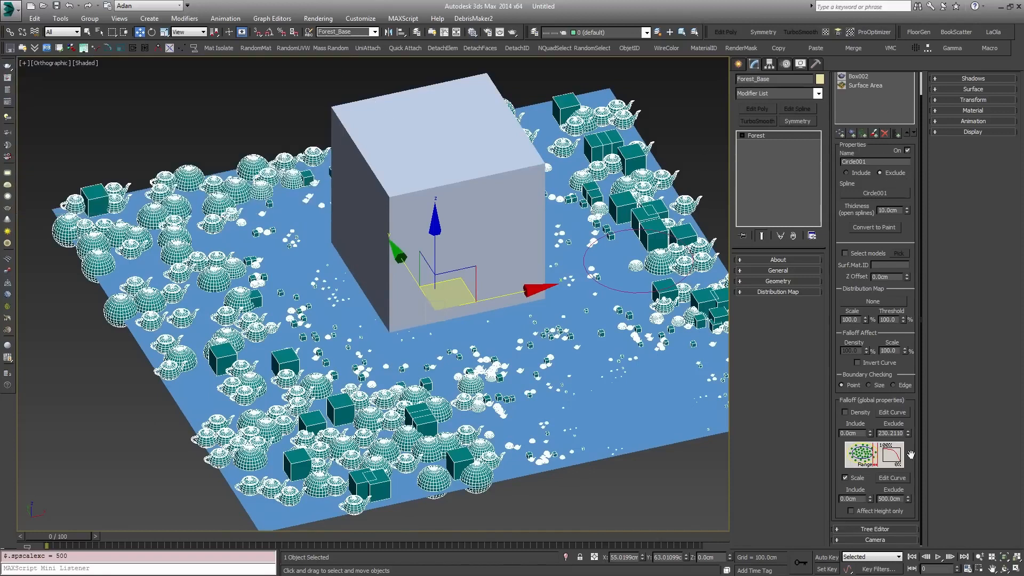
Step: Turn off the scale falloff and try varying its Include distance
left_click(845, 477)
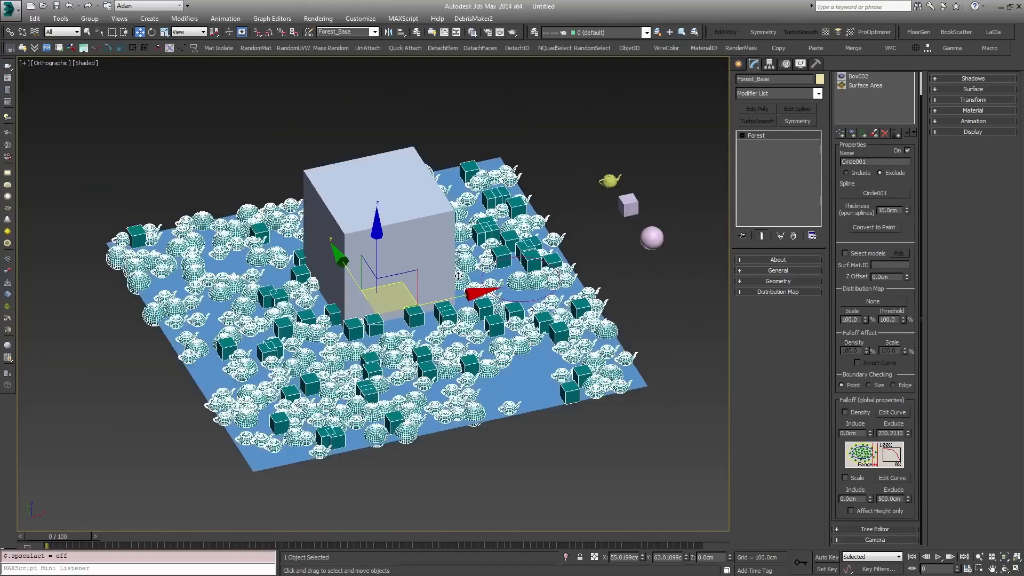
scroll(908, 190, "up", 2)
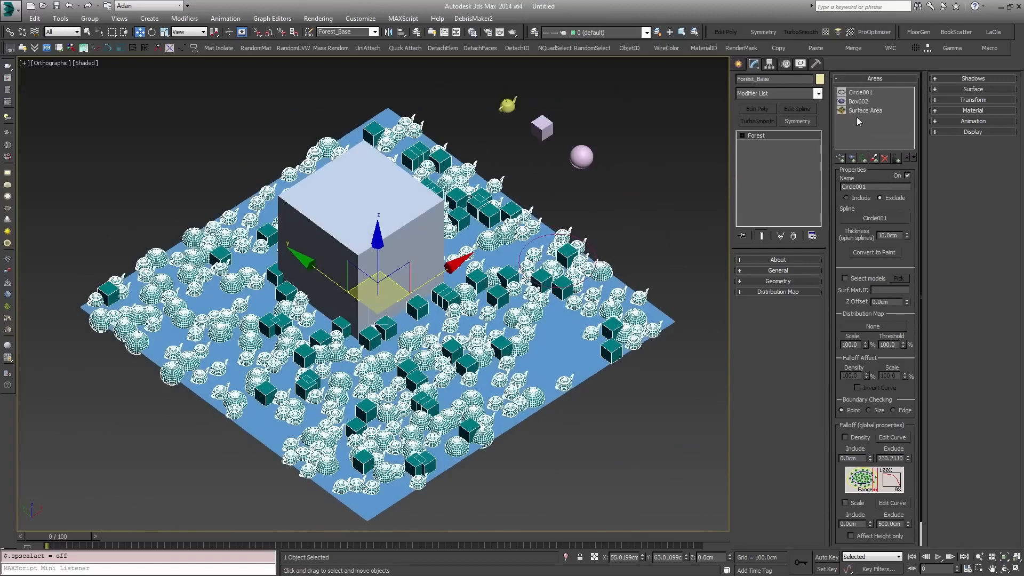
scroll(905, 394, "down", 2)
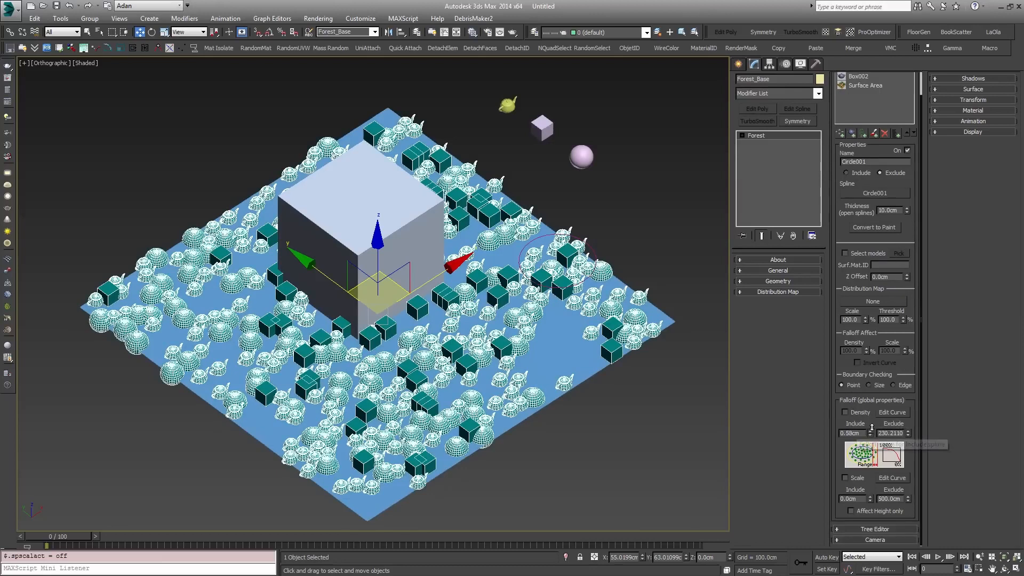
left_click_drag(869, 499, 874, 465)
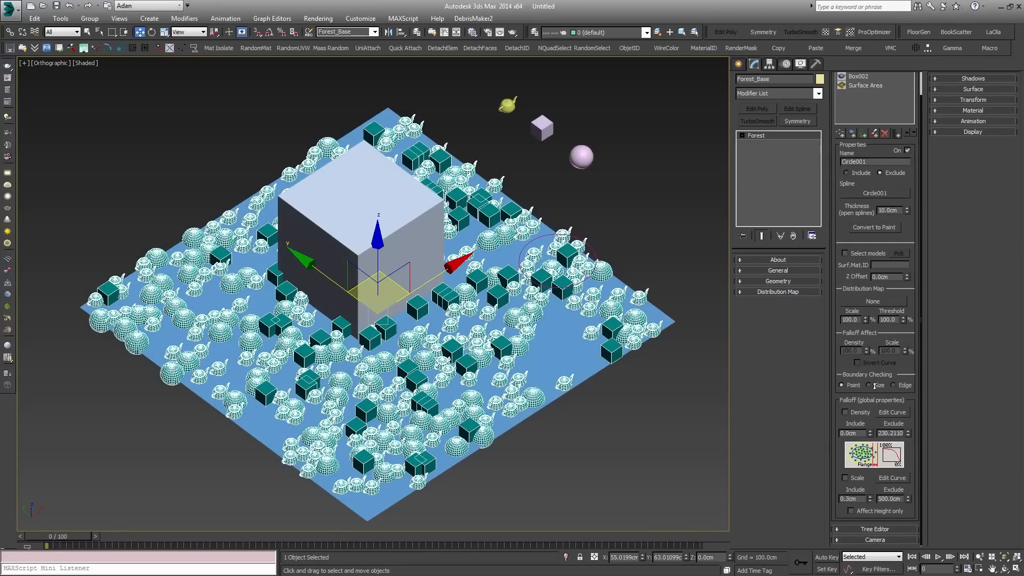
left_click_drag(865, 377, 868, 418)
Step: Add a paint area set to Exclude and activate its brush
left_click(864, 86)
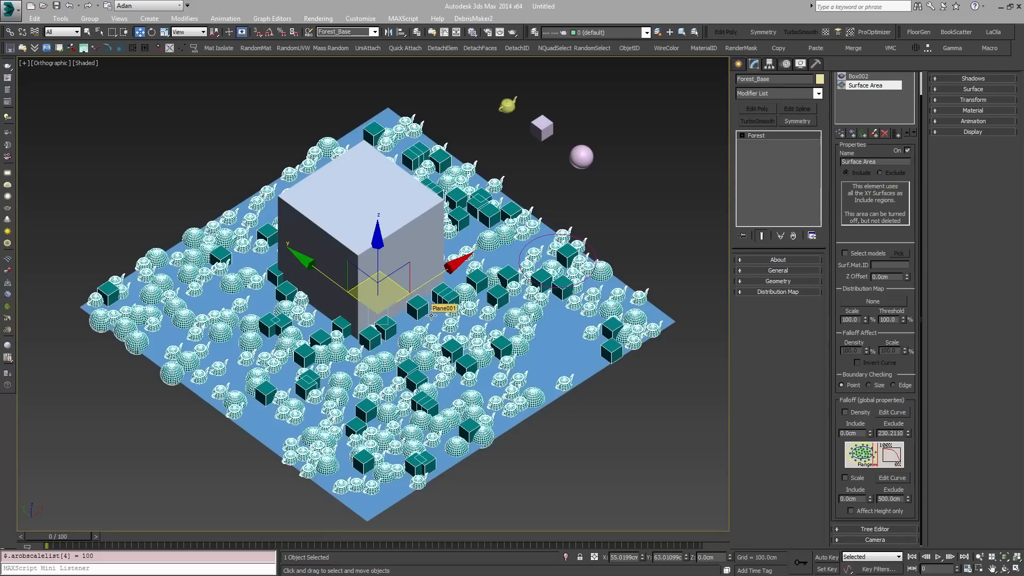
left_click(875, 133)
left_click(879, 172)
left_click(853, 190)
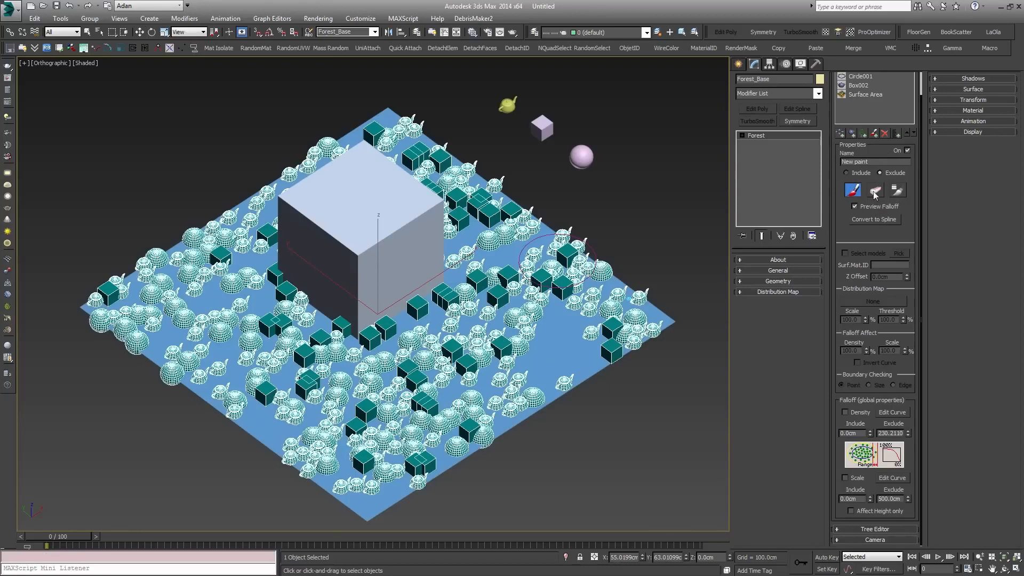
Step: Set the paint brush's maximum size to 500 cm and paint an exclusion area around the large box
left_click(897, 191)
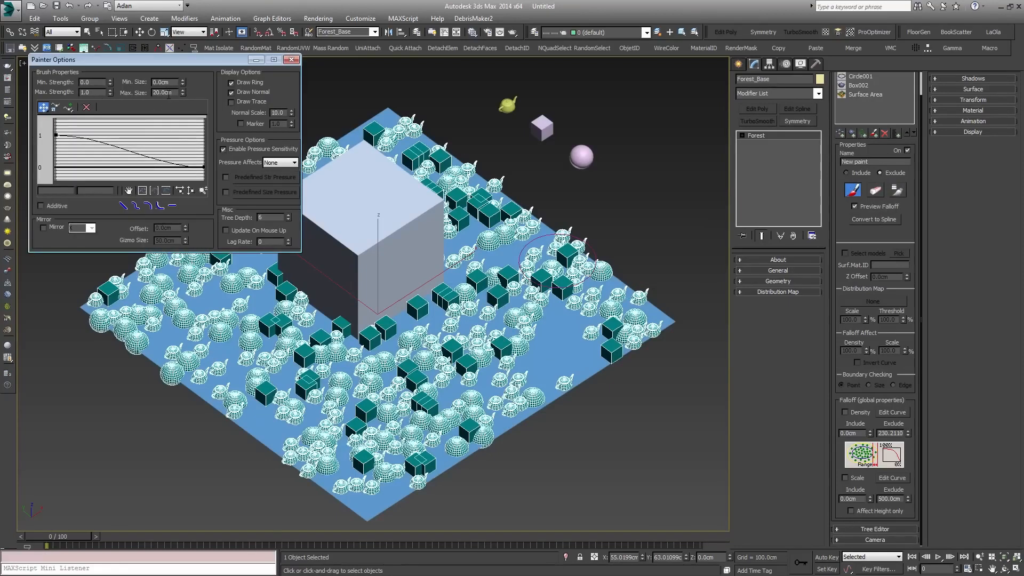
mouse_move(172, 93)
left_mouse_down()
mouse_move(151, 83)
mouse_move(153, 92)
left_mouse_up()
type("500")
key("Return")
left_click(291, 60)
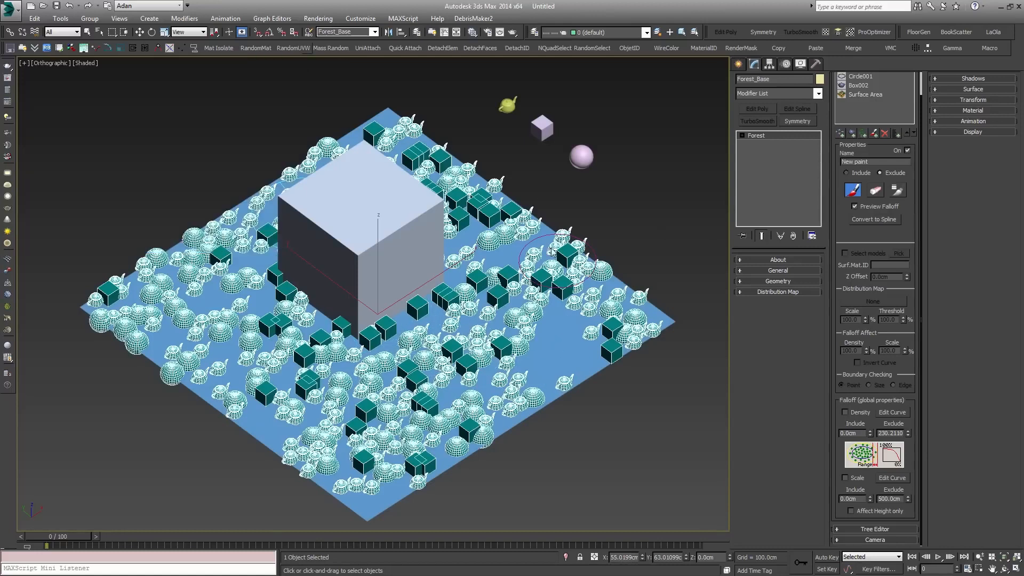
mouse_move(428, 378)
left_mouse_down()
mouse_move(332, 365)
mouse_move(484, 297)
mouse_move(469, 235)
left_mouse_up()
left_click_drag(315, 258, 263, 354)
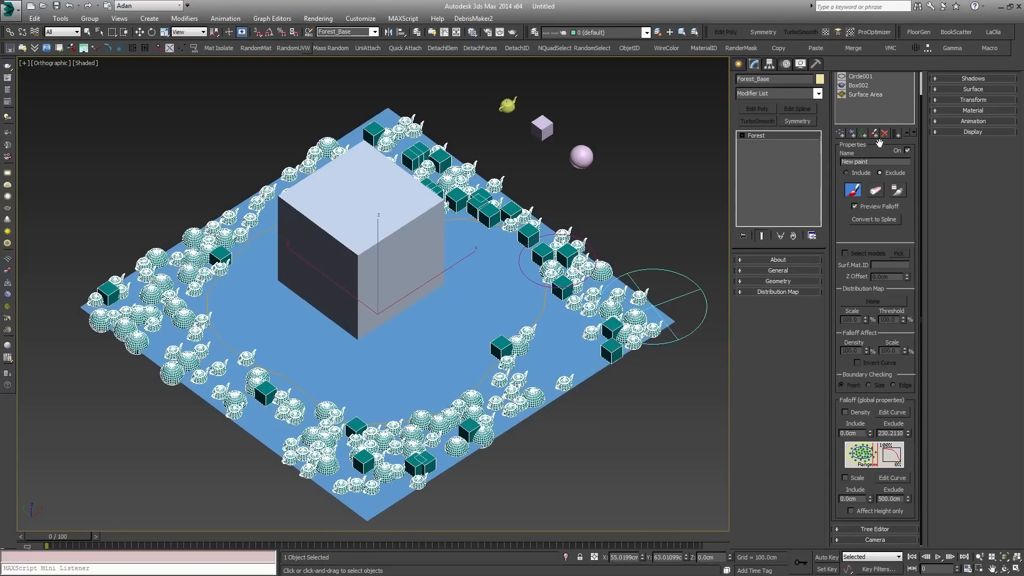
Step: Turn off the Surface Area and delete the box, circle and paint areas from the areas list
left_click(869, 94)
left_click(907, 151)
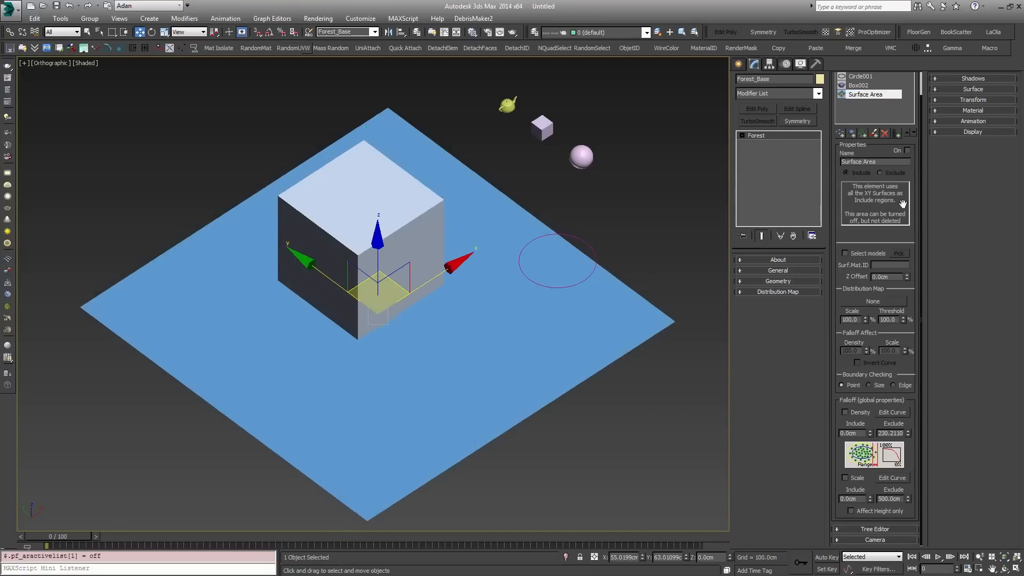
left_click(858, 84)
left_click(884, 133)
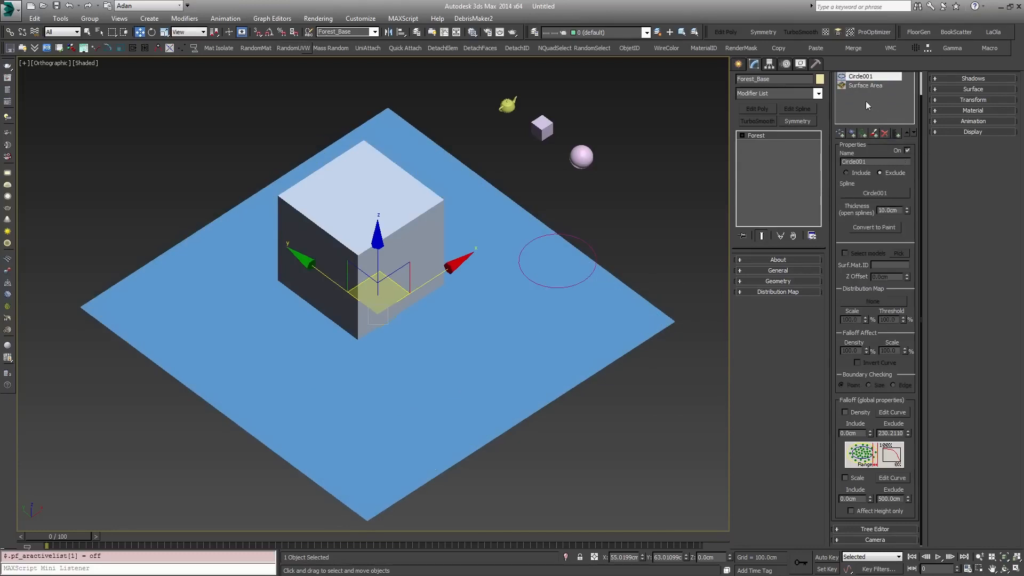
left_click(884, 133)
scroll(877, 97, "up", 1)
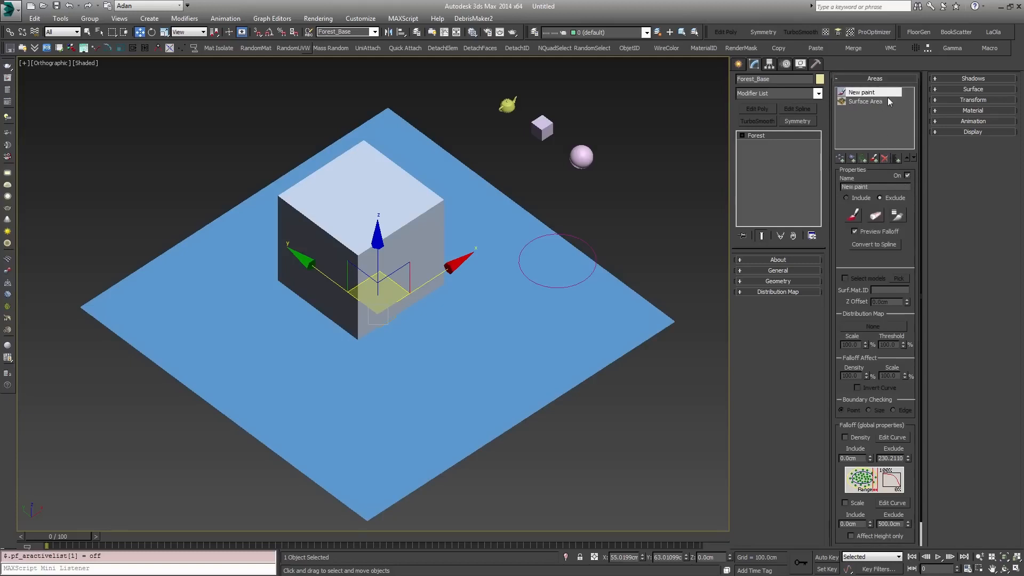
left_click(884, 159)
Step: Add a paint area set to Include and paint items around the large box
left_click(873, 159)
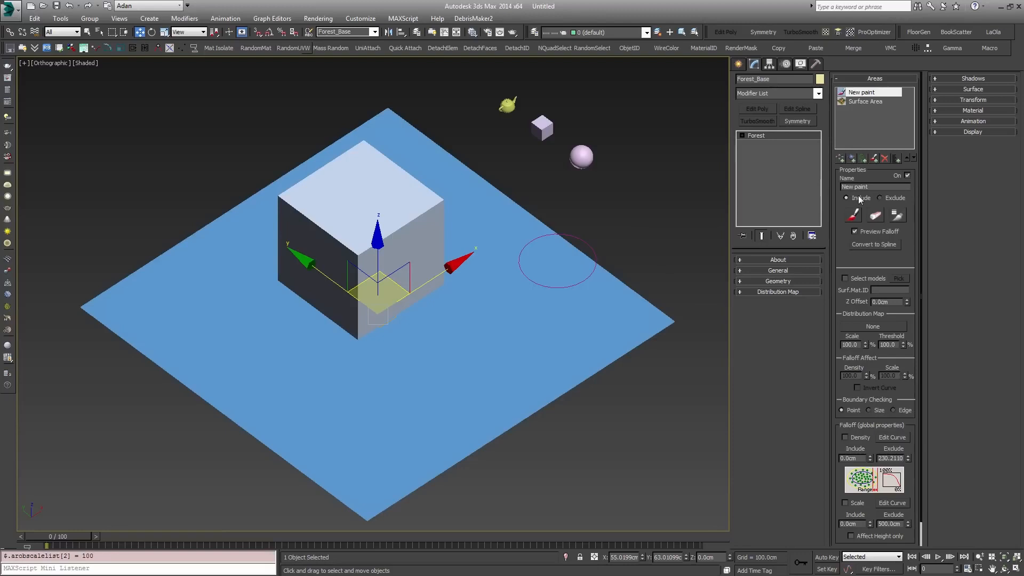
left_click(853, 215)
mouse_move(526, 301)
left_mouse_down()
mouse_move(416, 368)
mouse_move(293, 324)
mouse_move(329, 223)
mouse_move(469, 267)
left_mouse_up()
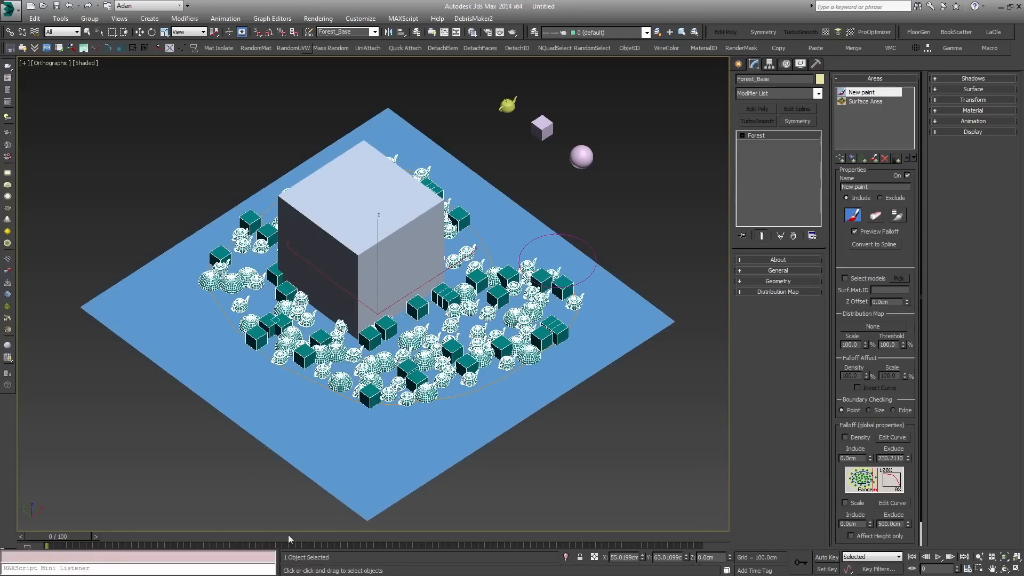
key("w")
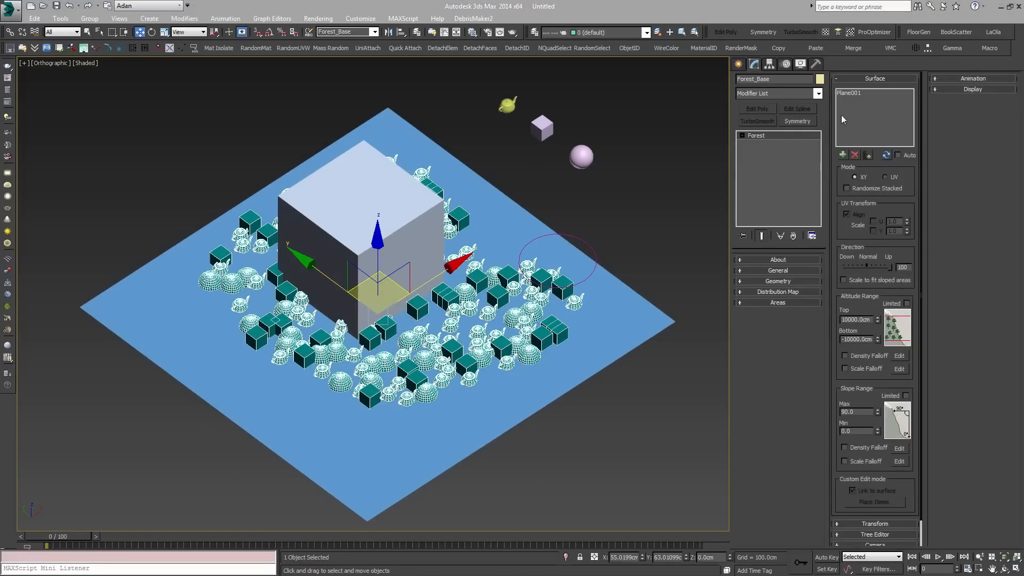
Step: Select Plane001 in the Forest surface settings, try the UV mode and return to XY mode
left_click(875, 79)
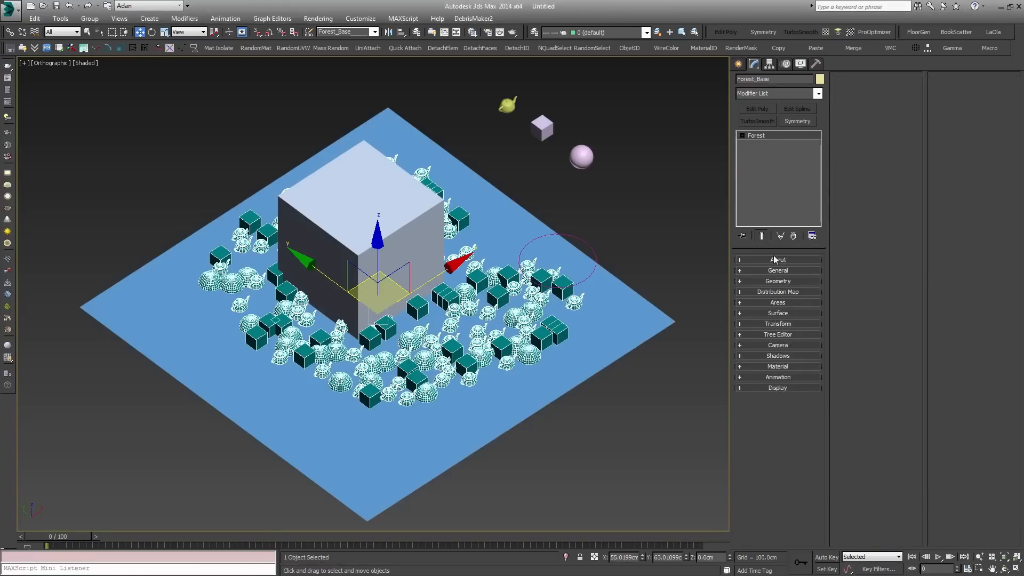
left_click(773, 313)
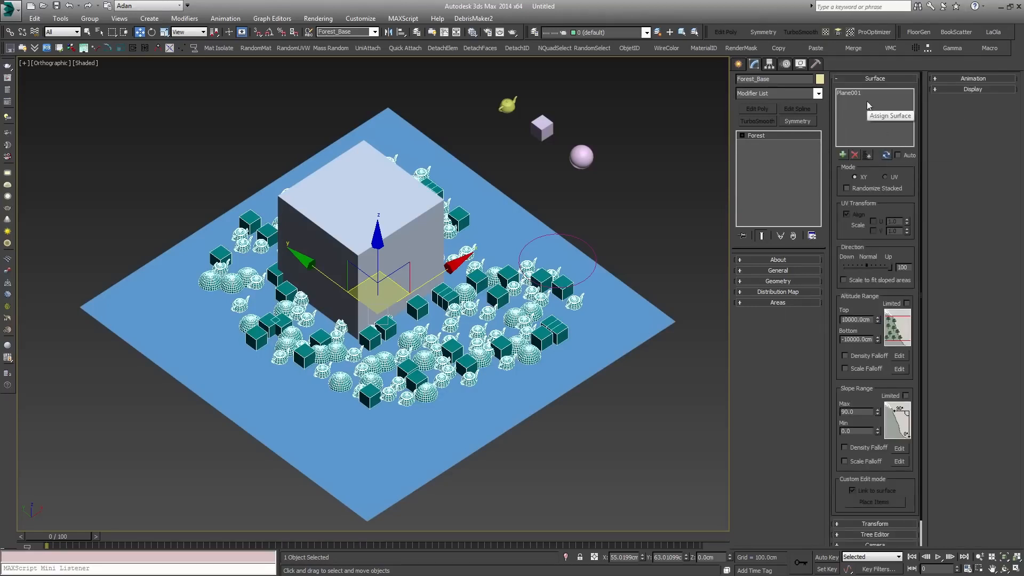
left_click(849, 95)
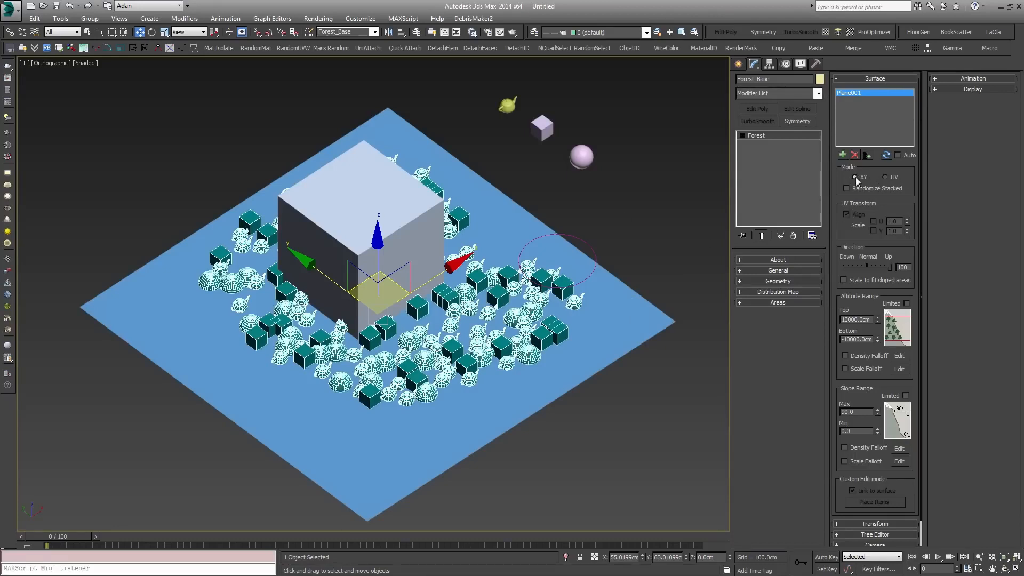
left_click(887, 177)
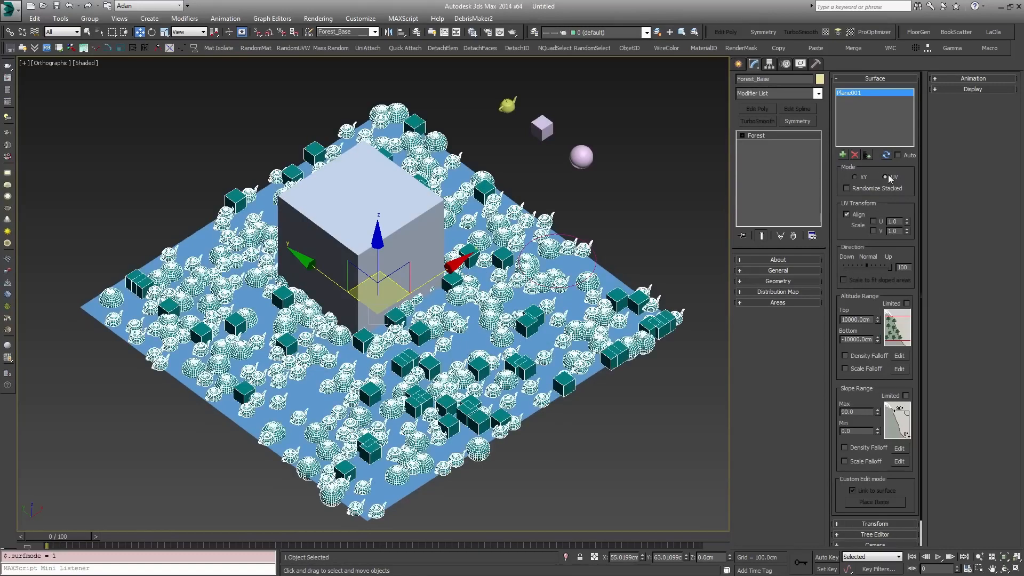
left_click(862, 180)
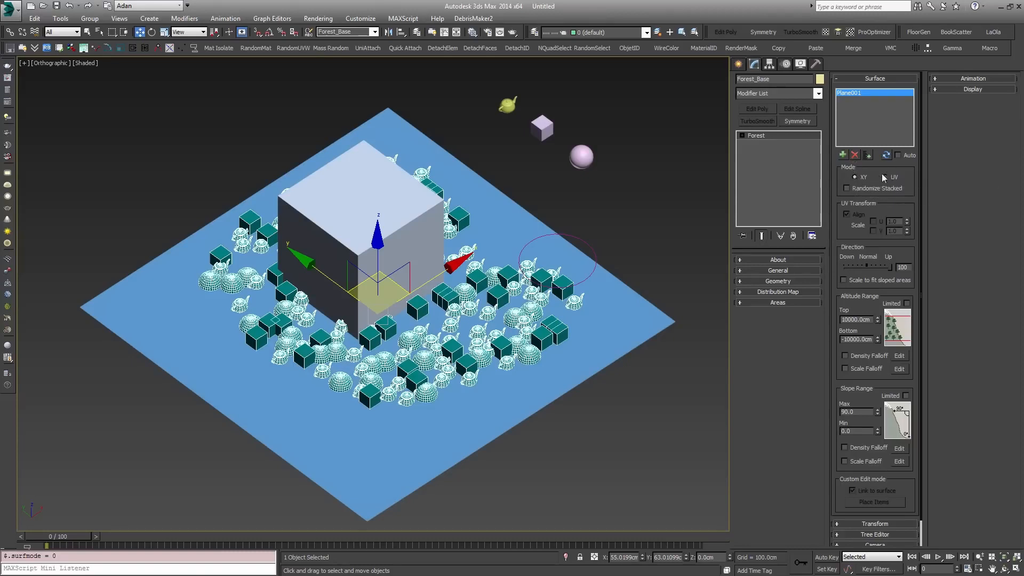
left_click(898, 157)
left_click(898, 155)
left_click(493, 297)
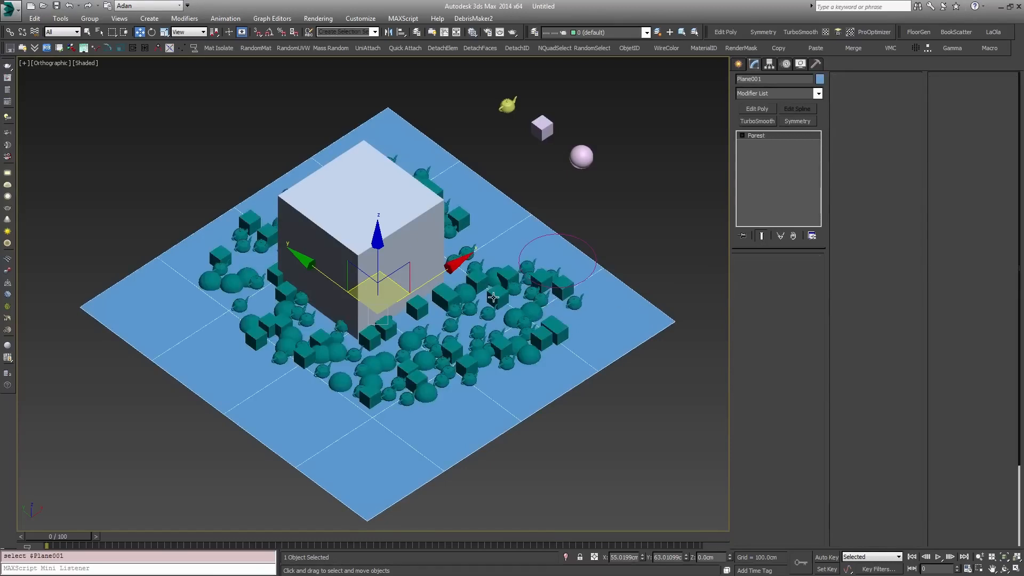
key("ctrl+z")
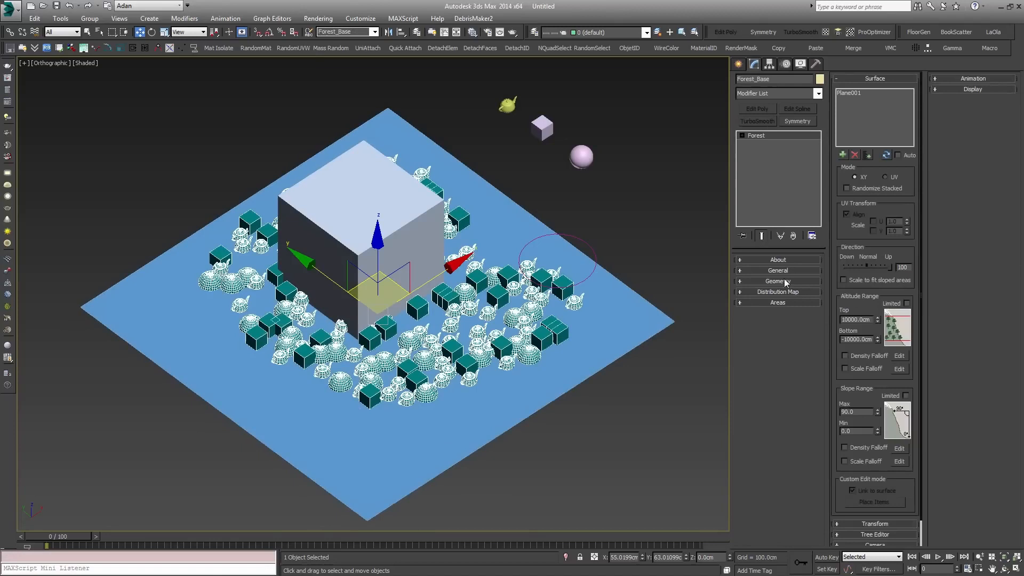
Step: Delete the paint area from the areas list and turn the Surface Area back on
left_click(778, 302)
left_click(884, 158)
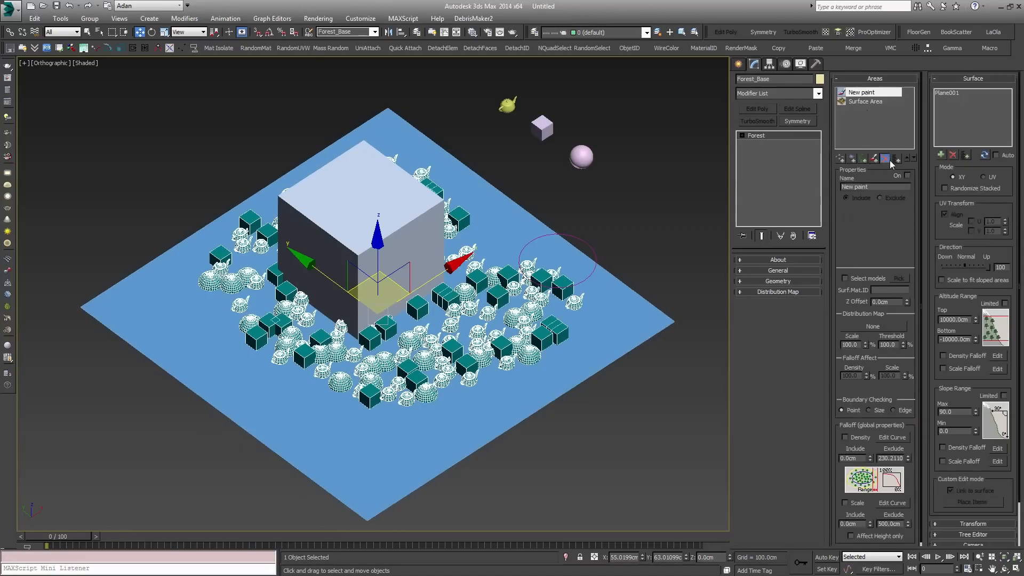
left_click(907, 176)
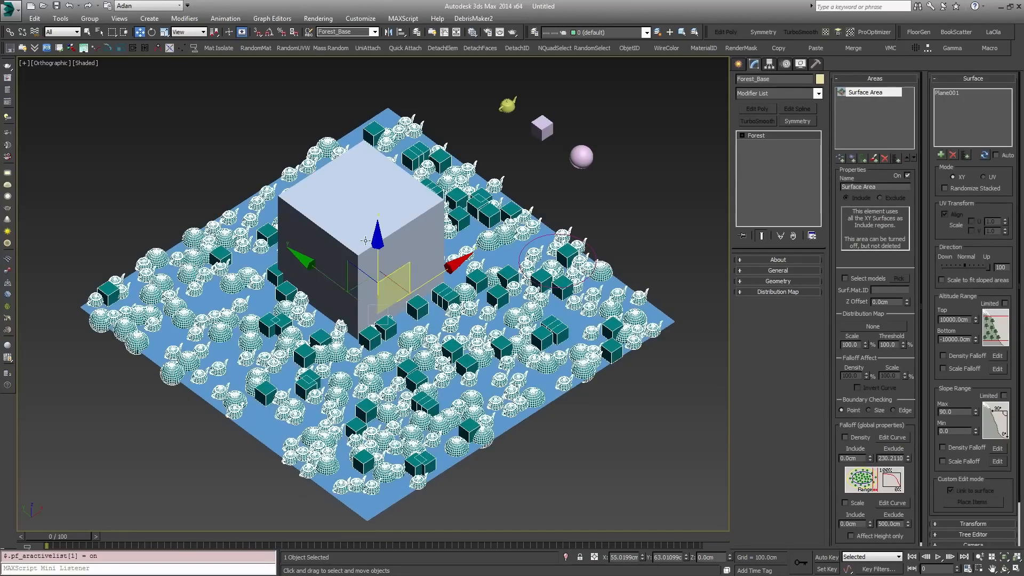
Step: Delete the large box standing on the plane
left_click(365, 241)
key("Delete")
left_click(588, 159)
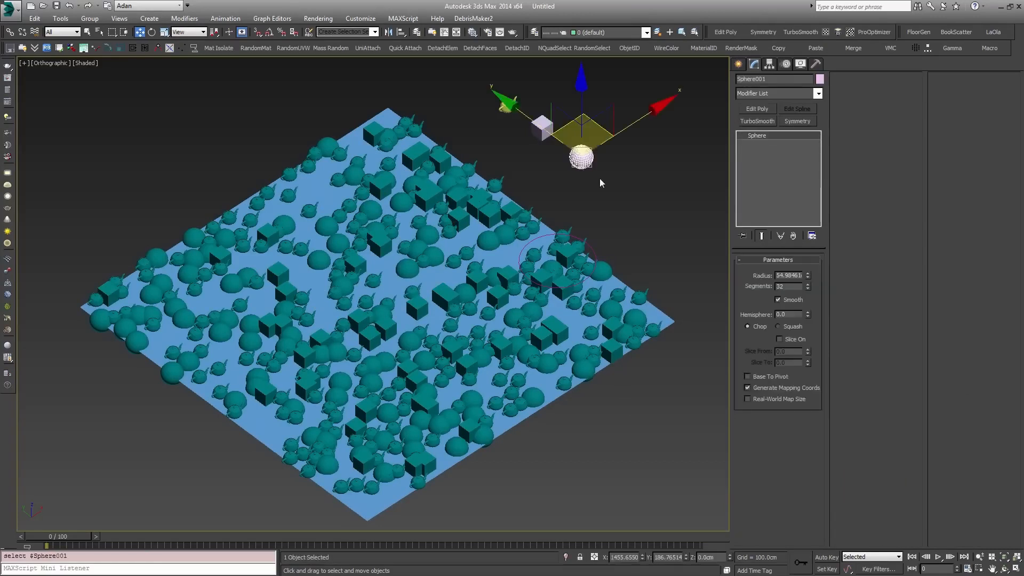
key("Delete")
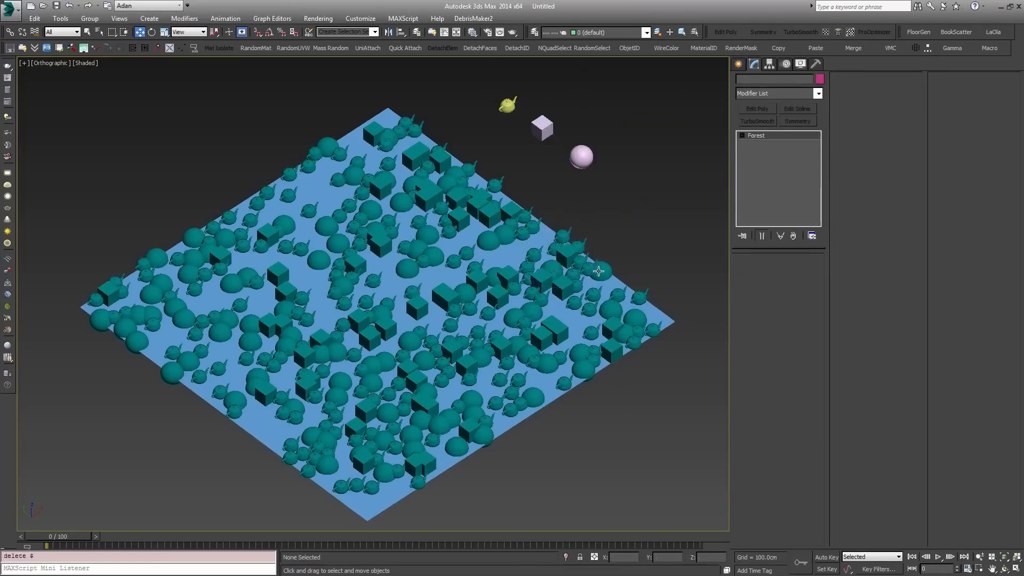
Step: Apply a TurboSmooth modifier to the base plane and set its iterations to 4
left_click(885, 78)
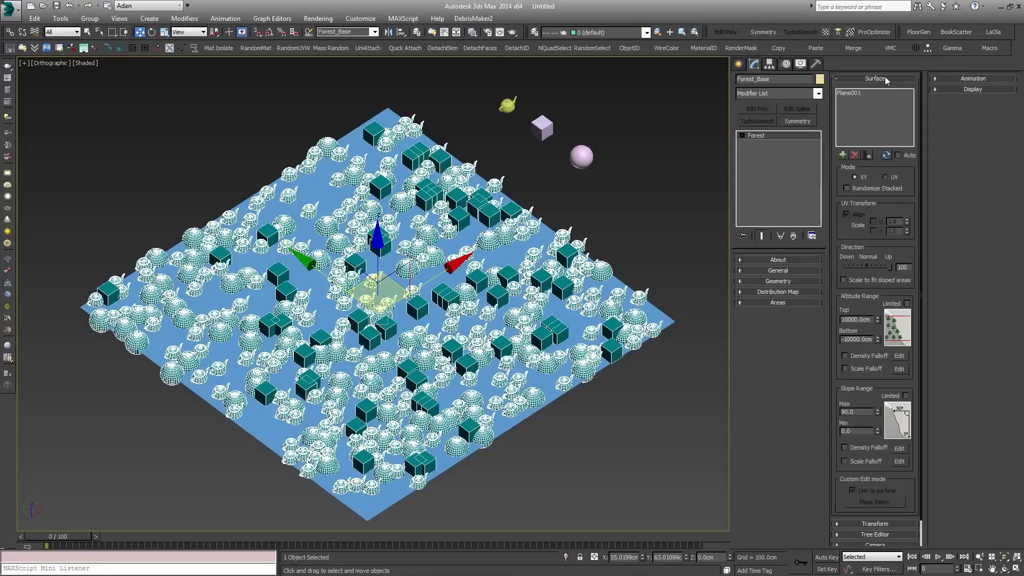
left_click(655, 314)
key("1")
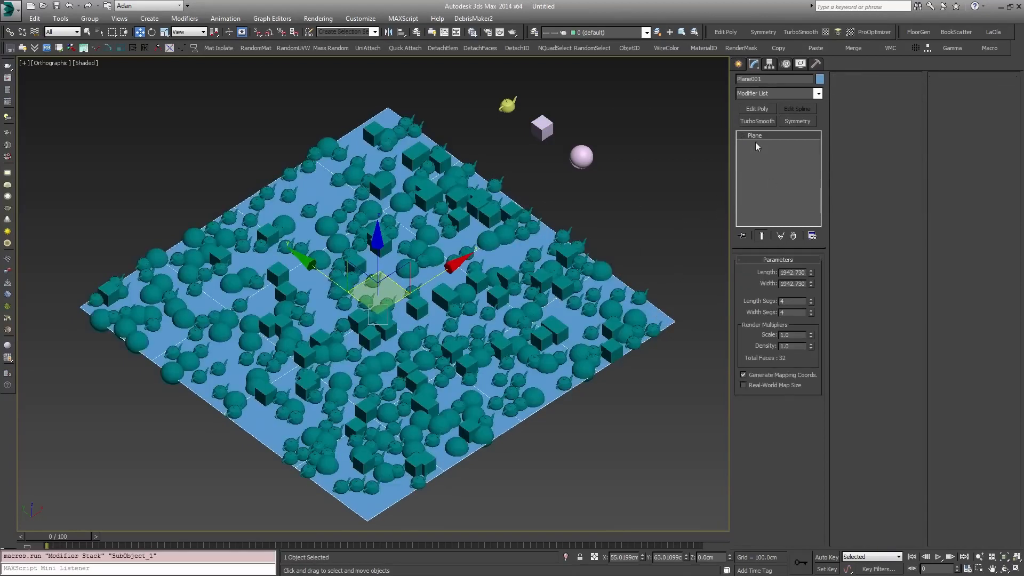
left_click(799, 32)
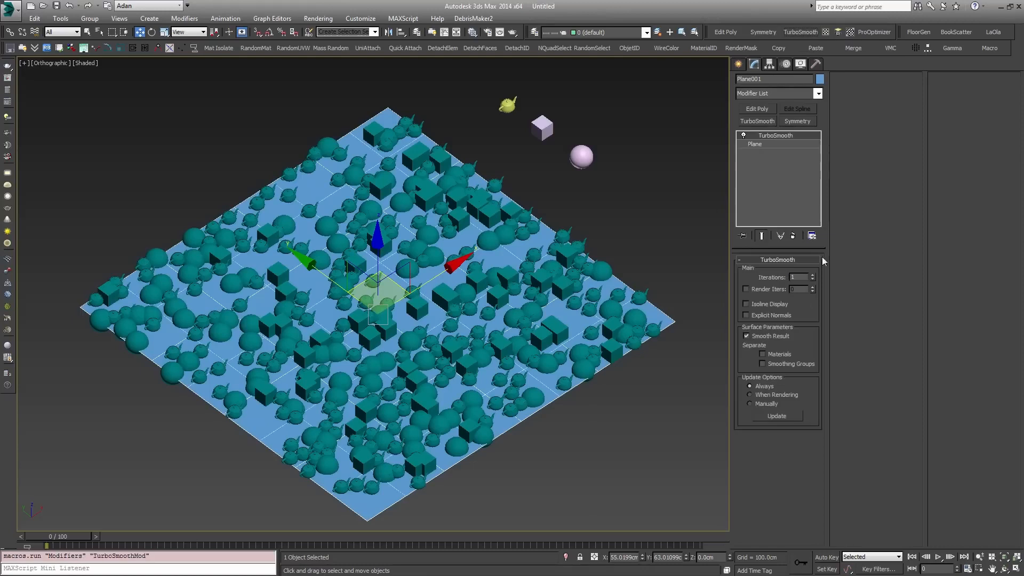
left_click(813, 275)
left_click(813, 275)
left_click(813, 275)
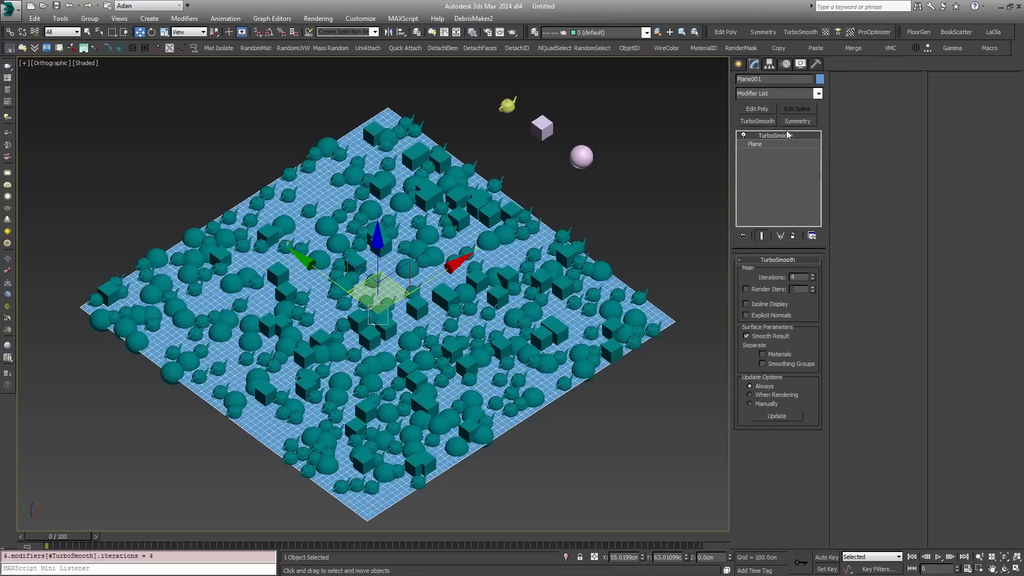
Step: Add a Displace modifier to the base plane above its TurboSmooth
left_click(788, 94)
type("displace")
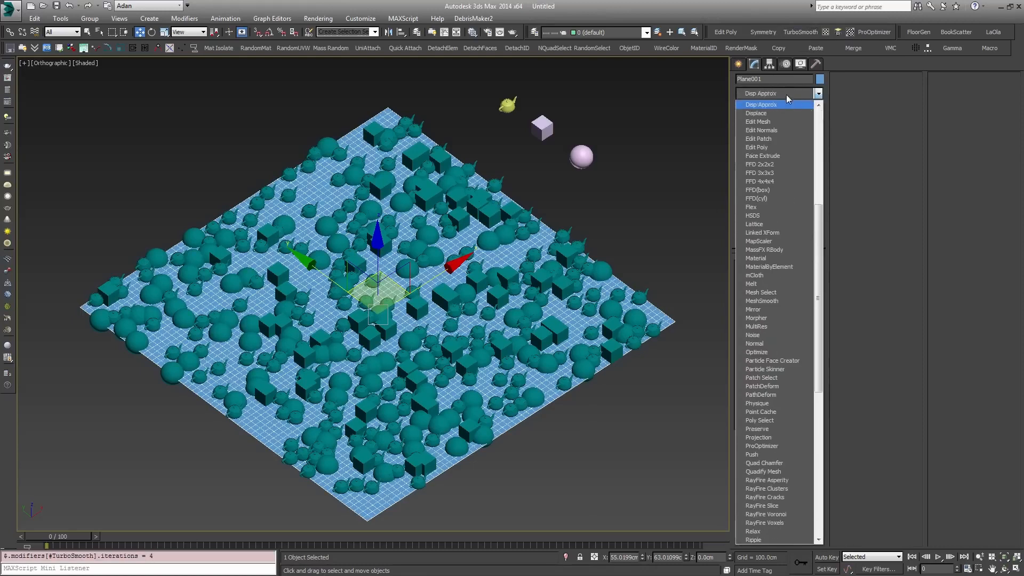
key("Return")
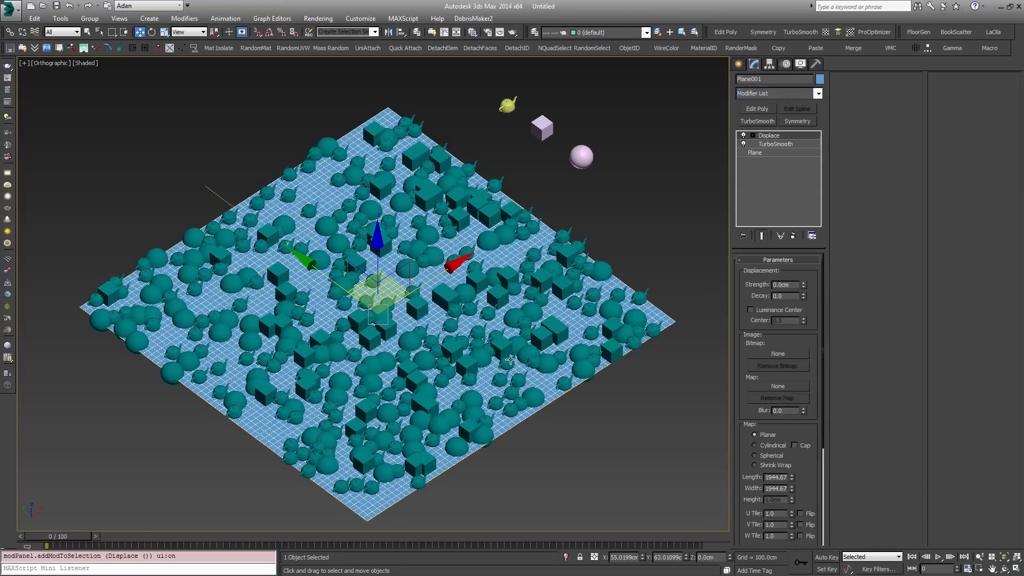
Step: Clear the Slate Material Editor view, add a BerconNoise map and assign it as the Displace modifier's map
key("m")
key("ctrl+a")
key("Delete")
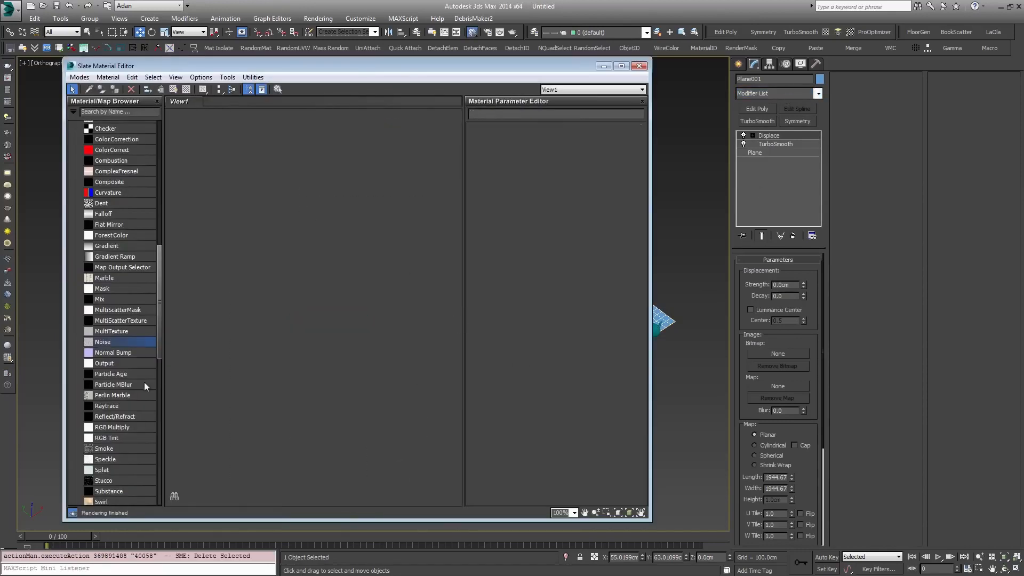
left_click_drag(159, 286, 168, 189)
left_click_drag(110, 364, 279, 294)
left_click_drag(328, 317, 790, 391)
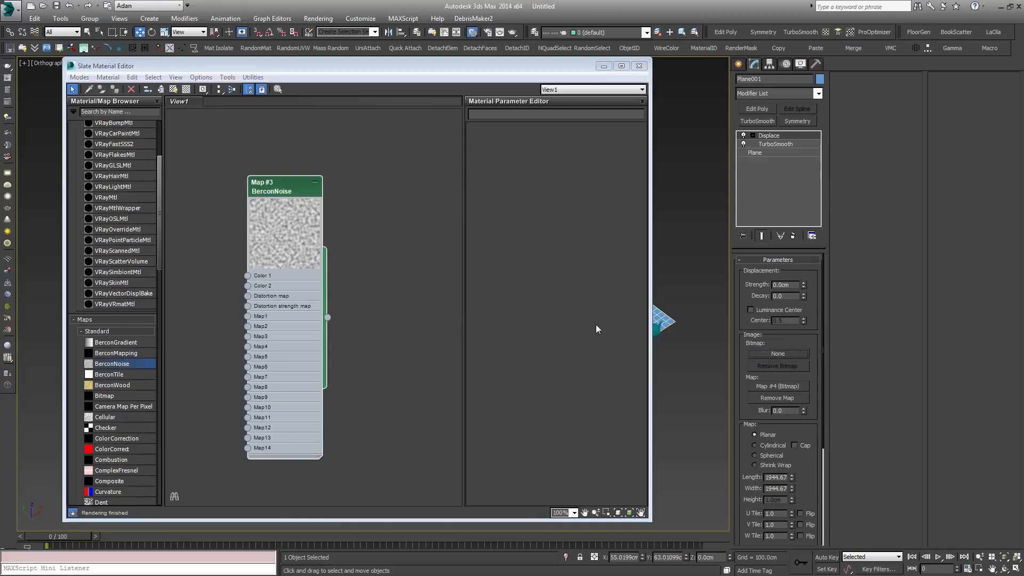
Step: Configure the BerconNoise map with size 100, noise type Worley (Voronoi) and fractal fBm Turbulence
left_click(299, 184)
double_click(284, 190)
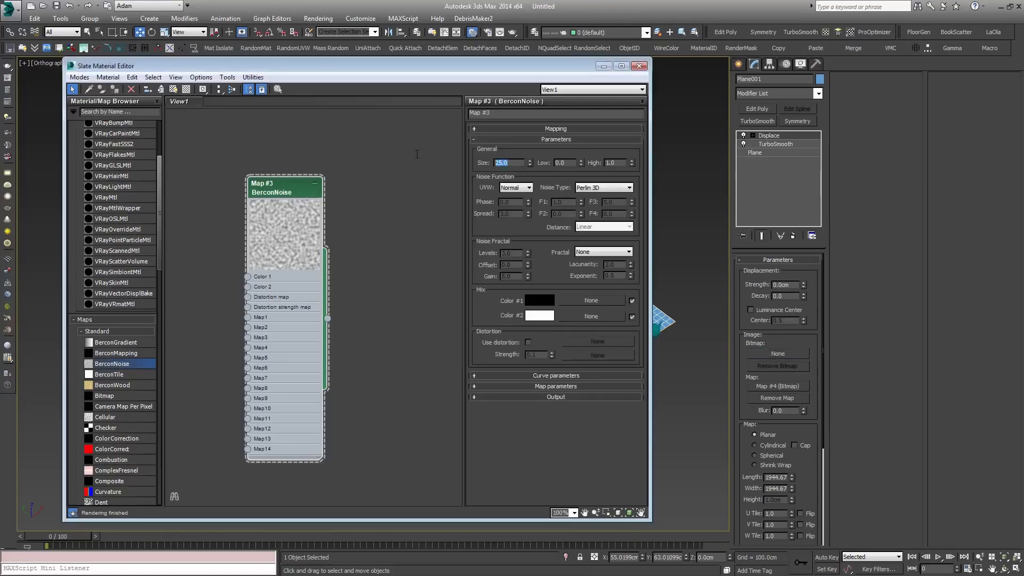
type("100")
key("Return")
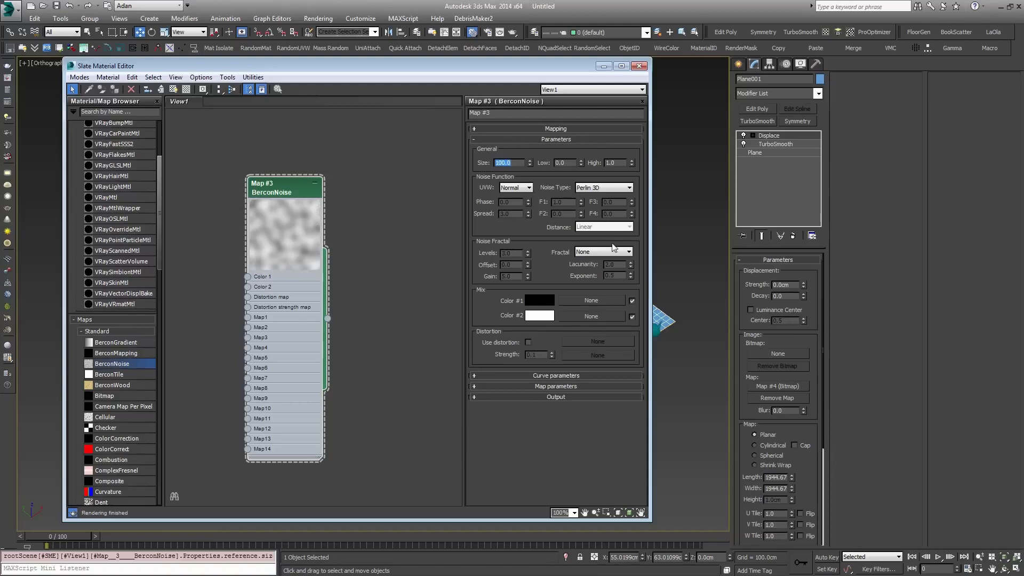
left_click(602, 188)
left_click(595, 206)
left_click(610, 252)
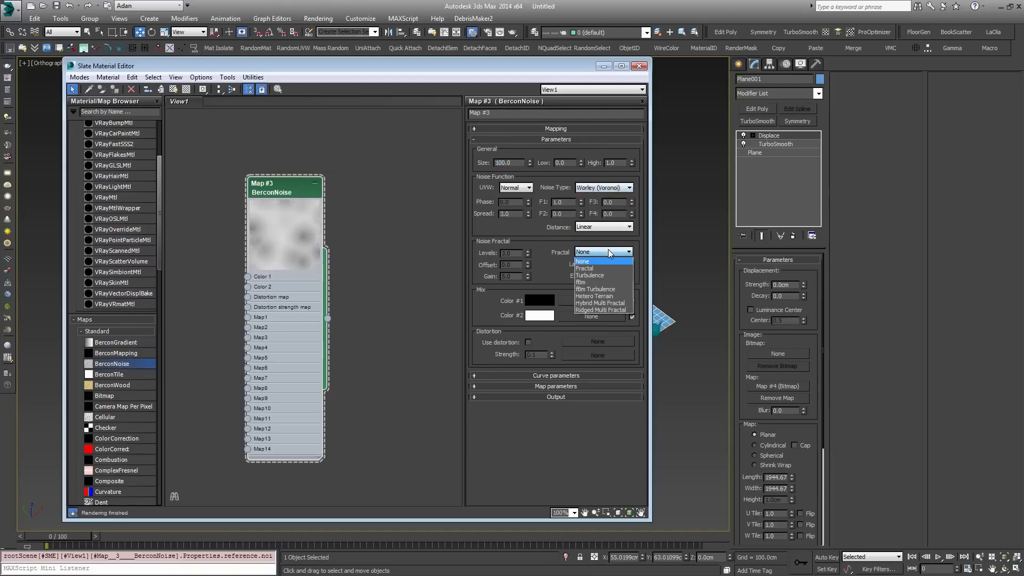
left_click(597, 290)
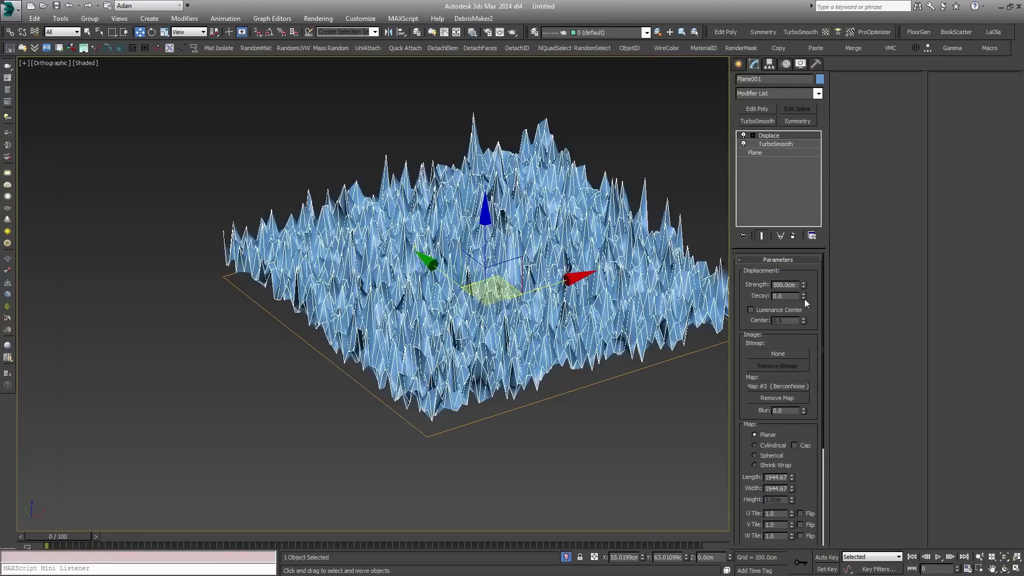
Step: Lower the Displace strength to 110 cm and increase the BerconNoise size through 200 and 300 to 500
left_click_drag(804, 287, 807, 319)
middle_click_drag(613, 323, 610, 309, "alt")
key("m")
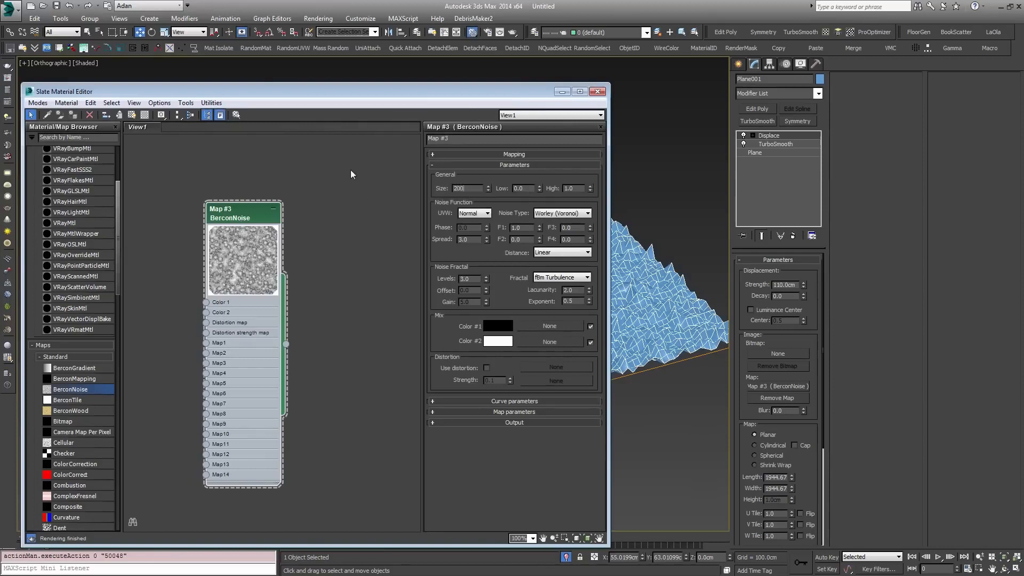
key("Return")
left_click_drag(463, 101, 183, 98)
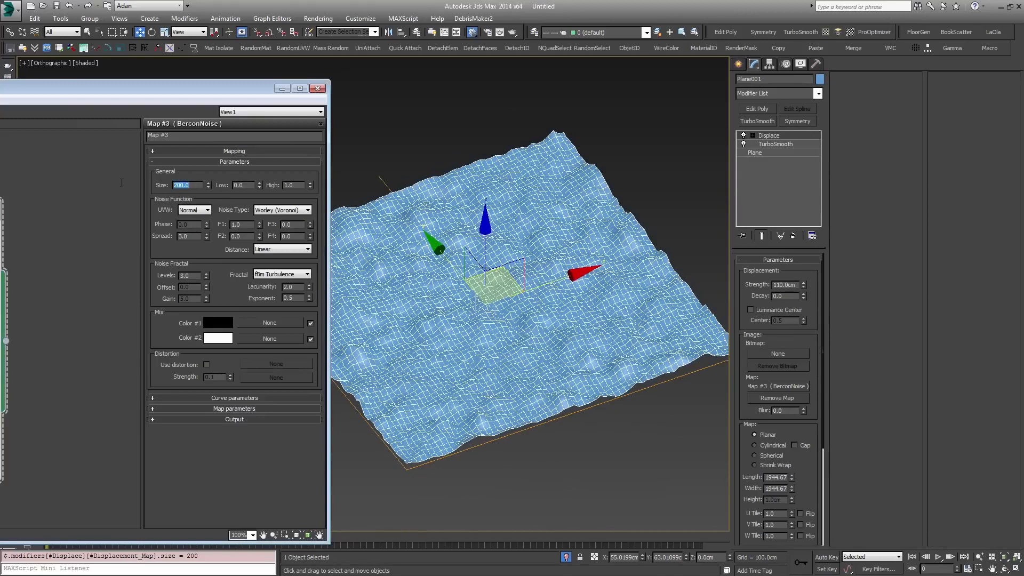
type("300")
key("Return")
type("500")
key("Return")
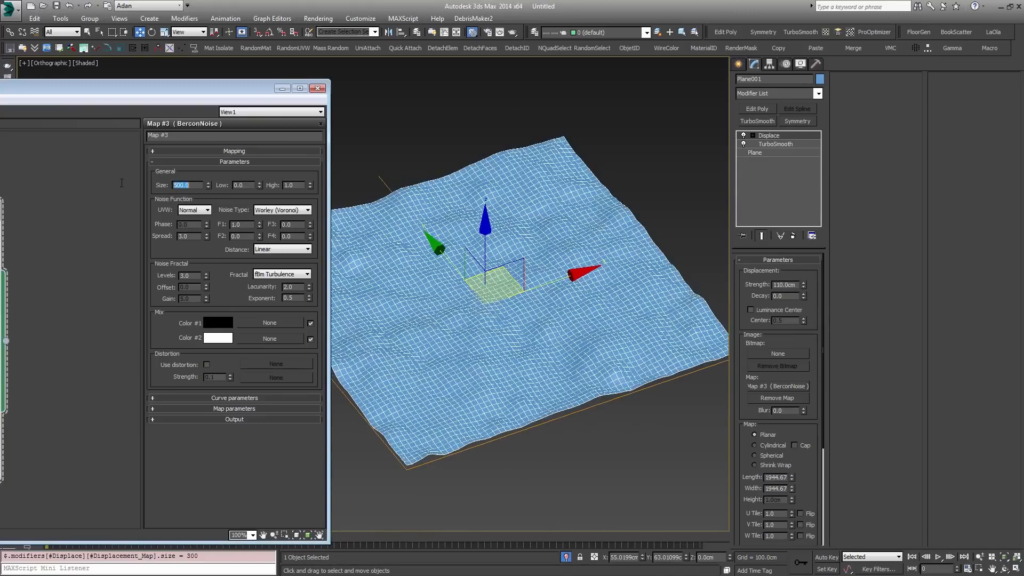
left_click(318, 91)
Step: Try the wireframe display on the terrain and return the viewport to shaded with edged faces
scroll(536, 288, "up", 4)
key("F3")
scroll(491, 299, "down", 6)
scroll(482, 301, "up", 2)
key("F4")
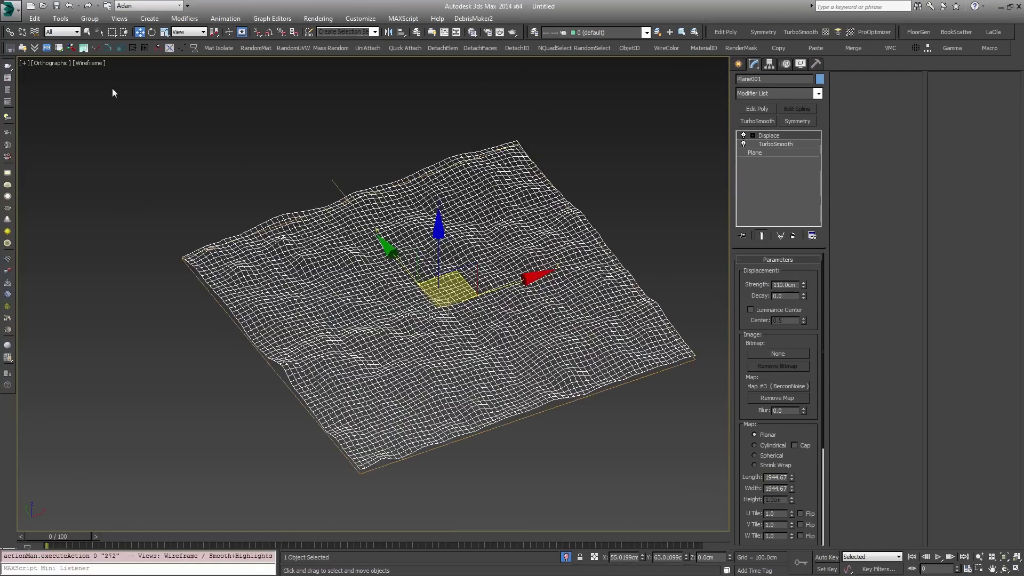
left_click(112, 88)
left_click(104, 63)
left_click(124, 87)
left_click(503, 264)
key("F4")
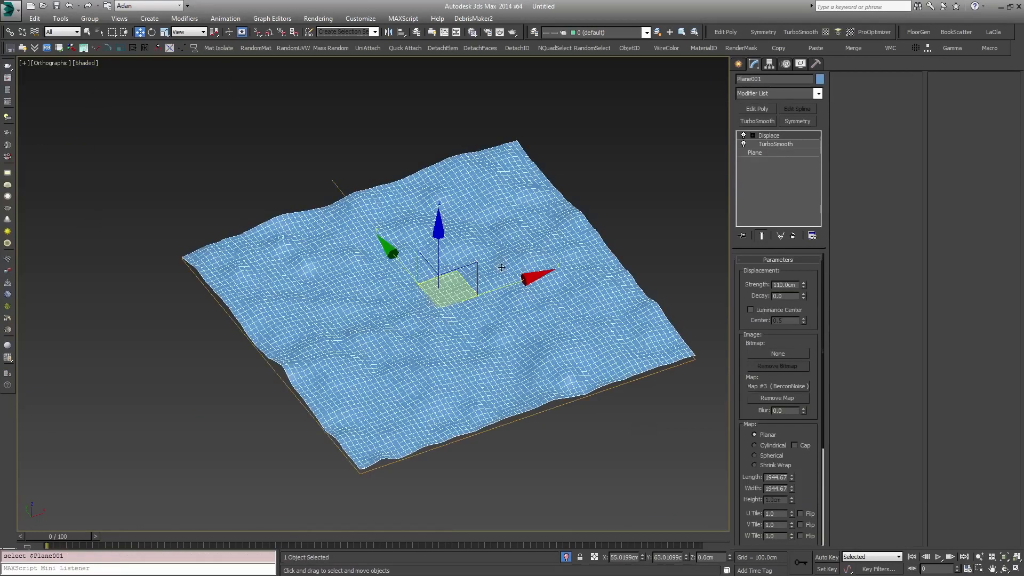
Step: Turn off the edged faces display so the terrain is plainly shaded
scroll(566, 269, "up", 4)
scroll(482, 227, "down", 2)
left_click(24, 63)
left_click(58, 190)
left_click(605, 412)
left_click(543, 246)
key("F4")
middle_click_drag(474, 265, 681, 302, "alt")
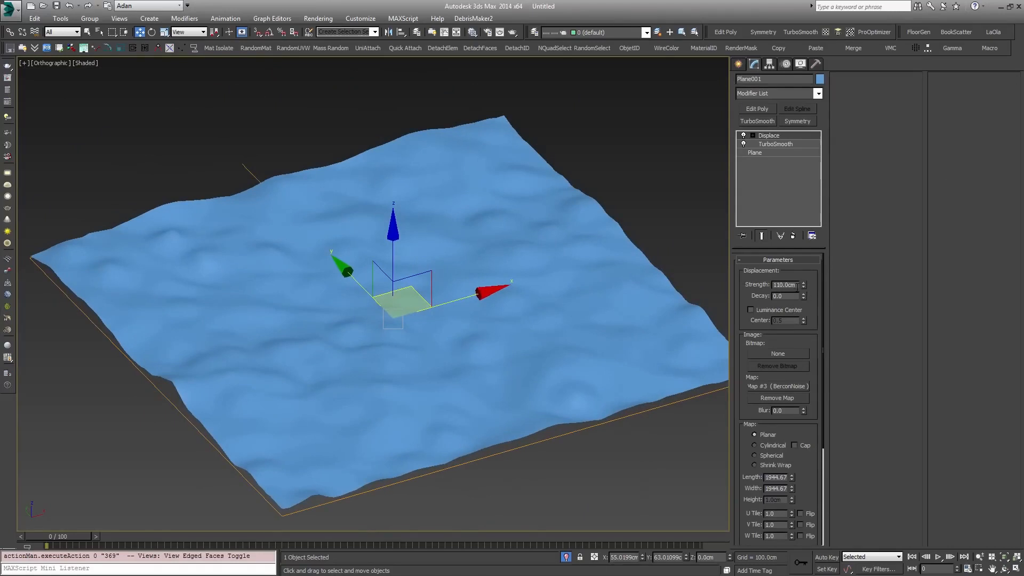
Step: Try a Displace strength of 50 cm on the plane and raise it to 173 cm
type("50")
key("Return")
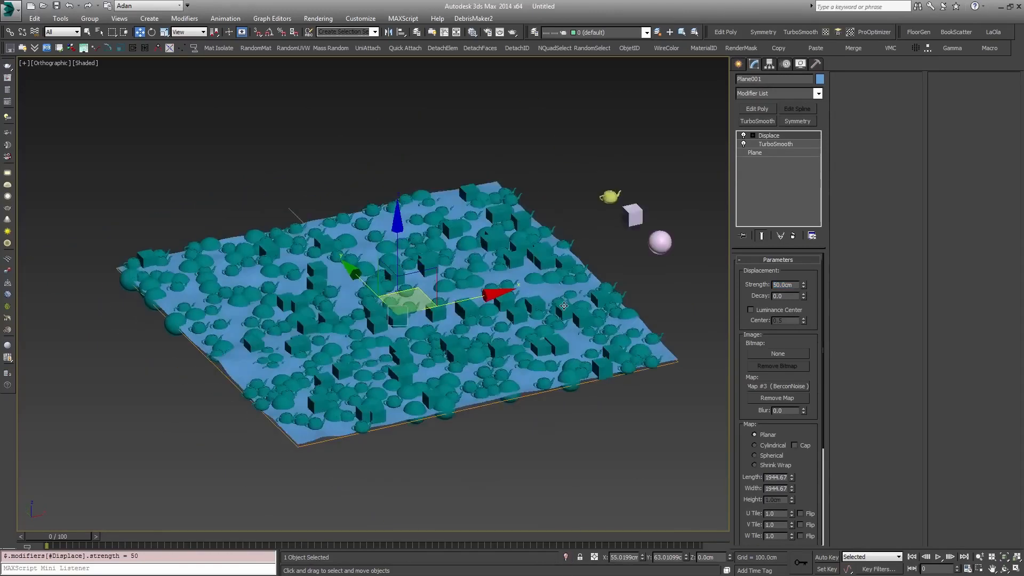
middle_click_drag(564, 306, 700, 306, "alt")
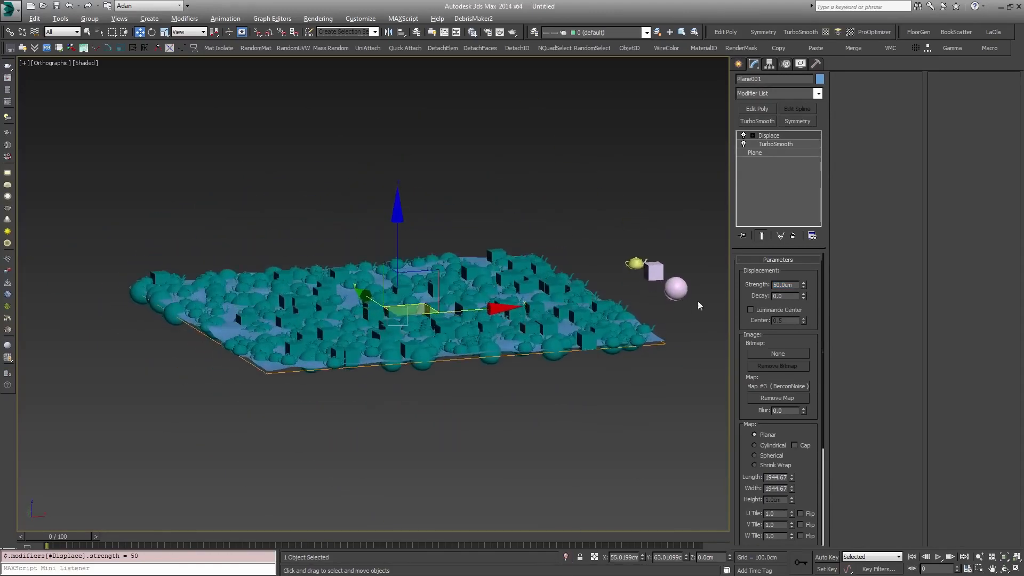
left_click_drag(804, 287, 710, 153)
middle_click_drag(500, 269, 520, 297, "alt")
Step: Select the Forest object and turn on automatic updating for its surface
left_click(623, 360)
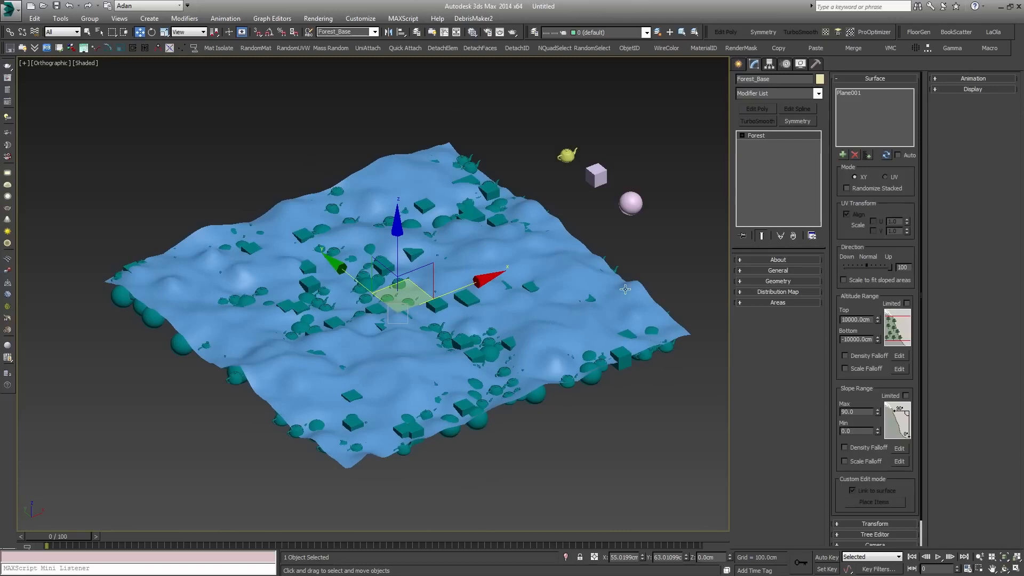
left_click(898, 155)
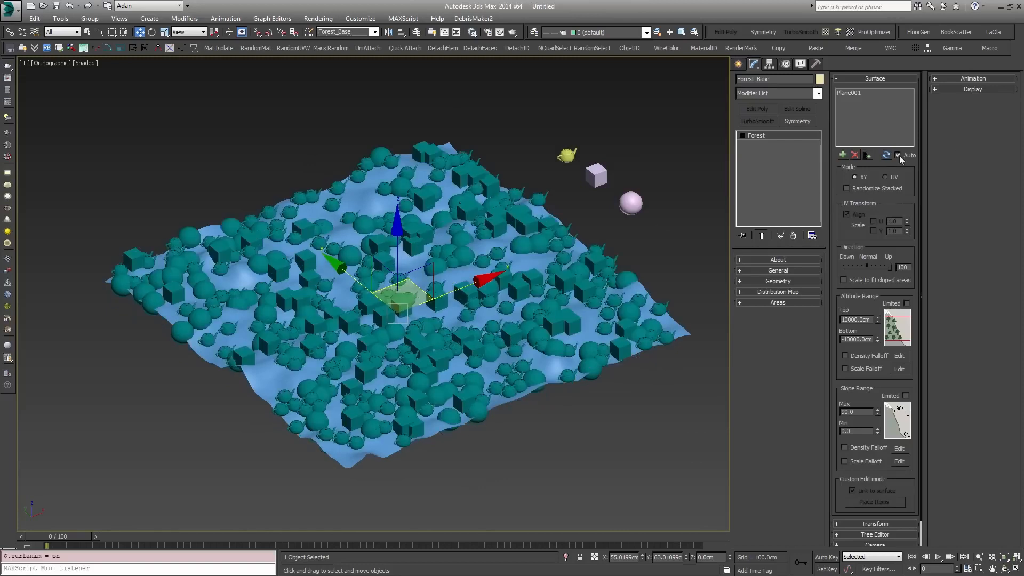
Step: Select the terrain plane and increase its Displace strength to about 593 cm
left_click(554, 369)
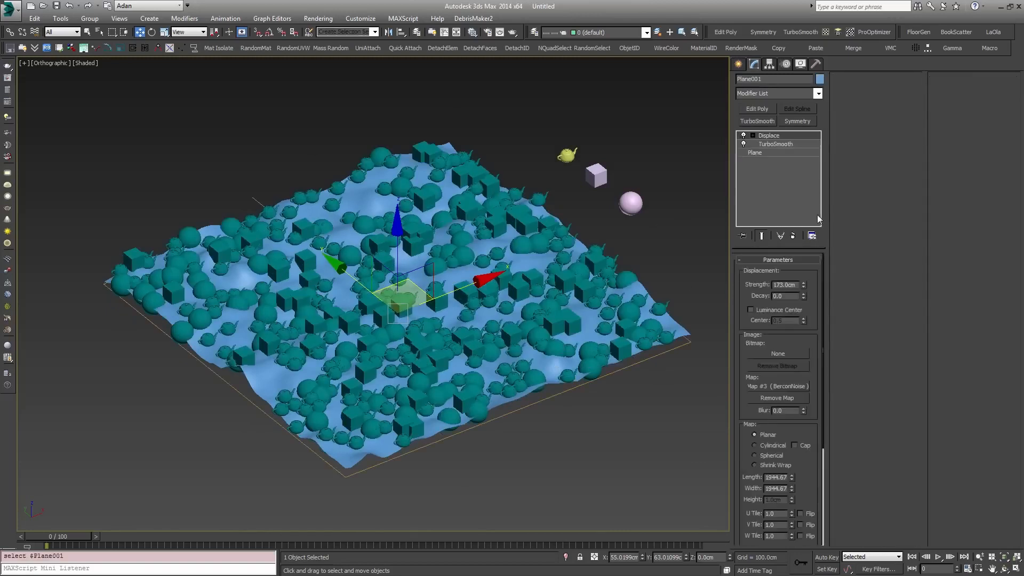
left_click_drag(803, 287, 728, 6)
right_click(728, 7)
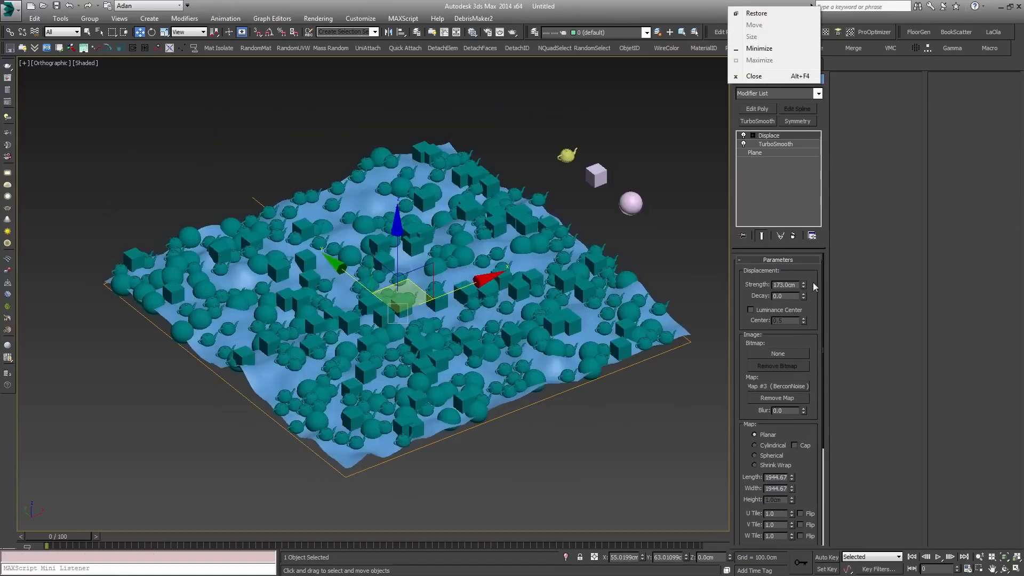
left_click_drag(804, 286, 784, 148)
middle_click_drag(443, 274, 533, 281, "alt")
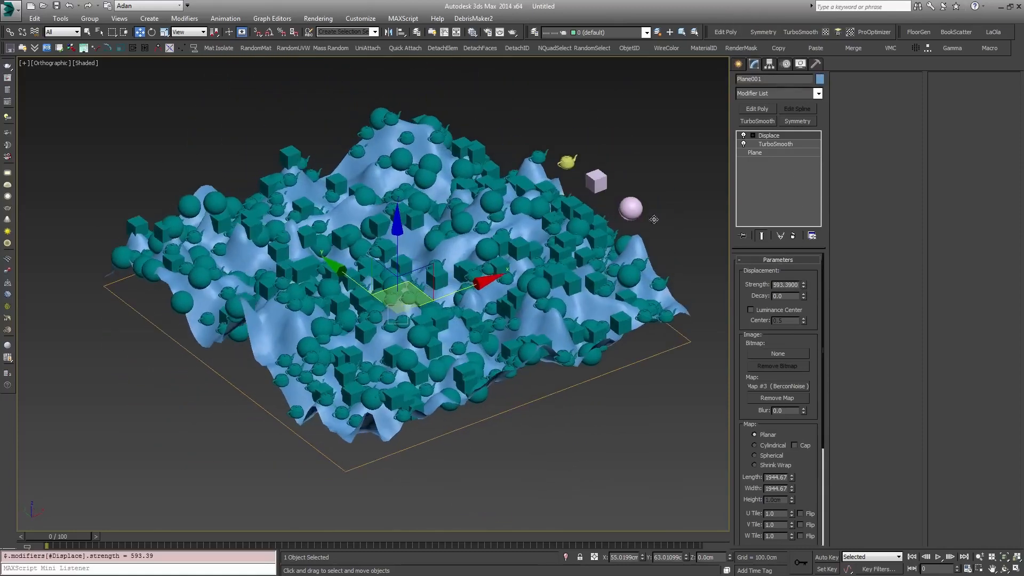
Step: Set the Forest surface direction to Normal (0) and inspect how the scattered objects tilt on the slopes
left_click(606, 231)
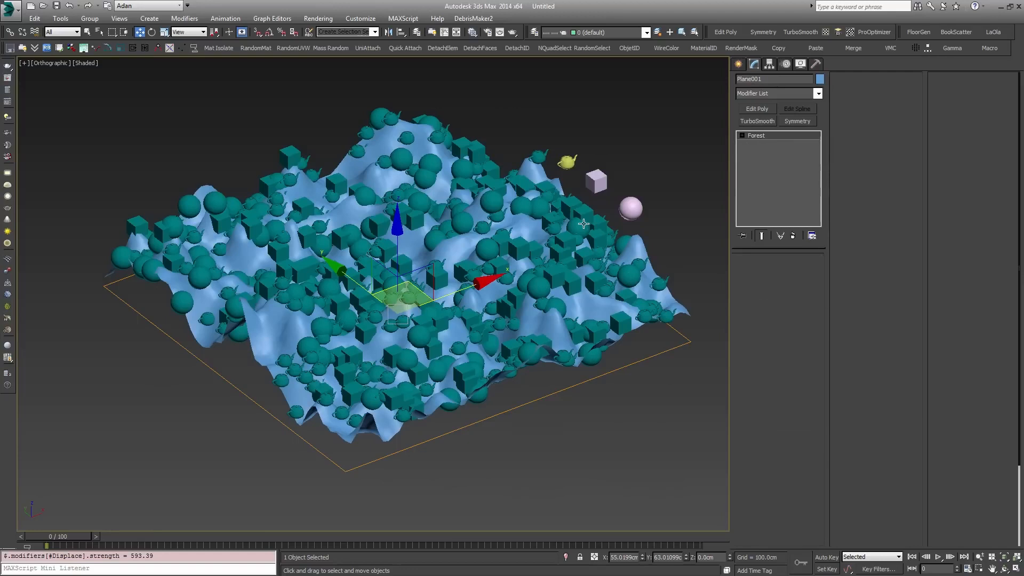
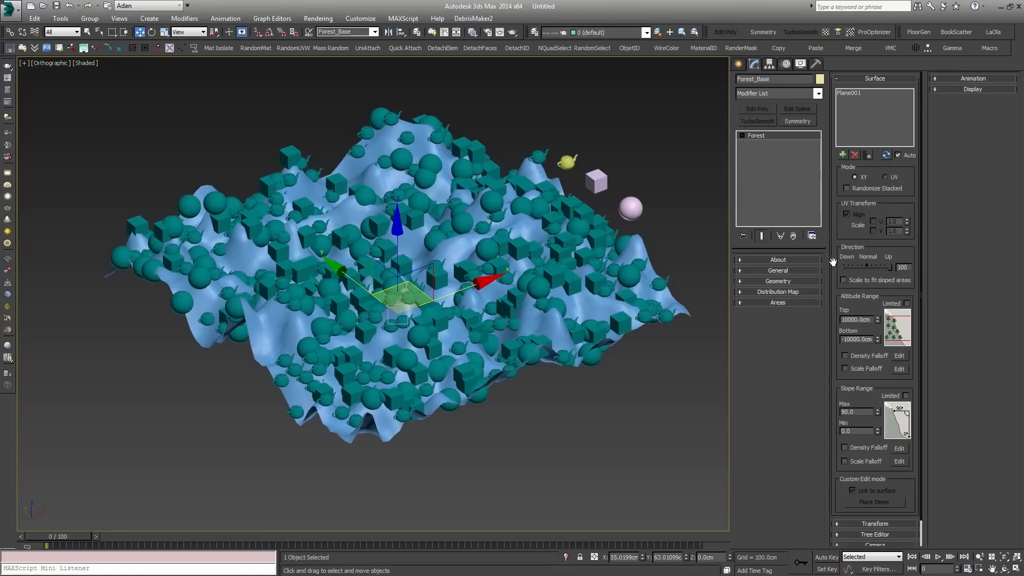
mouse_move(888, 266)
scroll(688, 274, "up", 5)
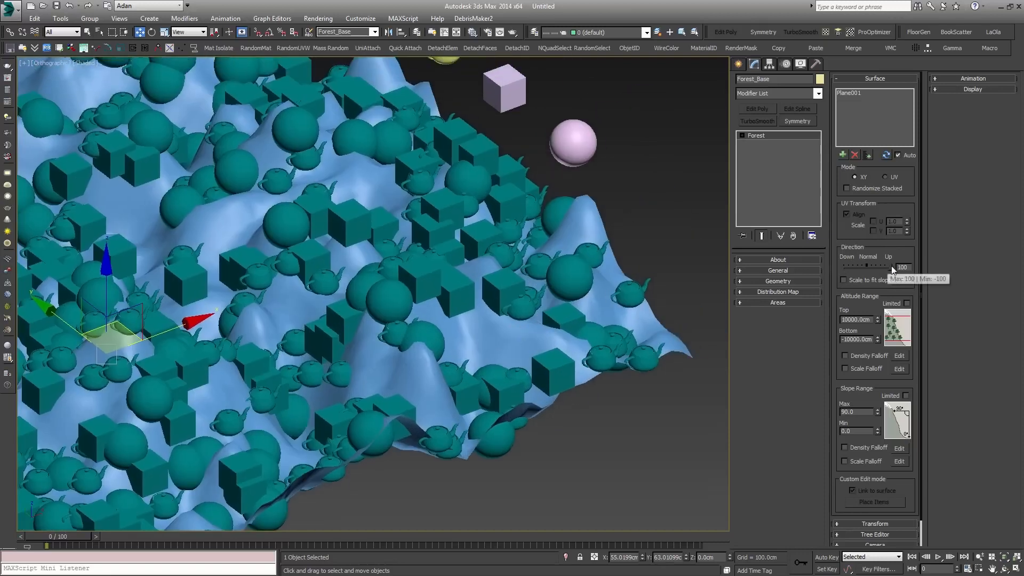
left_click_drag(890, 266, 865, 266)
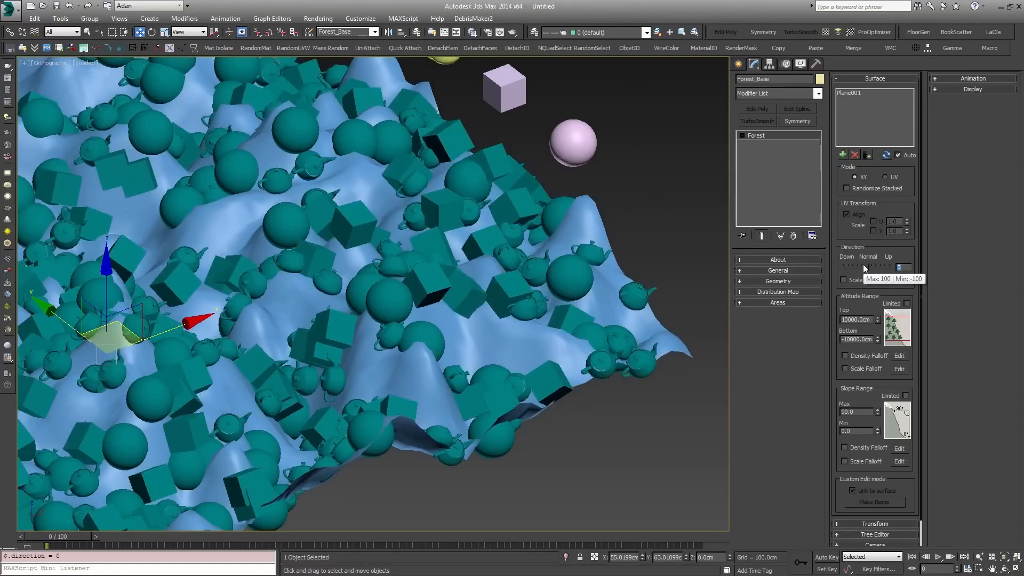
middle_click_drag(435, 147, 501, 273)
scroll(329, 154, "up", 2)
scroll(328, 153, "up", 2)
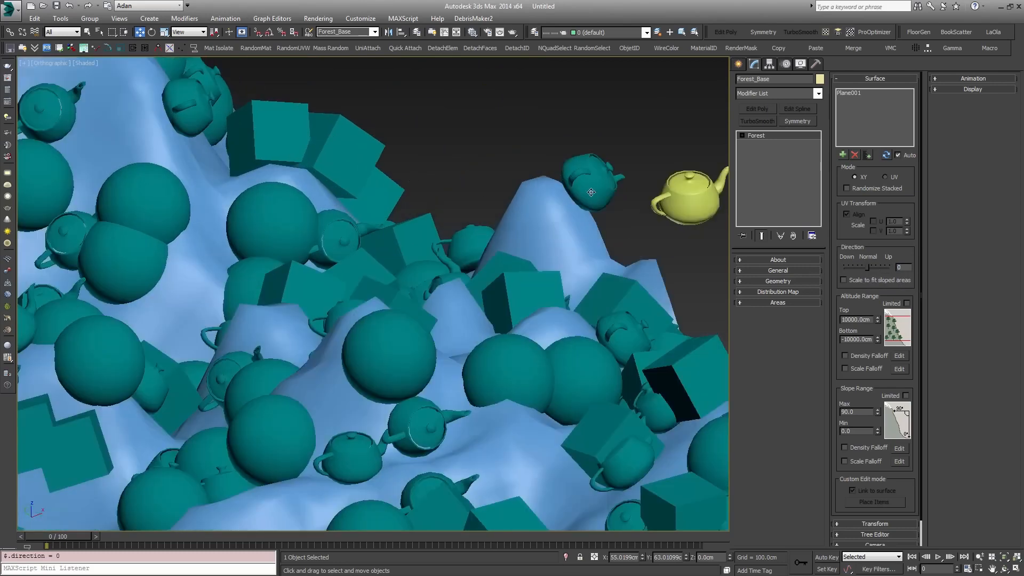
scroll(516, 287, "down", 4)
middle_click_drag(408, 355, 532, 287, "alt")
middle_click_drag(583, 247, 484, 279)
Step: Select the source box beside the terrain and convert it to an Editable Poly
left_click(440, 174)
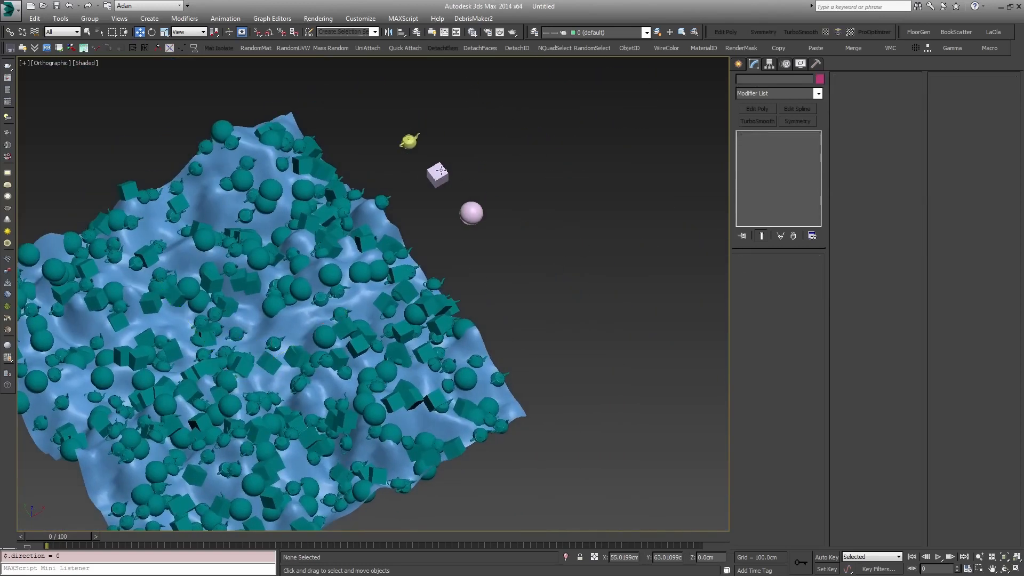
middle_click_drag(460, 182, 503, 259)
scroll(502, 259, "up", 5)
right_click(776, 136)
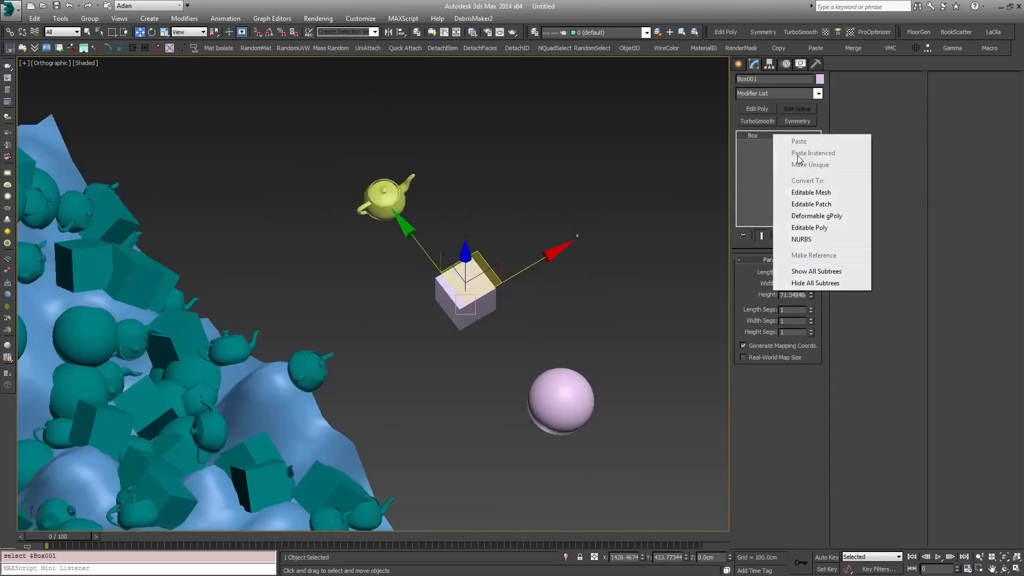
left_click(815, 230)
Step: Select all vertices of the source box and scale them down uniformly to a tiny cube
key("1")
left_click_drag(528, 352, 409, 234)
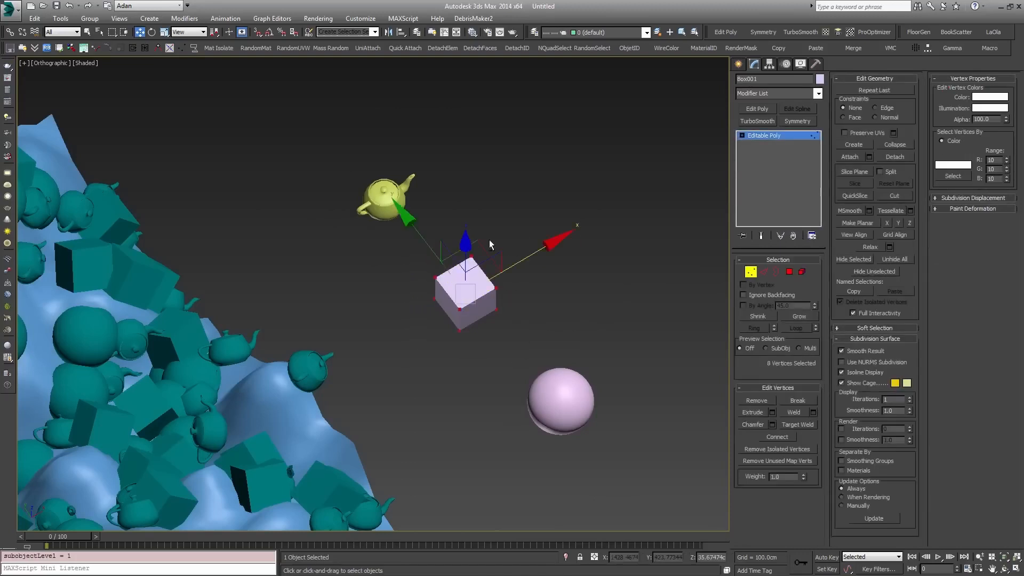
middle_click_drag(488, 238, 480, 282, "alt")
key("r")
left_click_drag(472, 288, 478, 482)
middle_click_drag(490, 224, 505, 281, "alt")
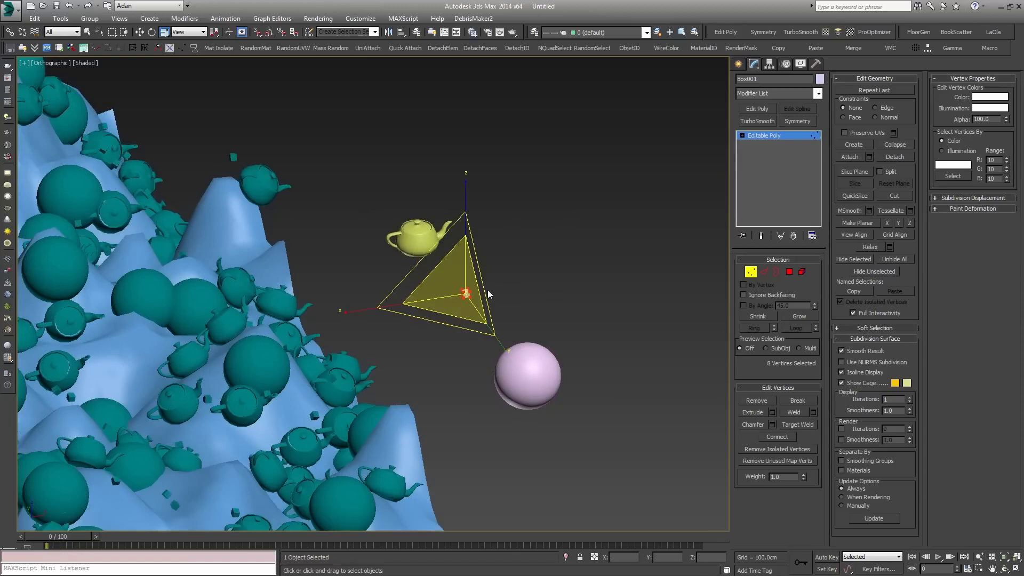
scroll(468, 292, "up", 5)
Step: Raise the small box's top polygon by about 215 cm to form a thin pole and leave polygon editing
key("3")
left_click(791, 272)
scroll(458, 299, "down", 6)
key("w")
left_click_drag(446, 235, 459, 159)
scroll(473, 190, "down", 4)
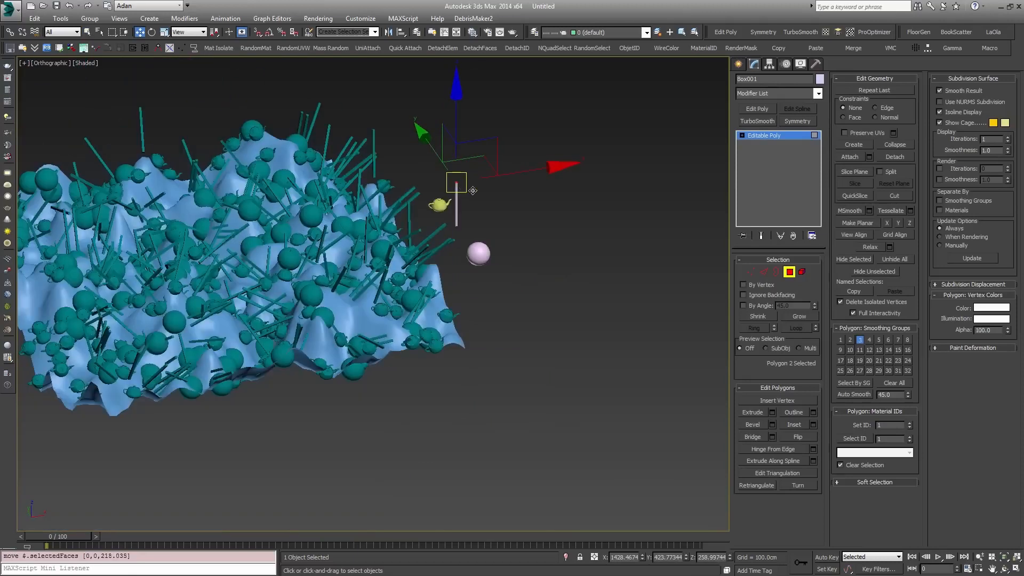
middle_click_drag(473, 190, 494, 197, "alt")
left_click(790, 272)
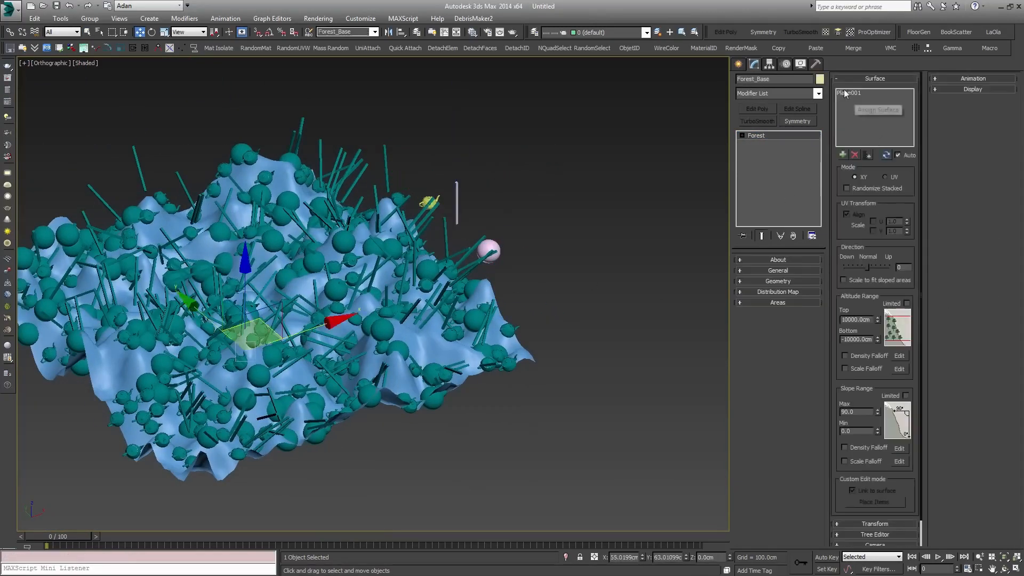
Step: Remove the teapot and sphere from the Forest geometry list, keeping only the box
left_click(778, 282)
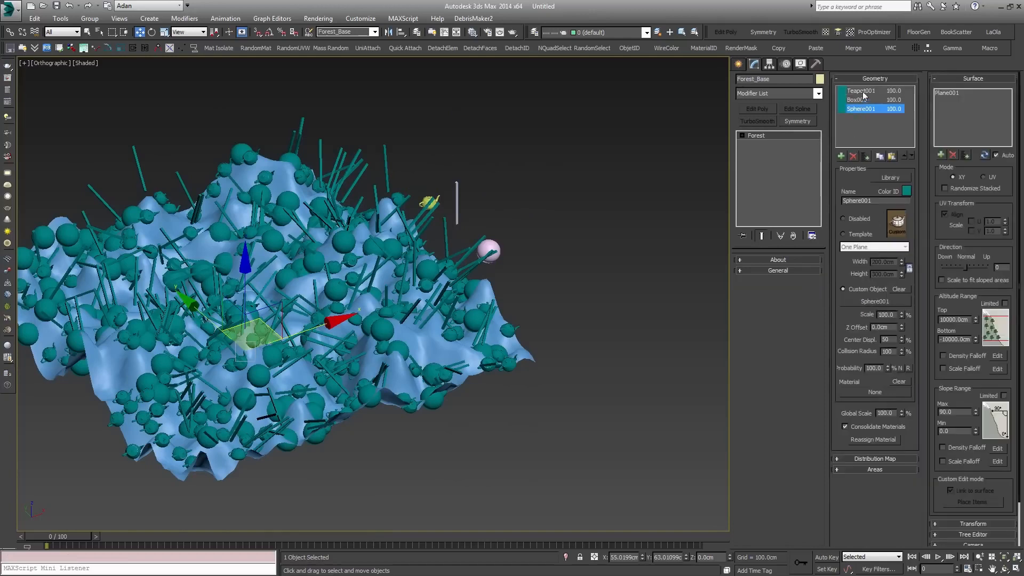
left_click(872, 111)
left_click(853, 156)
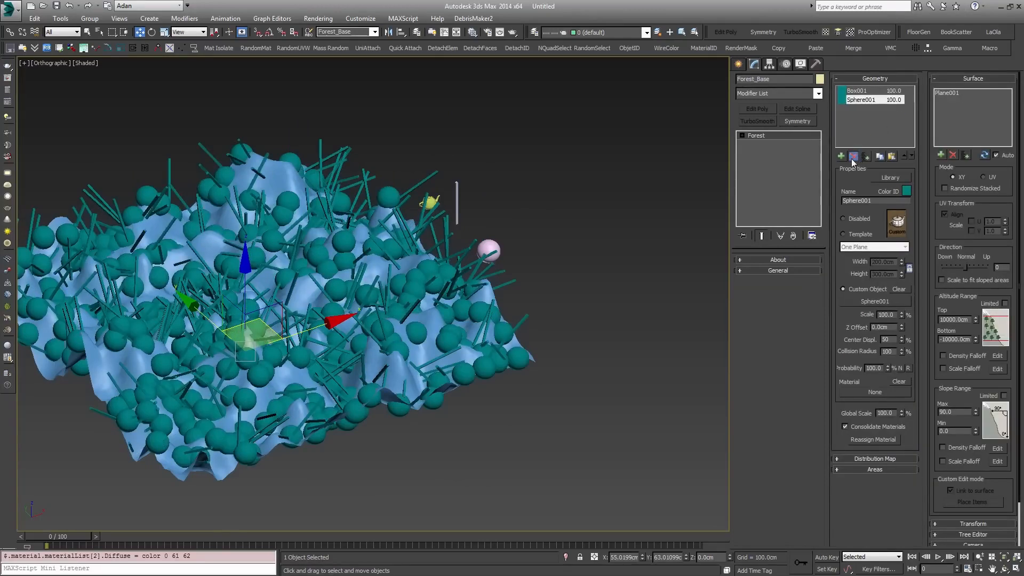
middle_click_drag(464, 240, 526, 286, "alt")
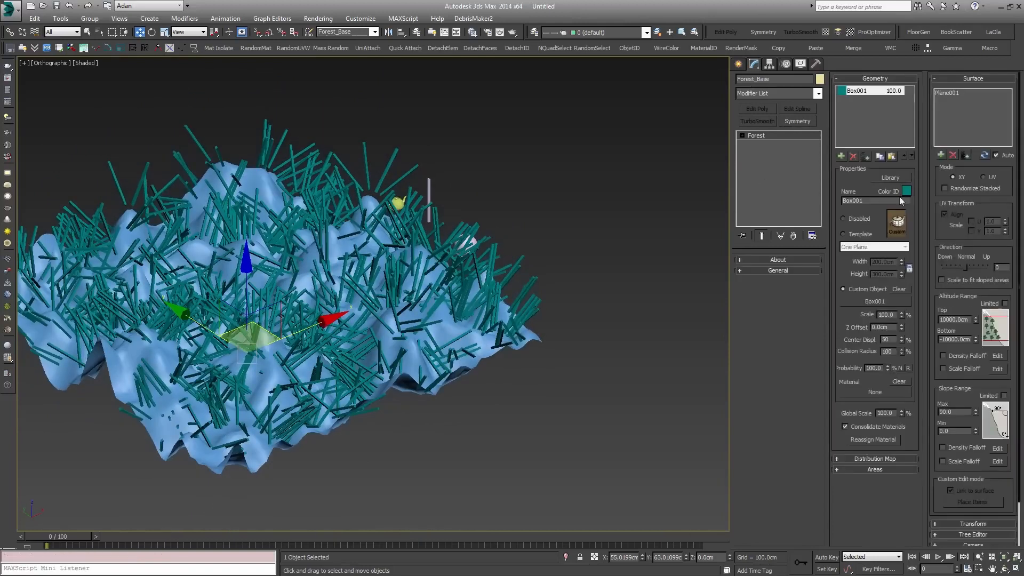
Step: Set the Forest surface direction to 100 so the scattered poles point fully up
left_click(896, 81)
middle_click_drag(429, 301, 564, 319, "alt")
scroll(434, 302, "up", 4)
left_click_drag(903, 268, 865, 267)
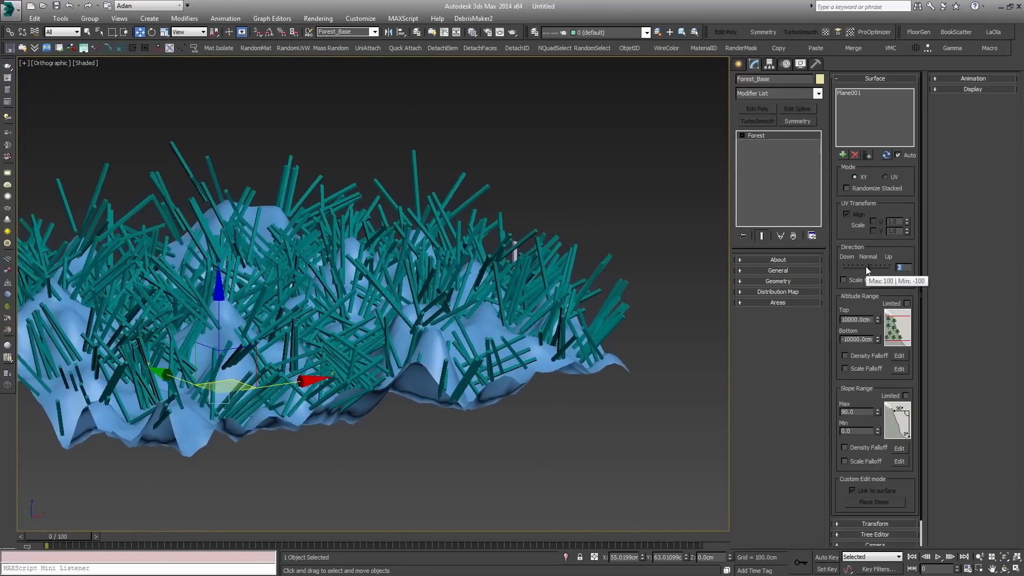
type("100")
key("Return")
middle_click_drag(428, 258, 521, 244, "alt")
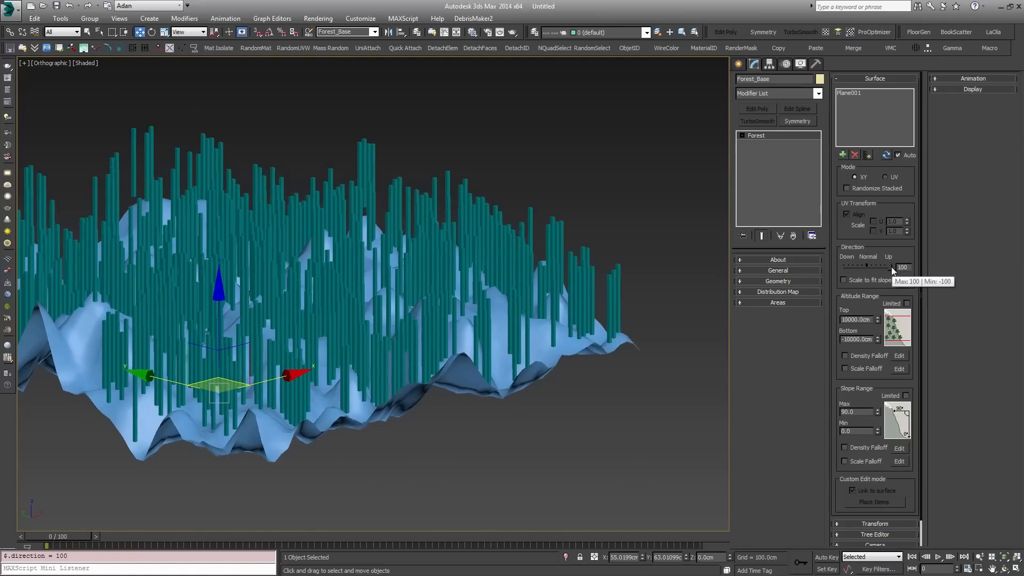
Step: Enable the altitude range limit on the Forest surface and set its top altitude to 757 cm
left_click_drag(893, 270, 876, 207)
middle_click_drag(518, 322, 525, 296, "alt")
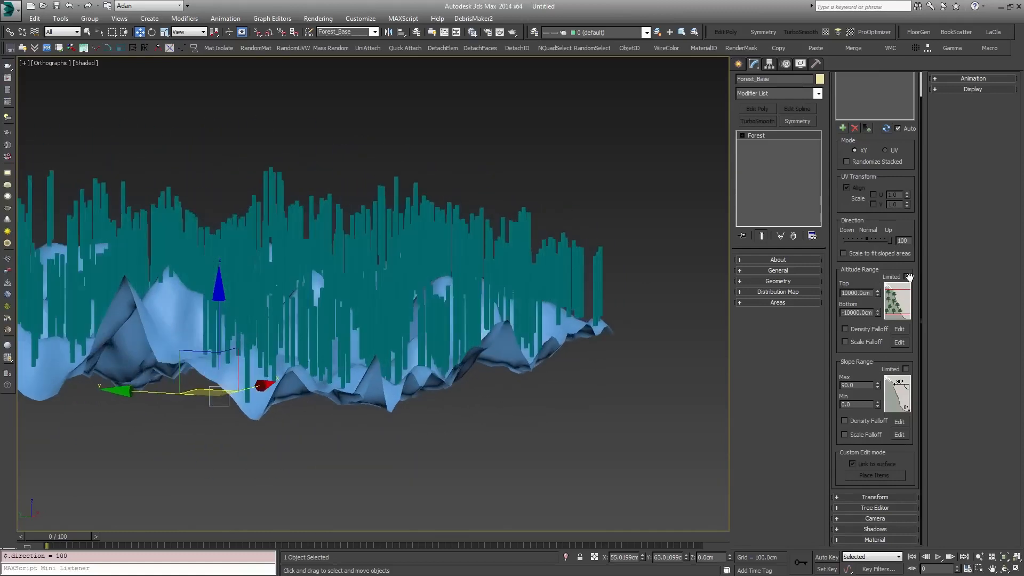
middle_click_drag(427, 274, 595, 253, "alt")
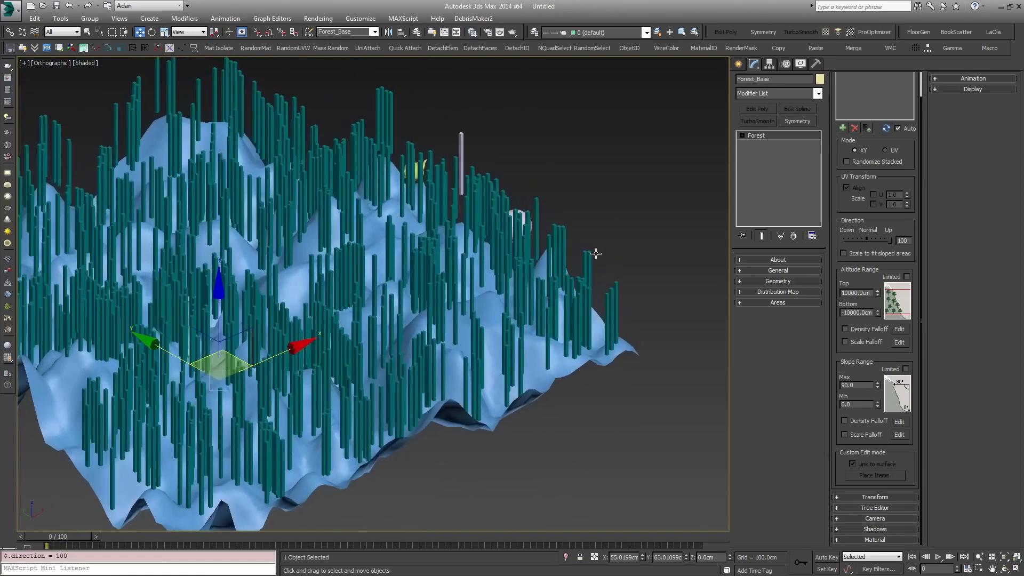
left_click(907, 277)
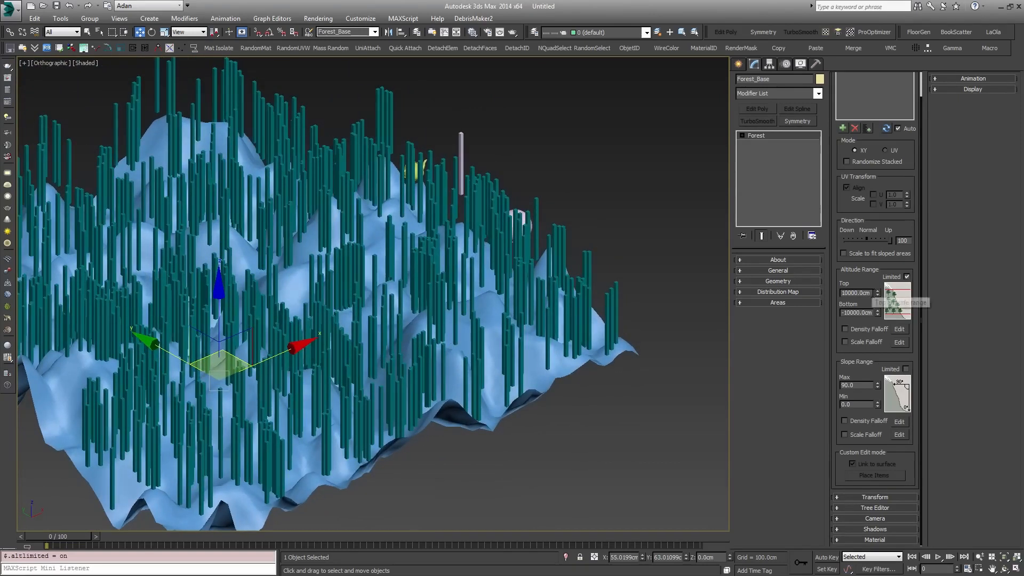
type("100")
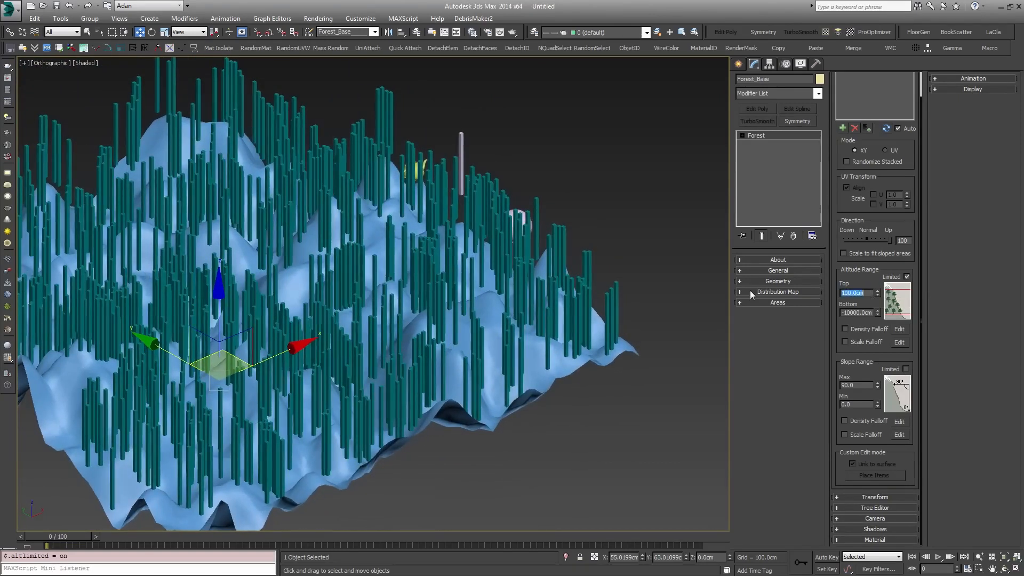
key("Return")
middle_click_drag(334, 323, 510, 319, "alt")
left_click_drag(877, 293, 854, 567)
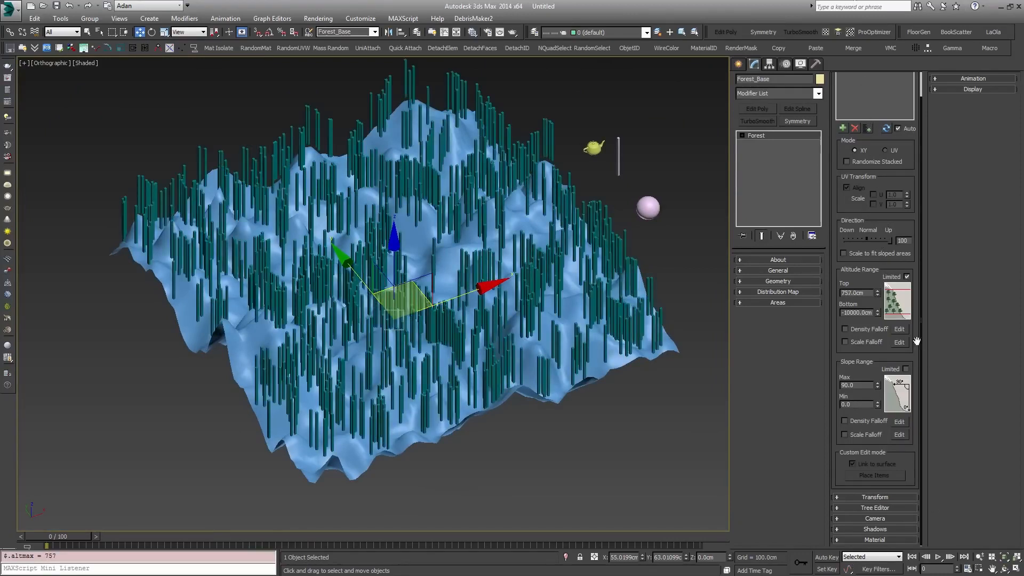
Step: Try bottom altitude limits of 100 cm and 500 cm, and settle on 300 cm
key("Tab")
type("100")
key("Return")
type("500")
key("Return")
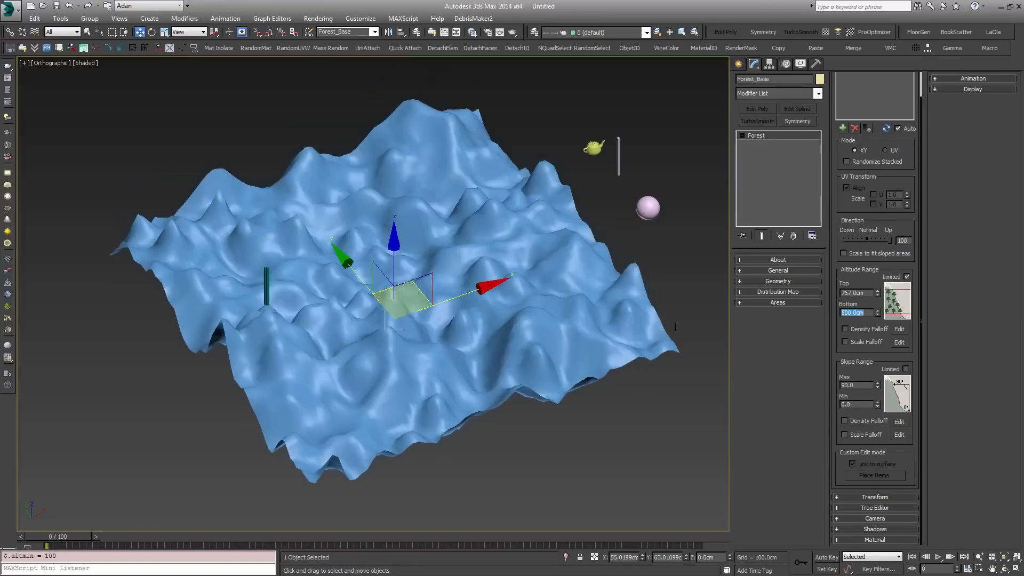
type("300")
key("Return")
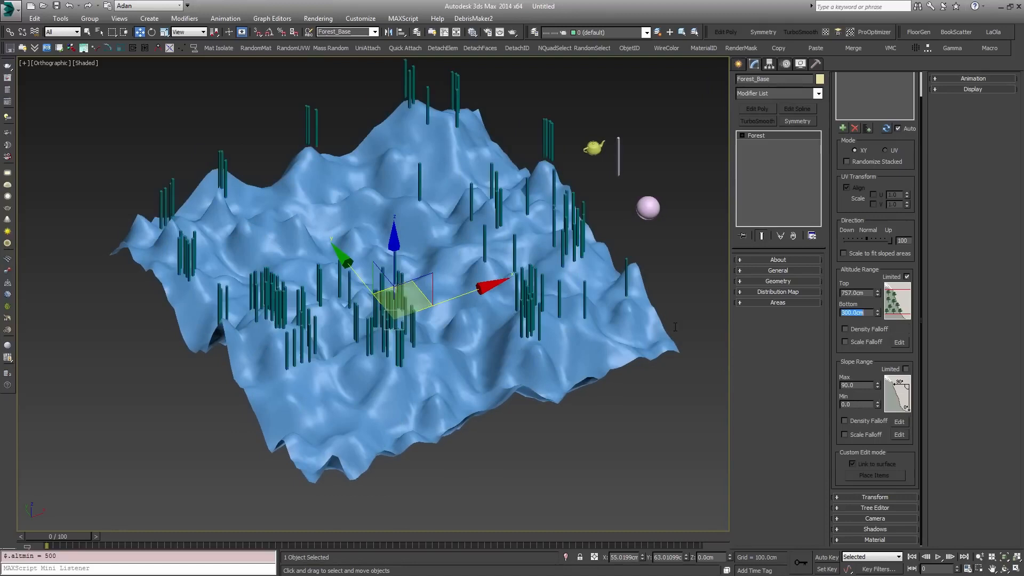
Step: Check the poles' distribution on the peaks and turn off the altitude range limit
middle_click_drag(462, 241, 410, 182, "alt")
middle_click_drag(345, 239, 469, 291, "alt")
left_click(906, 278)
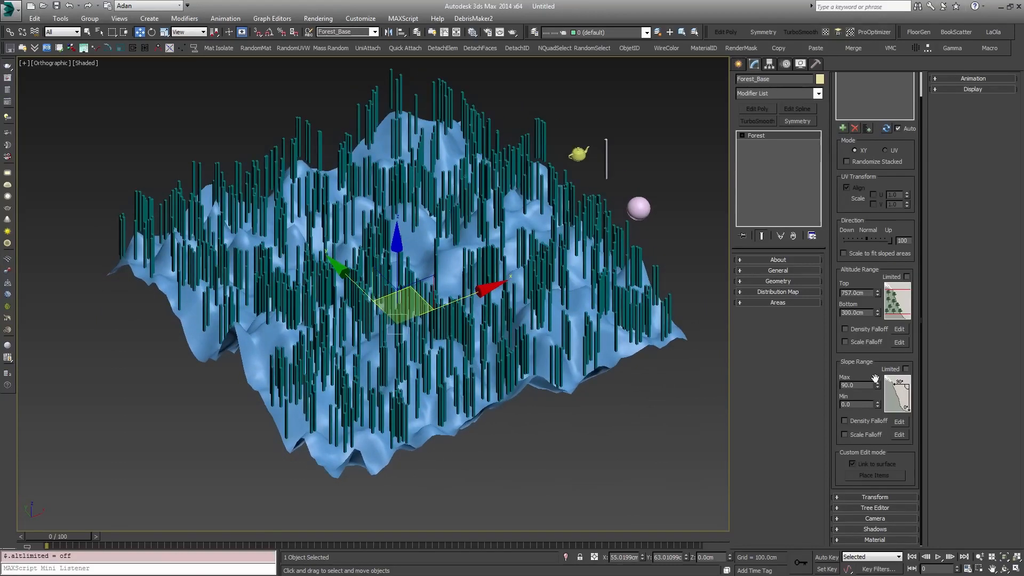
Step: Enable the slope range limit and set the maximum slope to 45 degrees
left_click(906, 368)
left_click_drag(876, 397, 877, 411)
mouse_move(665, 331)
middle_mouse_down("alt")
mouse_move(685, 400)
mouse_move(660, 340)
middle_mouse_up("alt")
scroll(660, 340, "up", 4)
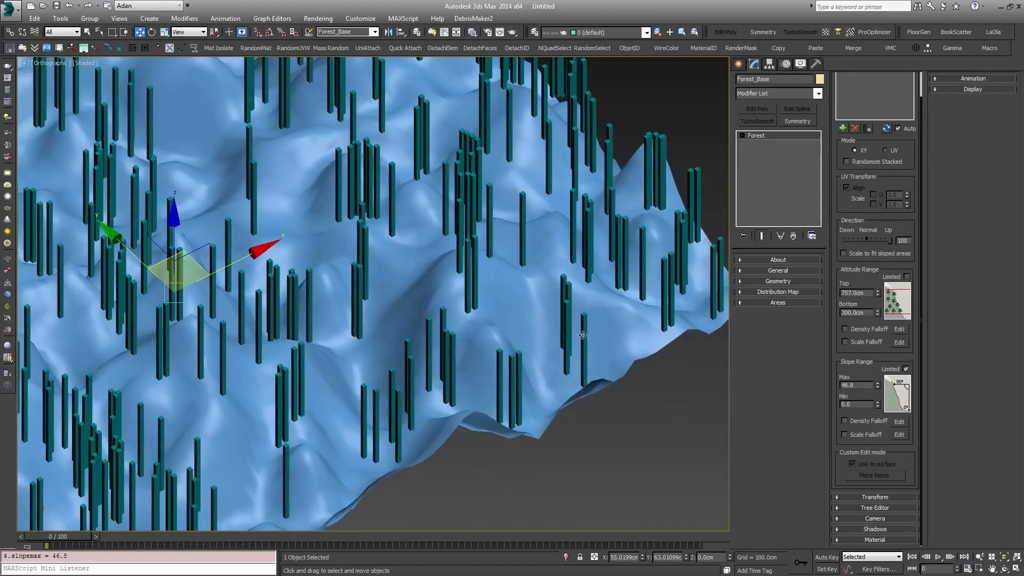
middle_click_drag(556, 277, 525, 287, "alt")
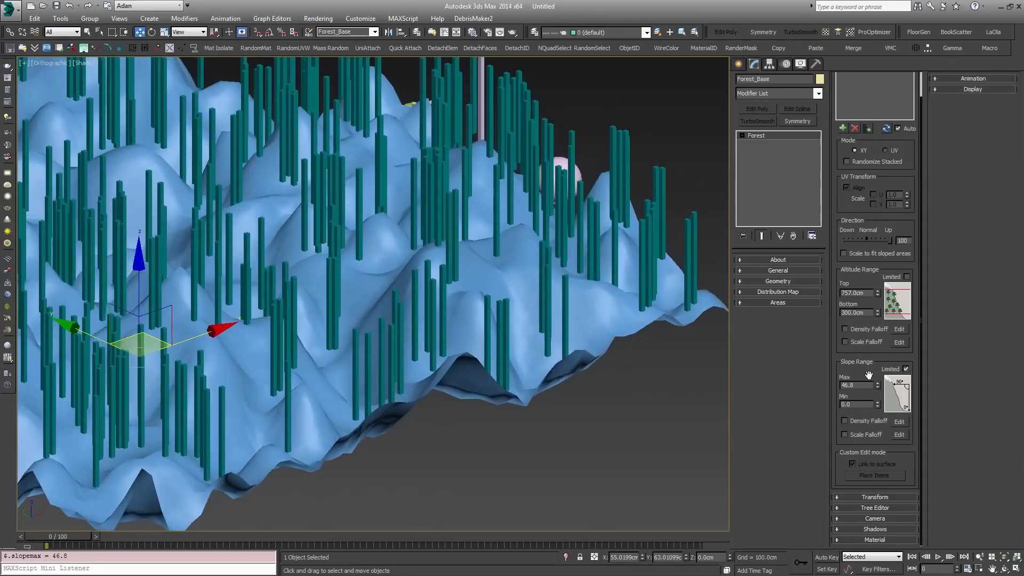
type("45")
key("Return")
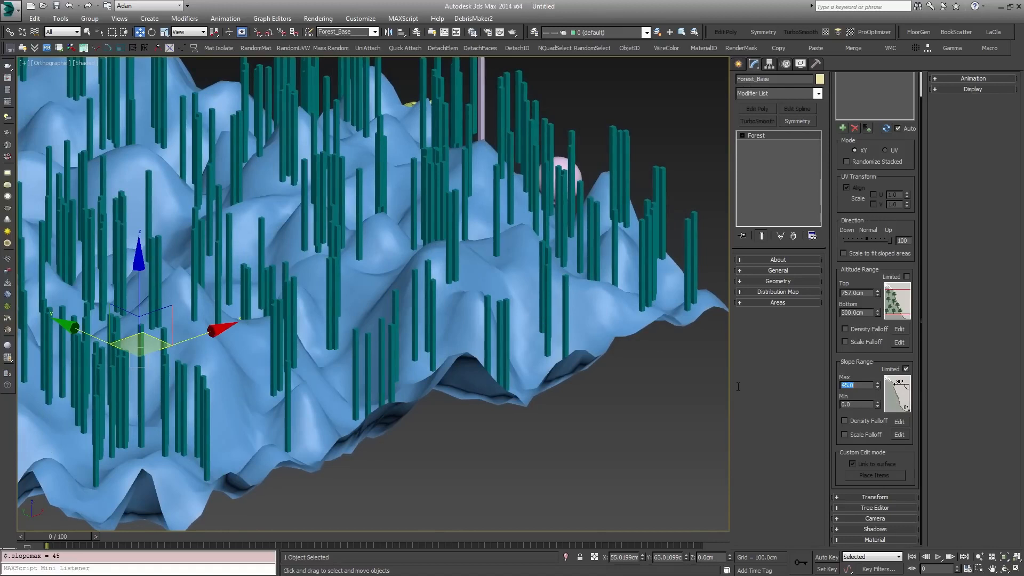
middle_click_drag(620, 308, 622, 327, "alt")
Step: Turn off the slope range limit and collapse the Surface settings
left_click(906, 368)
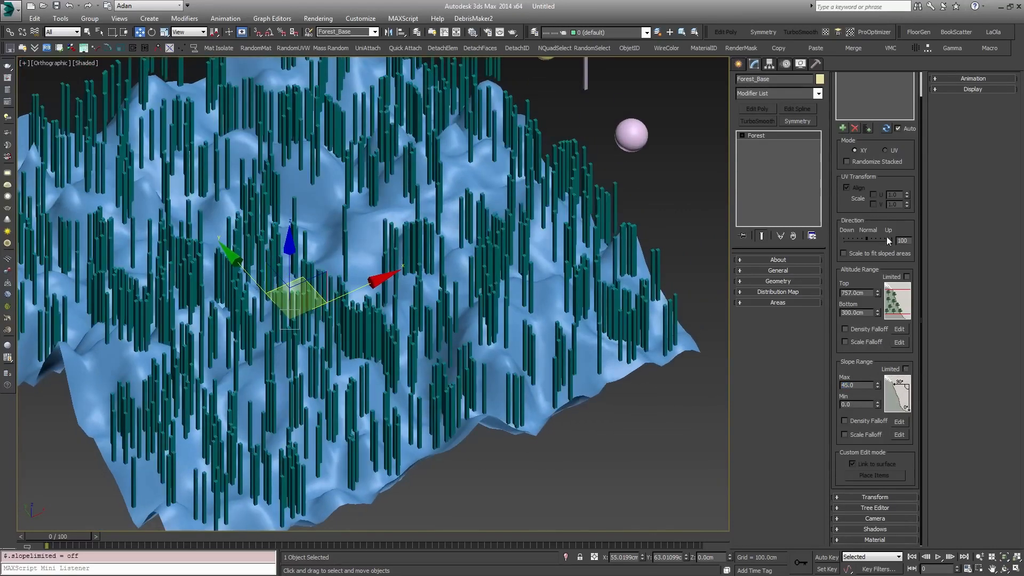
left_click_drag(872, 435, 872, 461)
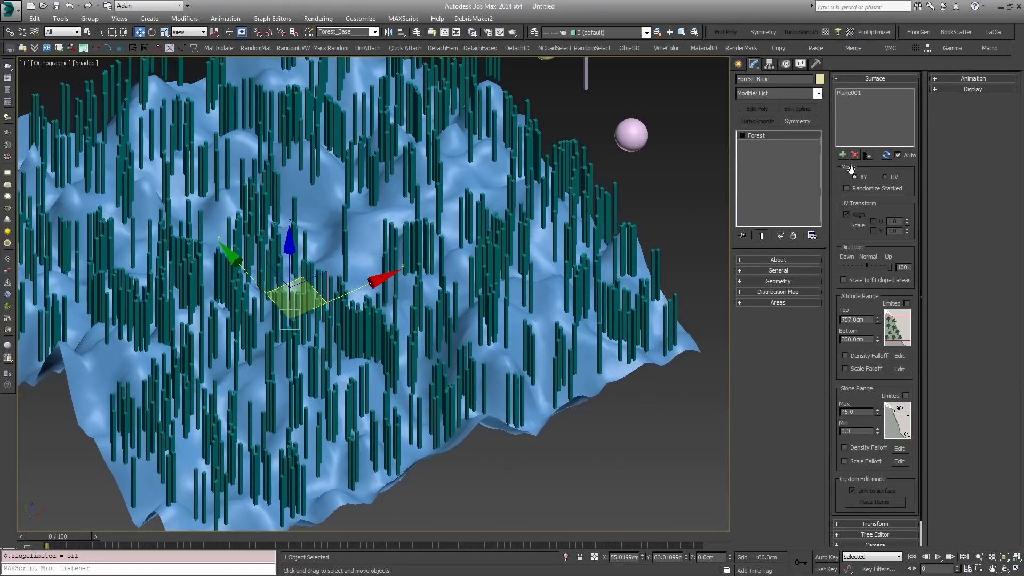
left_click(850, 79)
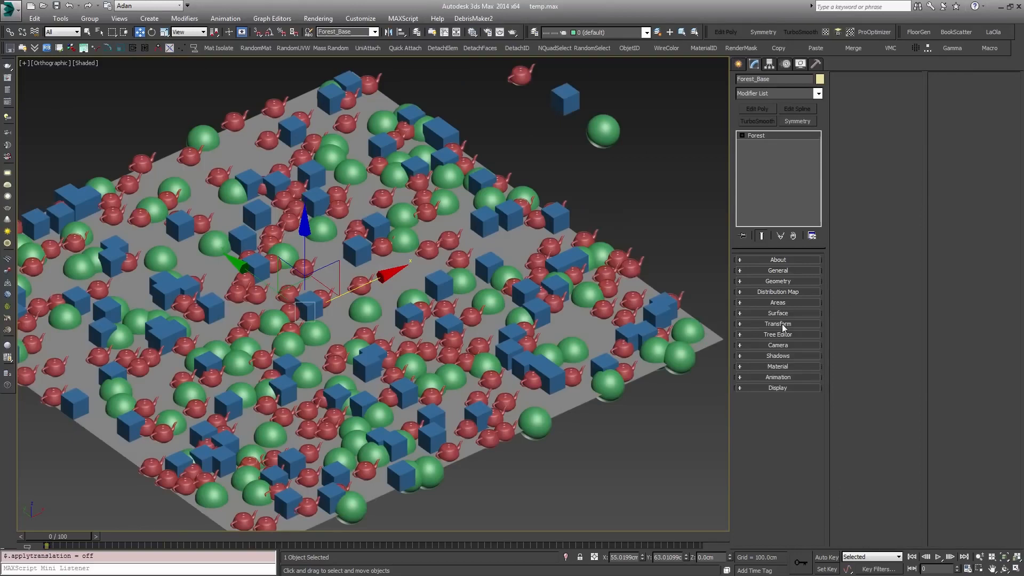
Step: In the Forest's Transform settings, set the Z translation minimum and maximum to 0 and enable random translation
left_click(779, 324)
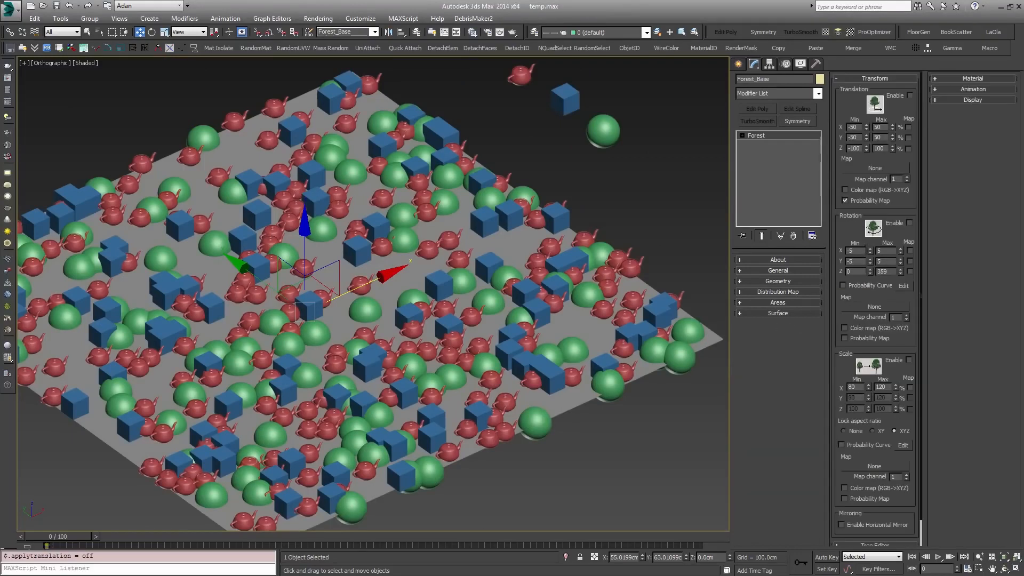
double_click(853, 148)
type("0")
key("Tab")
type("0")
left_click(909, 95)
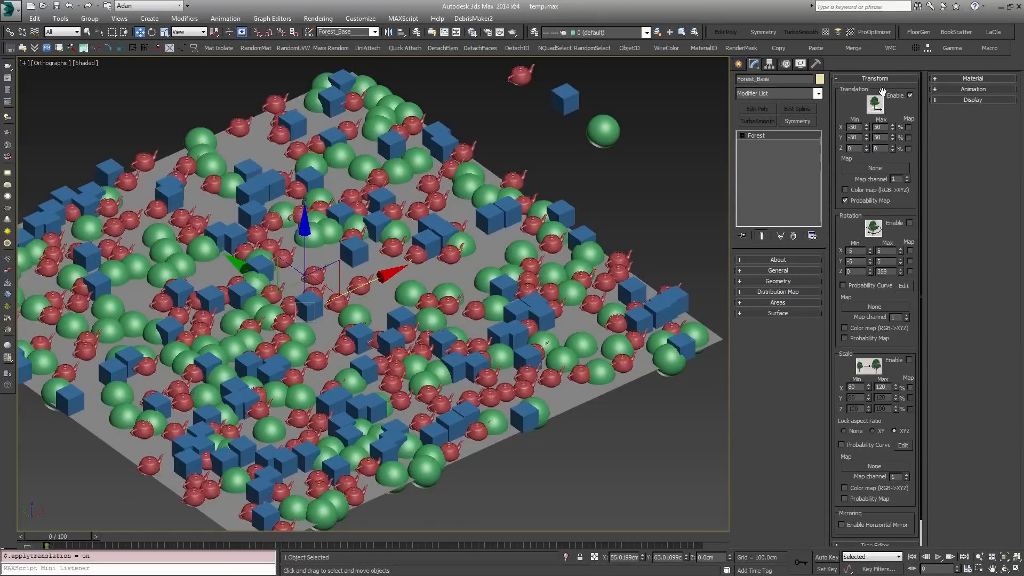
Step: Set the minimum and maximum translation to 0 for both the X and Y axes
middle_click_drag(603, 226, 577, 254, "alt")
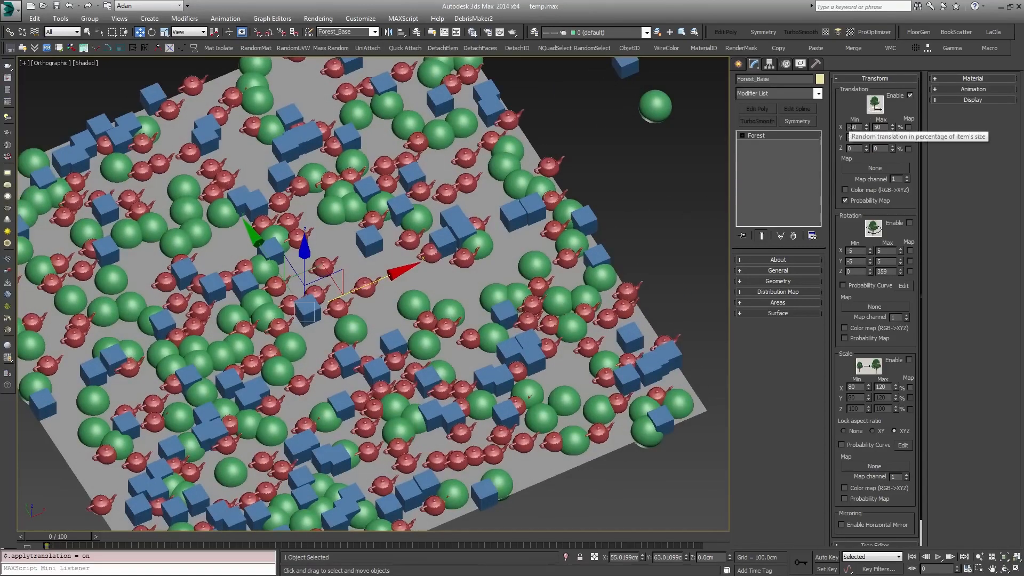
left_click_drag(858, 127, 821, 122)
type("0")
key("Tab")
type("0")
key("Tab")
type("0")
key("Tab")
type("0")
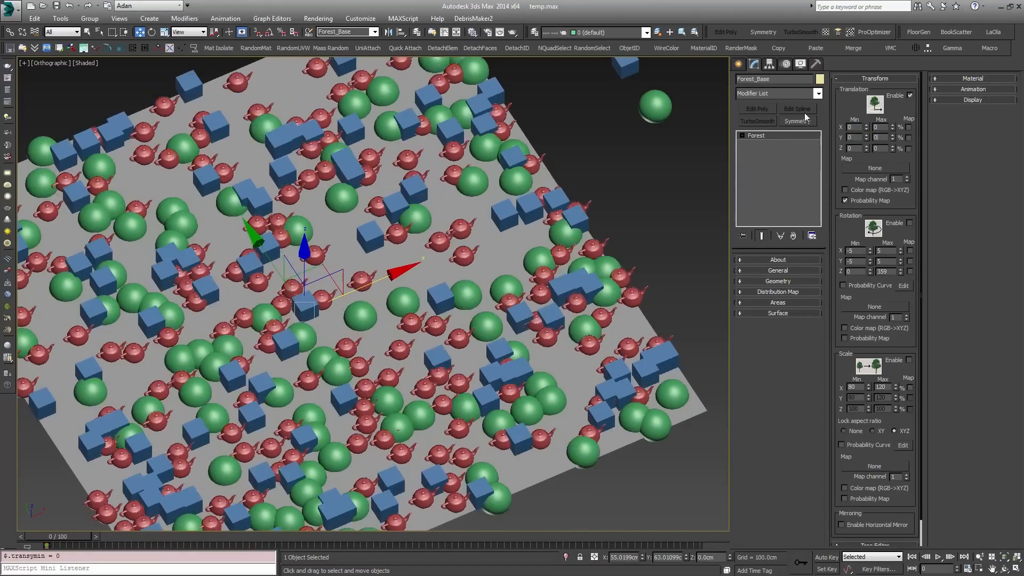
key("Tab")
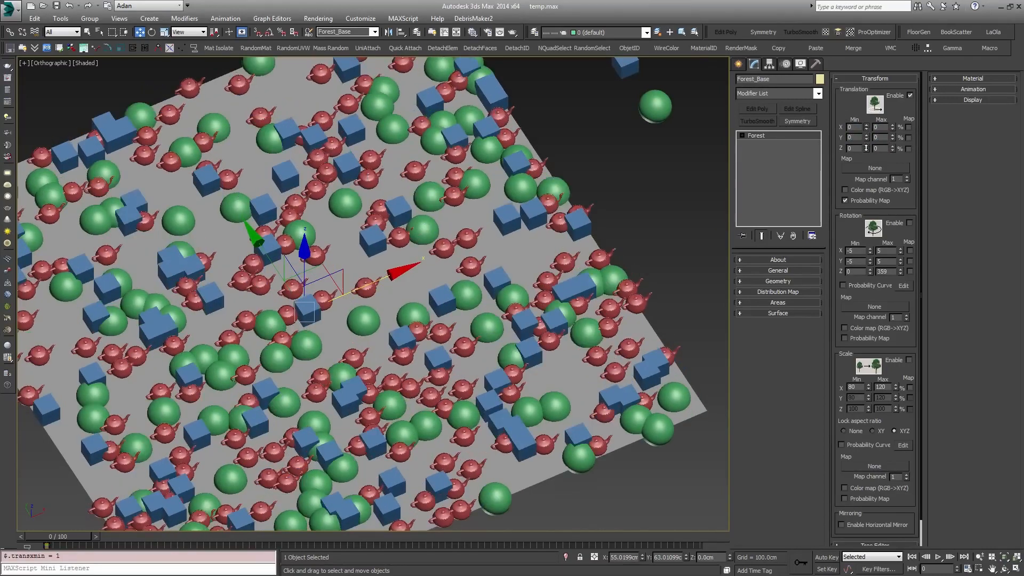
Step: Try a random X translation range from -50 to 50 percent
left_click_drag(856, 127, 782, 110)
type("-50")
key("Tab")
type("50")
key("Return")
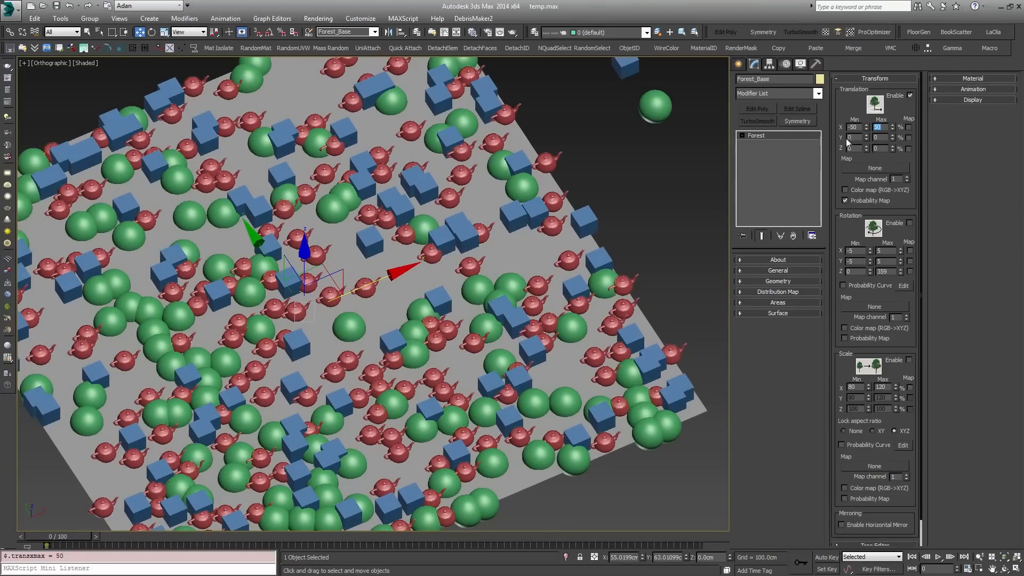
Step: Reset the X translation minimum and maximum to 0
left_click_drag(857, 128, 784, 149)
type("0")
key("Tab")
type("0")
key("Return")
Step: Set the Z translation range from -100 to 100 percent and check the height offsets from the side
type("-100")
key("Tab")
type("100")
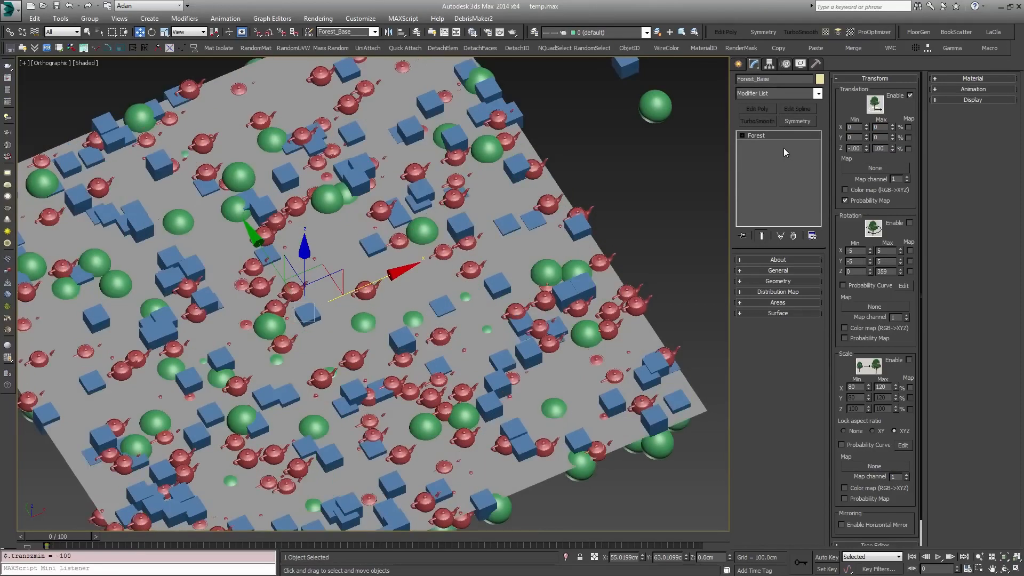
key("Return")
type("100")
key("Return")
middle_click_drag(310, 318, 299, 283, "alt")
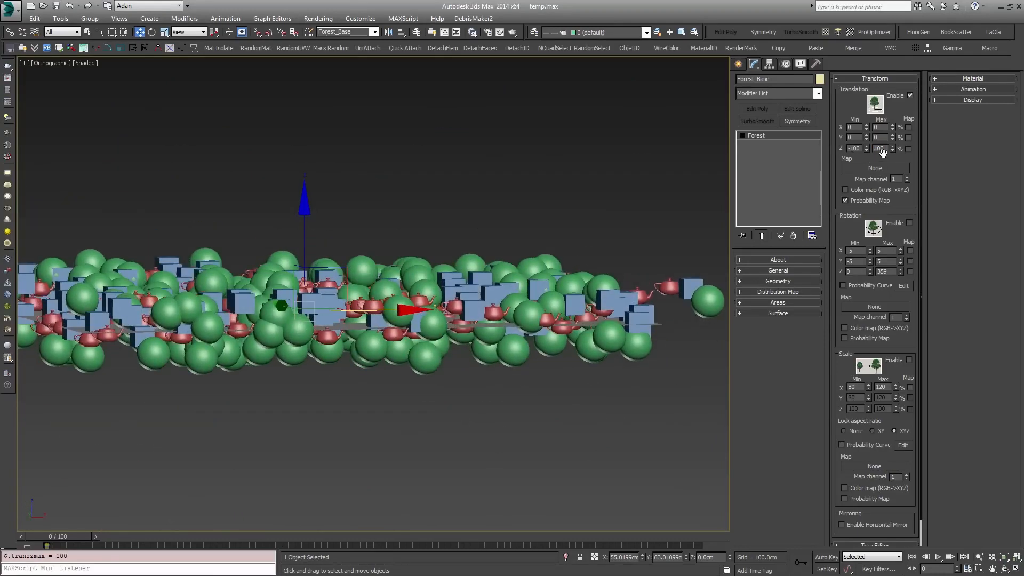
Step: Turn off random translation and switch the viewport to a perspective view of the scattered plane
left_click(910, 95)
middle_click_drag(551, 245, 507, 259, "alt")
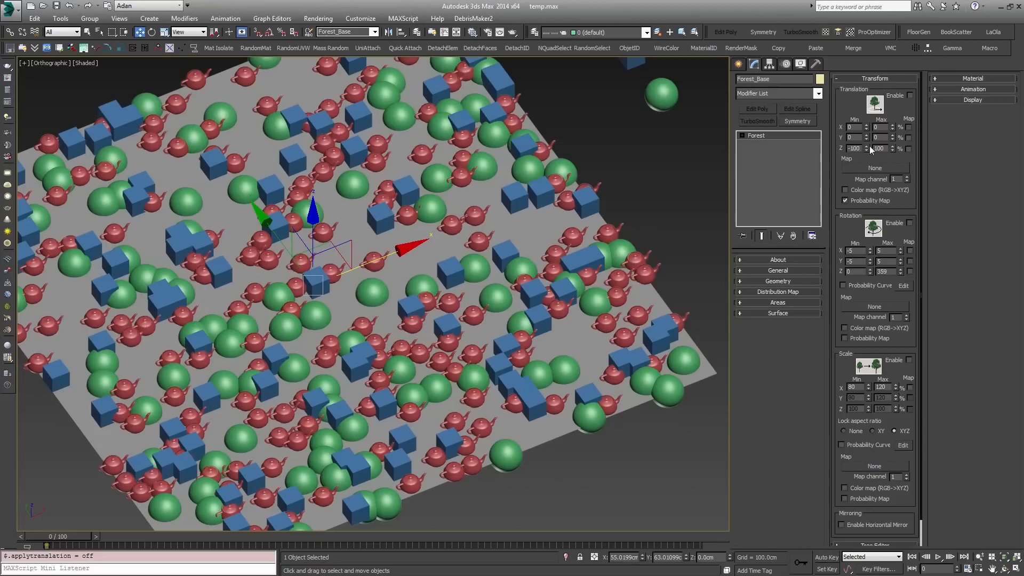
key("p")
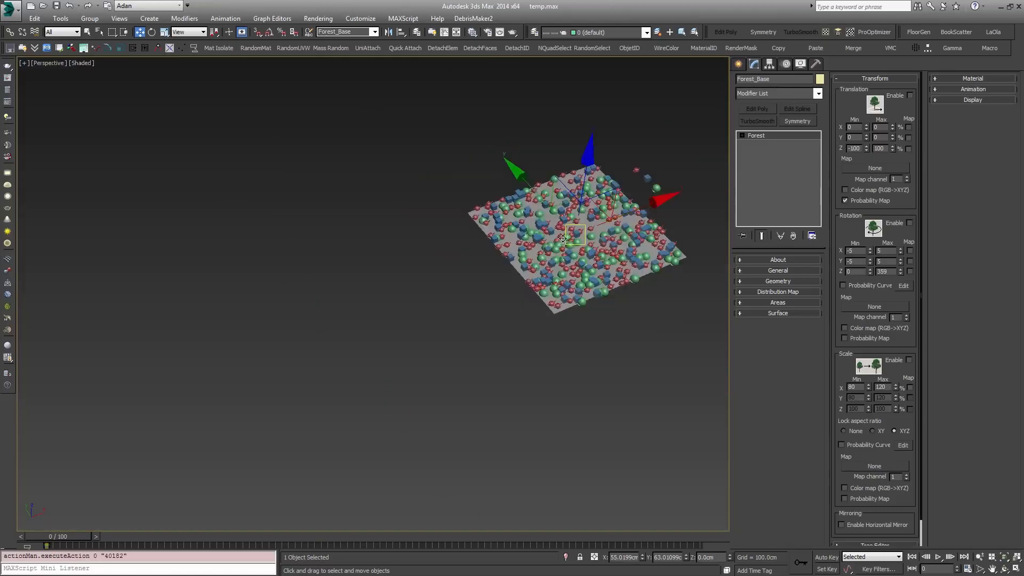
scroll(473, 263, "up", 6)
scroll(483, 250, "down", 6)
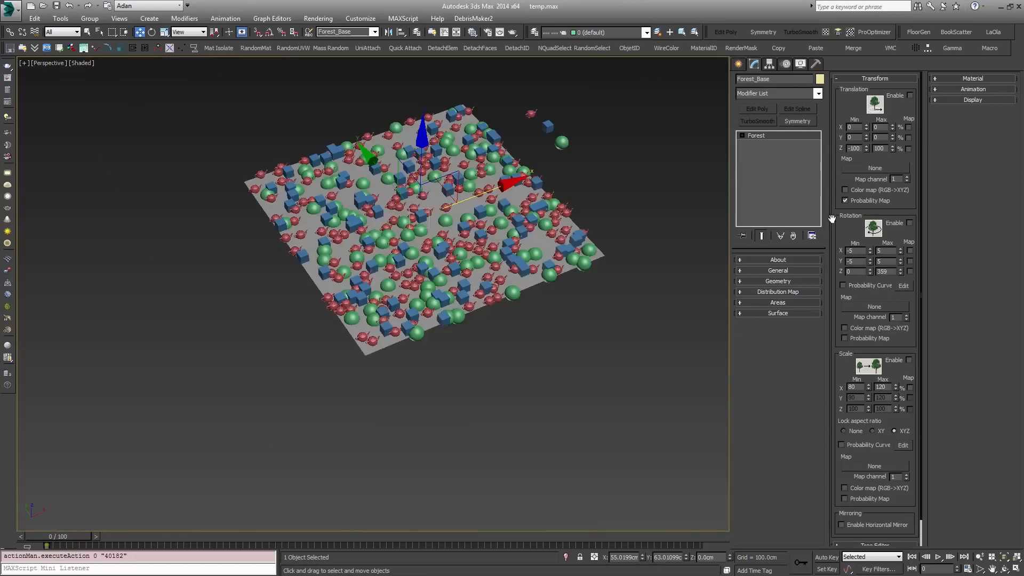
Step: Enable random rotation for the scattered objects and inspect the teapots and boxes from above
left_click(909, 223)
scroll(496, 289, "up", 8)
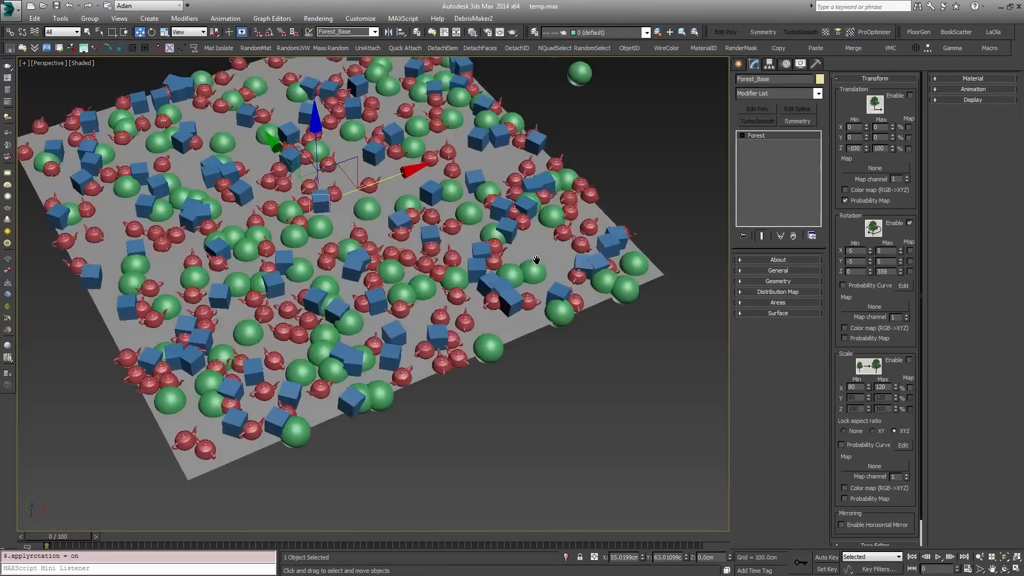
scroll(496, 288, "down", 4)
middle_click_drag(495, 289, 486, 314, "alt")
middle_click_drag(384, 138, 438, 275)
scroll(438, 275, "up", 5)
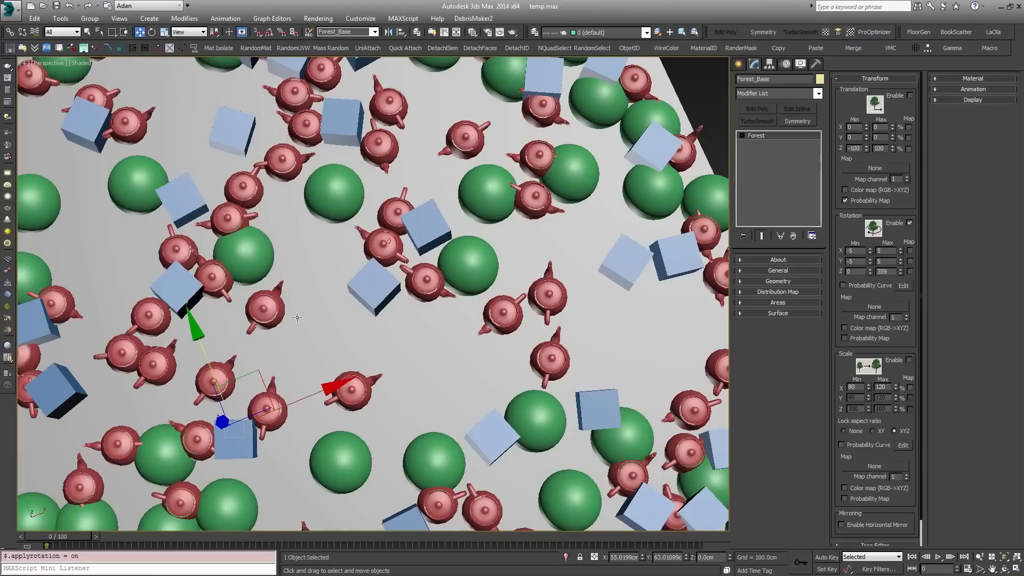
Step: Turn random rotation off and back on to compare the objects' orientation
left_click(909, 222)
scroll(618, 298, "down", 8)
scroll(466, 316, "up", 8)
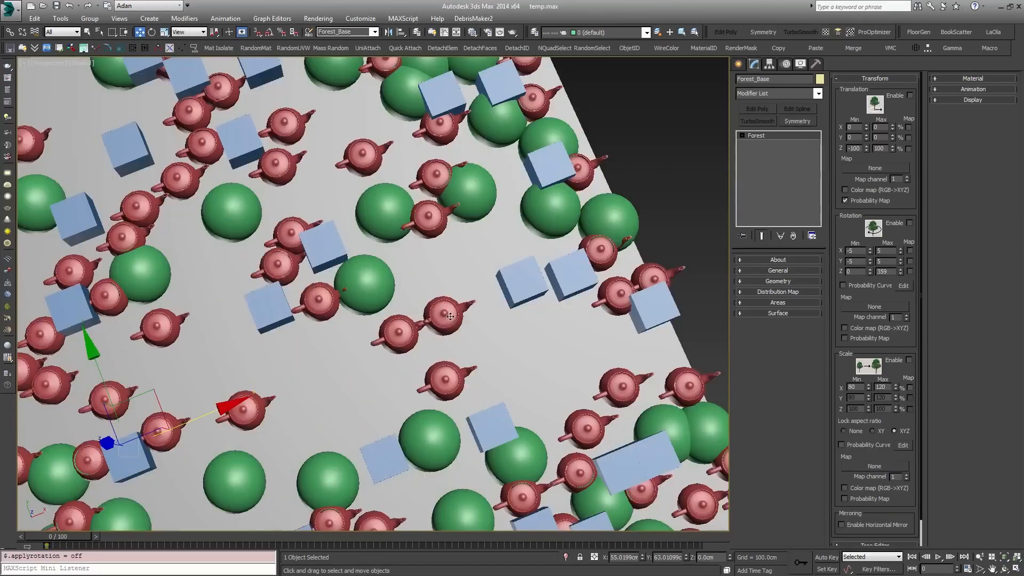
left_click(909, 222)
left_click_drag(896, 208, 896, 211)
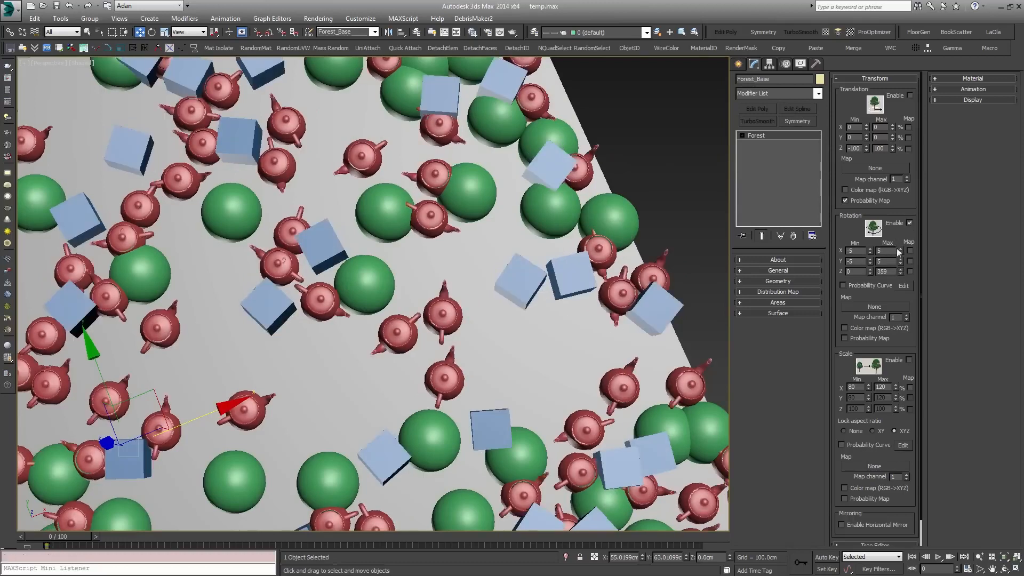
key("Tab")
Step: Enable random scaling for the scattered objects and try different minimum and maximum scale values without keeping them
middle_click_drag(327, 280, 519, 279)
scroll(518, 279, "down", 5)
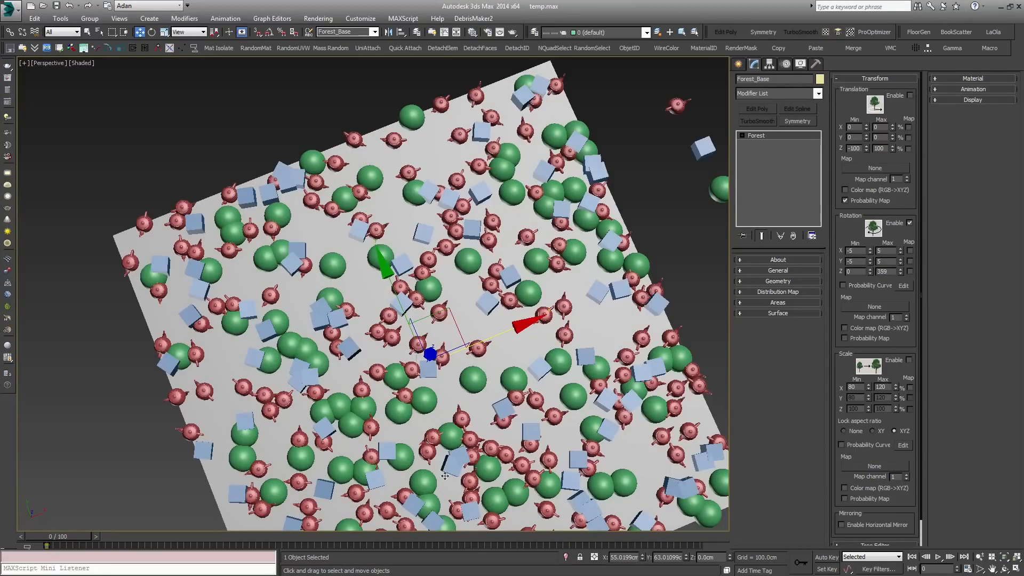
middle_click_drag(613, 328, 514, 291, "alt")
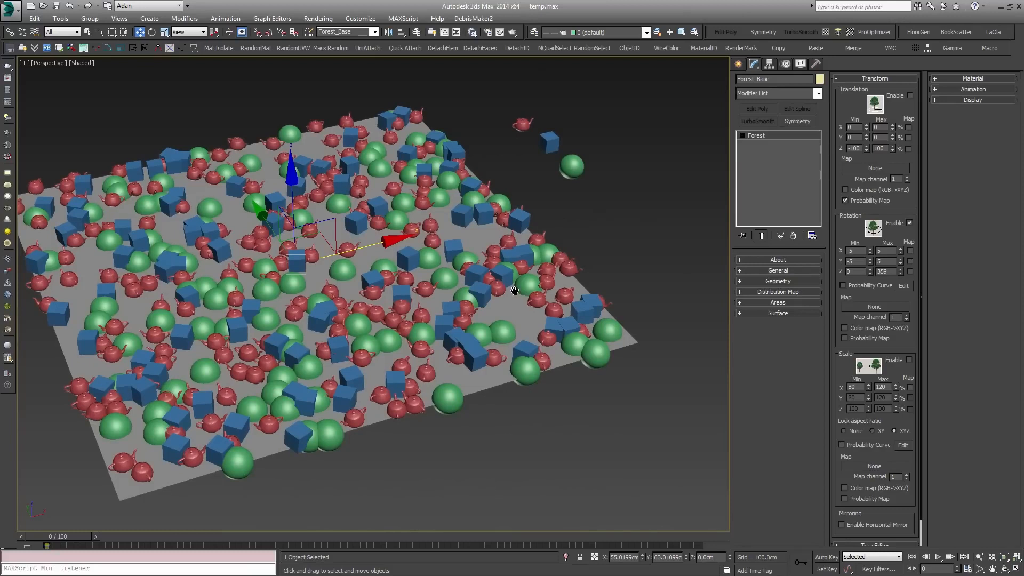
left_click(909, 360)
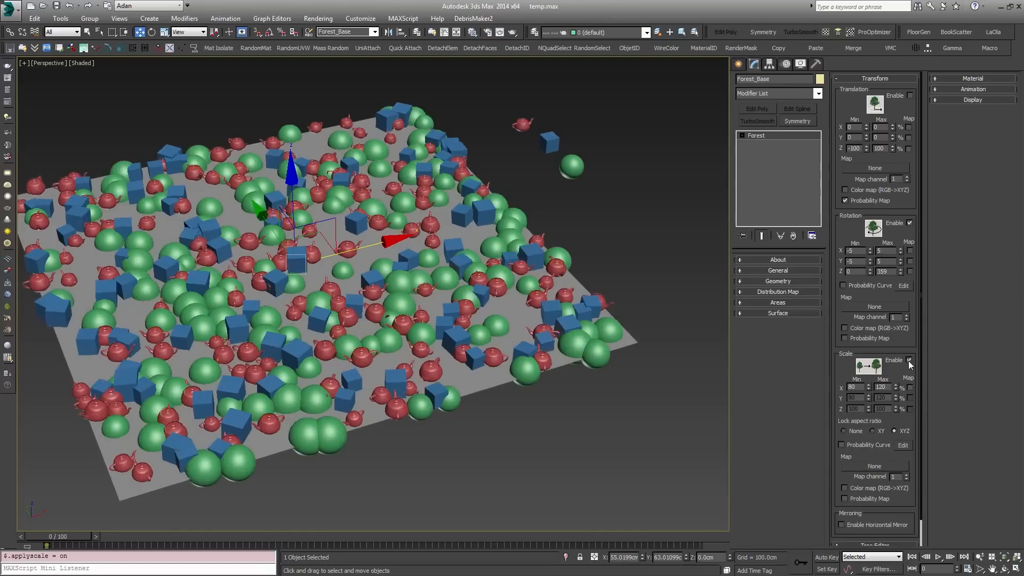
left_click_drag(895, 389, 888, 360)
right_click(888, 361)
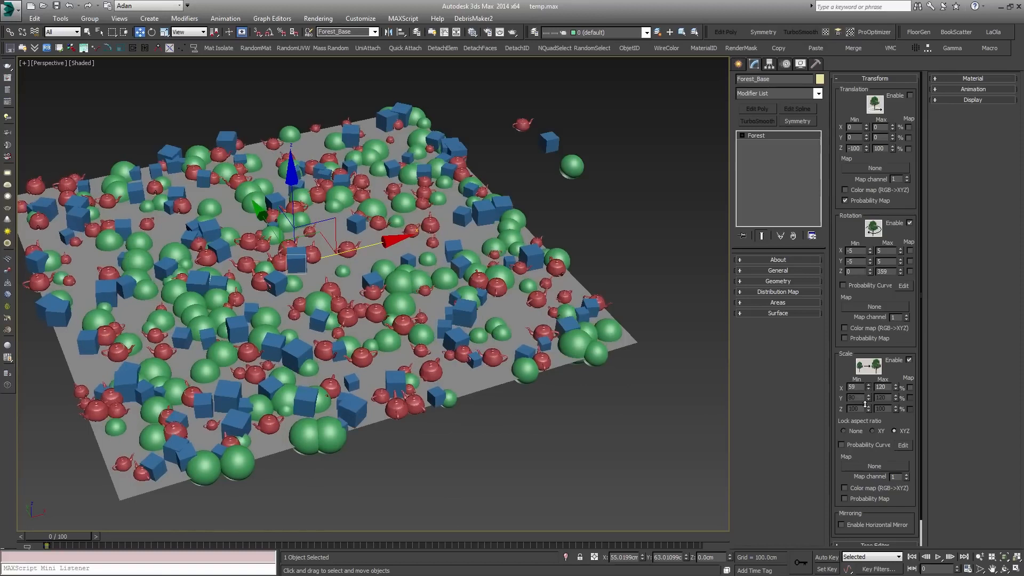
middle_click_drag(412, 364, 450, 122, "alt")
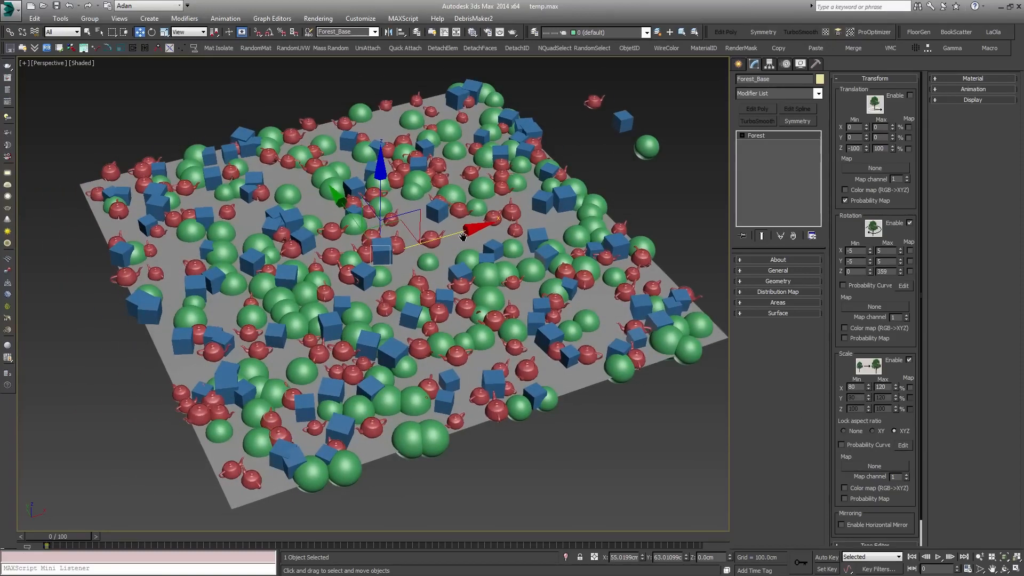
middle_click_drag(462, 237, 450, 235)
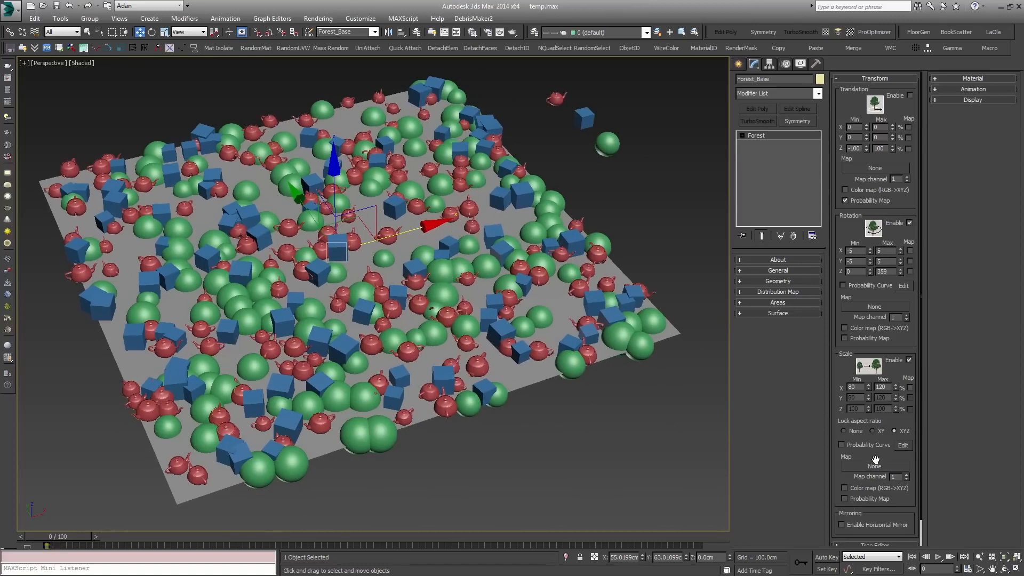
Step: Turn off random rotation and assign a Checker map as the scale map
left_click(909, 224)
middle_click_drag(561, 292, 538, 300)
key("m")
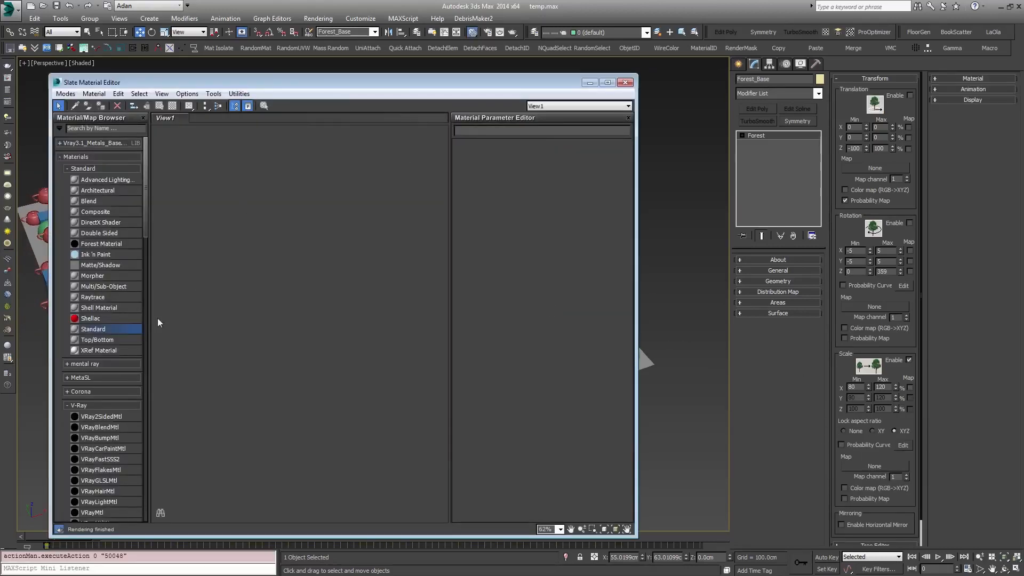
left_click_drag(146, 203, 158, 305)
left_click_drag(88, 349, 885, 465)
left_click(496, 320)
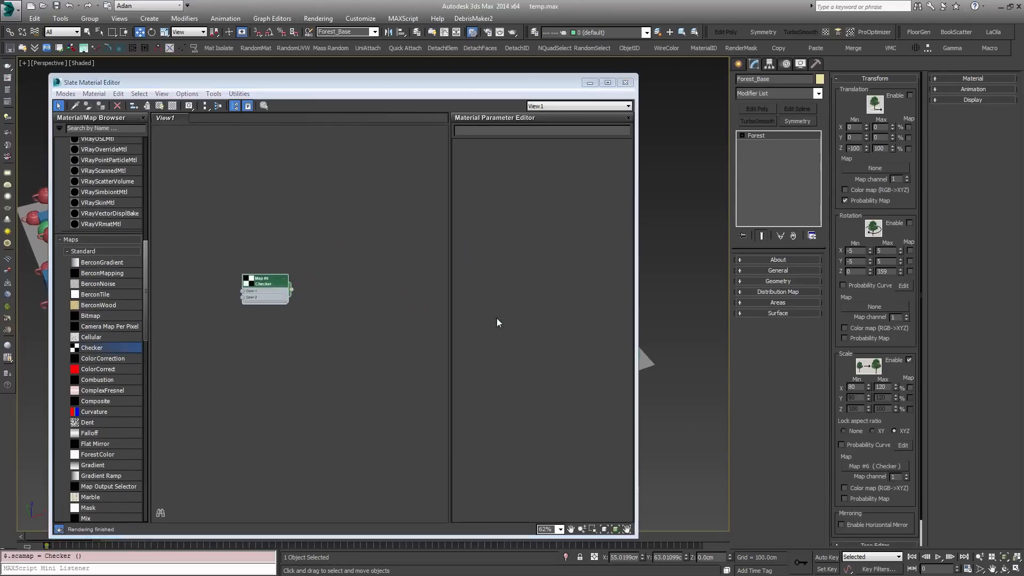
left_click(624, 82)
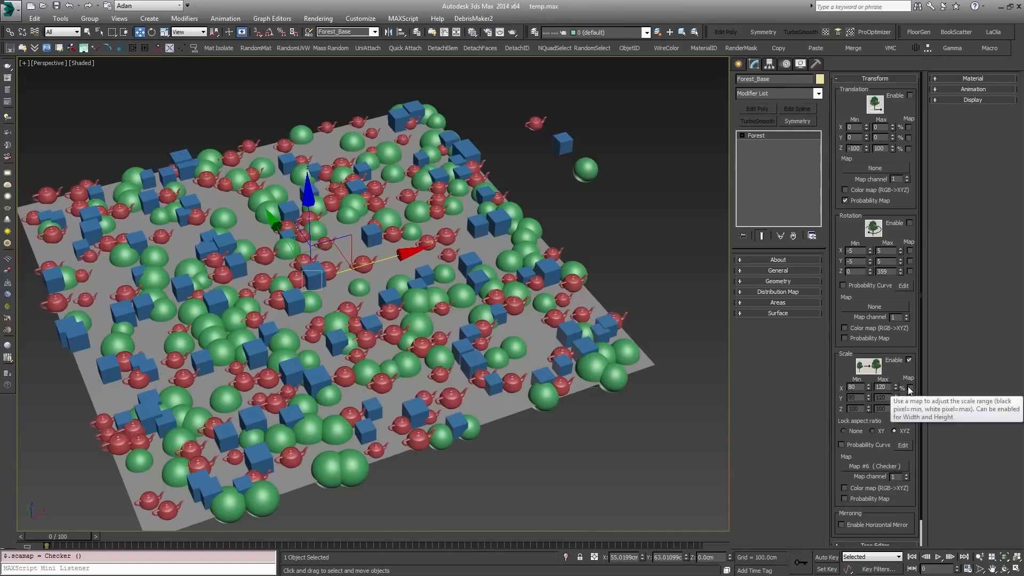
Step: Enable map control for the X scale and set its range from 44 to 180 percent
left_click(909, 388)
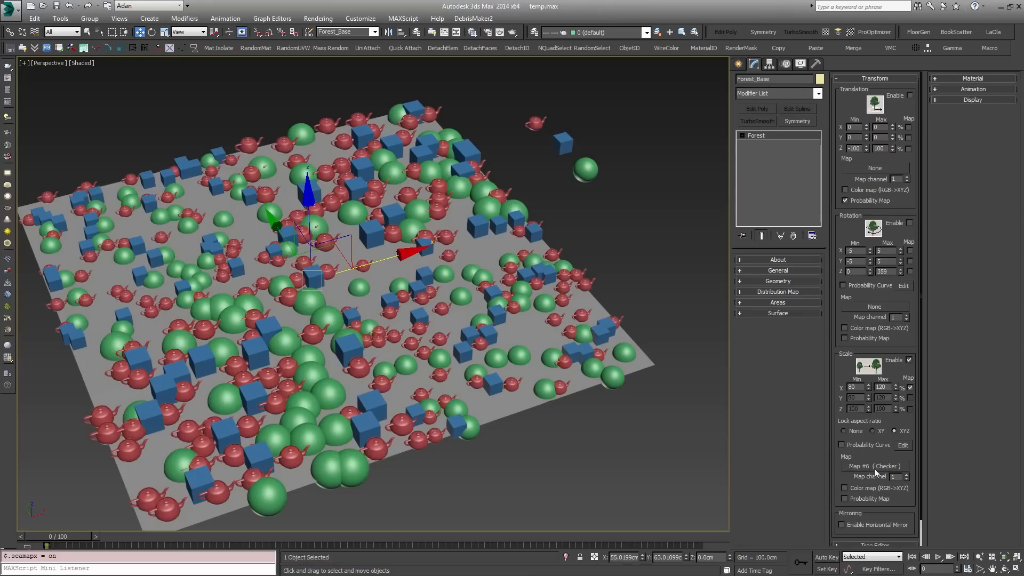
left_click_drag(869, 387, 868, 412)
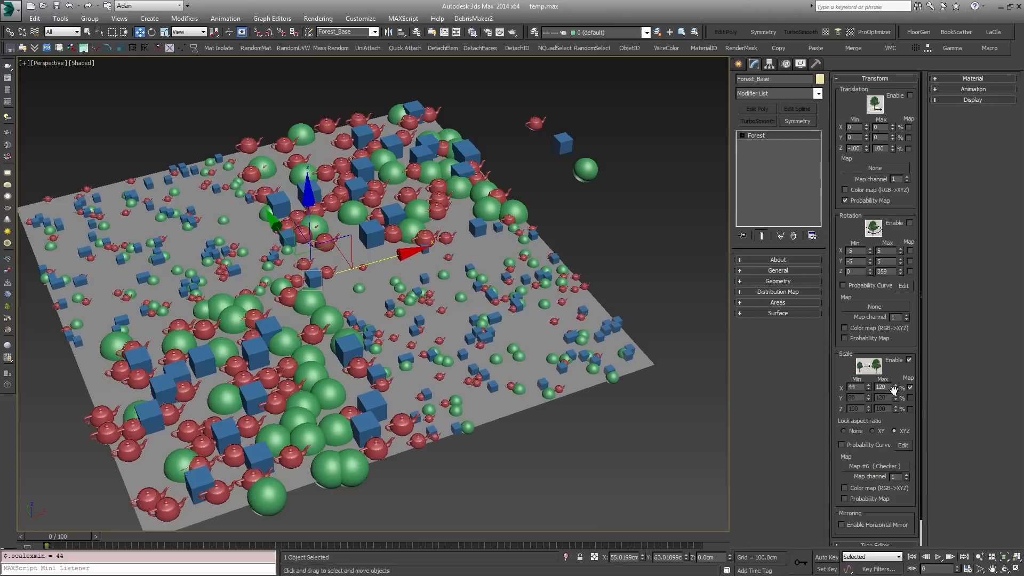
left_click_drag(897, 391, 898, 364)
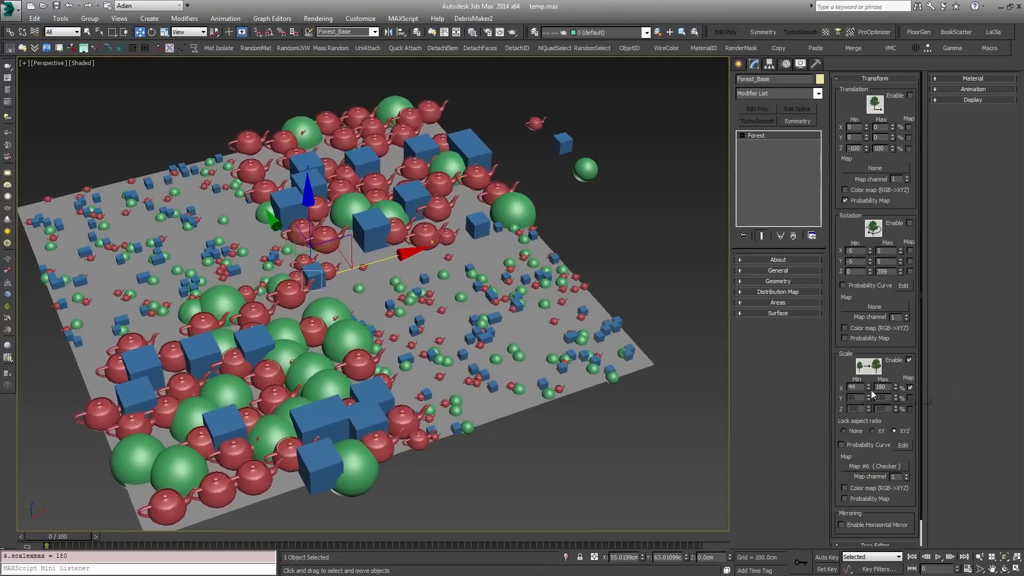
Step: Try the scale's Probability Map option with varying minimum and maximum limits, and turn it off again
left_click(844, 498)
middle_click_drag(654, 340, 606, 342, "alt")
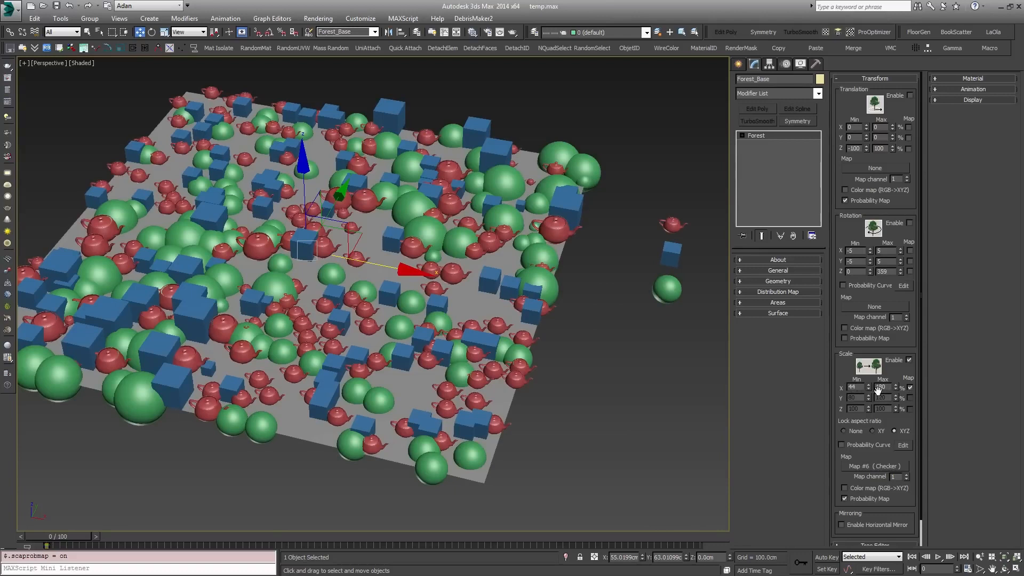
left_click_drag(868, 385, 835, 291)
right_click(835, 290)
left_click_drag(895, 389, 874, 345)
right_click(874, 345)
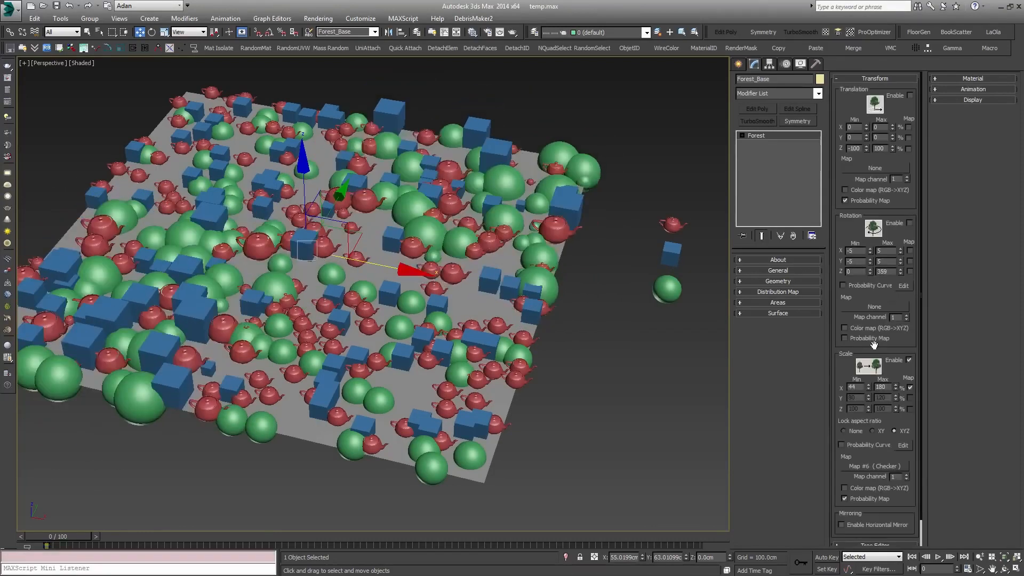
left_click(862, 497)
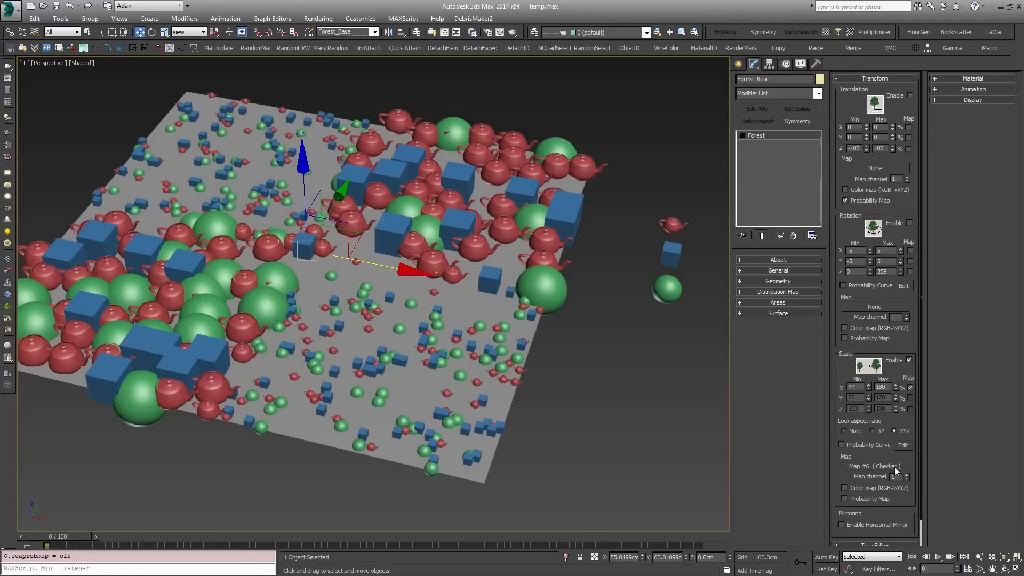
Step: Turn off random scaling and view the whole scattered plane in perspective
left_click(910, 363)
middle_click_drag(612, 394, 553, 383, "alt")
scroll(557, 385, "down", 3)
scroll(562, 387, "up", 3)
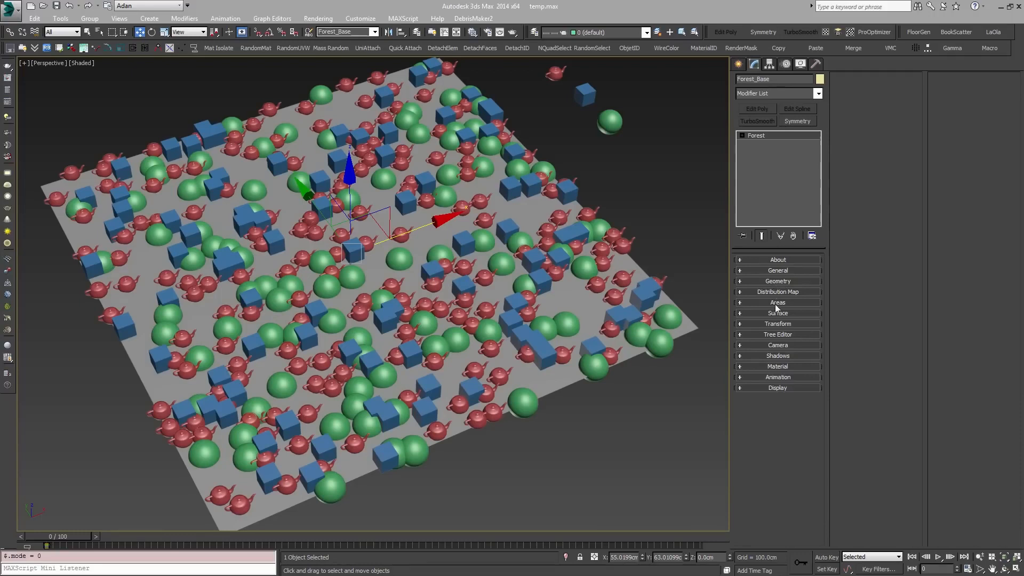
Step: Switch the tree editor to Custom Edit mode and activate editing of individual scattered items
left_click(773, 334)
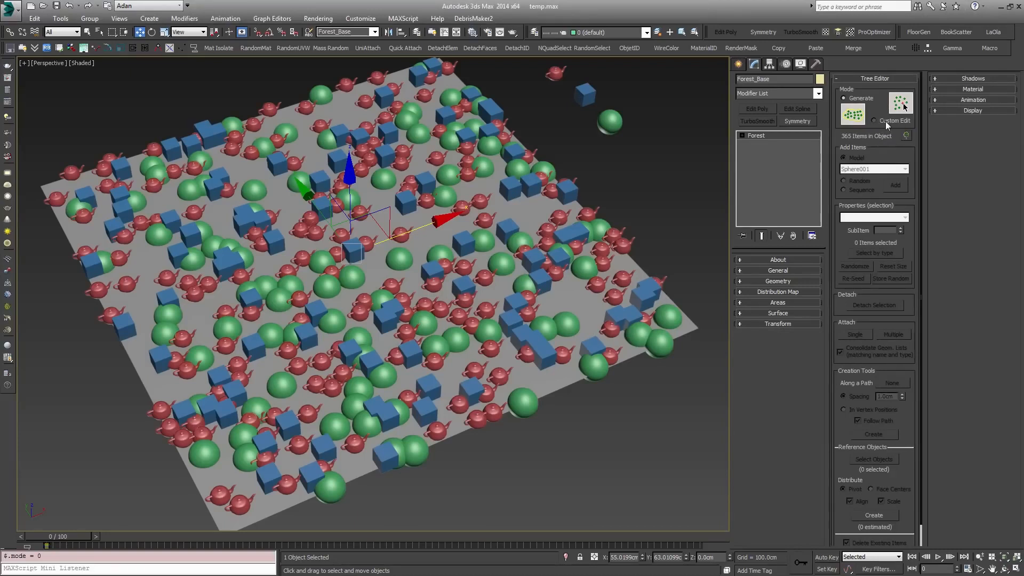
left_click(884, 121)
left_click(533, 329)
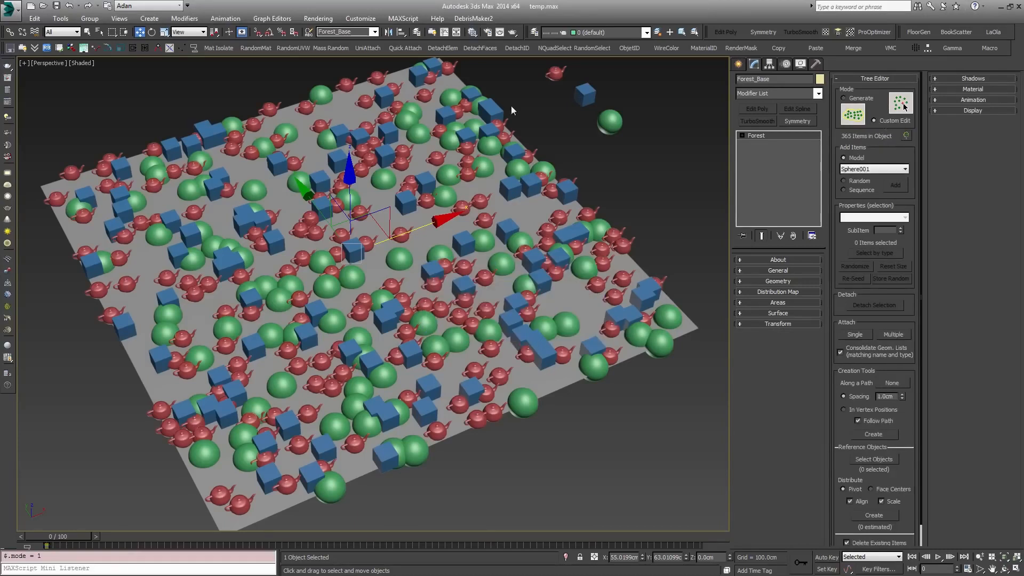
left_click(906, 135)
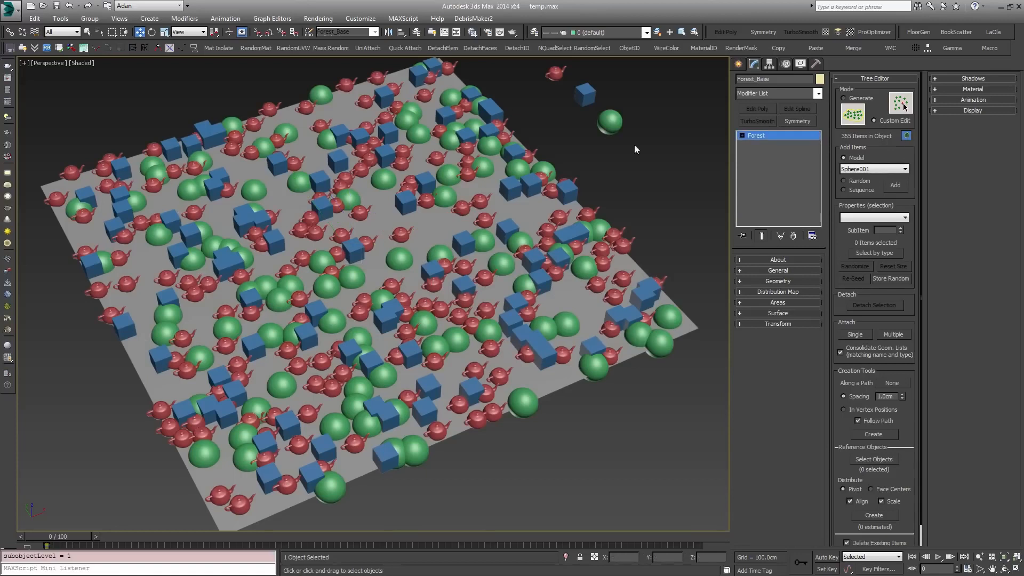
Step: Move a single box along the X axis across the plane and select the sphere beside its original spot
left_click(423, 183)
left_click_drag(502, 169, 441, 187)
left_click(444, 196)
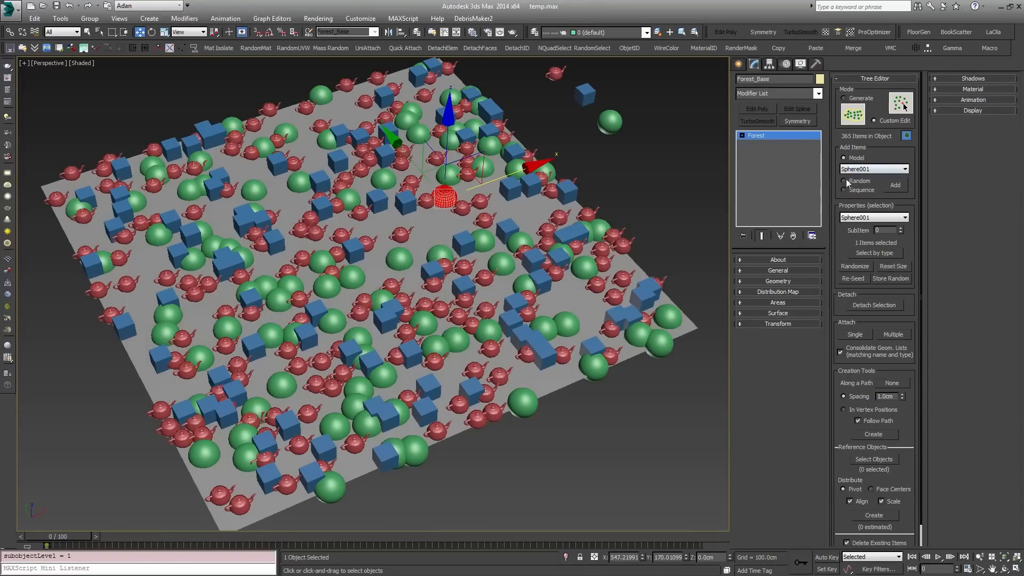
Step: Add a Sphere001 item and a Box001 item by hand at empty spots on the plane
left_click(895, 186)
left_click(874, 169)
left_click(885, 187)
left_click(896, 185)
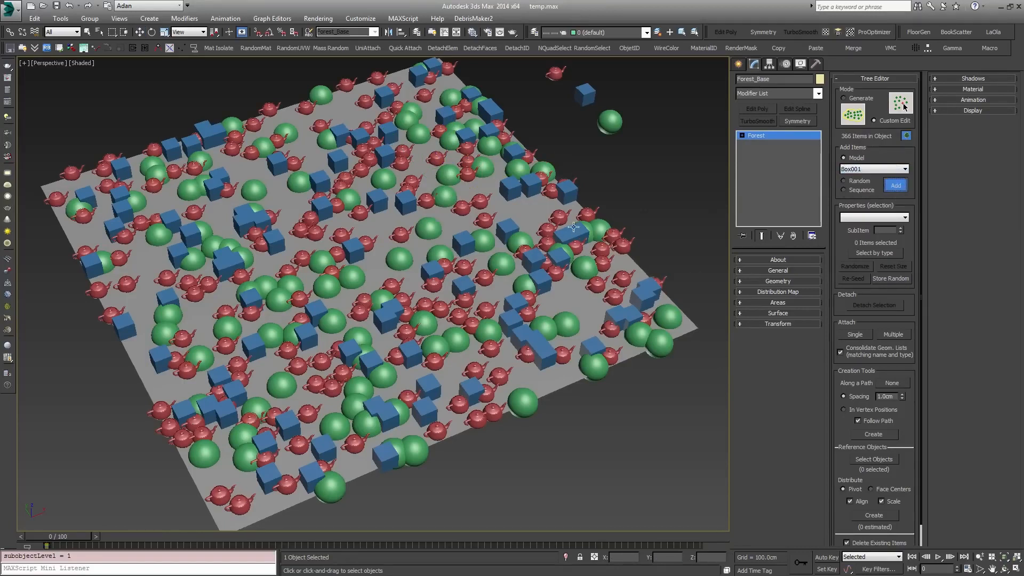
left_click(528, 211)
Step: Add four items with randomly chosen models at different places on the plane
left_click(860, 183)
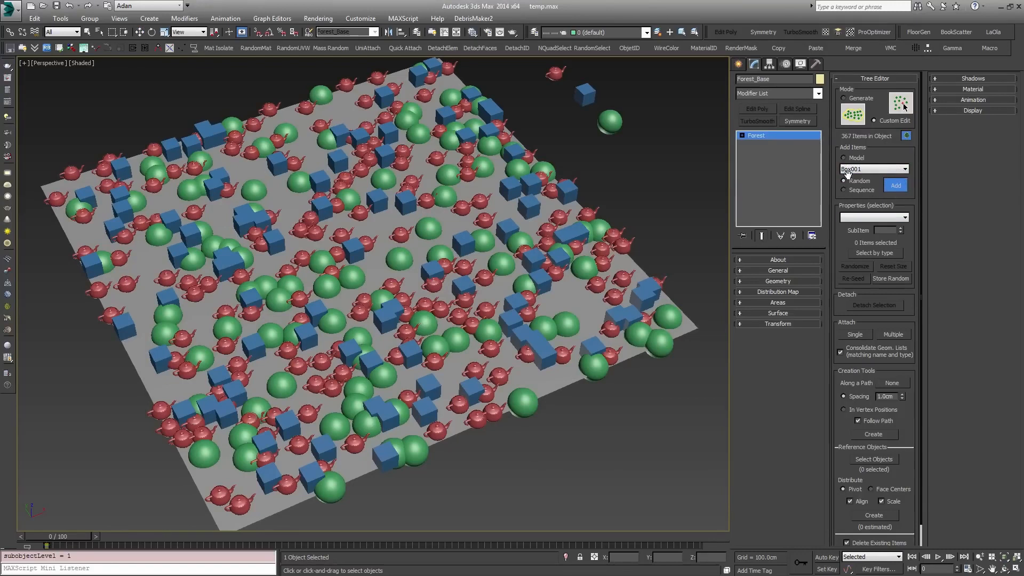
left_click(572, 294)
left_click(463, 230)
left_click(283, 200)
left_click(309, 145)
left_click(899, 188)
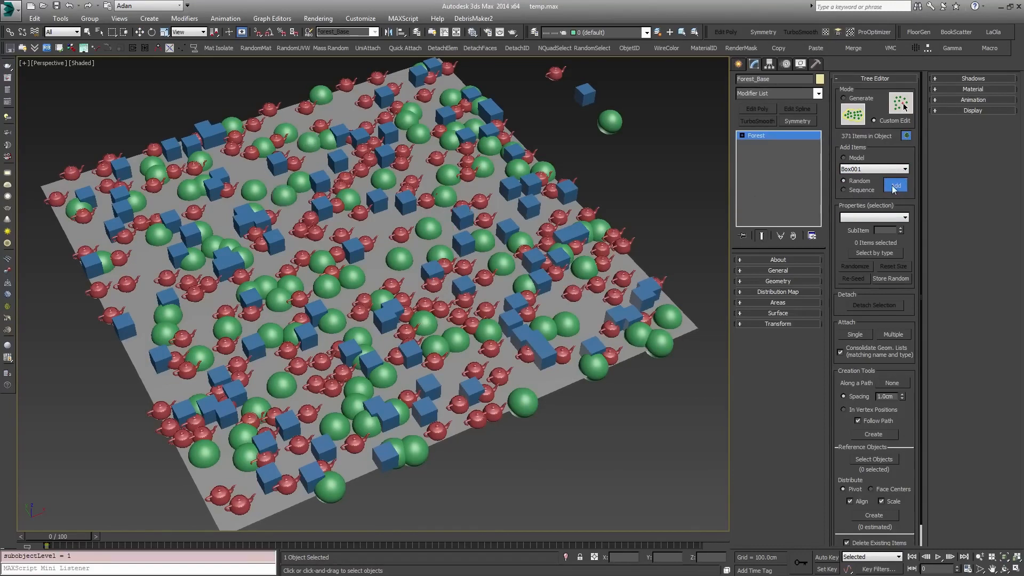
Step: Select all Teapot001 items by type
left_click(879, 217)
left_click(870, 227)
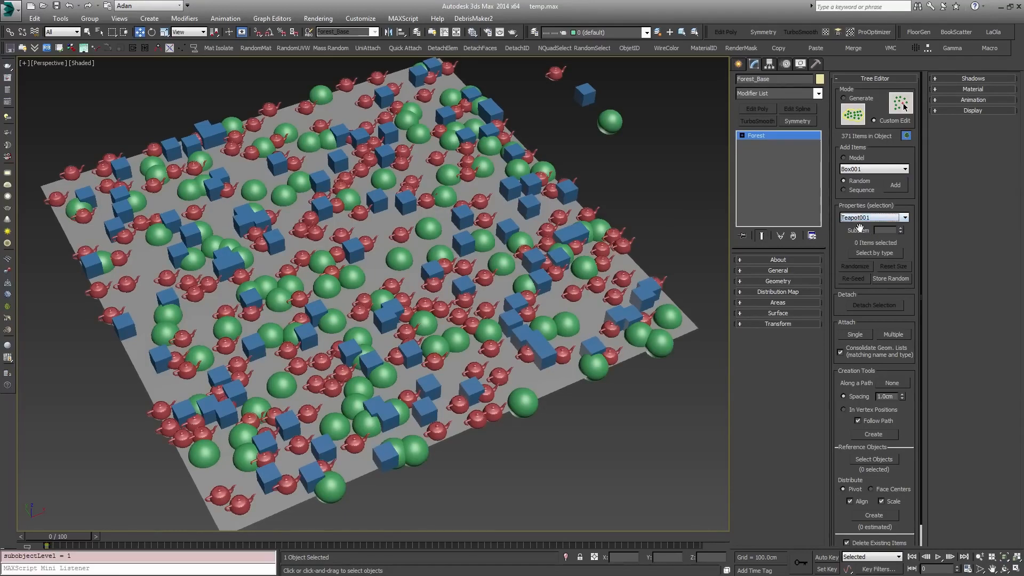
left_click(869, 252)
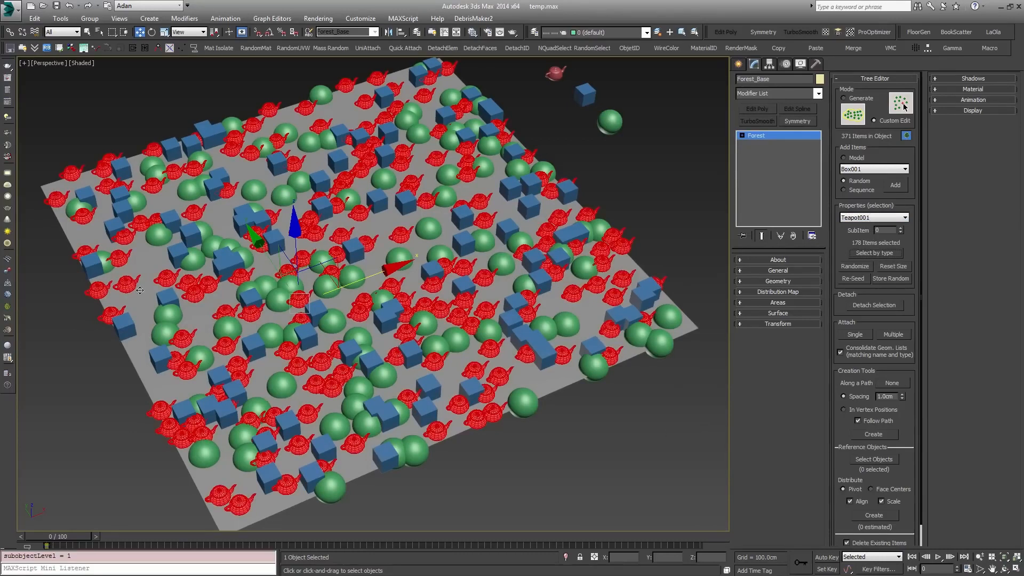
Step: Try randomizing the models of the selected teapots, undo it and clear the selection
left_click(853, 265)
left_click(517, 330)
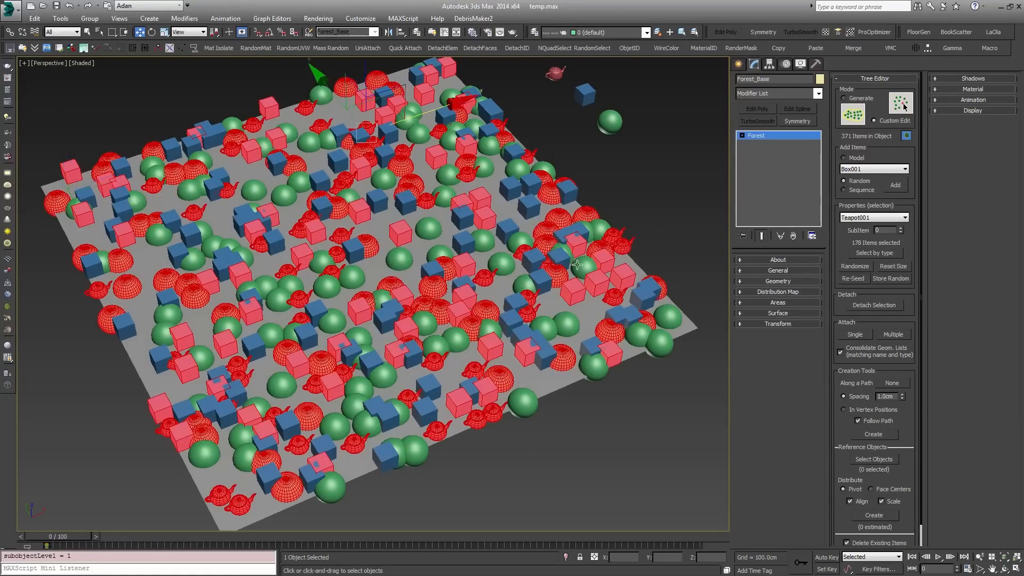
key("ctrl+z")
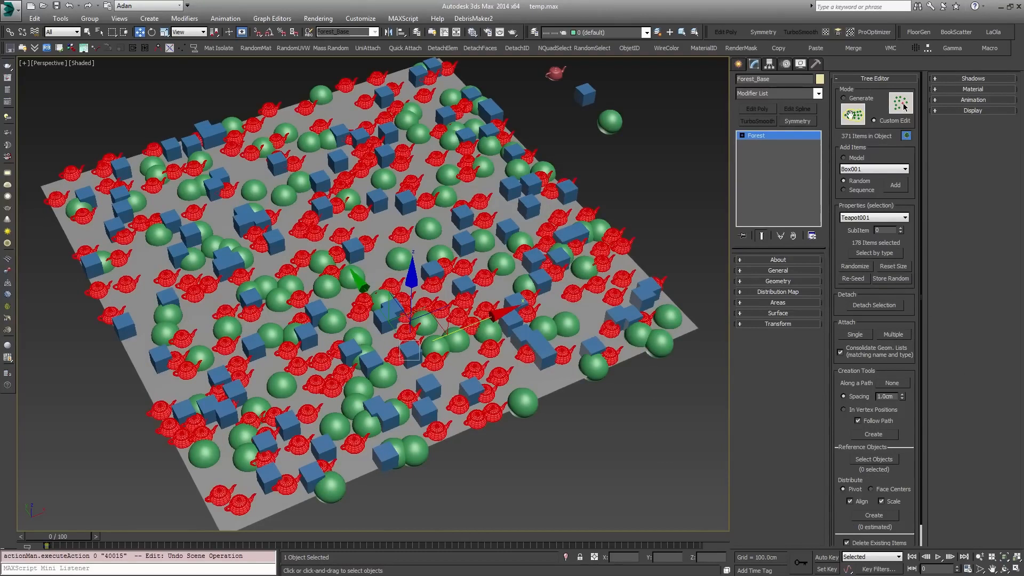
left_click(489, 206)
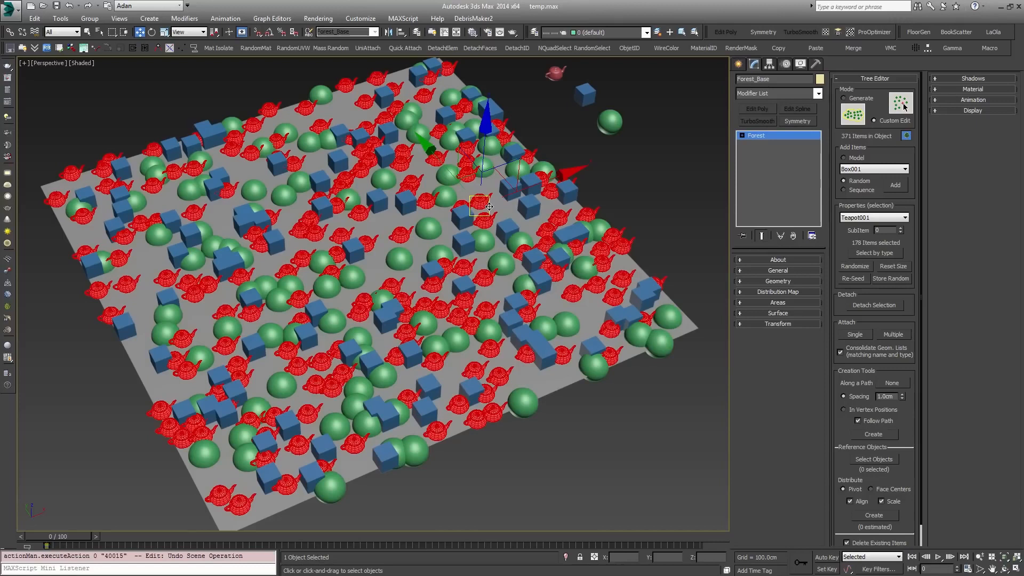
left_click(609, 185)
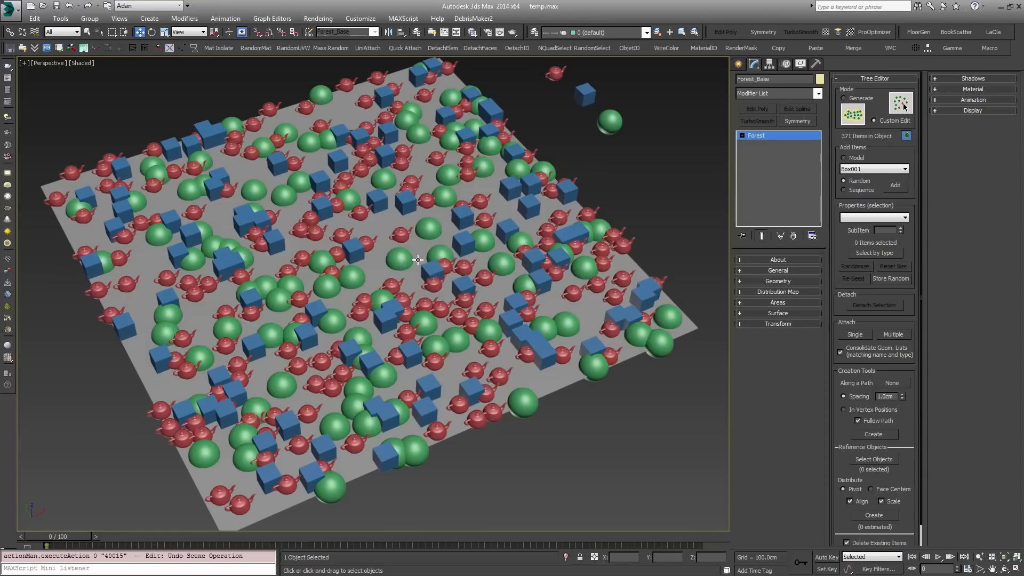
Step: Return the tree editor to Generate mode and open the Forest object's camera settings
left_click(853, 101)
left_click(540, 329)
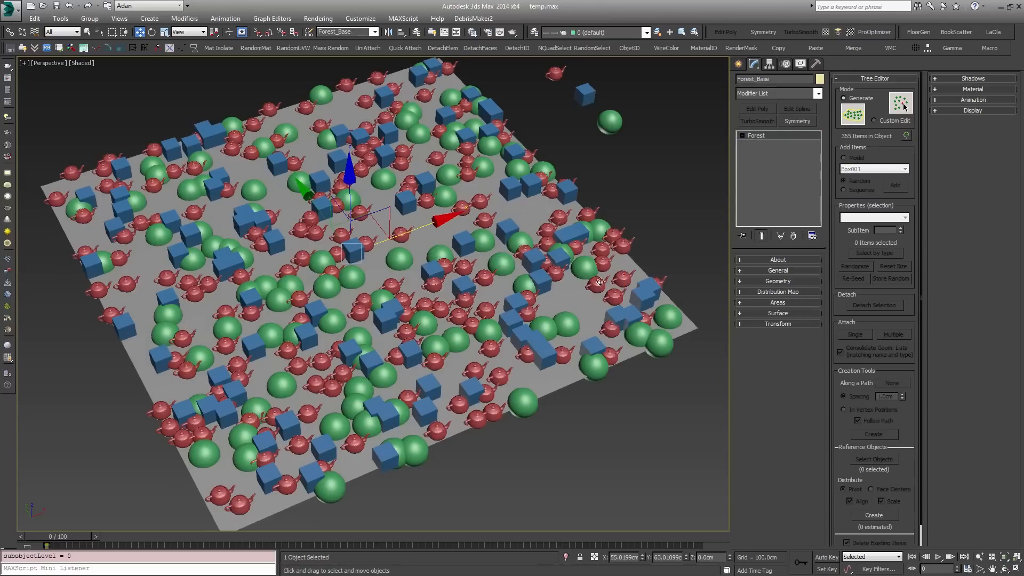
left_click(878, 80)
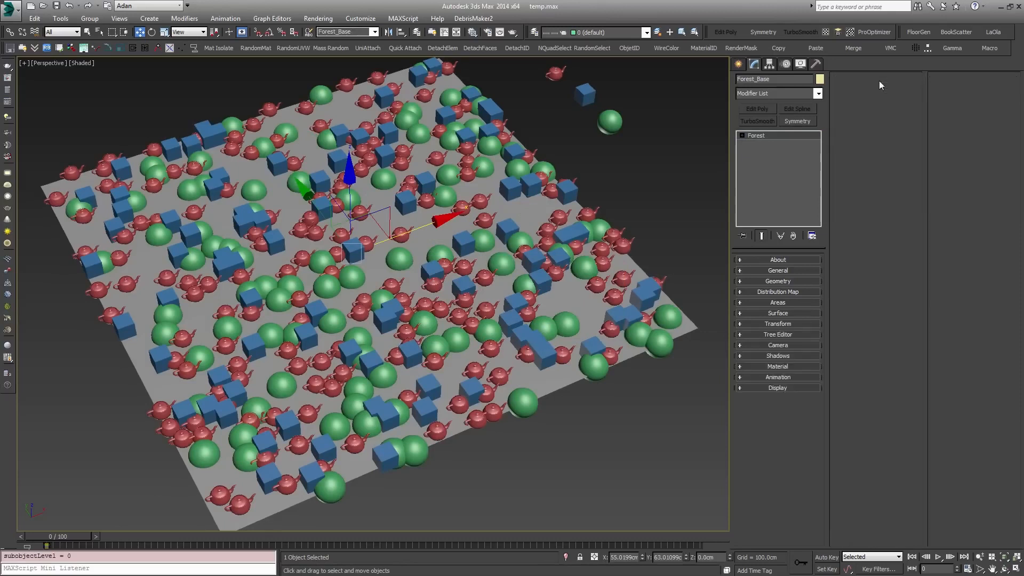
left_click(770, 346)
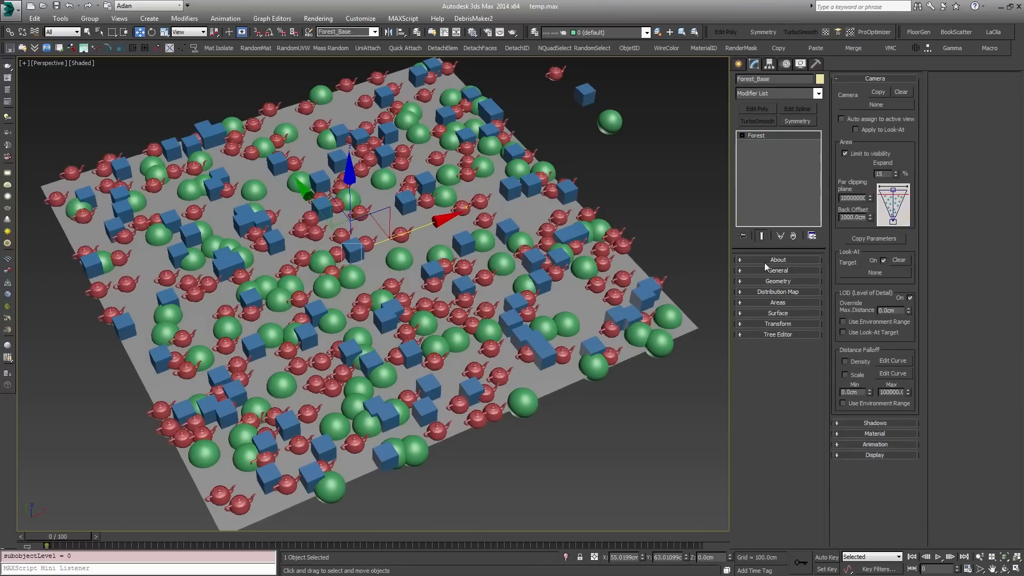
Step: Create a VRayPhysicalCamera in the top view, aimed diagonally across the plane from its lower-left corner
key("t")
key("z")
left_click(739, 64)
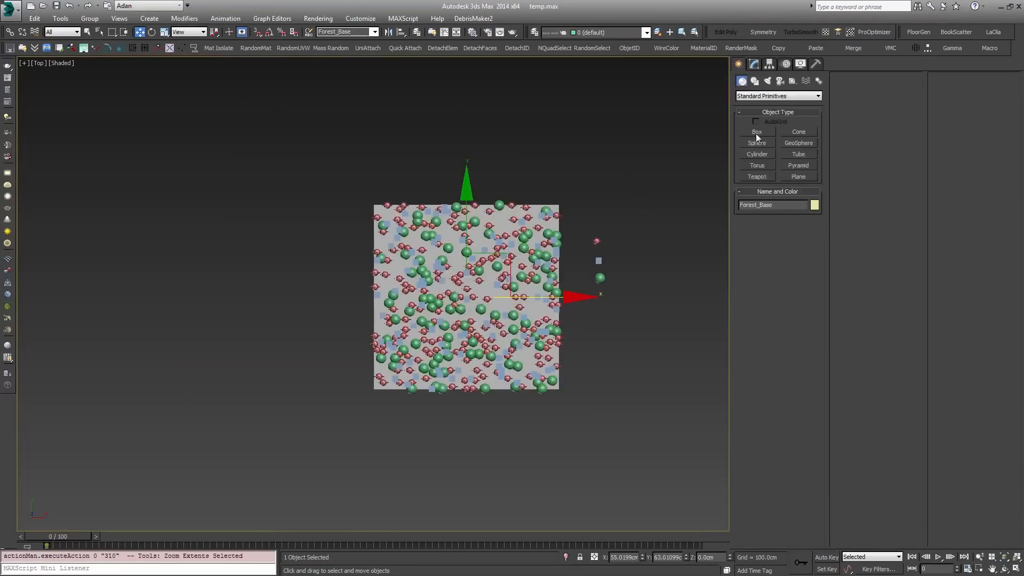
left_click(779, 80)
left_click(761, 96)
left_click(753, 115)
left_click(797, 132)
left_click_drag(388, 381, 529, 235)
Step: Raise the camera to a height of about 319 cm, check the view through it and return to the top view
key("w")
middle_click_drag(455, 411, 400, 307, "alt")
left_click_drag(357, 252, 356, 218)
key("c")
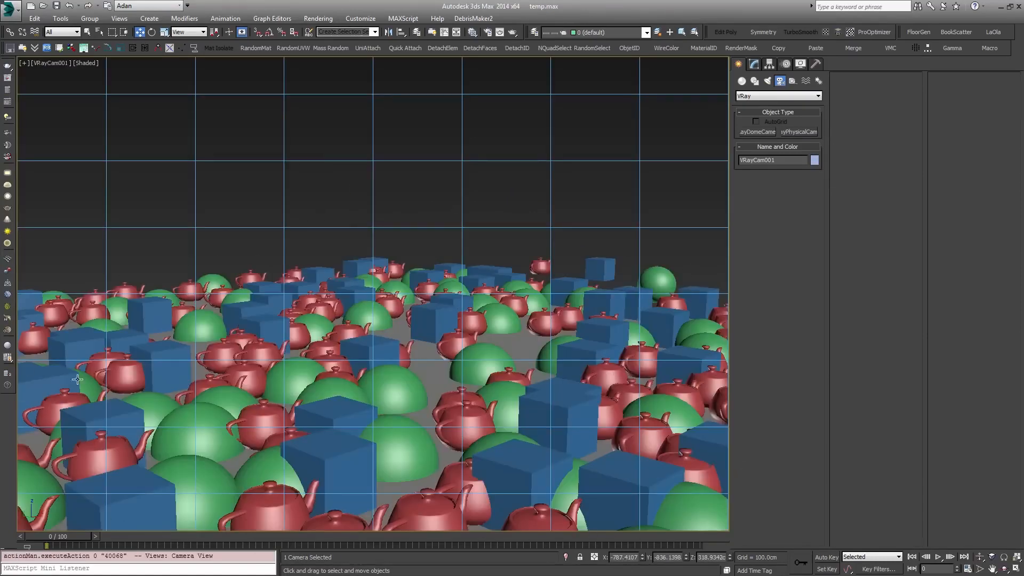
key("t")
key("z")
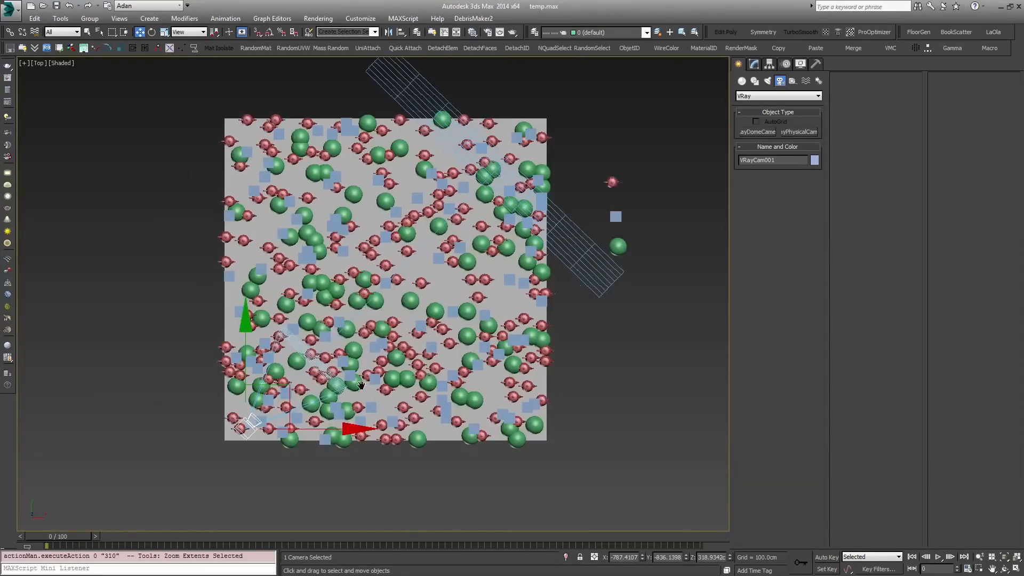
Step: Move the camera diagonally inward from the plane's corner by about 133 cm in X and 151 cm in Y
middle_click_drag(361, 385, 373, 356)
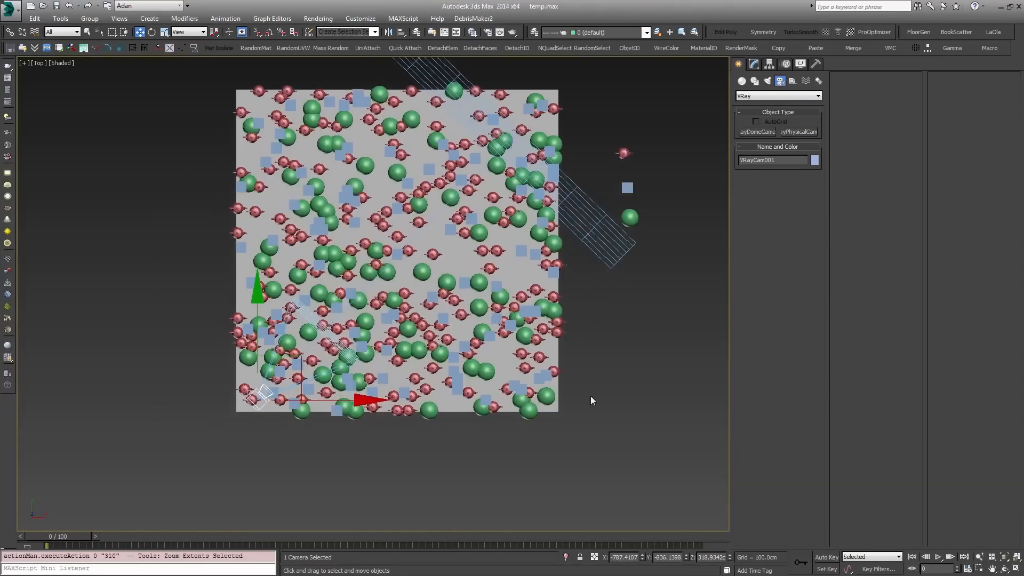
mouse_move(391, 390)
middle_mouse_down("alt")
mouse_move(403, 364)
mouse_move(377, 343)
mouse_move(388, 388)
middle_mouse_up("alt")
left_click_drag(299, 366, 324, 343)
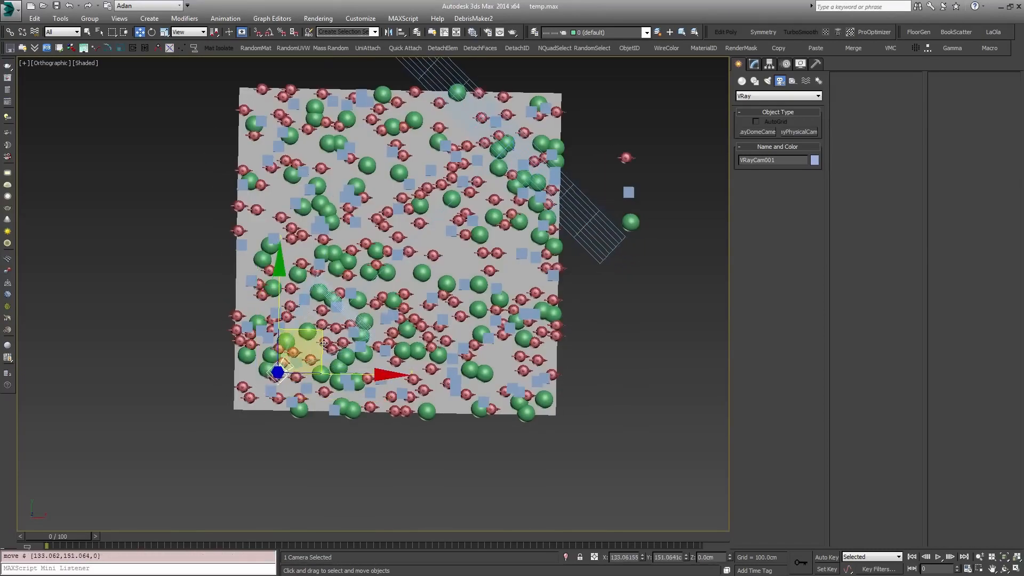
middle_click_drag(369, 398, 363, 350, "alt")
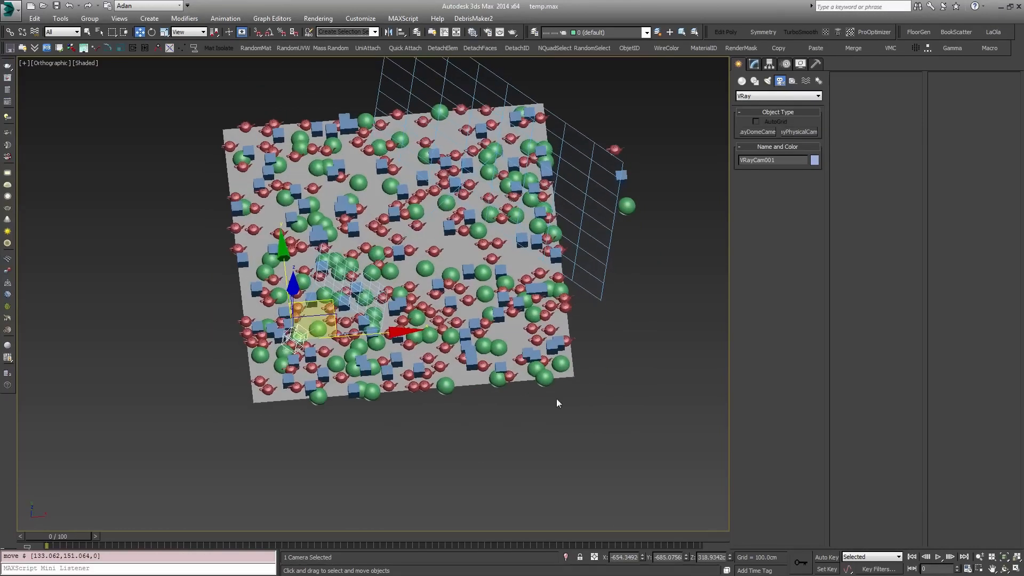
Step: Assign VRayCam001 as the camera of the Forest_Base object so the scatter follows its view
left_click(531, 351)
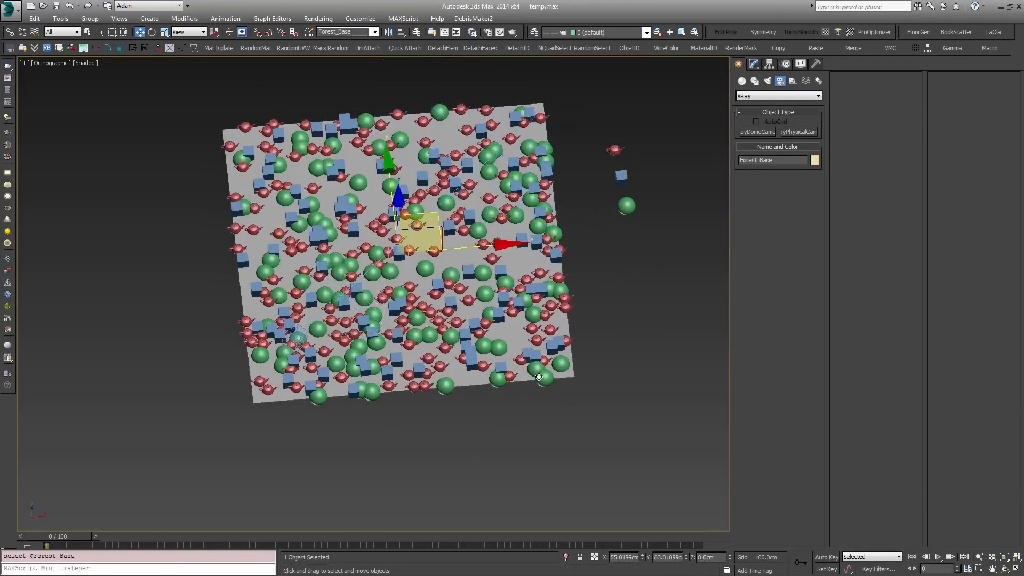
key("F3")
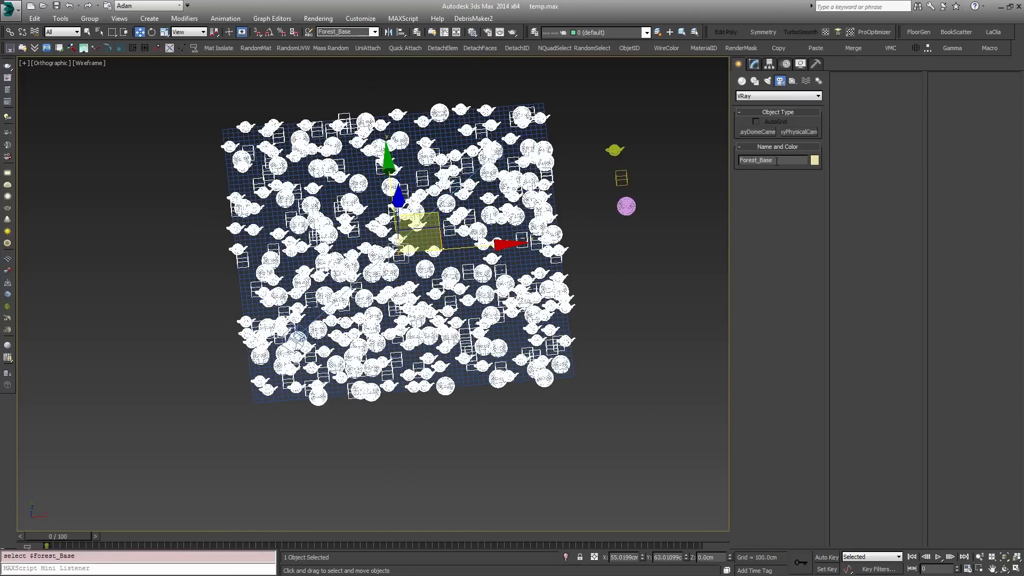
left_click(760, 65)
key("F3")
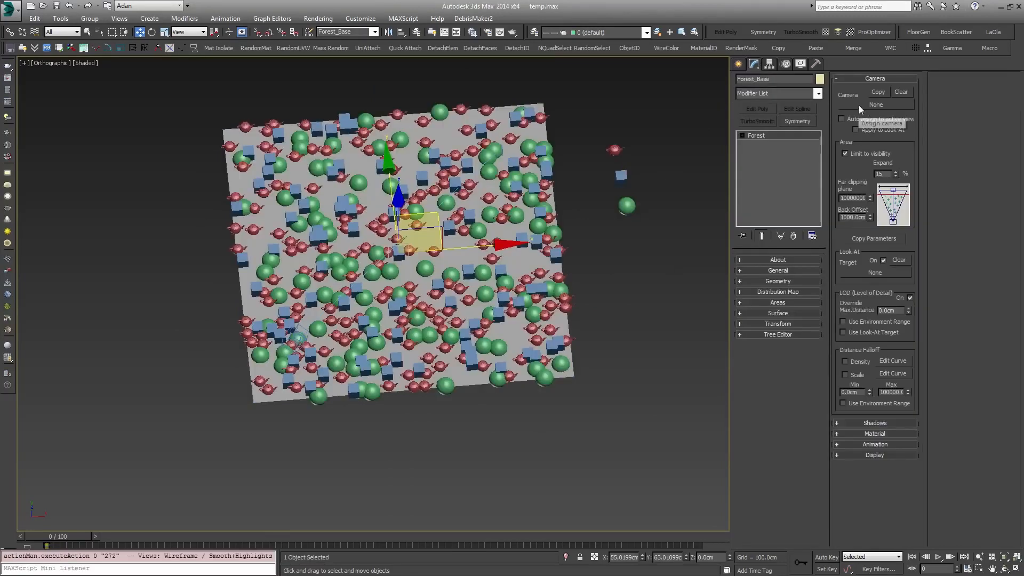
left_click(876, 105)
left_click(299, 335)
middle_click_drag(459, 293, 496, 328, "alt")
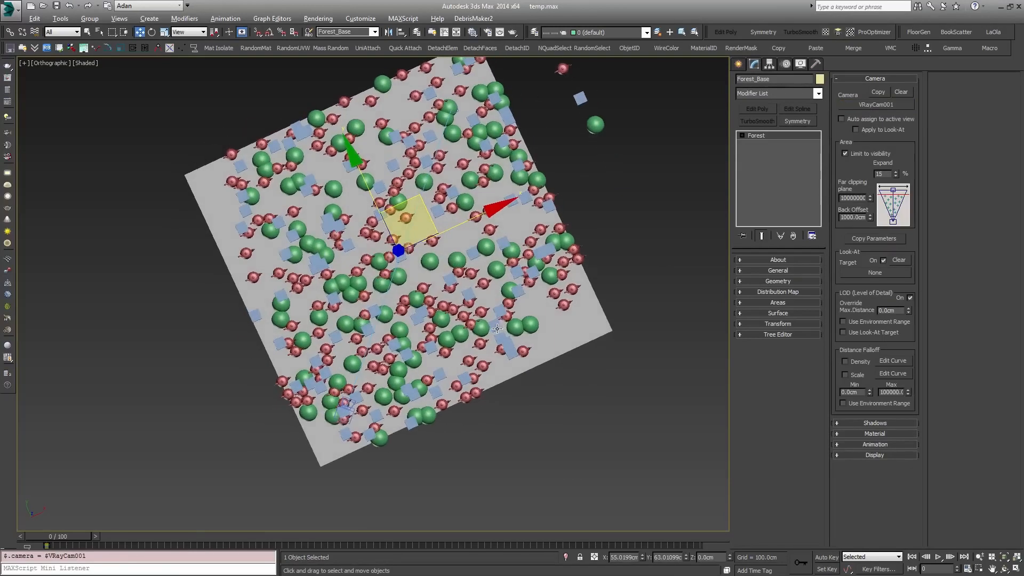
Step: Move the camera toward the middle of the plane, to about X -99 cm and Y -145 cm
left_click(351, 409)
key("F3")
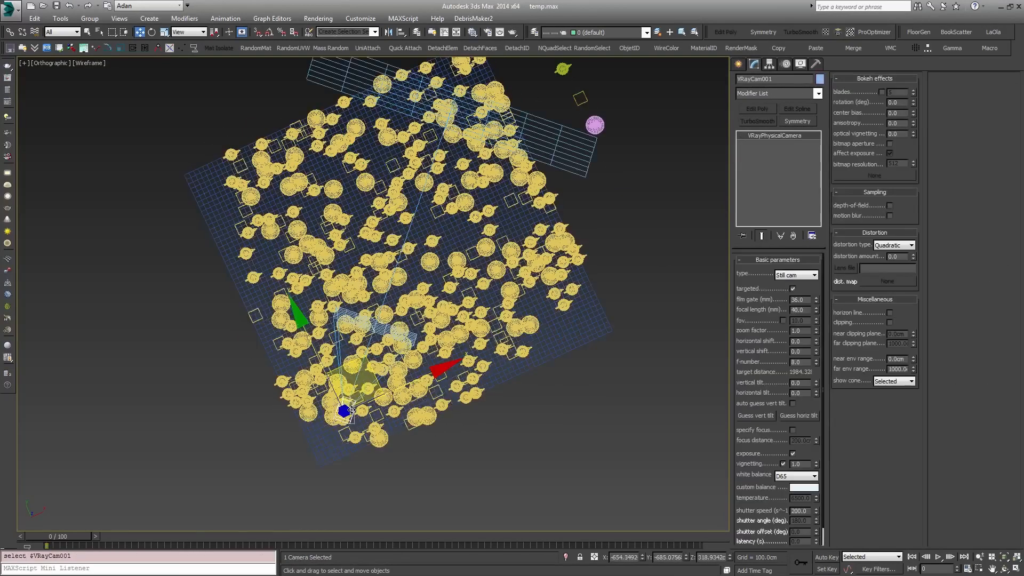
middle_click_drag(351, 409, 352, 319, "alt")
left_click_drag(301, 281, 422, 253)
mouse_move(409, 326)
middle_mouse_down("alt")
mouse_move(501, 312)
mouse_move(492, 363)
mouse_move(551, 285)
mouse_move(379, 334)
mouse_move(413, 390)
middle_mouse_up("alt")
key("F3")
middle_click_drag(425, 324, 573, 299, "alt")
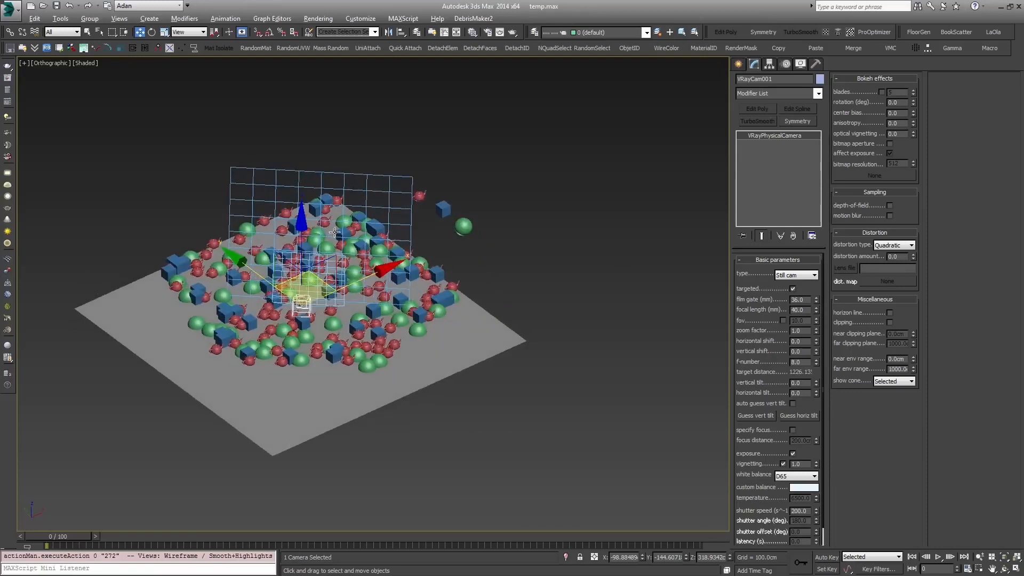
Step: Move the camera across the plane to about X 607 cm and Y -180 cm, and shift it again to test the camera-limited scatter
middle_click_drag(436, 329, 335, 297, "alt")
left_click_drag(339, 295, 392, 202)
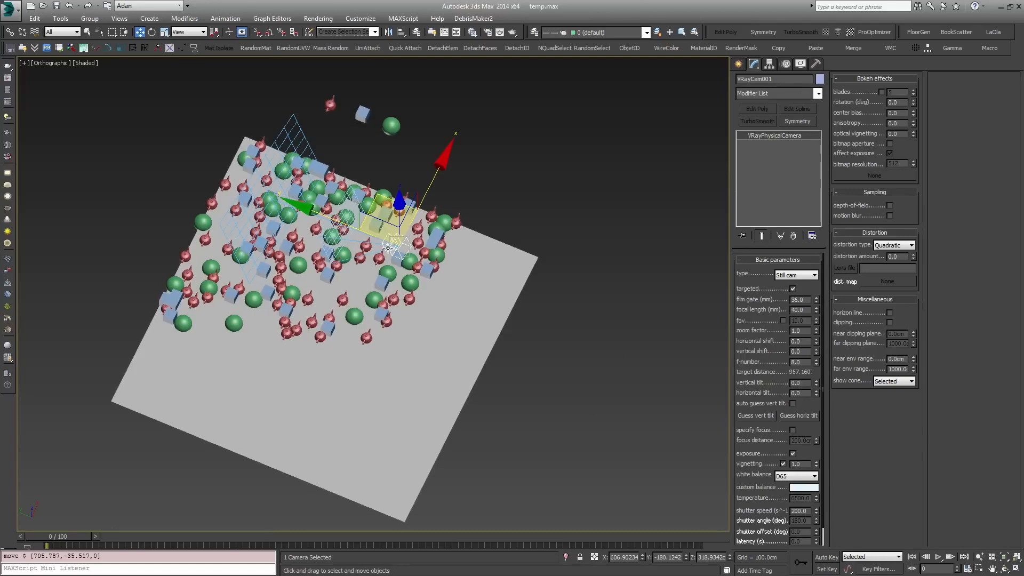
left_click_drag(352, 195, 369, 282)
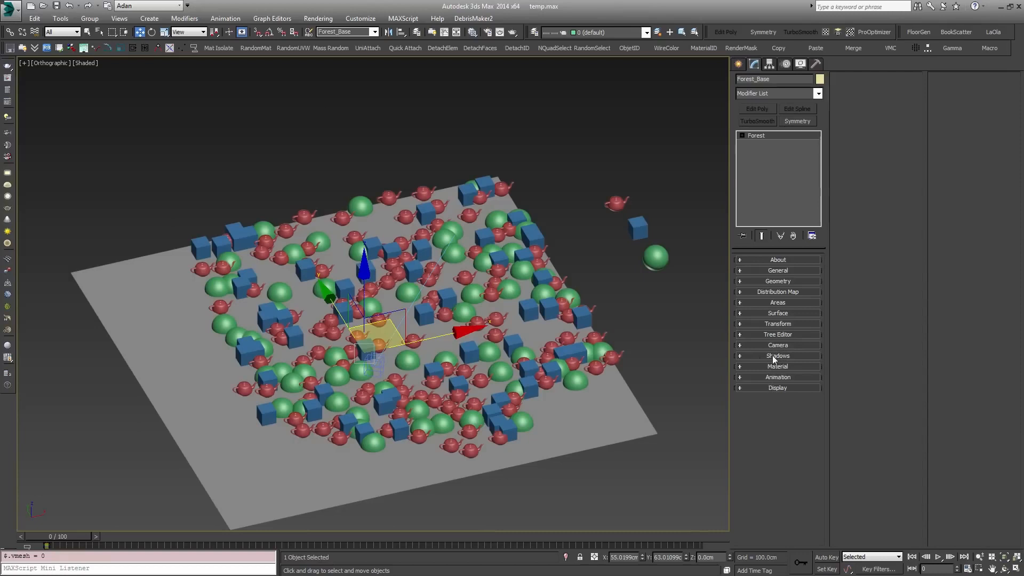
Step: Review the Forest_Base object's shadow, geometry, material and animation settings
left_click(763, 356)
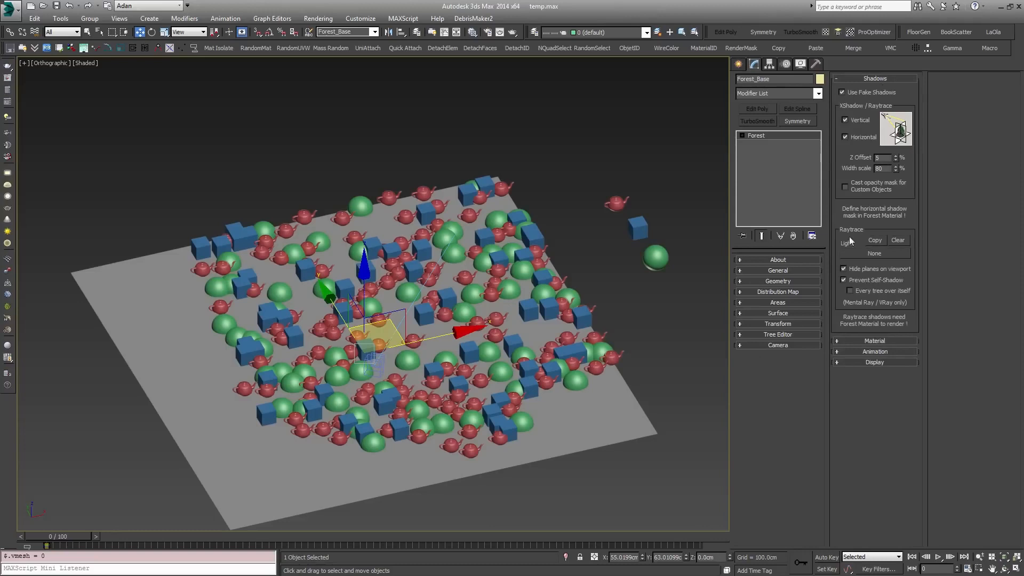
left_click(778, 282)
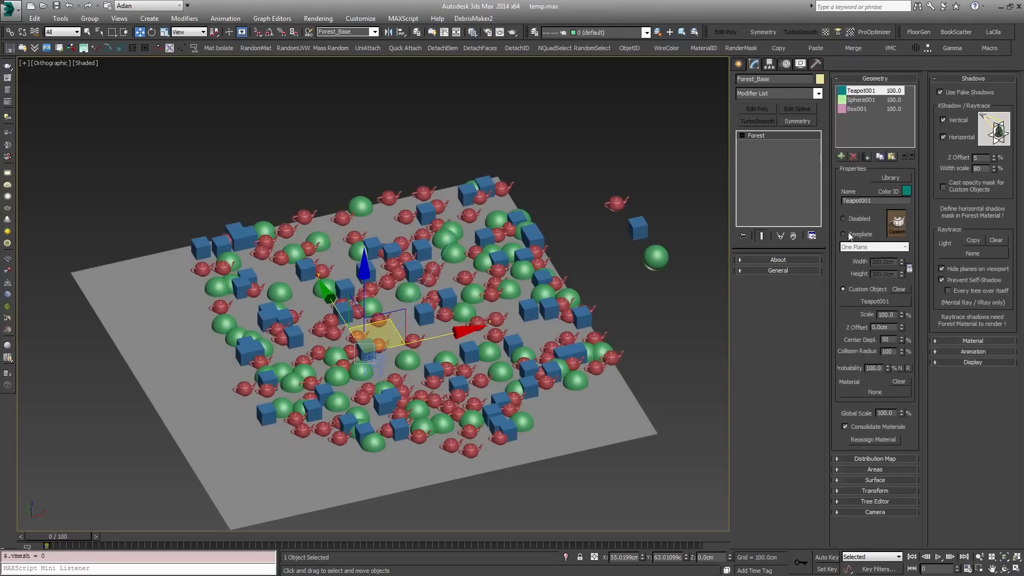
left_click(870, 80)
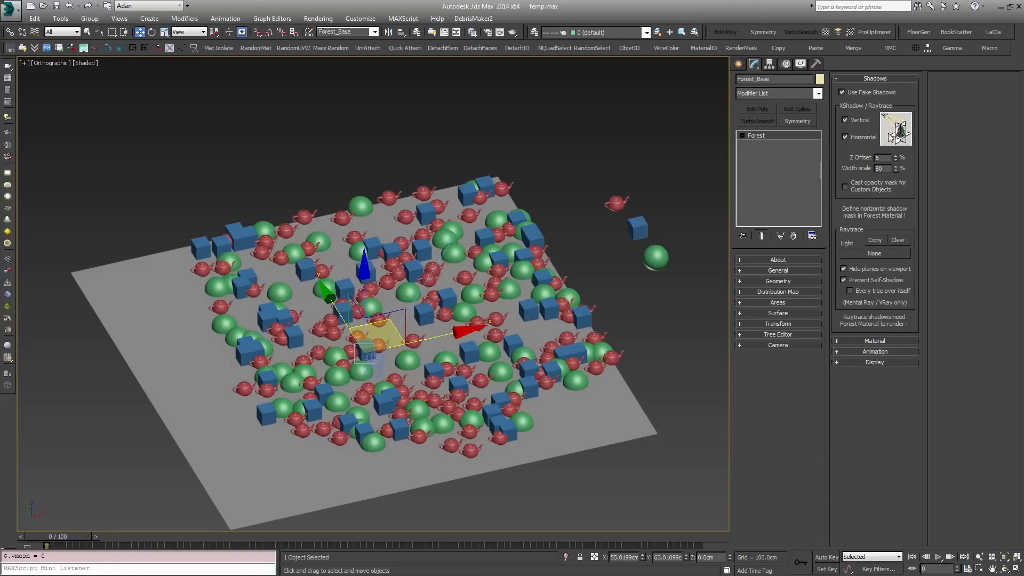
left_click(876, 79)
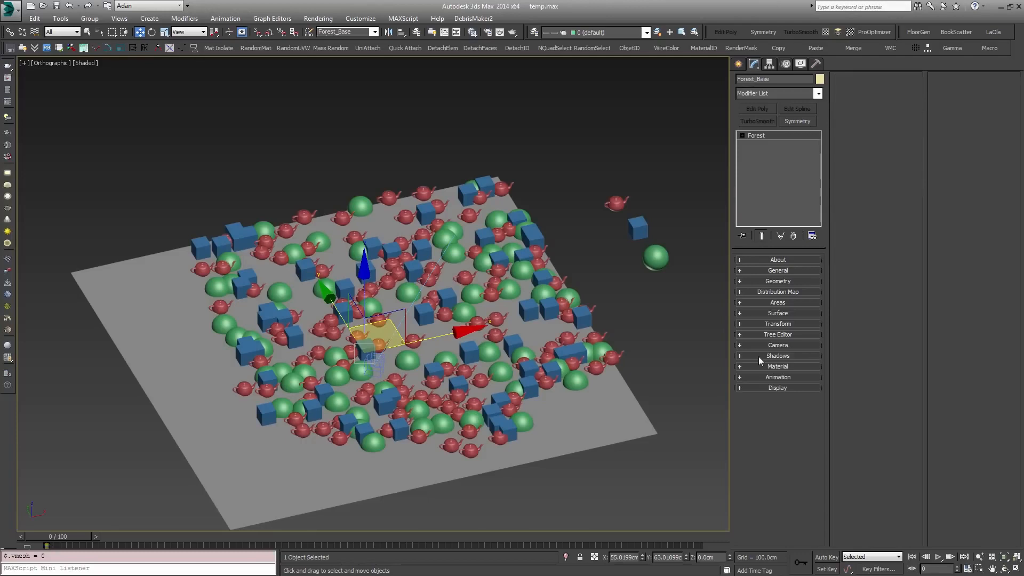
left_click(773, 366)
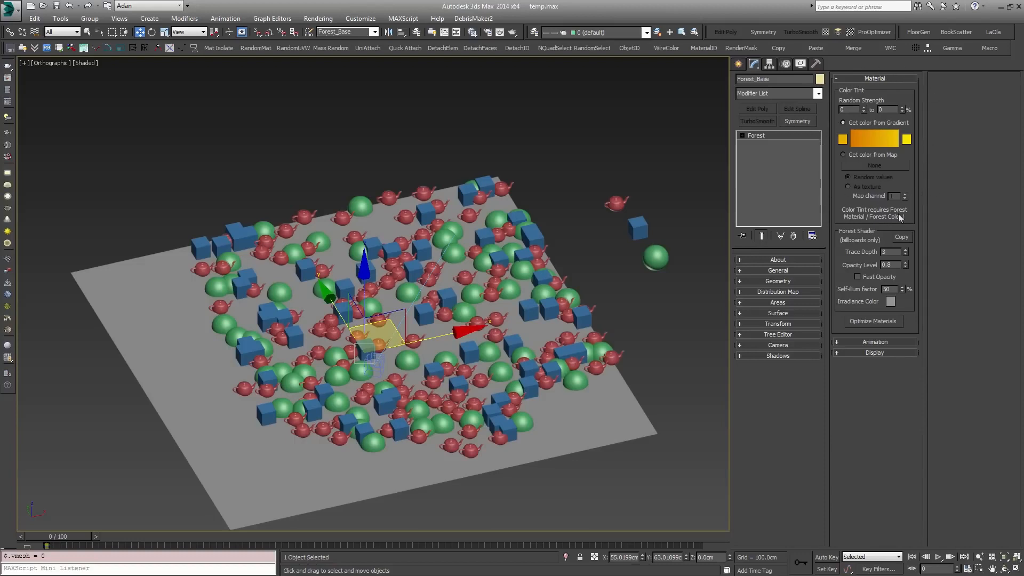
left_click(887, 80)
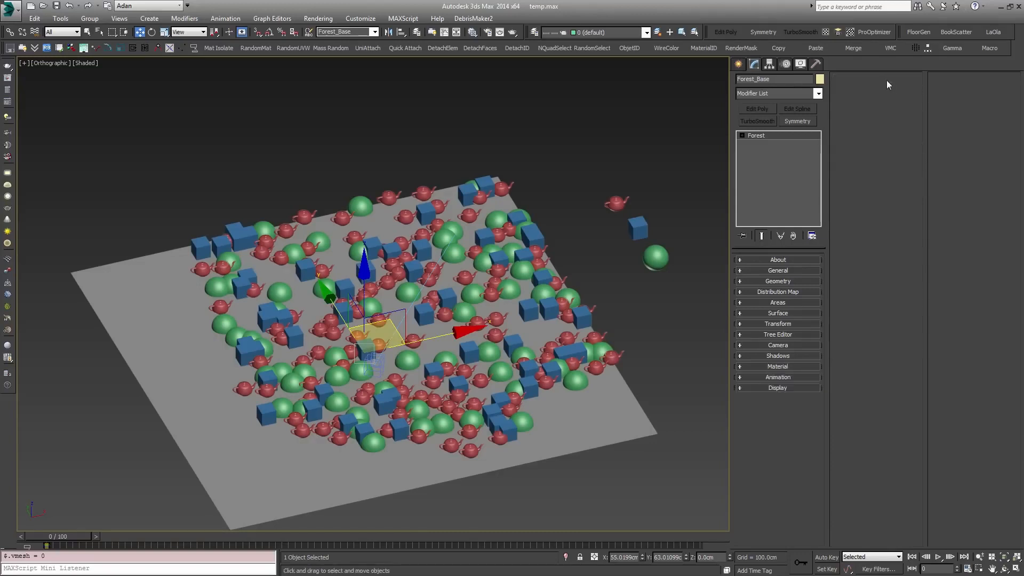
left_click(779, 377)
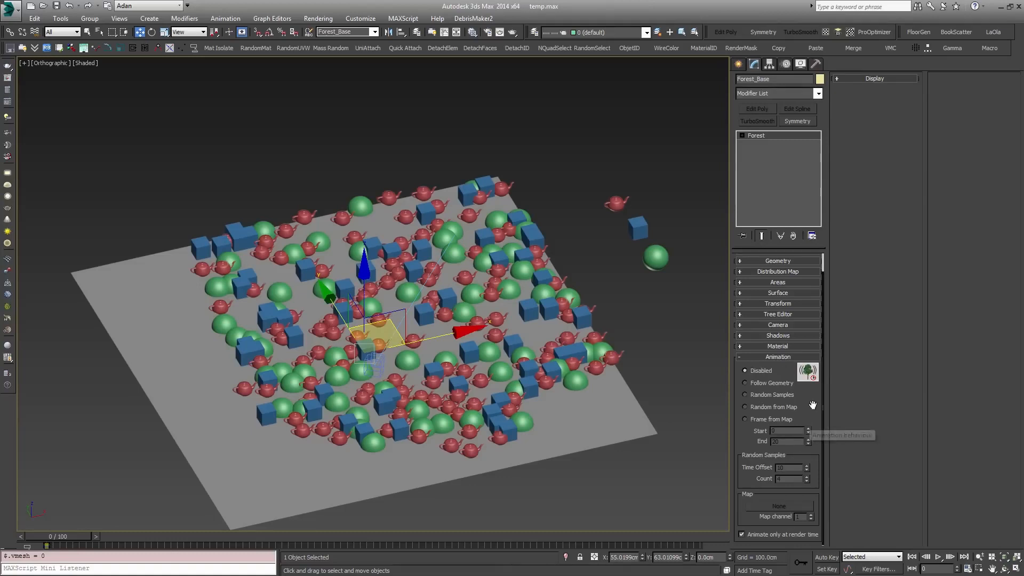
left_click(788, 355)
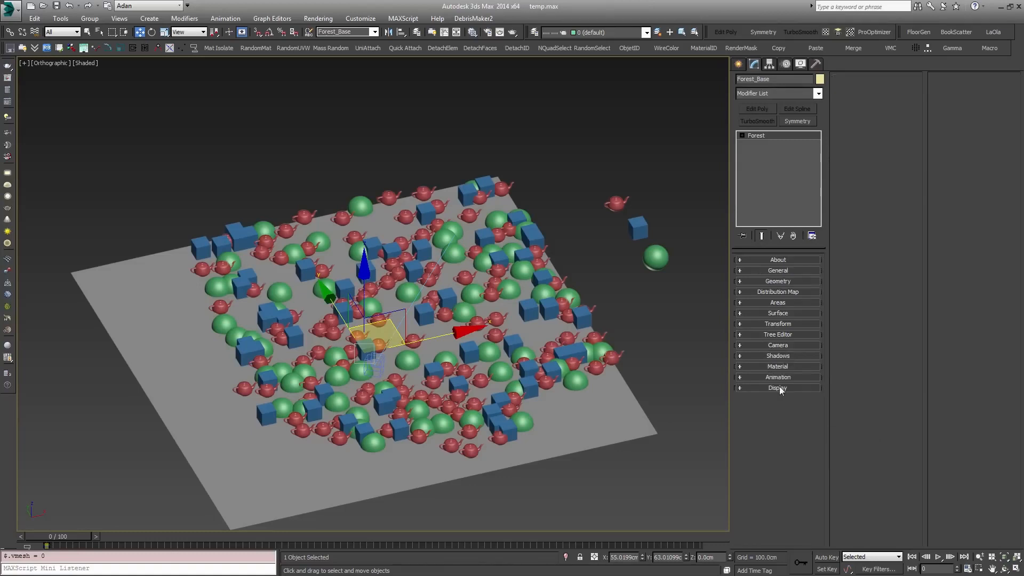
Step: Open Forest_Base's display settings and try the Adaptive viewport mode
left_click(747, 392)
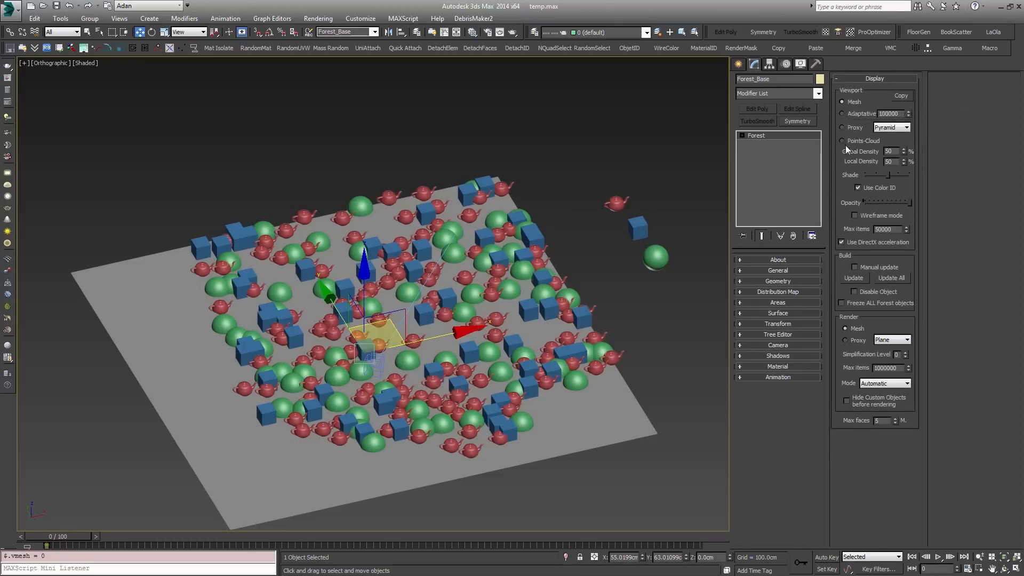
left_click(847, 114)
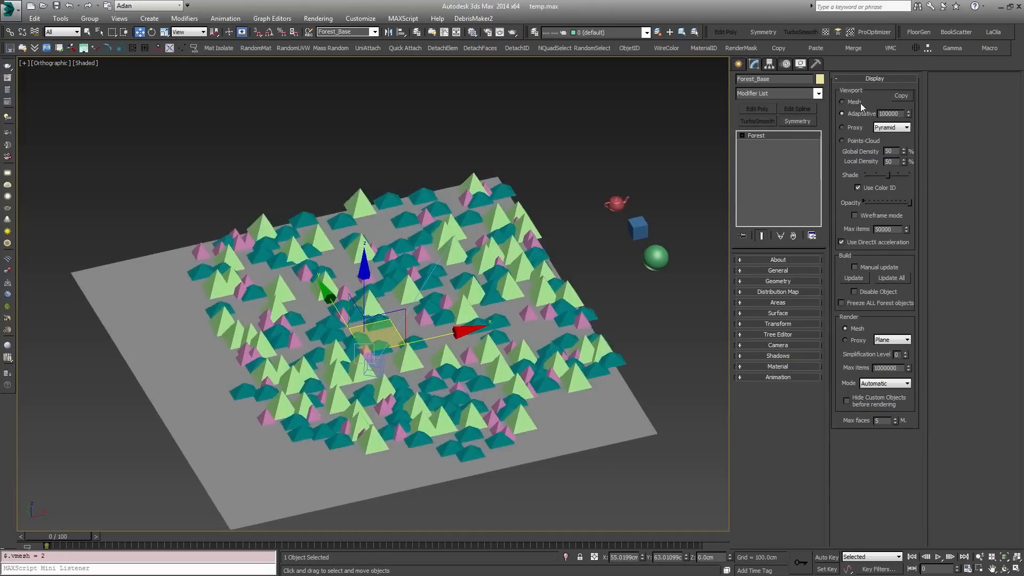
left_click(844, 102)
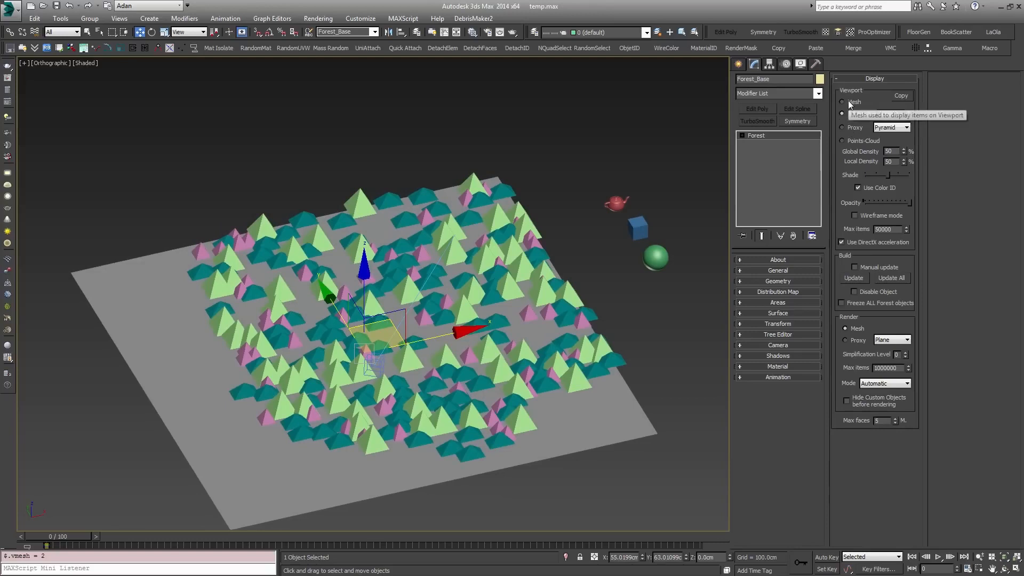
Step: Display the scattered items as proxies, trying the Box, Plant and Arrow shapes and ending on Plane
left_click(853, 128)
left_click(896, 128)
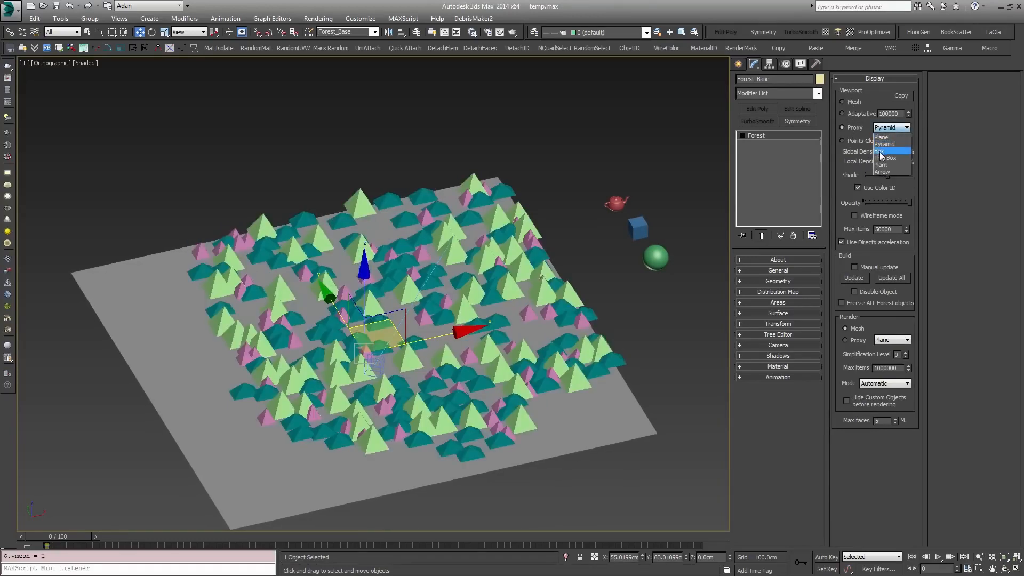
left_click(880, 152)
left_click(886, 127)
left_click(881, 164)
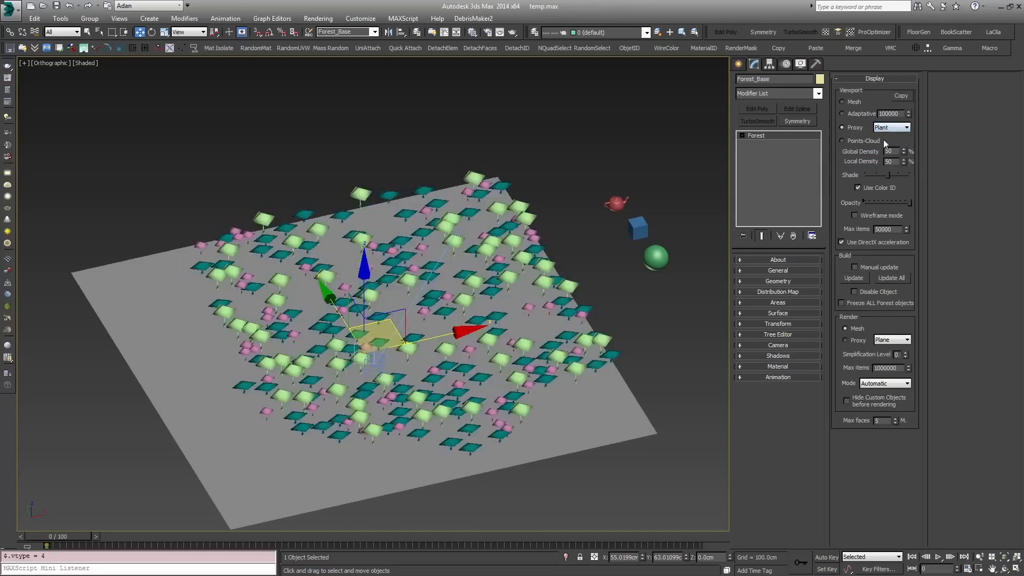
left_click(890, 127)
left_click(890, 172)
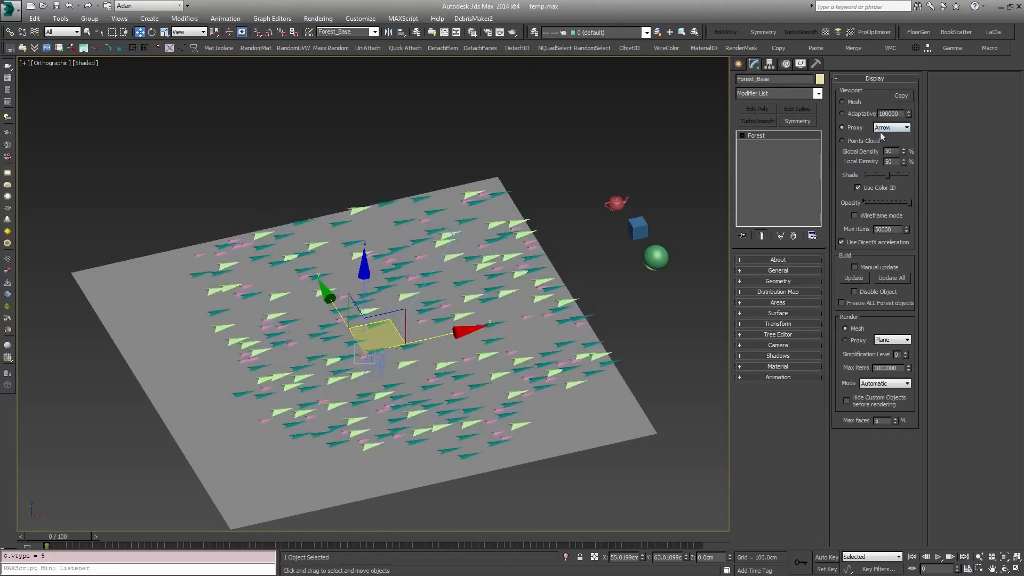
left_click(889, 127)
left_click(883, 138)
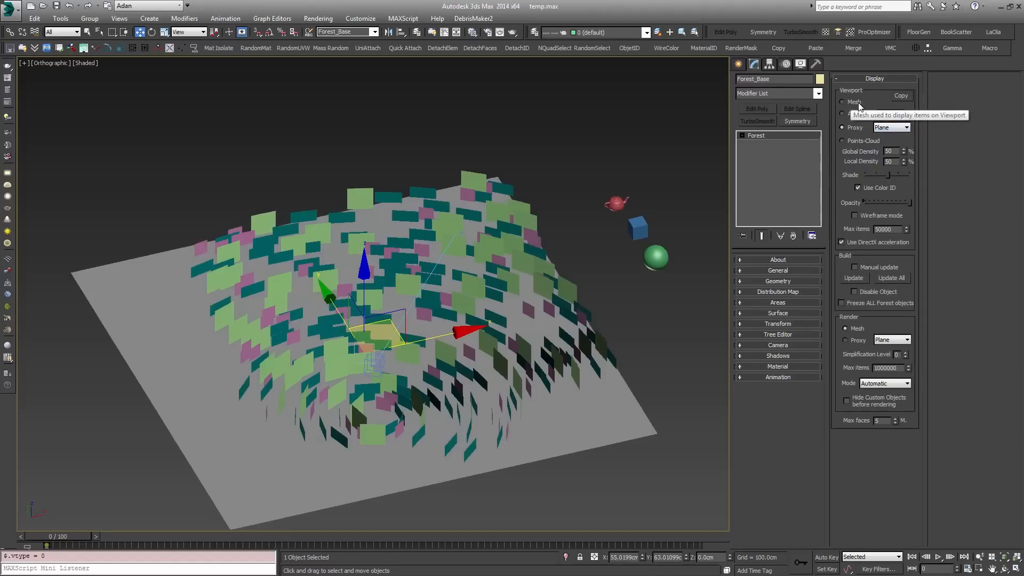
Step: Switch the viewport display to Points-Cloud and try adjusting its global density, local density and shade
left_click(850, 142)
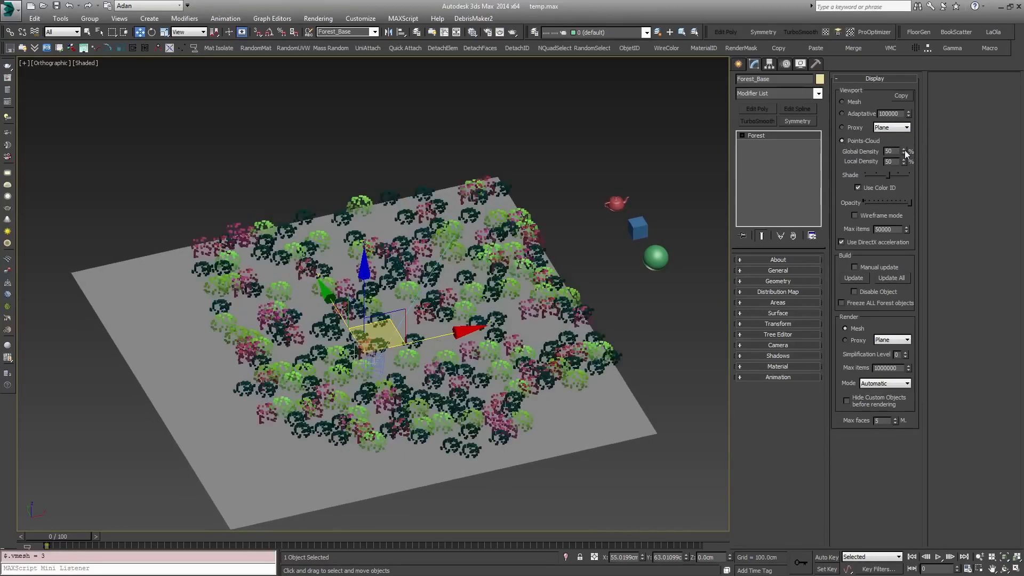
left_click_drag(904, 152, 914, 198)
left_click_drag(904, 162, 901, 213)
right_click(901, 213)
mouse_move(889, 175)
left_mouse_down()
mouse_move(867, 179)
mouse_move(887, 188)
left_mouse_up()
Step: Set the viewport's maximum items to 1000000 by copying the render maximum items value
double_click(900, 232)
left_click_drag(900, 368, 870, 367)
left_click(900, 368)
left_click_drag(900, 368, 830, 363)
double_click(885, 229)
left_click_drag(899, 368, 834, 361)
key("ctrl+c")
left_click_drag(897, 229, 810, 222)
key("ctrl+v")
key("Return")
Step: Try a distribution map density of 428 cm in X, undo it and close the distribution settings
left_click(779, 290)
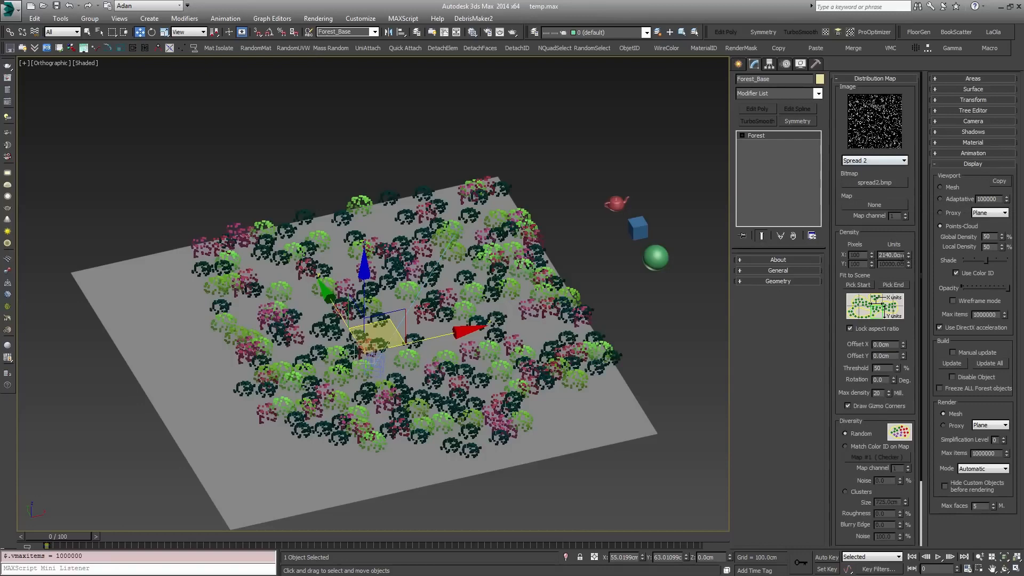
left_click_drag(909, 255, 905, 302)
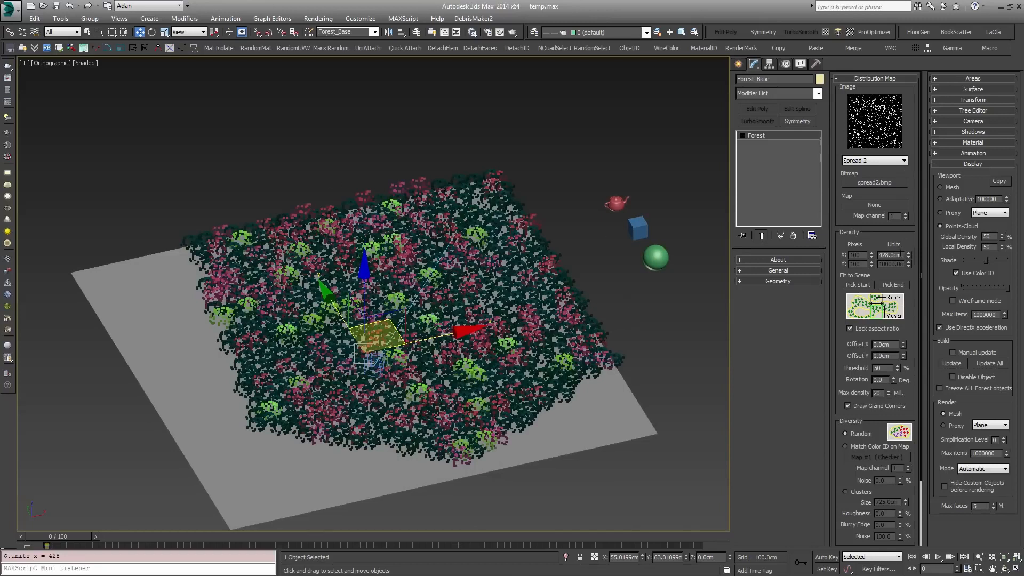
key("ctrl+z")
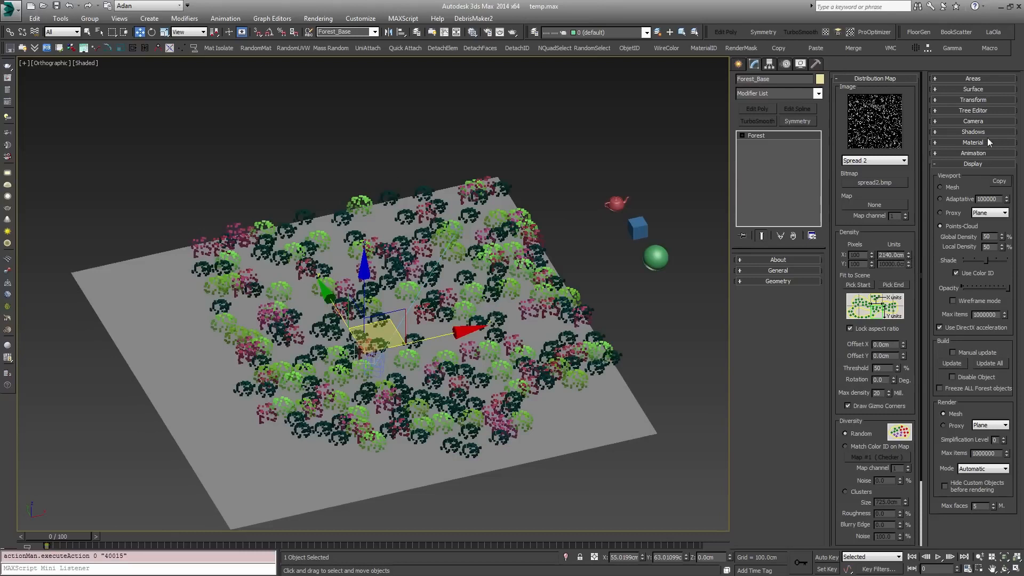
left_click(886, 80)
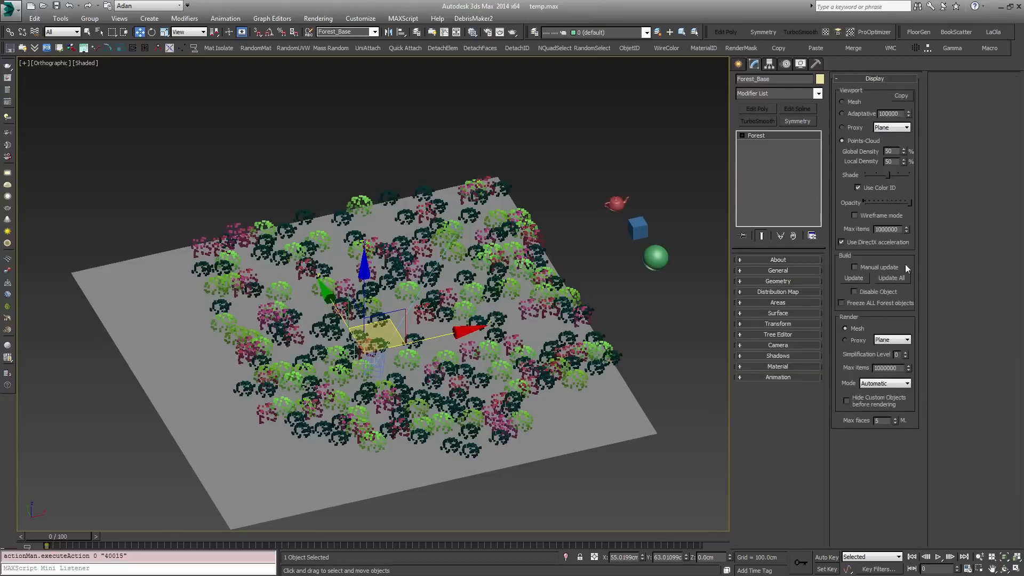
Step: Review the properties of the Sphere001 and Box001 items in Forest_Base's geometry list, and close the geometry settings
left_click(887, 79)
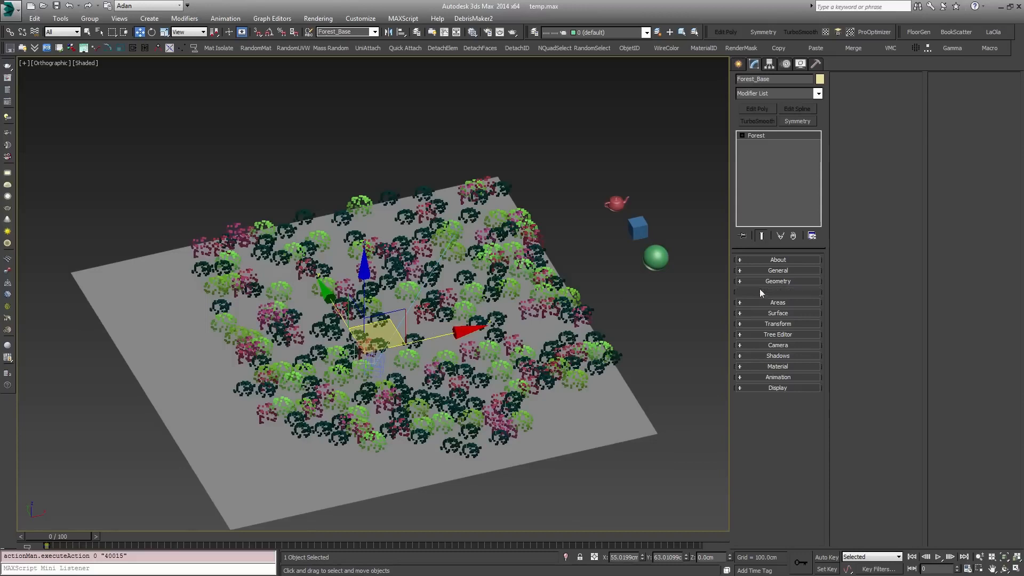
left_click(774, 282)
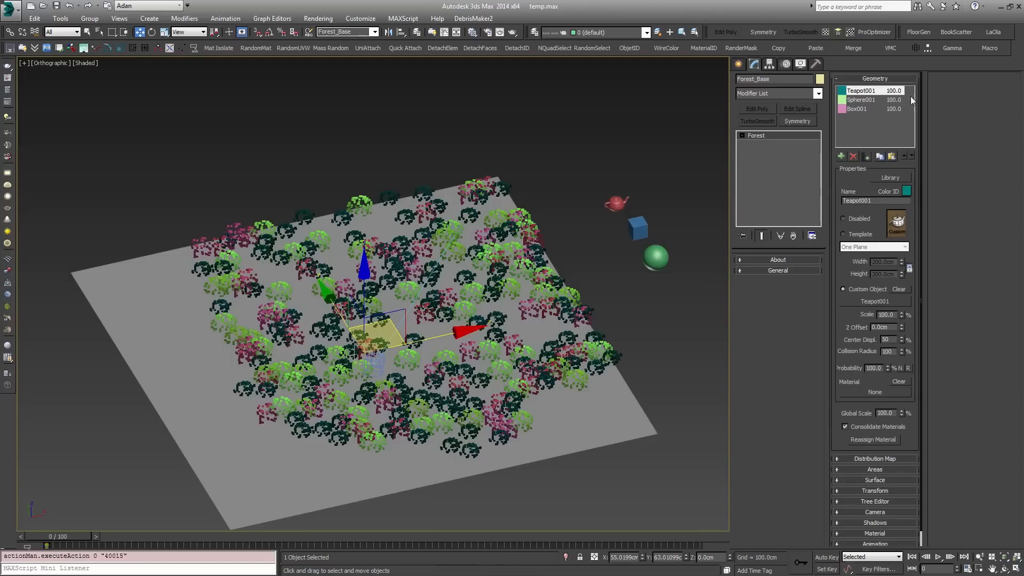
left_click(855, 100)
left_click(855, 109)
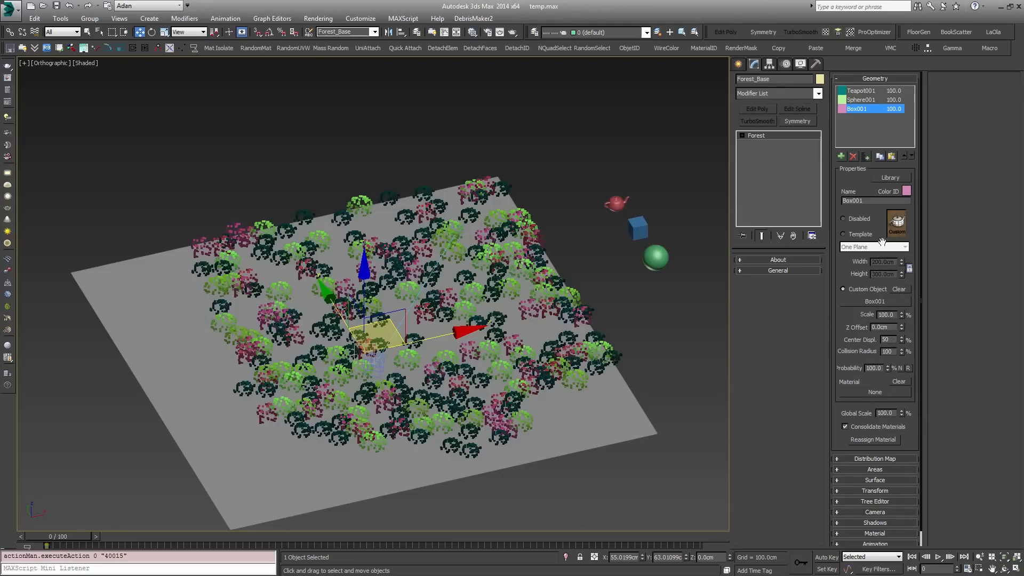
left_click(881, 79)
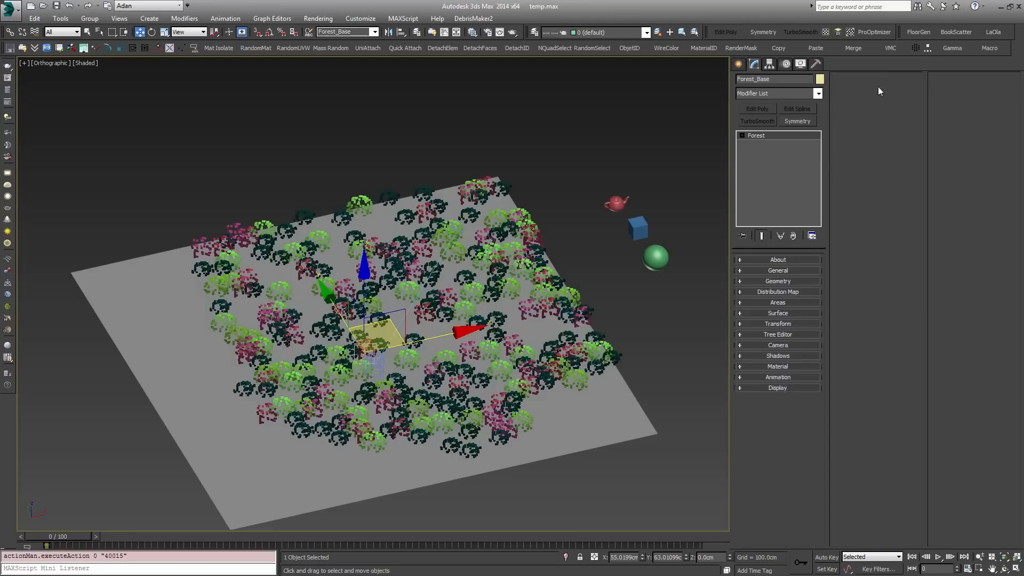
Step: Set Forest_Base's distribution map pattern to Spread 1
left_click(774, 293)
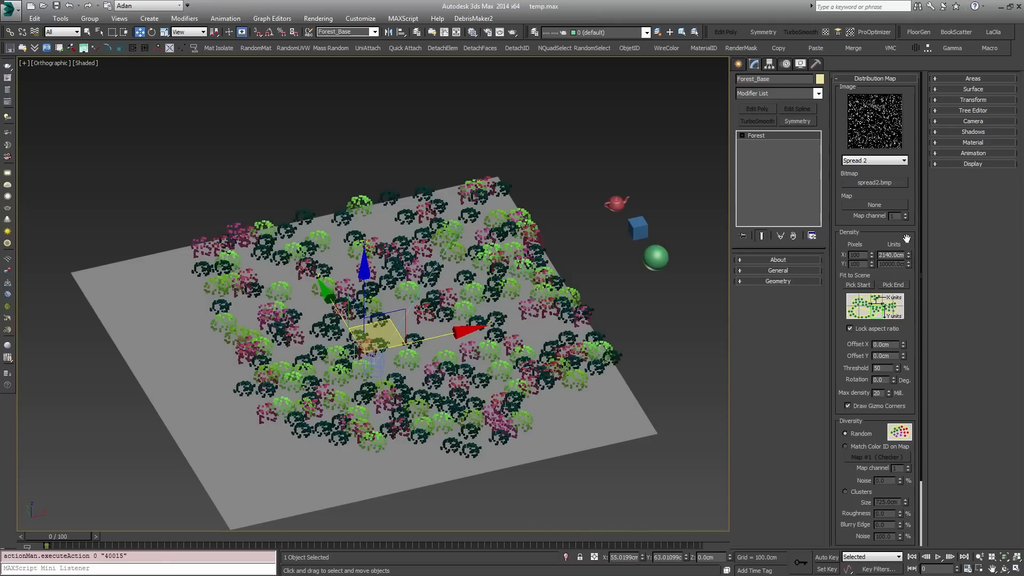
left_click(856, 159)
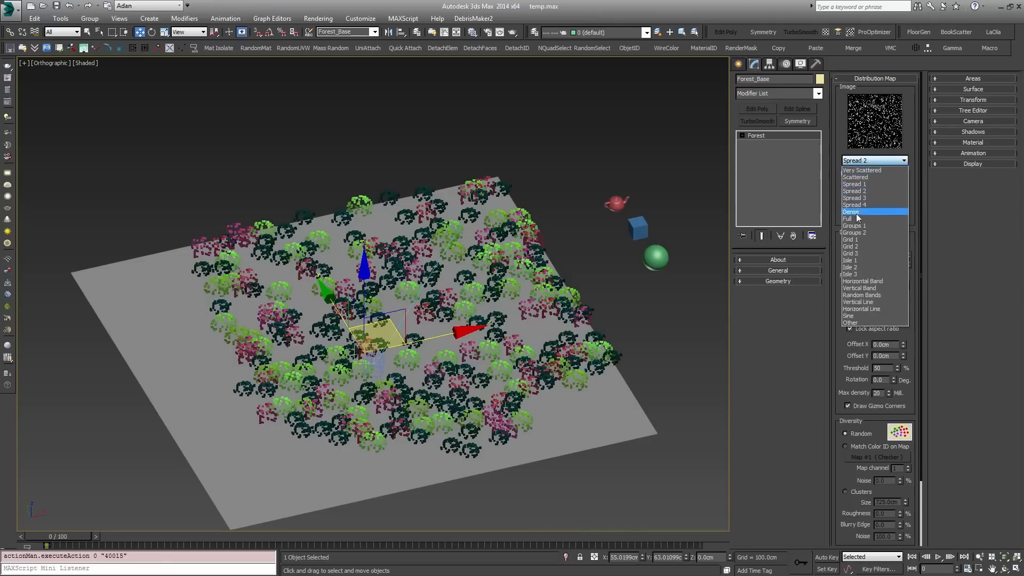
left_click(853, 184)
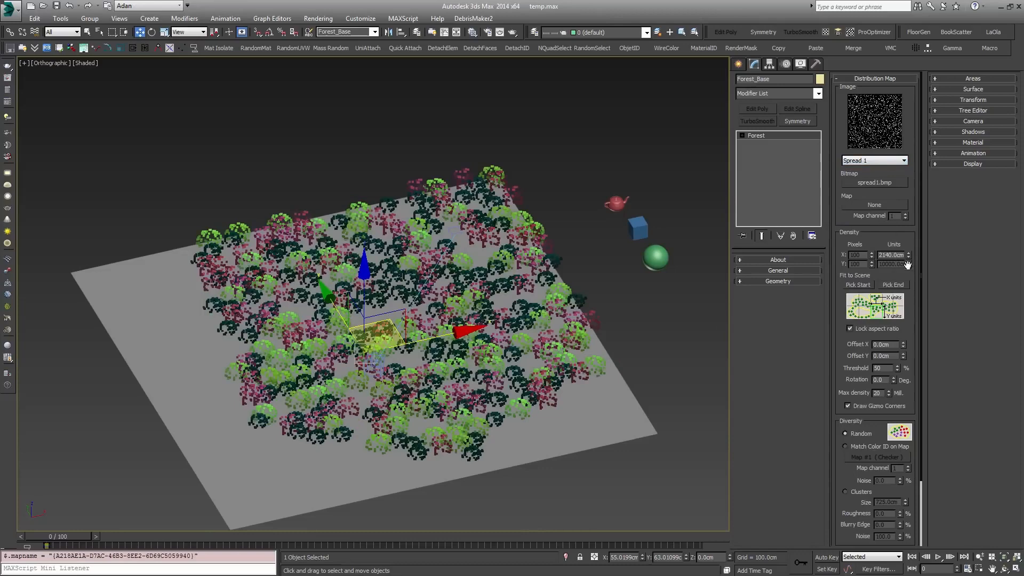
mouse_move(909, 255)
left_mouse_down()
mouse_move(895, 201)
mouse_move(897, 256)
left_mouse_up()
Step: Try clustered diversity with 0% noise on the distribution map and restore random diversity
left_click_drag(915, 334, 907, 235)
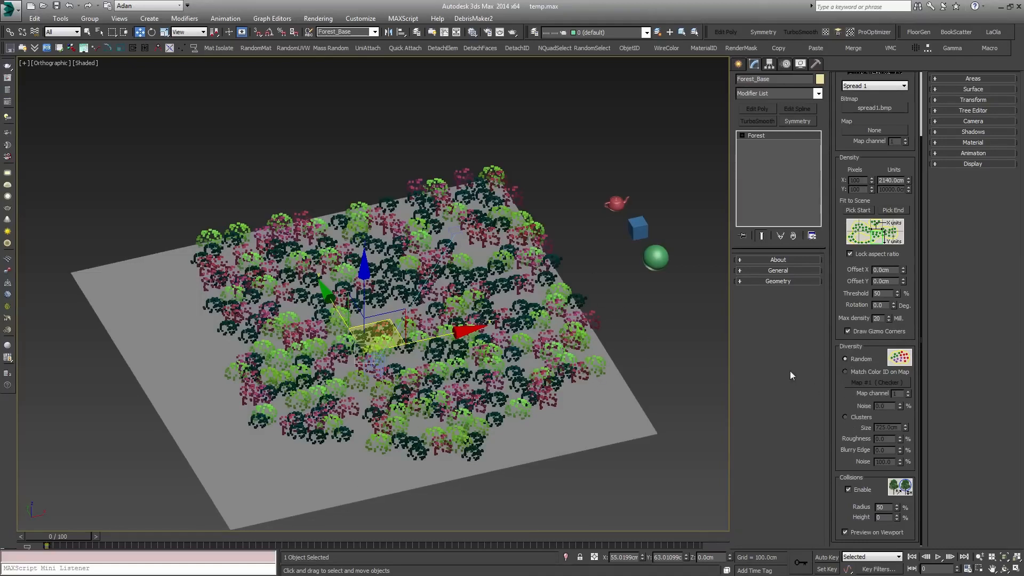
left_click(853, 421)
left_click(857, 356)
left_click(848, 419)
left_click_drag(900, 462, 900, 512)
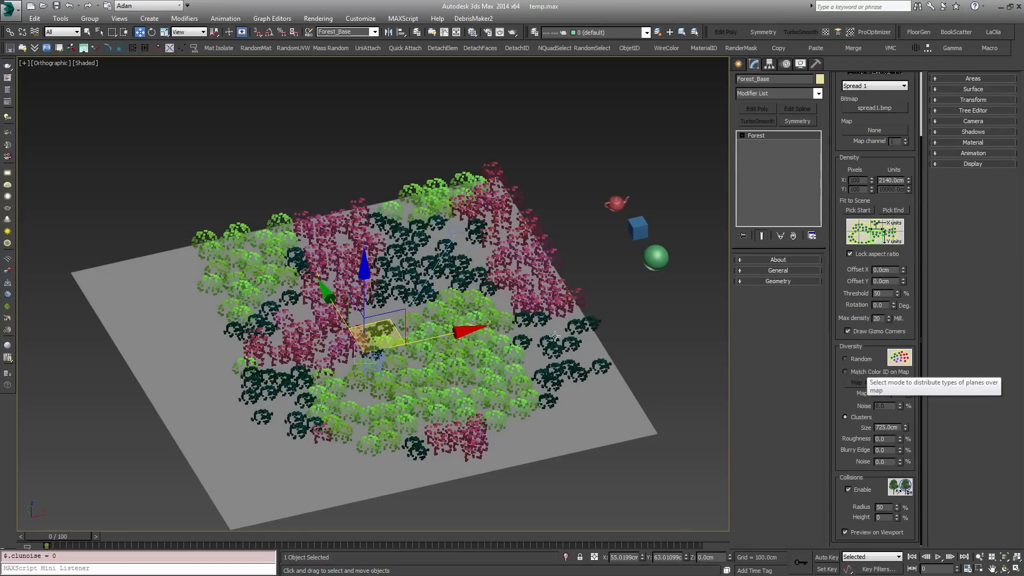
middle_click_drag(608, 303, 590, 316, "alt")
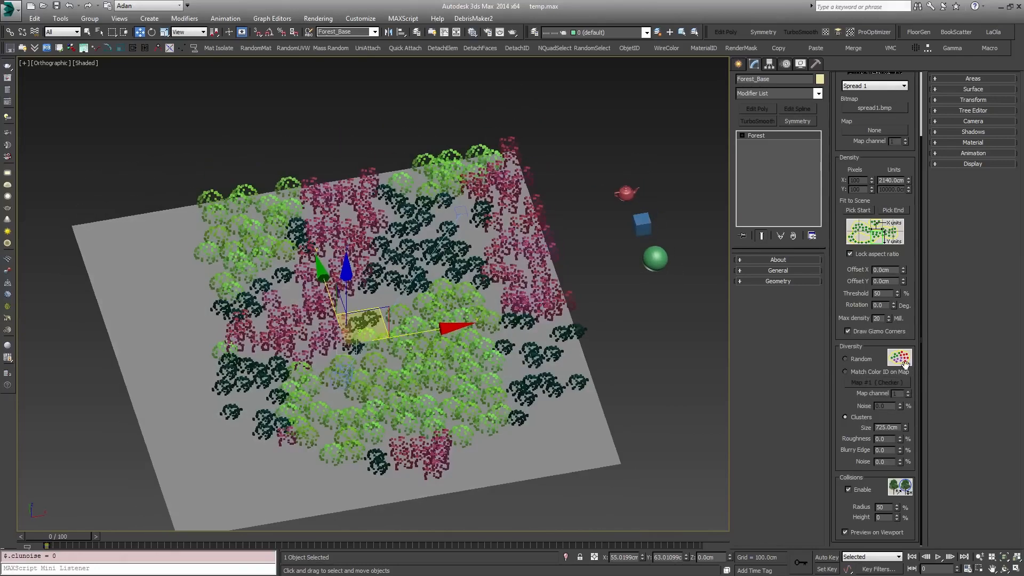
left_click(860, 360)
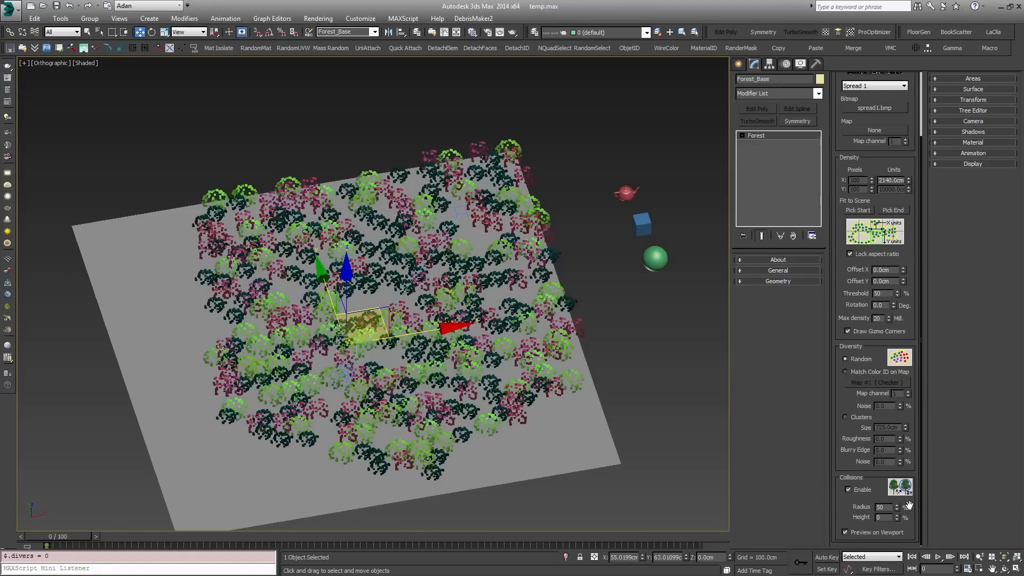
Step: Toggle item collision detection off and on to compare the scatter, leave it enabled, and close the distribution settings
left_click(853, 490)
left_click(853, 490)
left_click(853, 489)
left_click(852, 490)
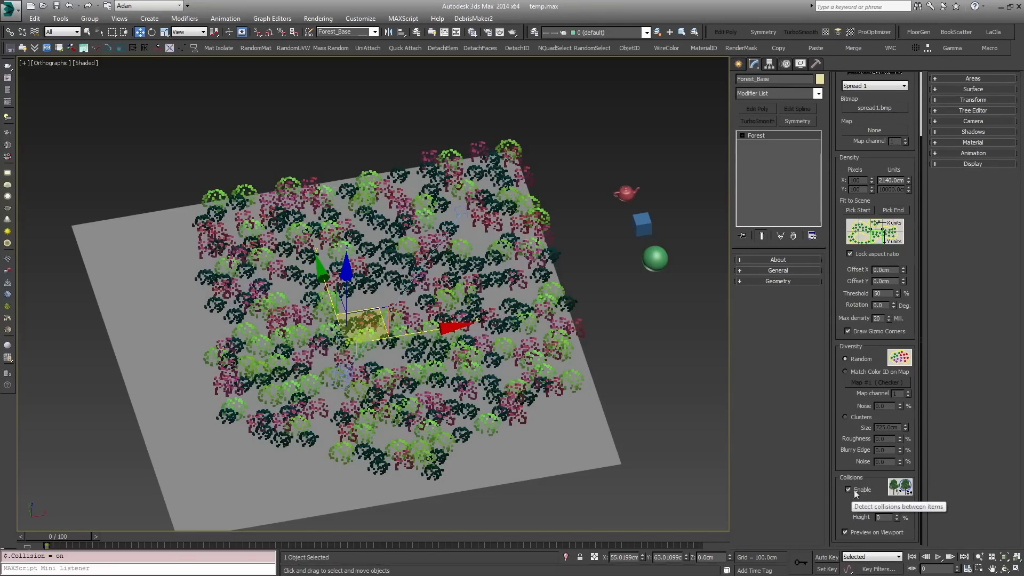
scroll(898, 153, "up", 3)
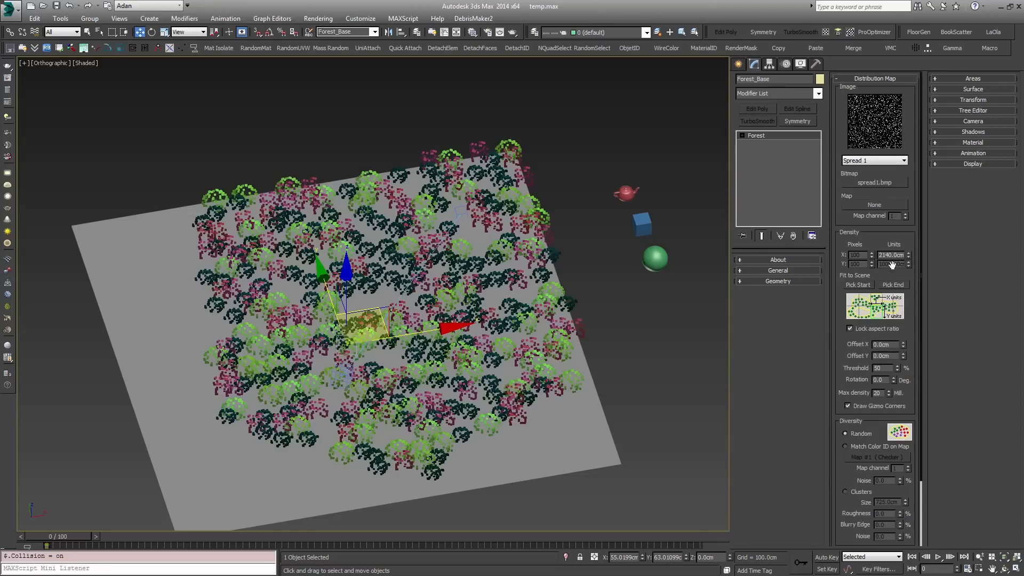
left_click(871, 78)
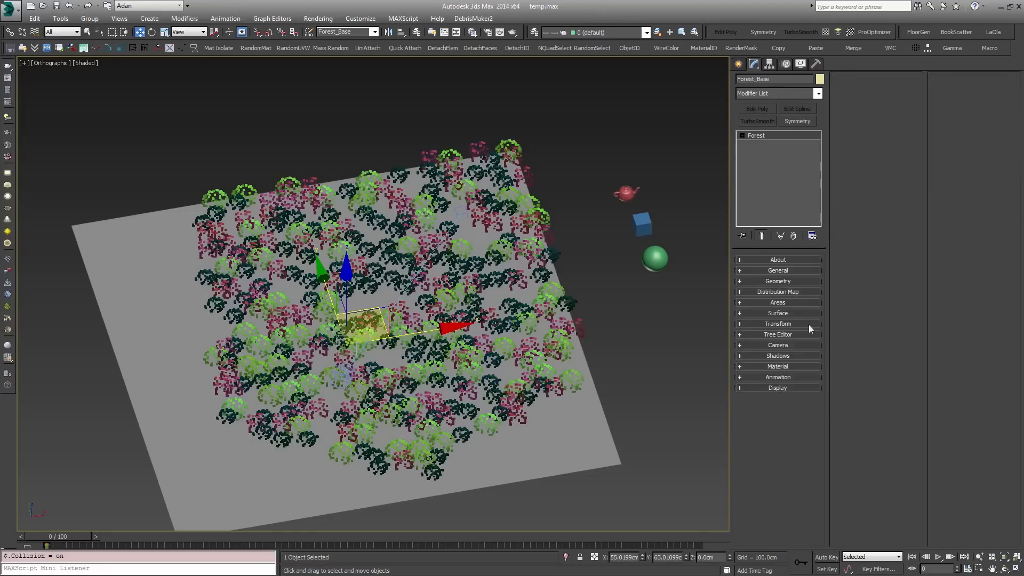
Step: Review Forest_Base's area, surface and transform settings, closing each group after viewing
left_click(773, 302)
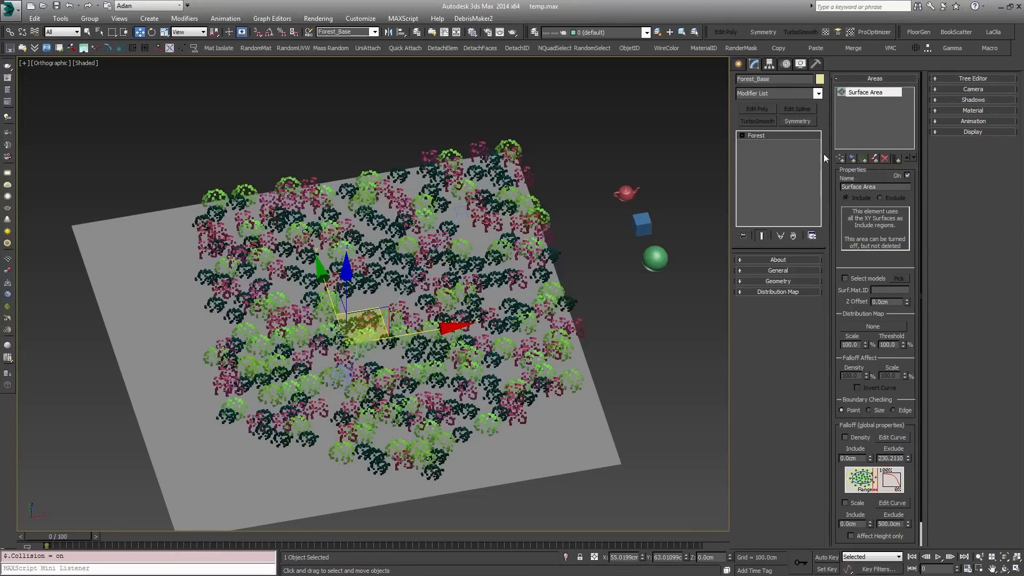
left_click(868, 79)
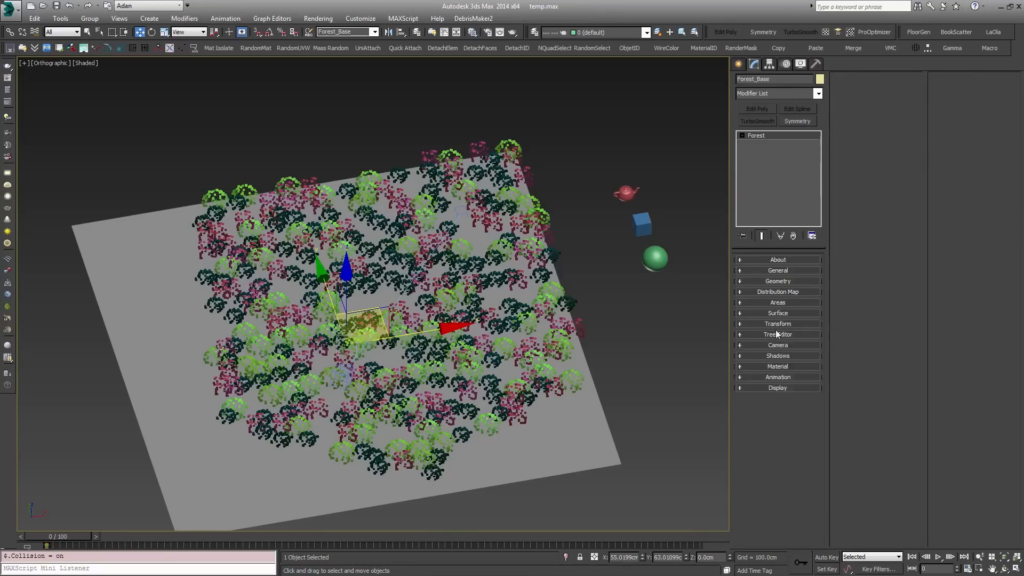
left_click(778, 315)
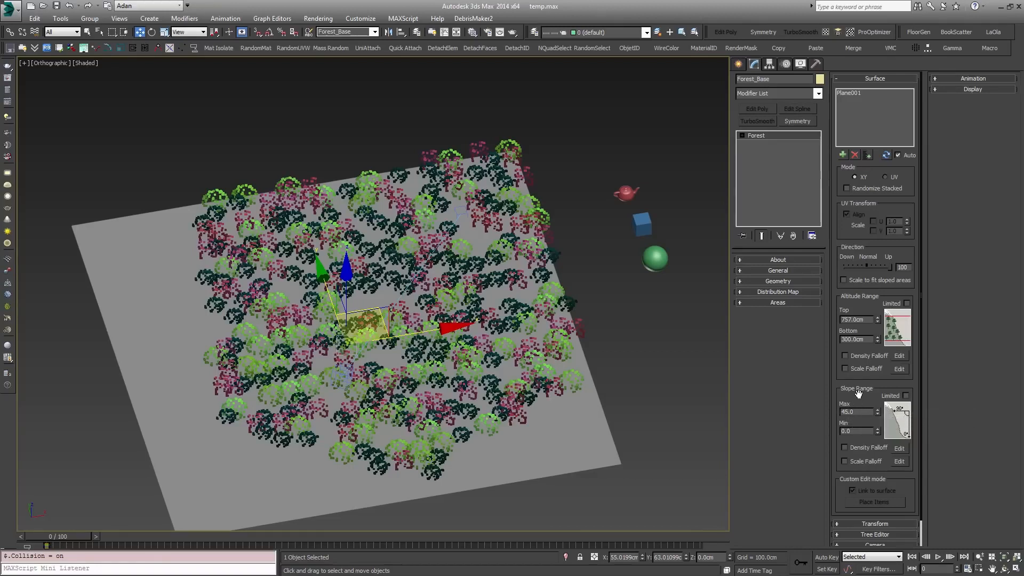
left_click_drag(858, 394, 856, 365)
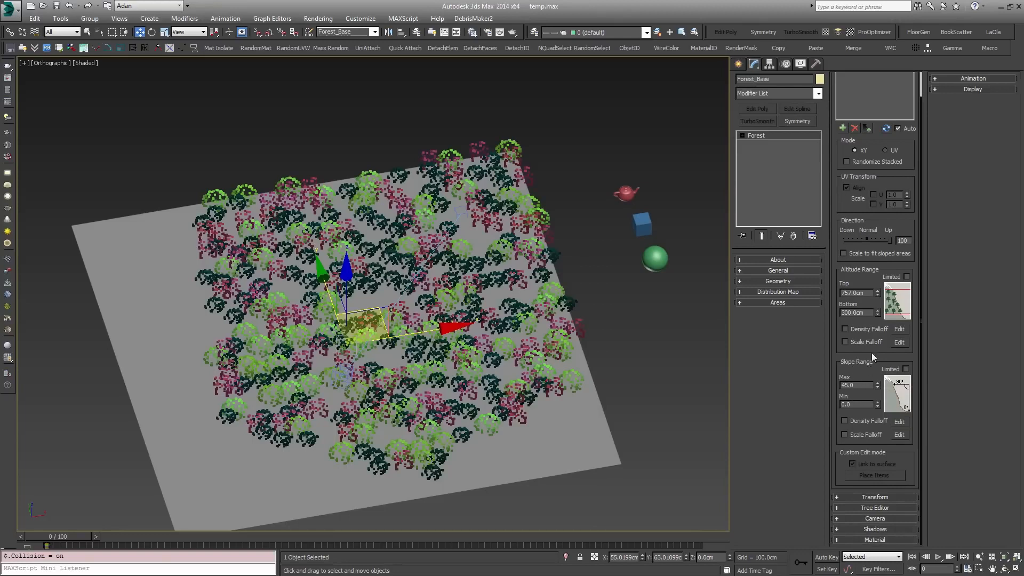
left_click(869, 497)
left_click(899, 78)
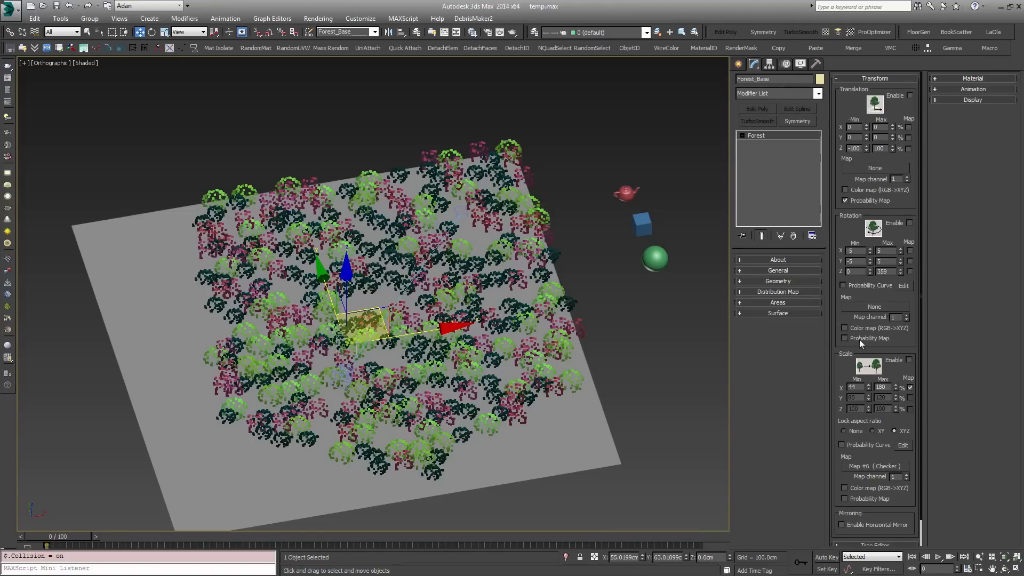
left_click(884, 79)
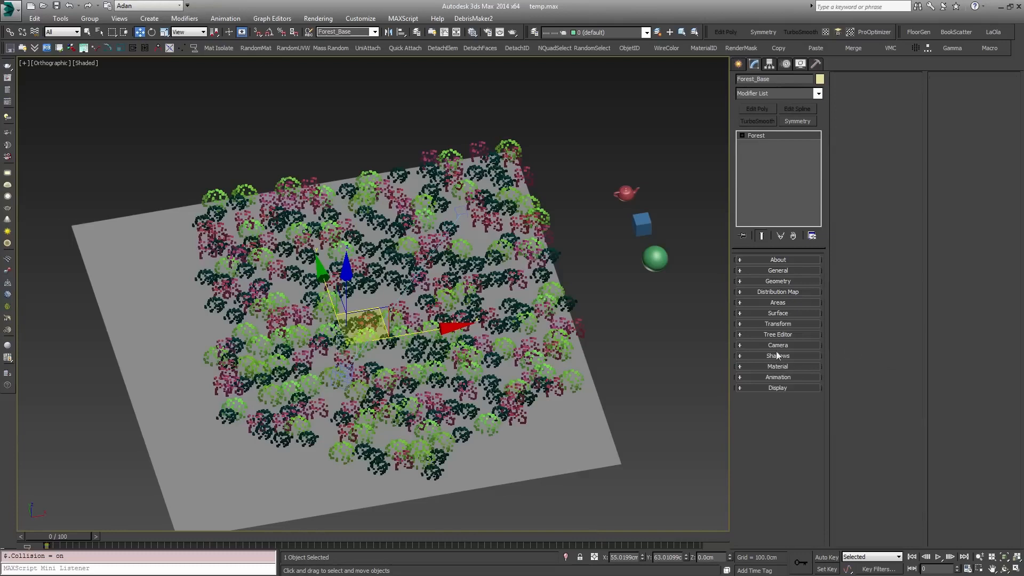
Step: Review Forest_Base's tree editor, camera and display settings, closing each group after viewing
left_click(776, 334)
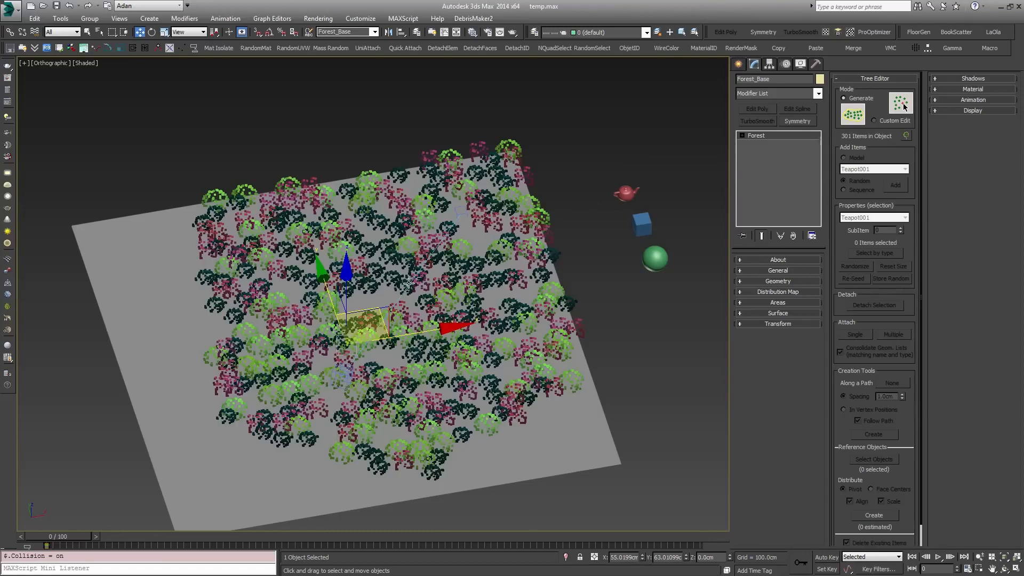
left_click(867, 79)
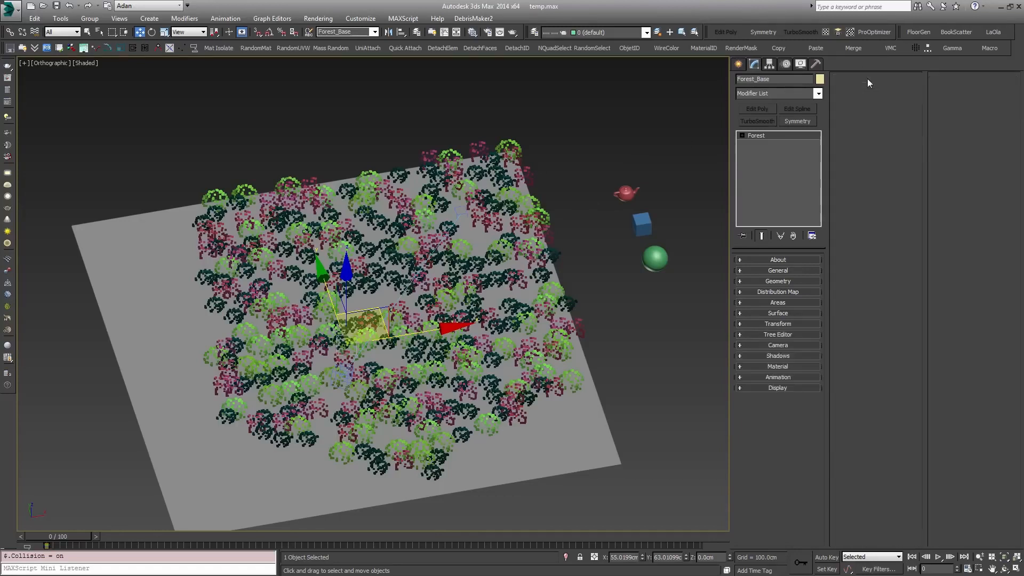
left_click(776, 345)
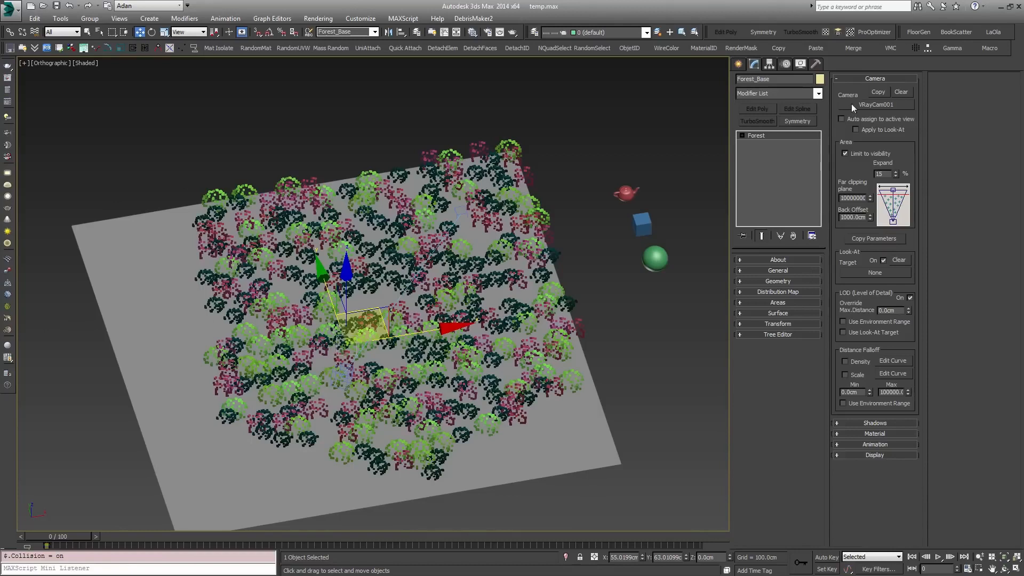
left_click(869, 79)
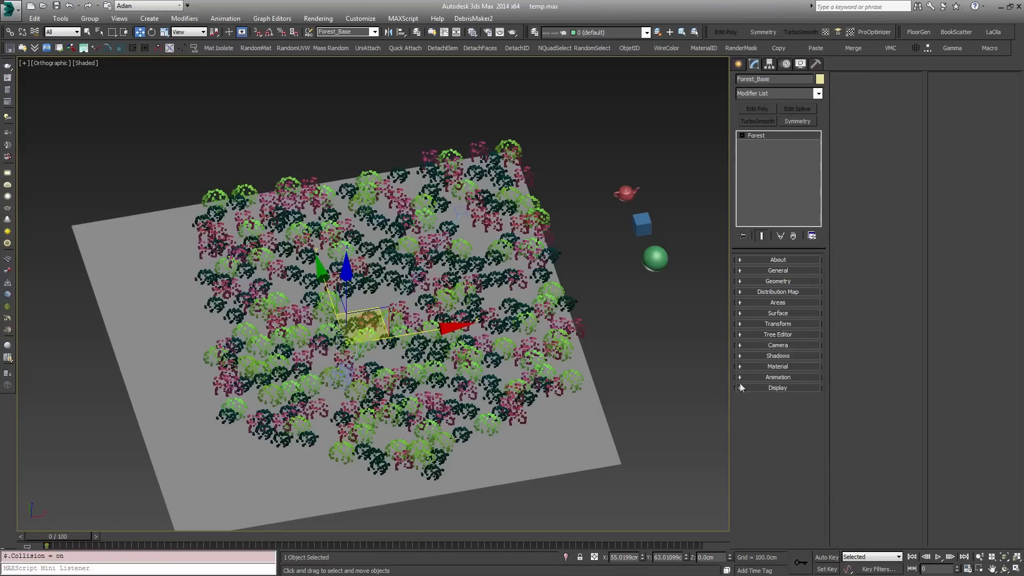
left_click(776, 386)
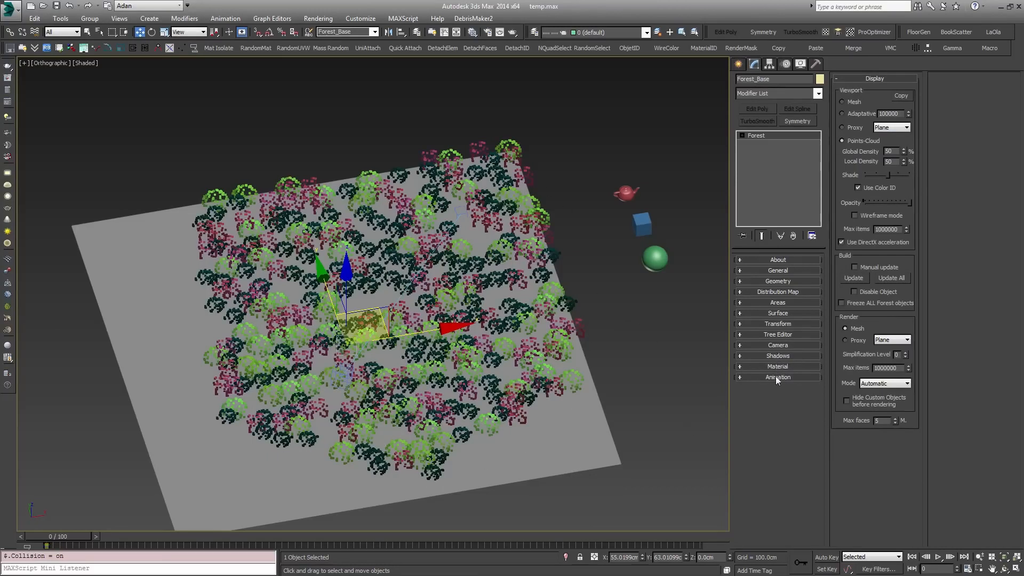
left_click(875, 79)
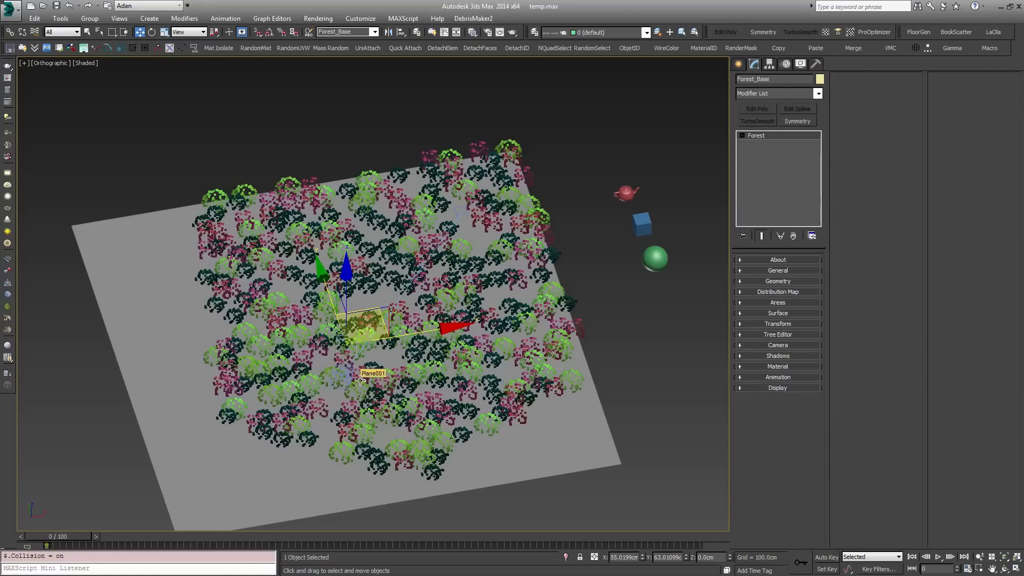